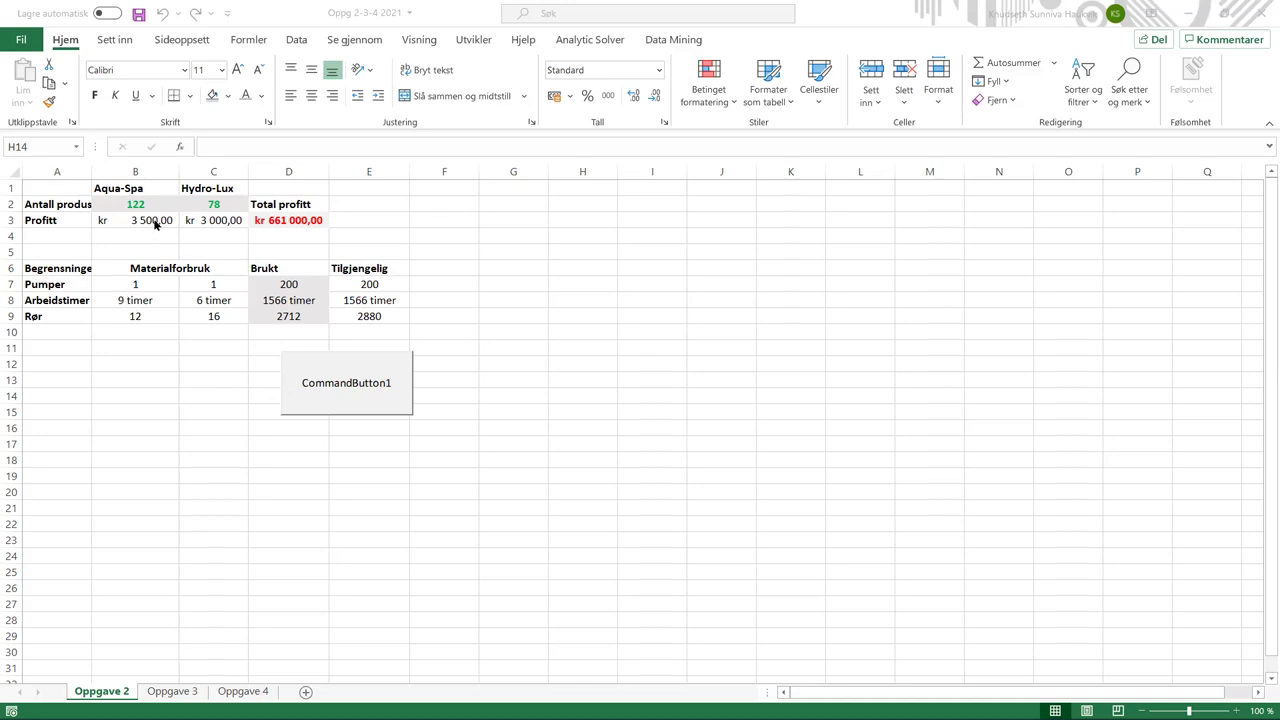
Return to the workbook and compare the Aqua-Spa and Hydro-Lux profits in B3 and C3.
{"action": "key", "text": "alt+Tab"}
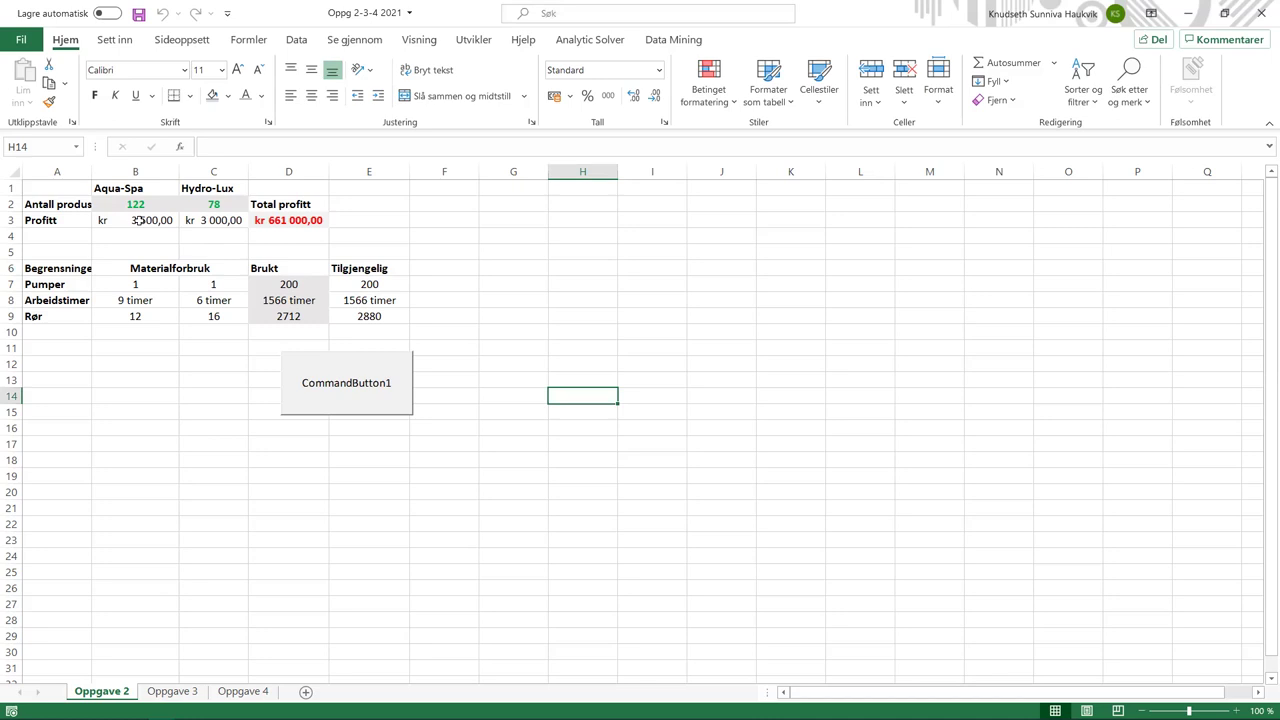
{"action": "left_click", "coordinate": [138, 220]}
{"action": "left_click", "coordinate": [210, 222]}
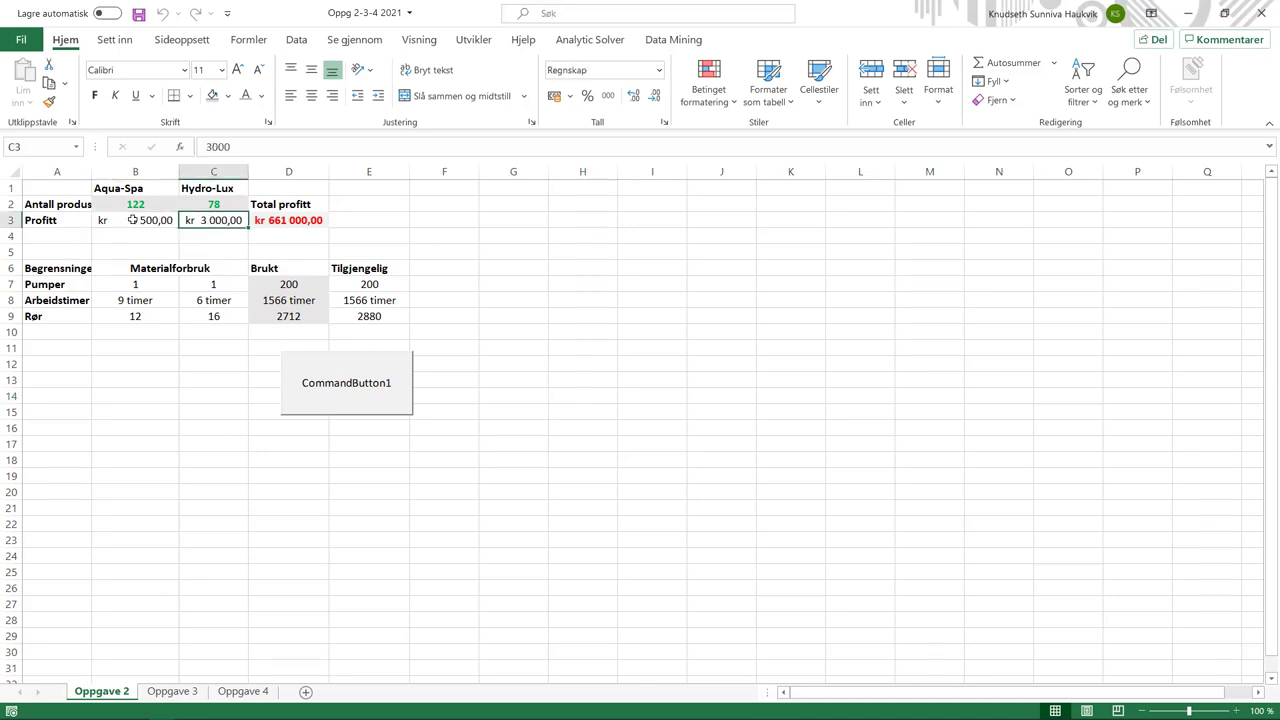
{"action": "left_click", "coordinate": [135, 220]}
{"action": "left_click", "coordinate": [202, 224]}
{"action": "left_click", "coordinate": [155, 220]}
Review the material usage figures in B7:C9 and the available work hours in E8.
{"action": "left_click_drag", "start_coordinate": [138, 288], "coordinate": [214, 316]}
{"action": "left_click", "coordinate": [214, 316]}
{"action": "left_click", "coordinate": [213, 286]}
{"action": "left_click", "coordinate": [160, 284]}
{"action": "left_click", "coordinate": [165, 300]}
{"action": "left_click", "coordinate": [155, 316]}
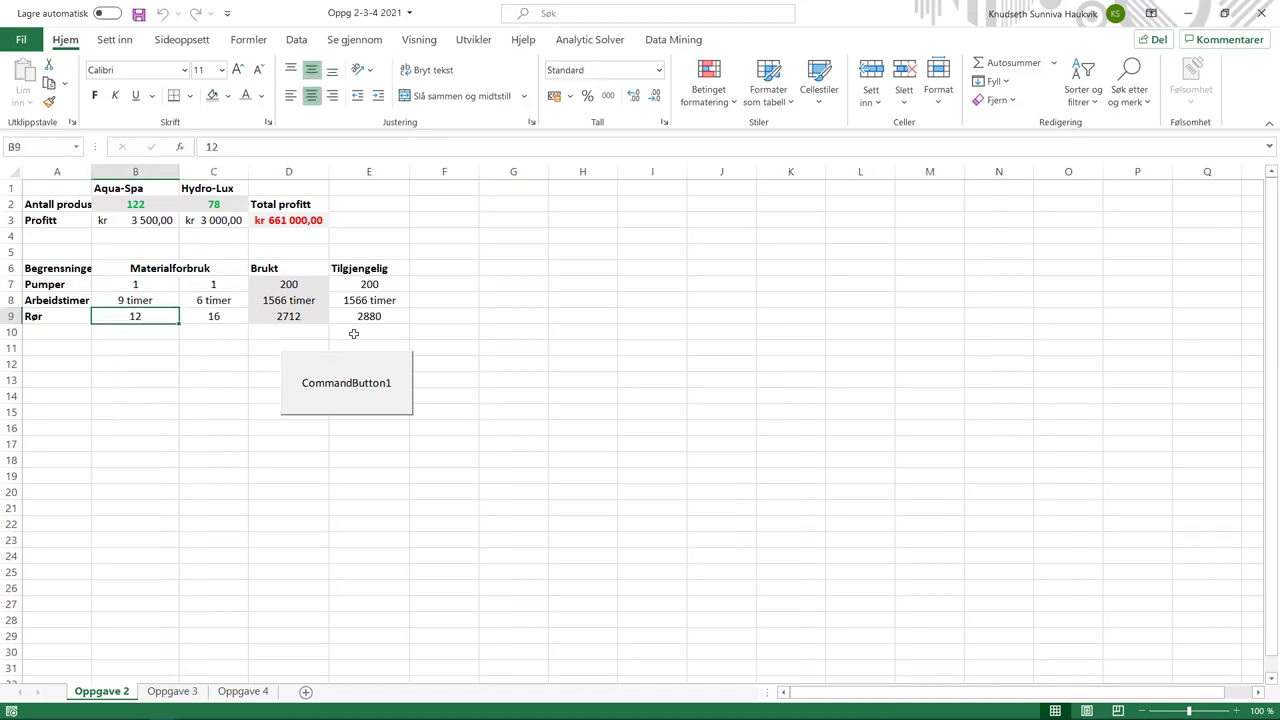
{"action": "left_click", "coordinate": [375, 302]}
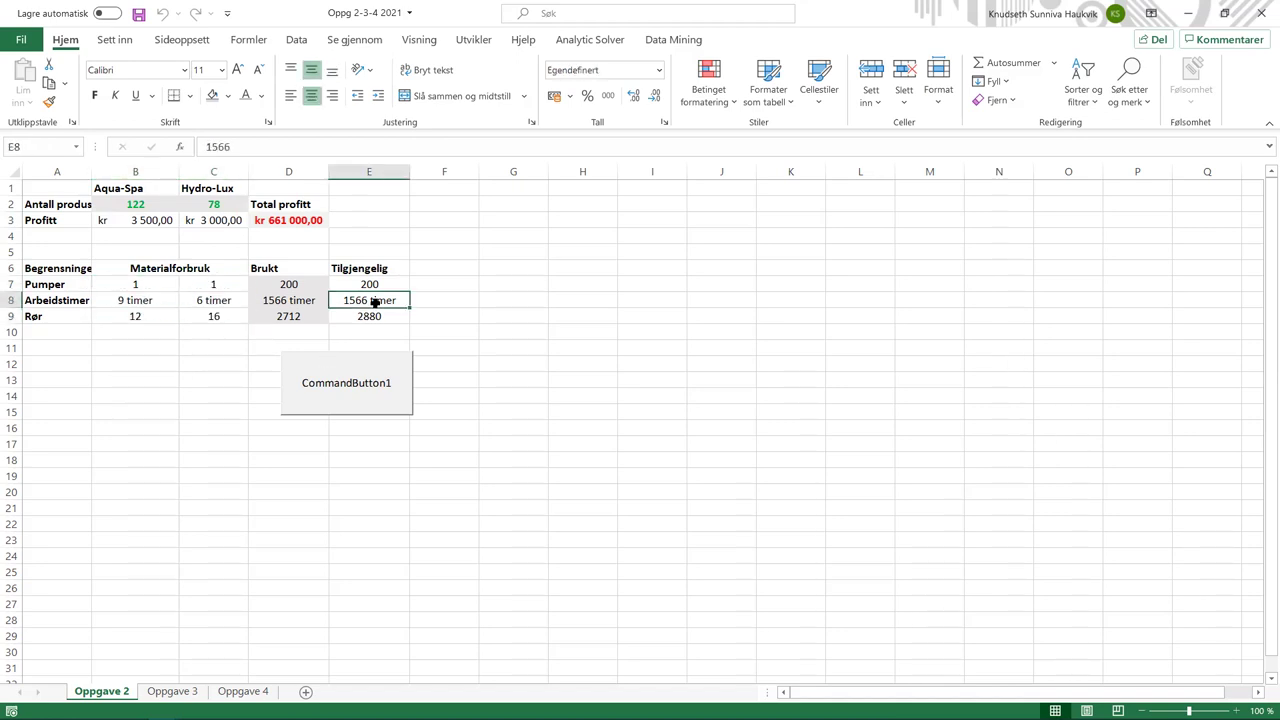
{"action": "left_click", "coordinate": [172, 302]}
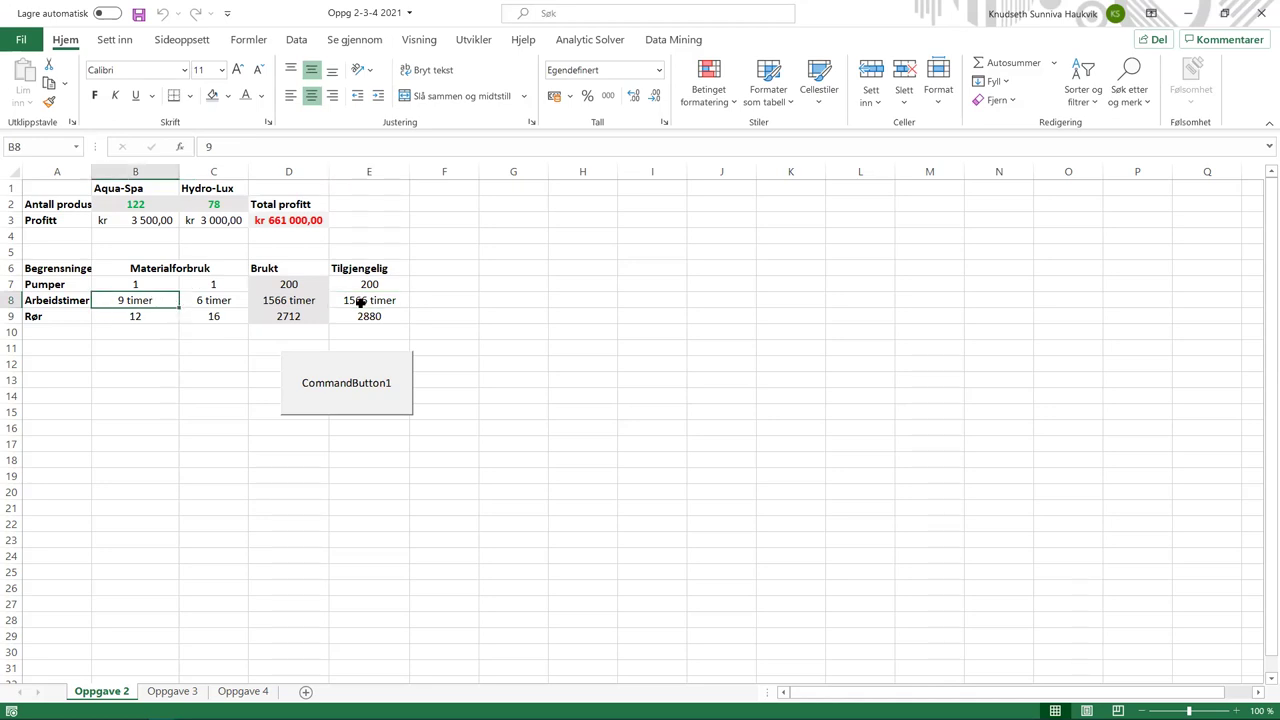
Check B8's custom 0 "timer" number format in Format Cells, closing it unchanged.
{"action": "right_click", "coordinate": [165, 300]}
{"action": "left_click", "coordinate": [257, 634]}
{"action": "left_click", "coordinate": [66, 337]}
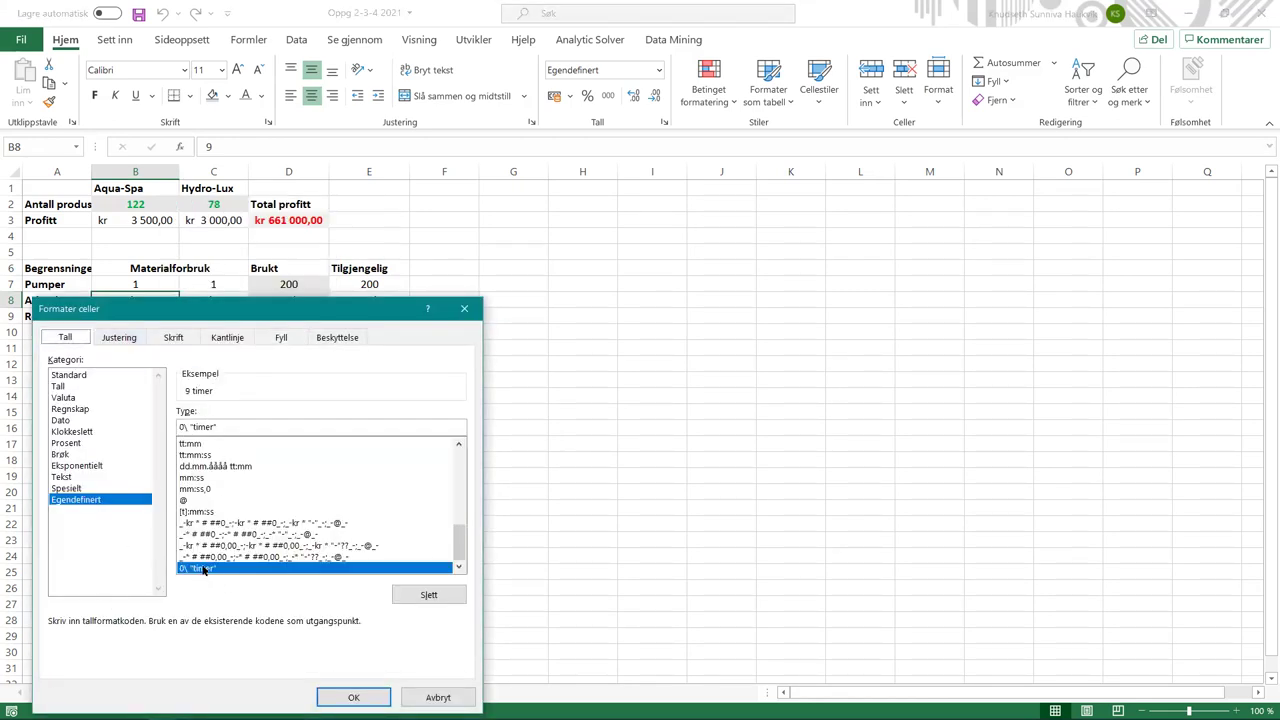
{"action": "left_click", "coordinate": [353, 697]}
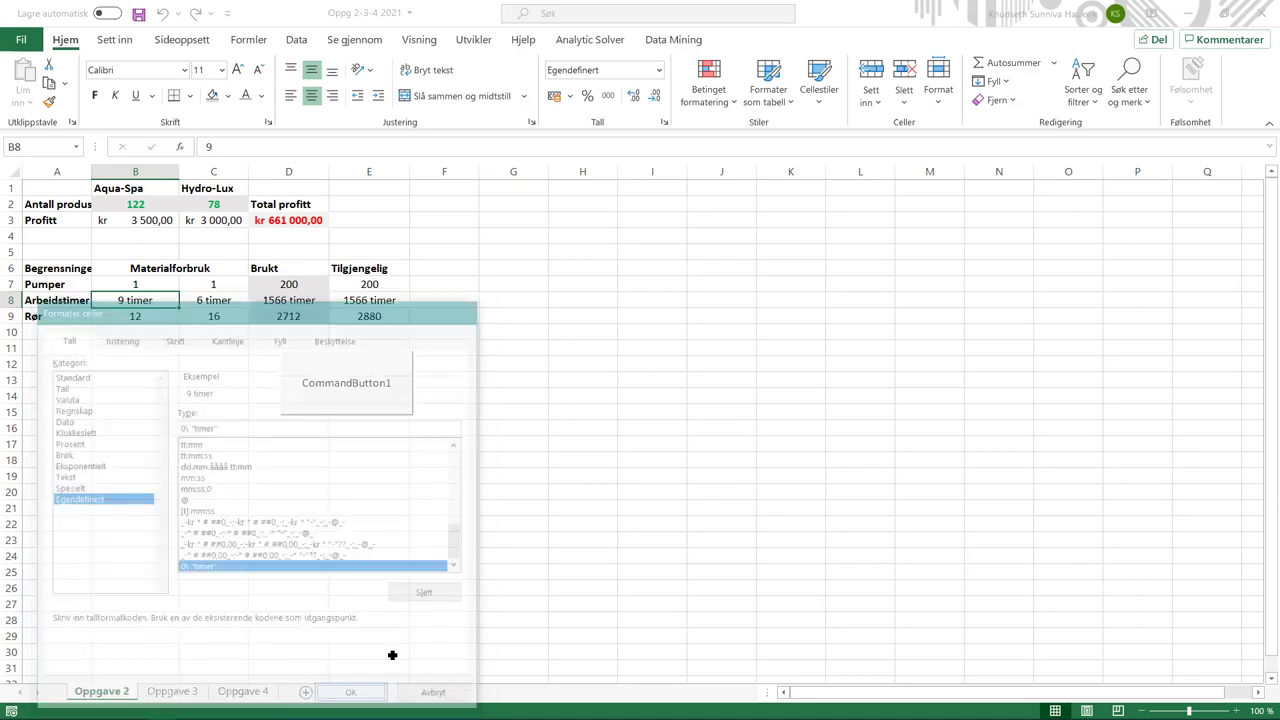
{"action": "left_click", "coordinate": [431, 503]}
{"action": "left_click", "coordinate": [174, 298]}
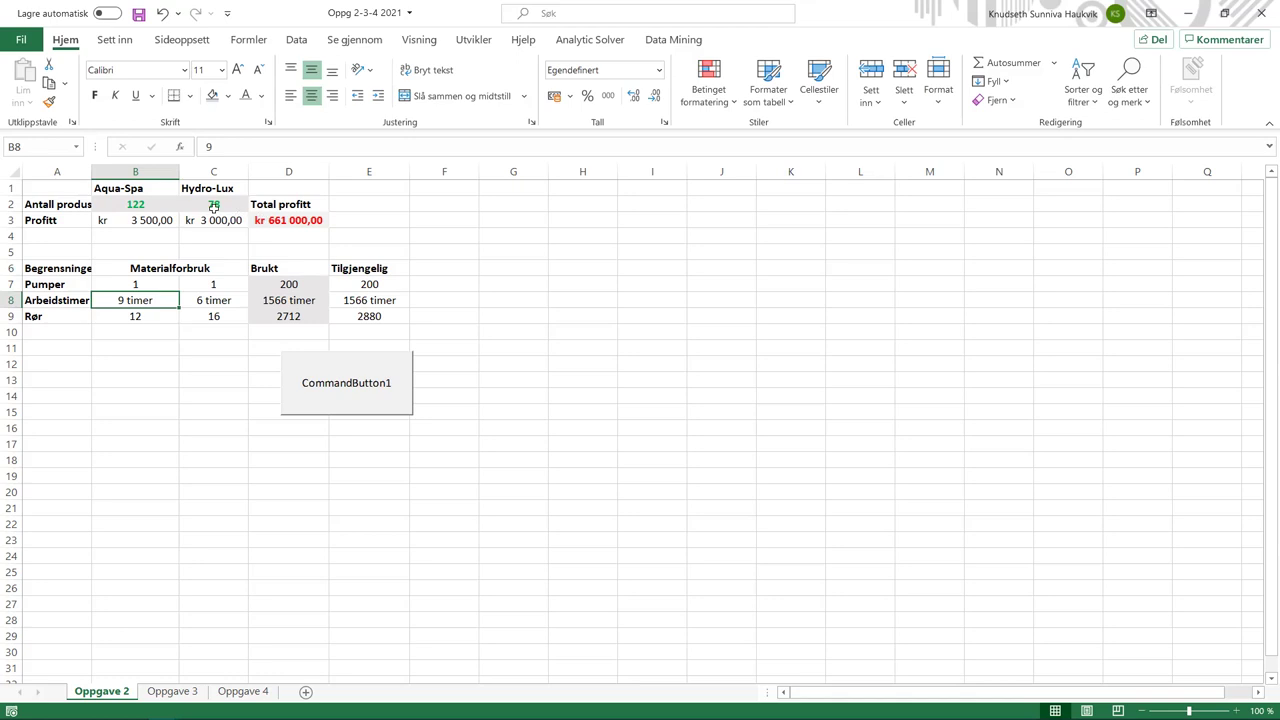
{"action": "double_click", "coordinate": [91, 171]}
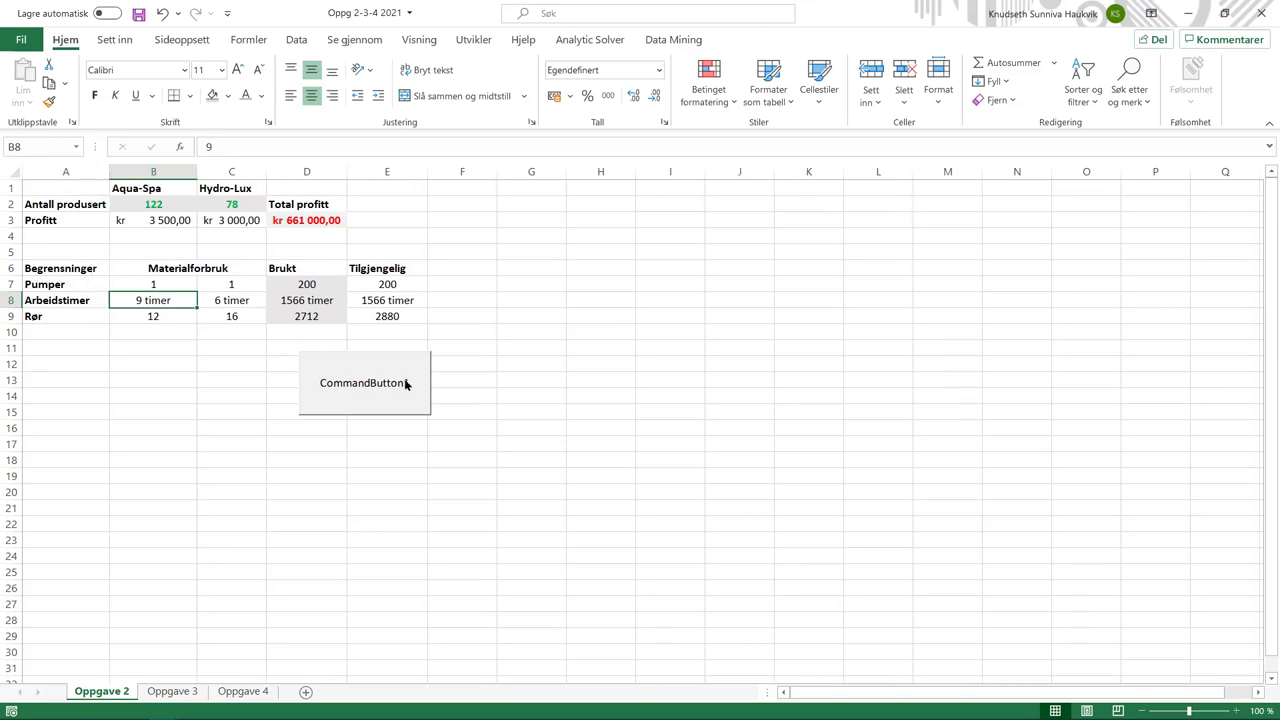
{"action": "left_click", "coordinate": [427, 250]}
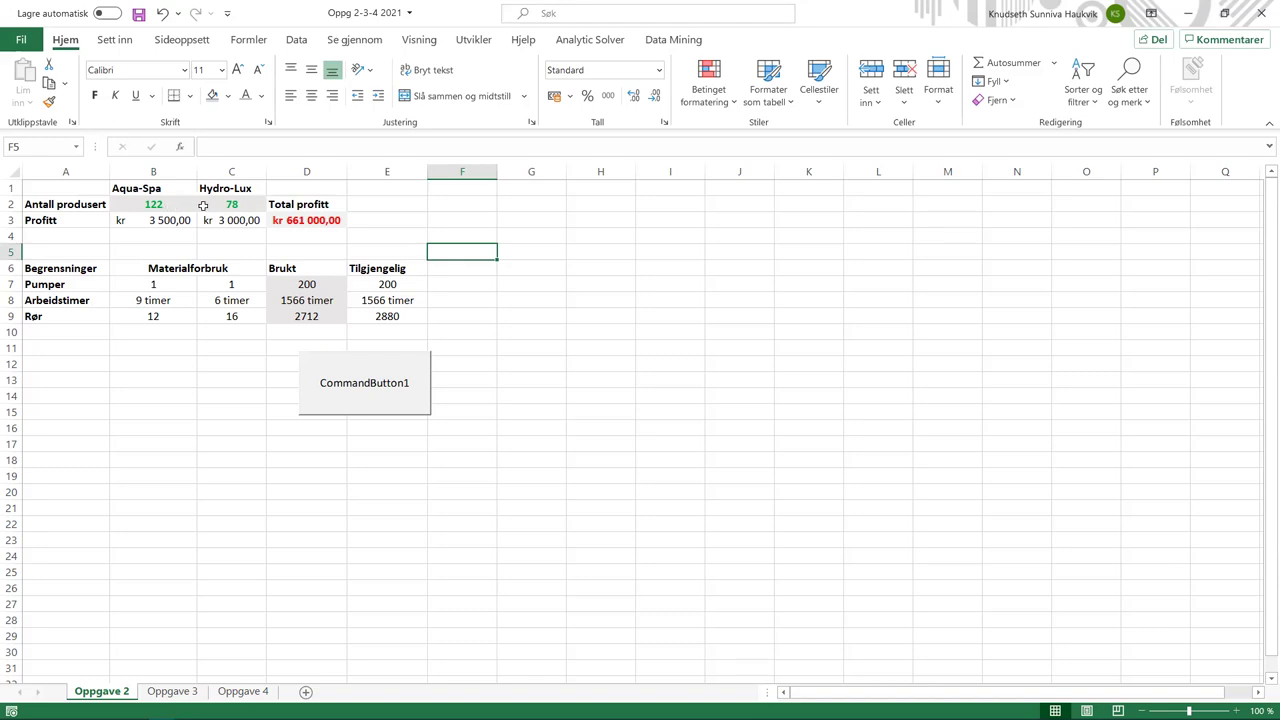
{"action": "left_click", "coordinate": [287, 221]}
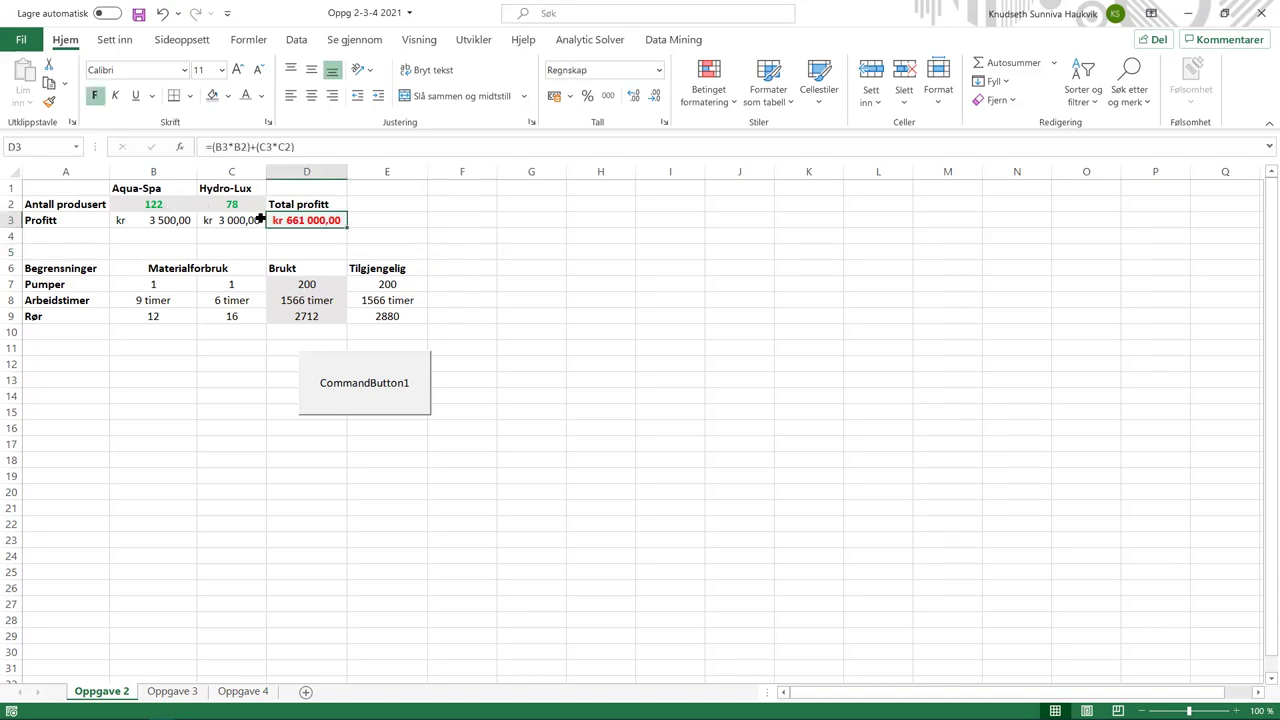
{"action": "left_click", "coordinate": [310, 147]}
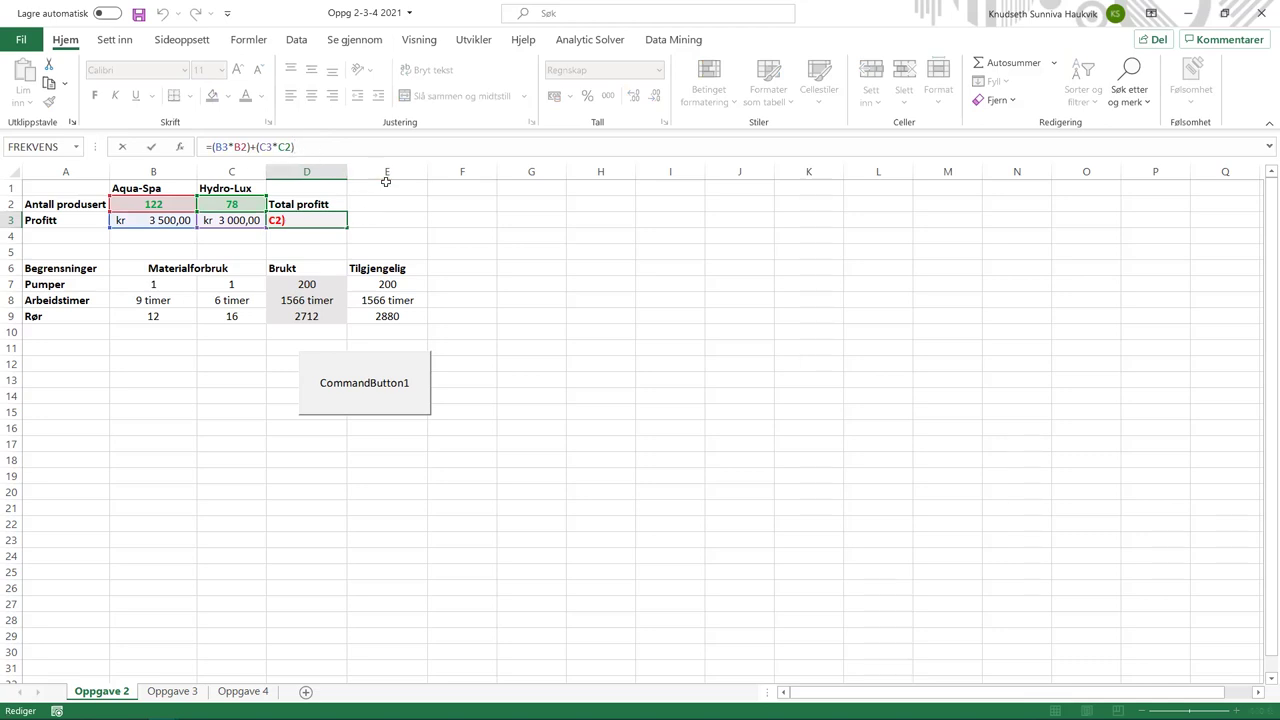
{"action": "key", "text": "Return"}
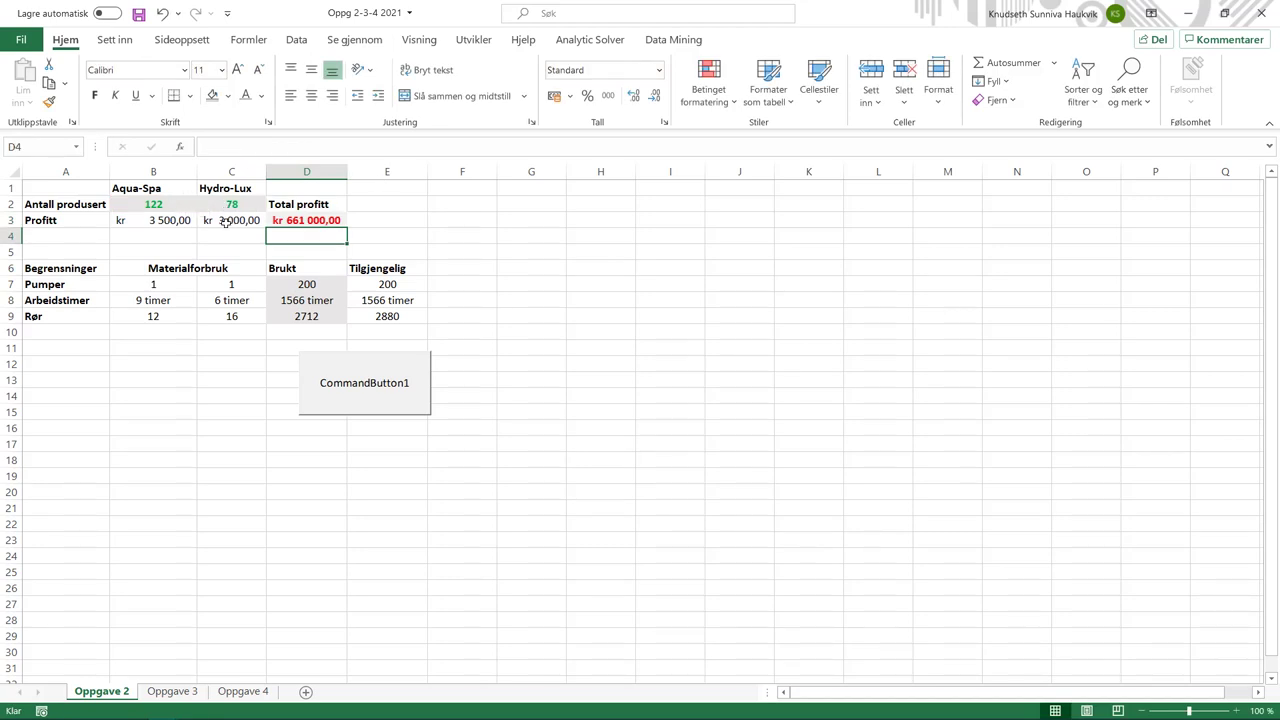
{"action": "left_click", "coordinate": [340, 285]}
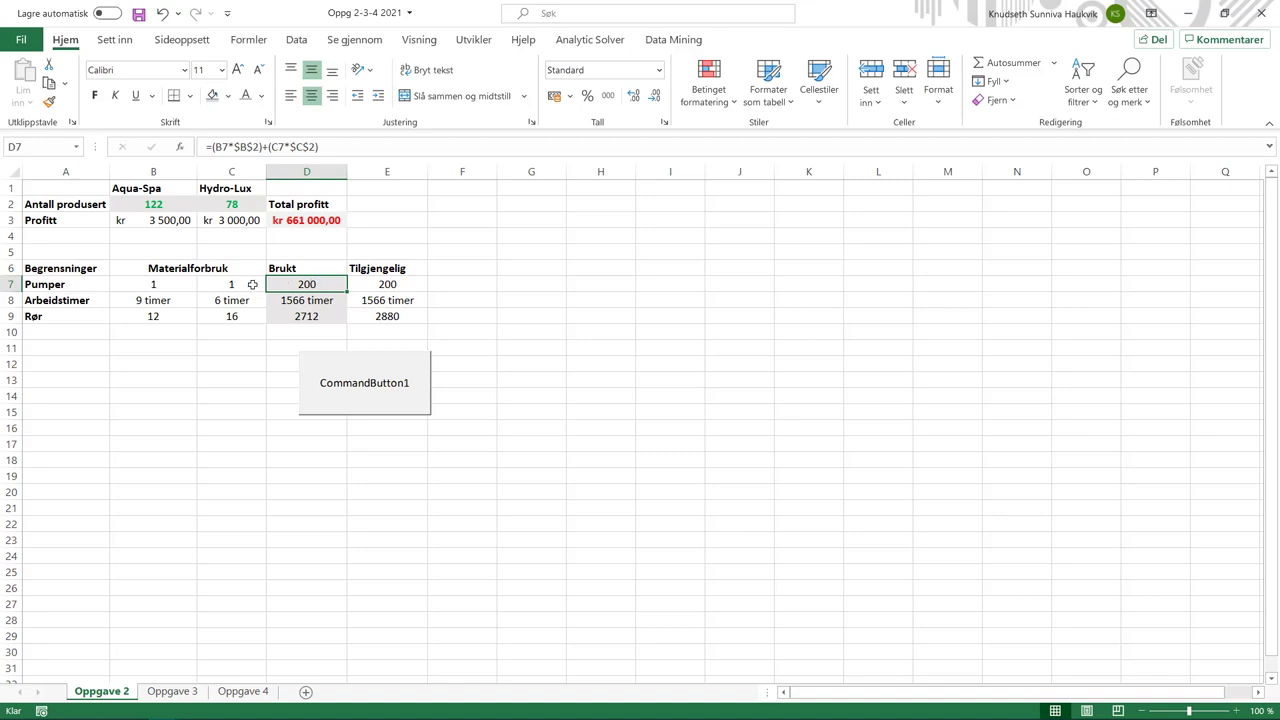
{"action": "left_click", "coordinate": [340, 140]}
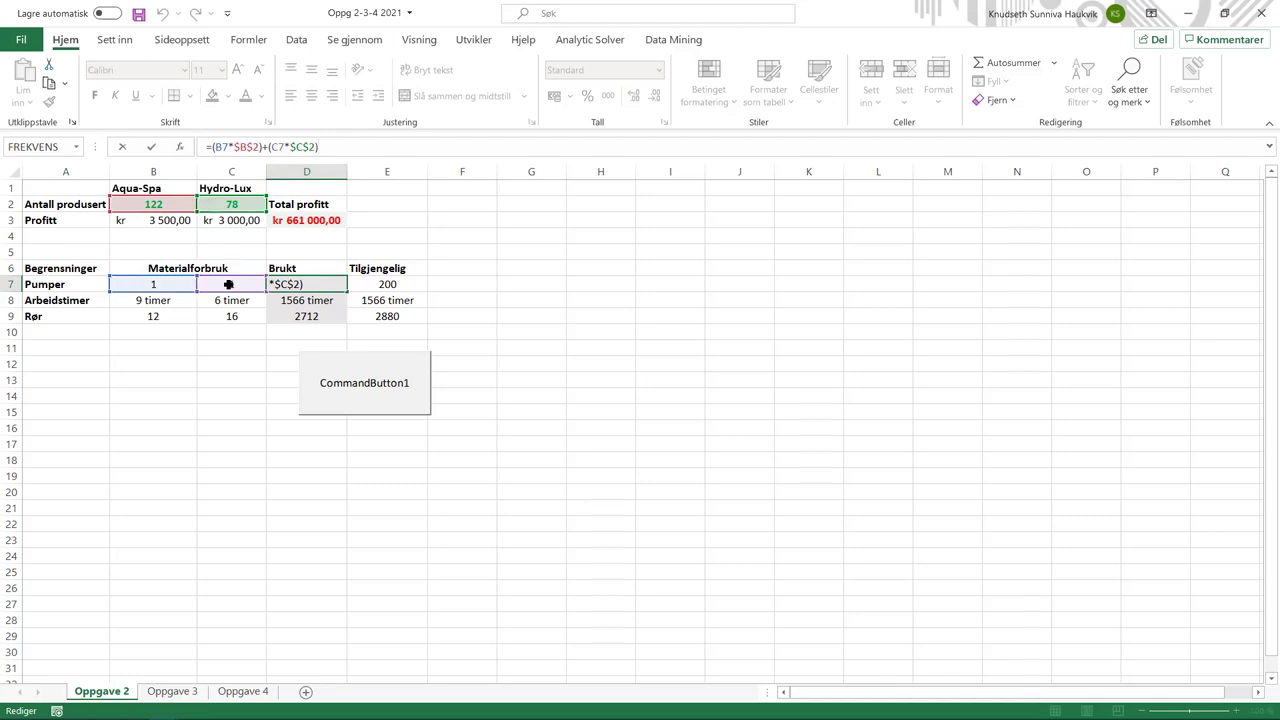
{"action": "left_click", "coordinate": [316, 296]}
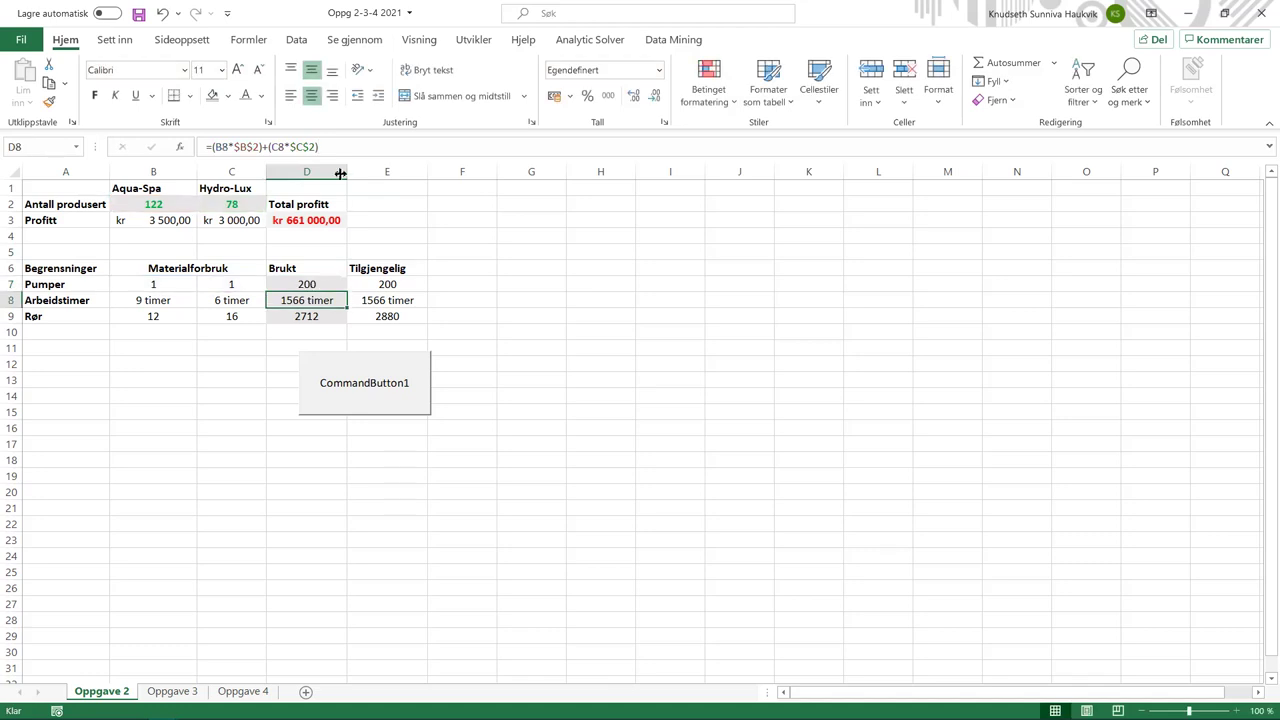
{"action": "key", "text": "F2"}
{"action": "key", "text": "Return"}
{"action": "key", "text": "F2"}
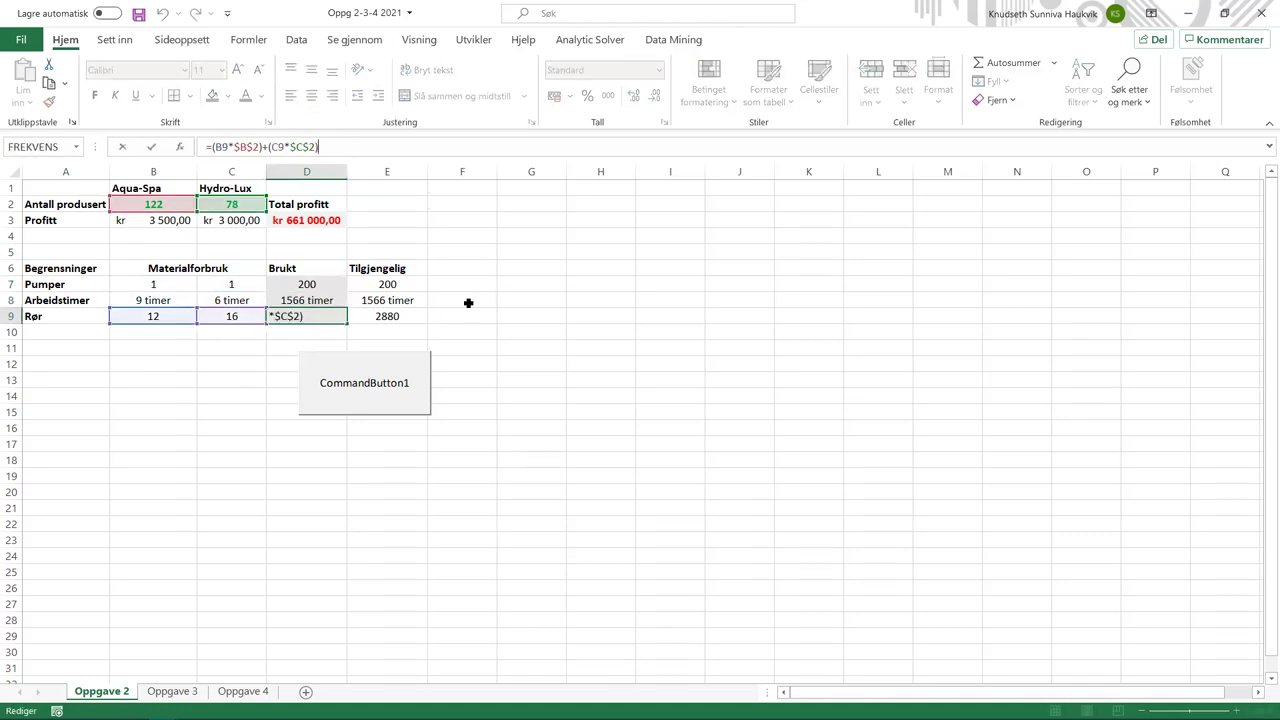
{"action": "left_click", "coordinate": [474, 314]}
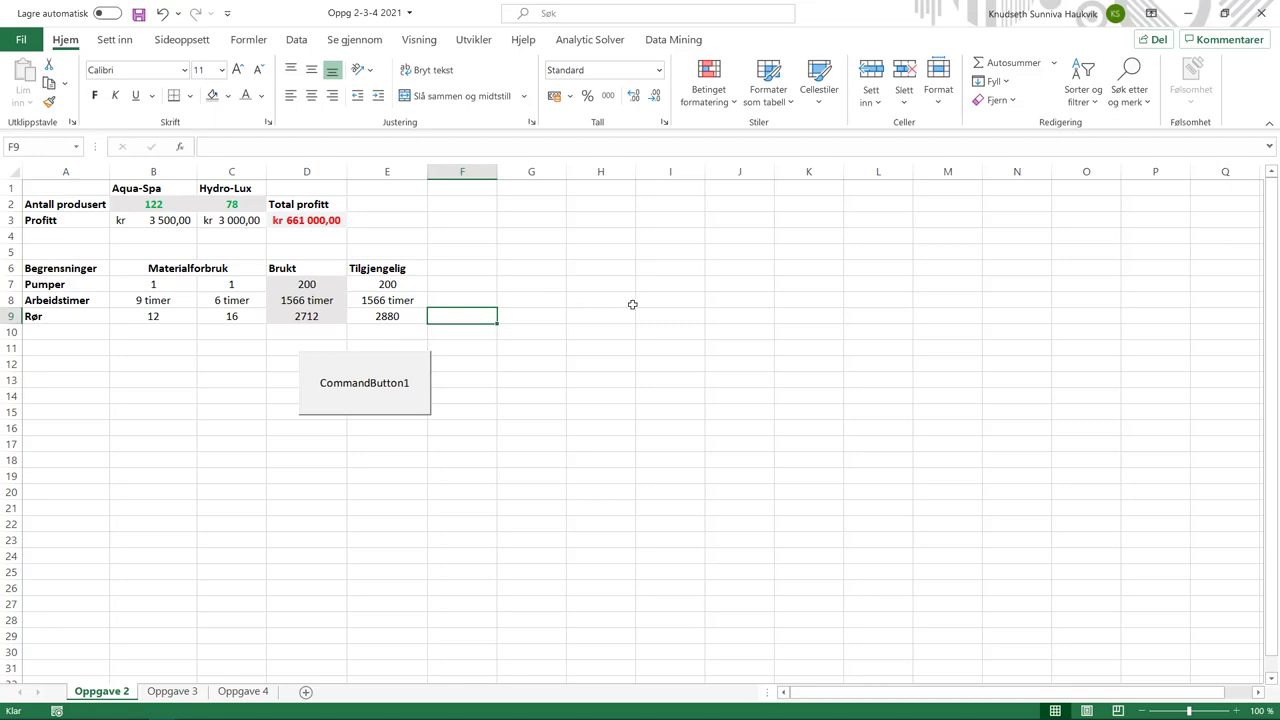
Open Solver and review objective $D$3, variable cells $B$2:$C$2 and the usage constraint.
{"action": "left_click", "coordinate": [296, 40]}
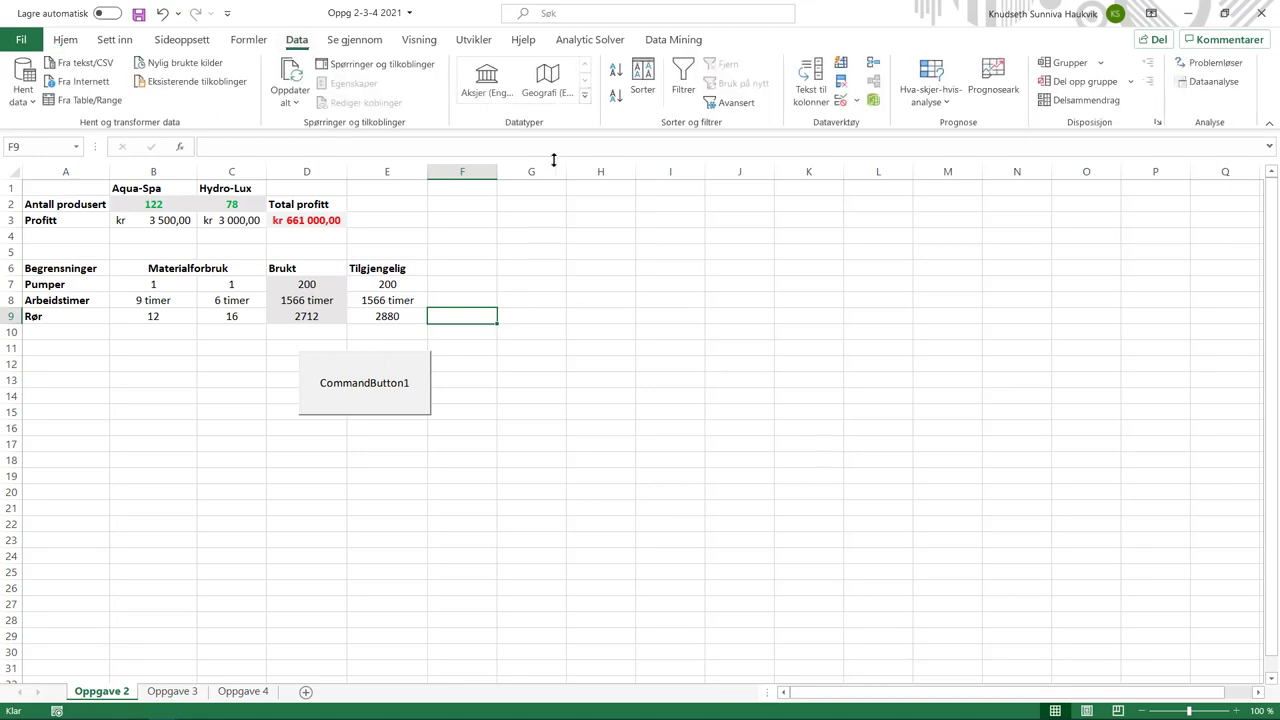
{"action": "left_click", "coordinate": [1207, 66]}
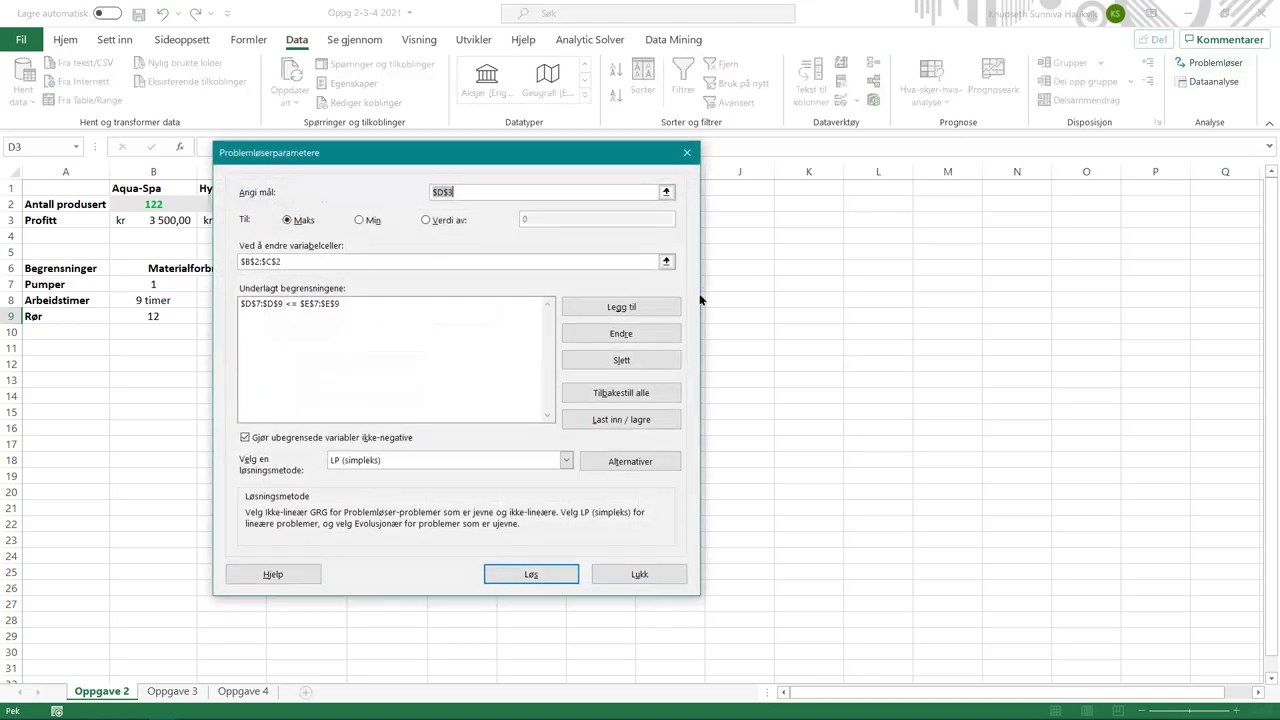
{"action": "left_click_drag", "start_coordinate": [452, 158], "coordinate": [784, 177]}
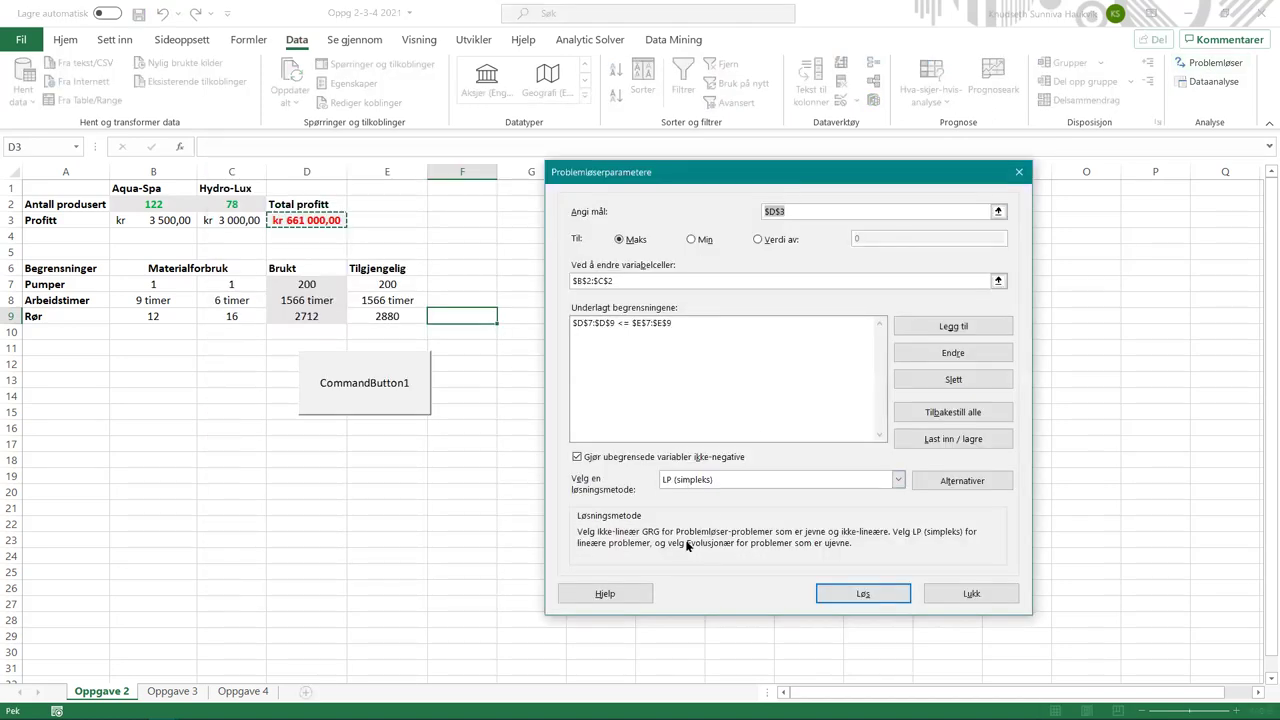
{"action": "left_click", "coordinate": [809, 211]}
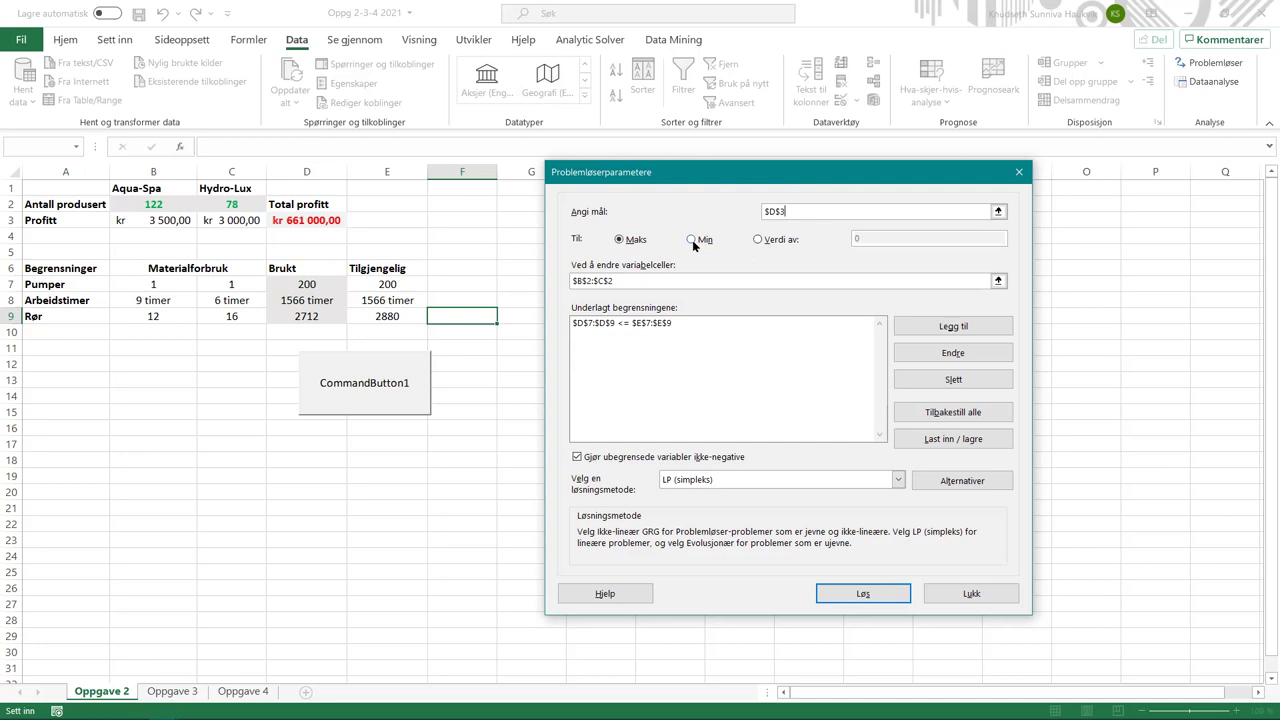
{"action": "left_click", "coordinate": [625, 281]}
{"action": "left_click", "coordinate": [750, 330]}
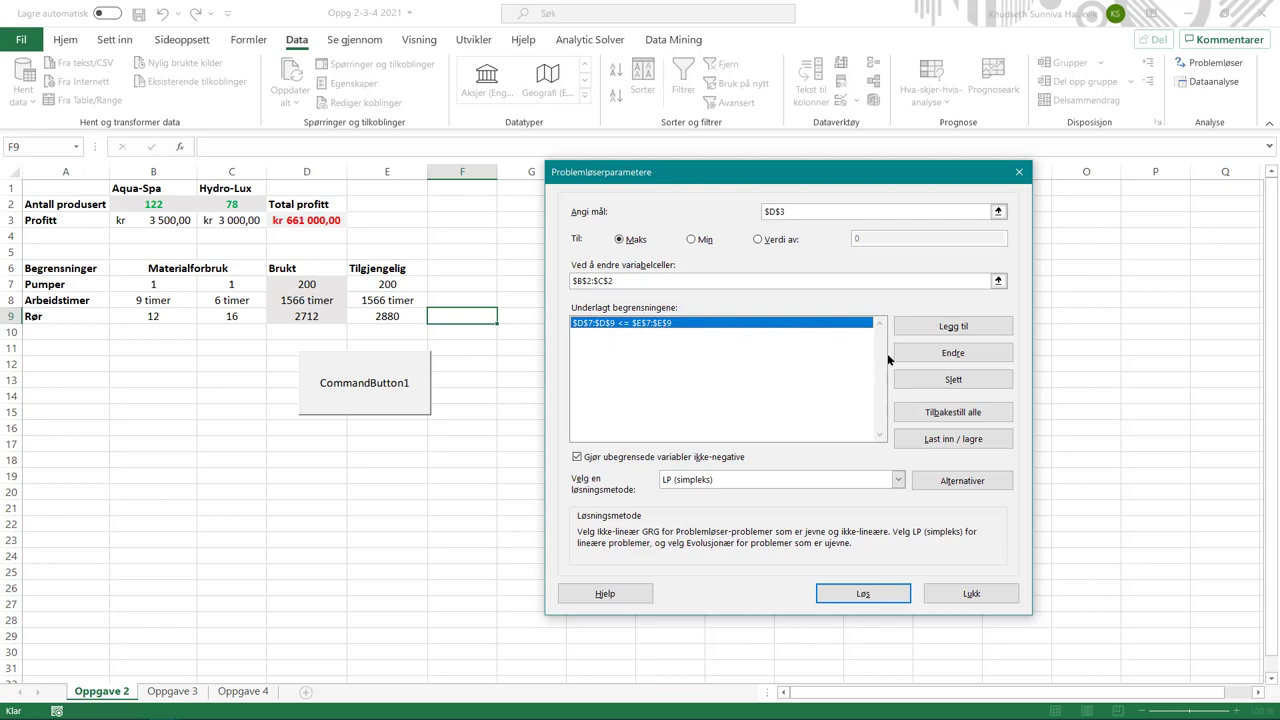
Add constraint D7:D9 <= E7:E9, solve, and keep the 122 Aqua-Spa / 78 Hydro-Lux solution.
{"action": "left_click", "coordinate": [953, 326]}
{"action": "left_click_drag", "start_coordinate": [322, 288], "coordinate": [330, 316]}
{"action": "left_click", "coordinate": [876, 393]}
{"action": "left_click_drag", "start_coordinate": [390, 284], "coordinate": [390, 316]}
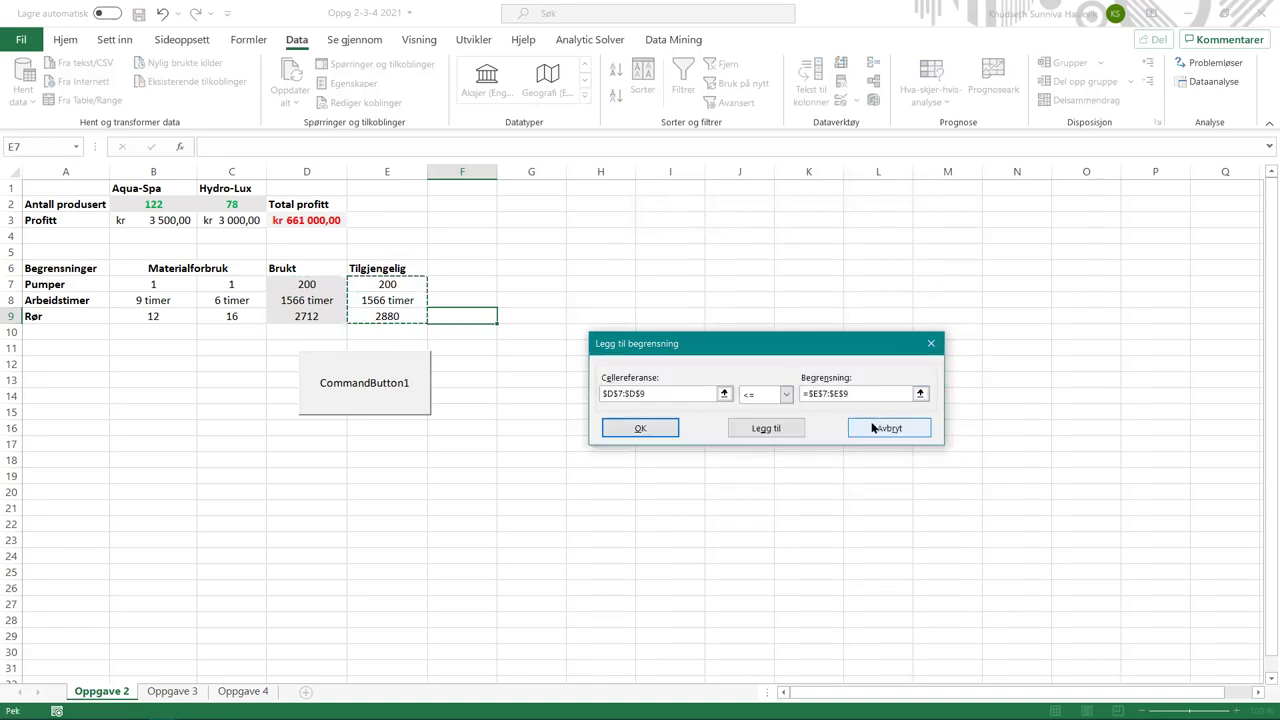
{"action": "key", "text": "Return"}
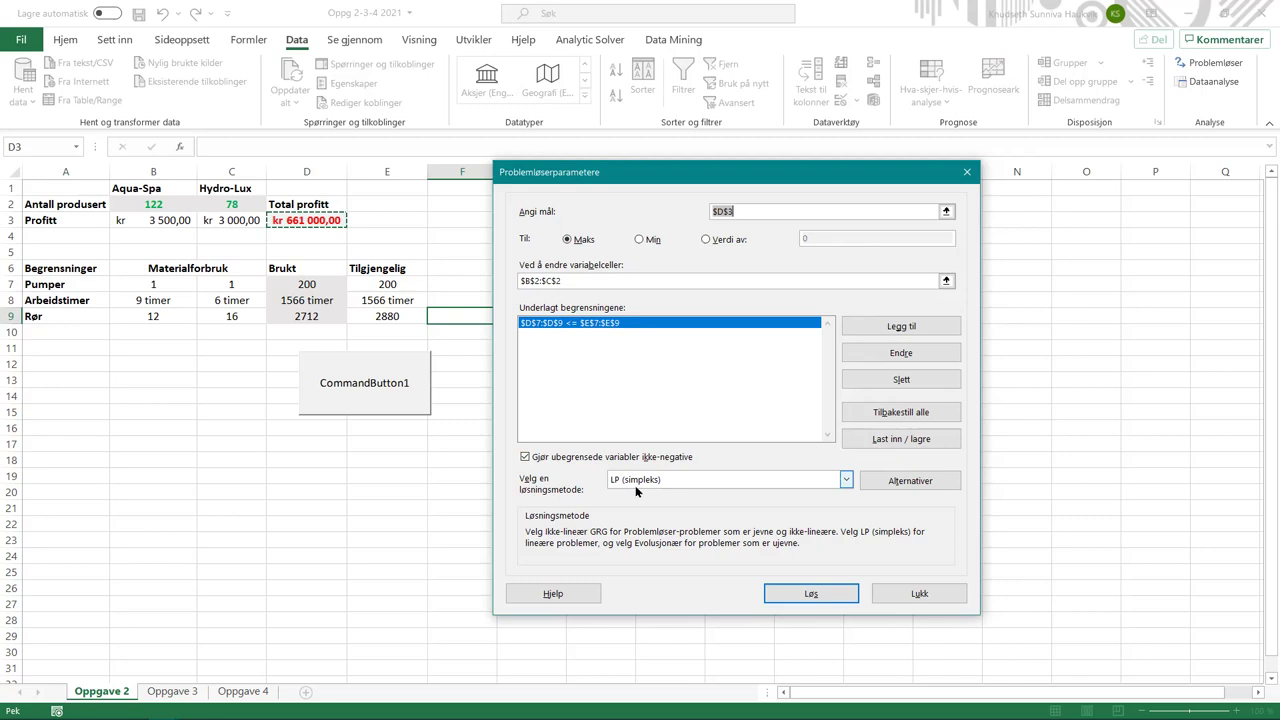
{"action": "left_click", "coordinate": [826, 594]}
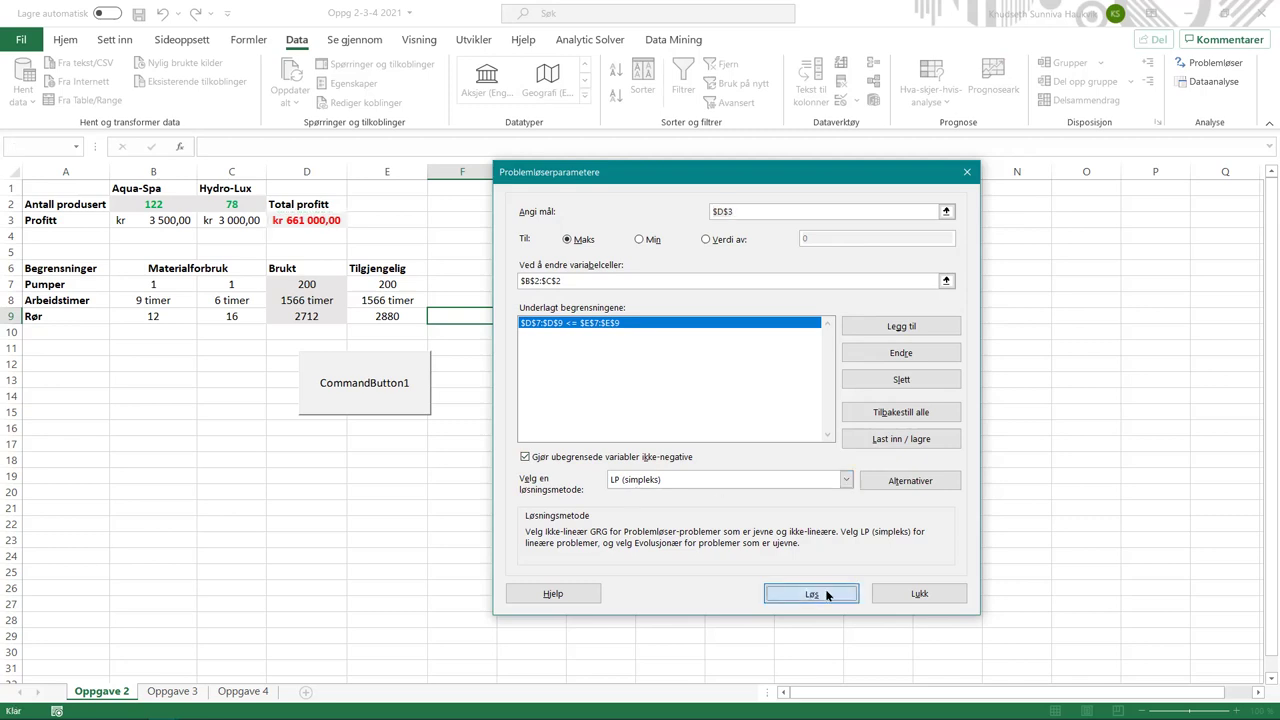
{"action": "left_click", "coordinate": [45, 402]}
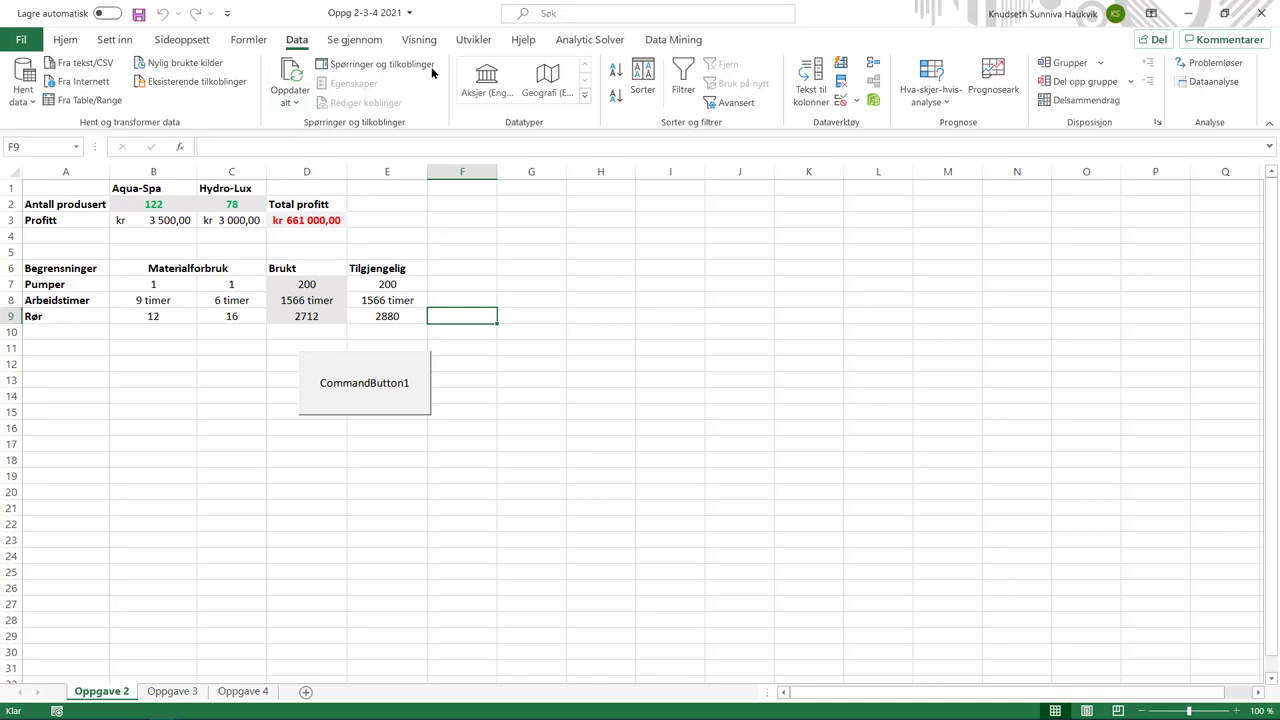
Start recording a new macro named Makro2.
{"action": "left_click", "coordinate": [468, 40]}
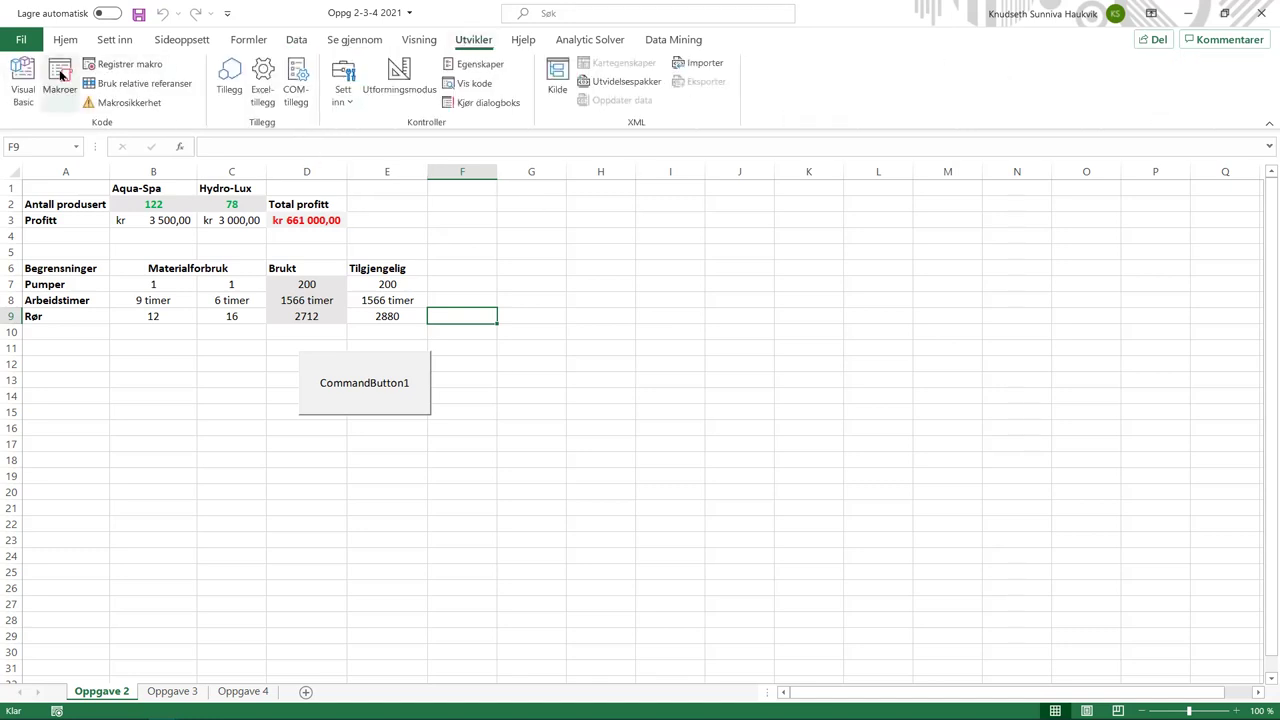
{"action": "left_click", "coordinate": [60, 75]}
{"action": "left_click", "coordinate": [905, 246]}
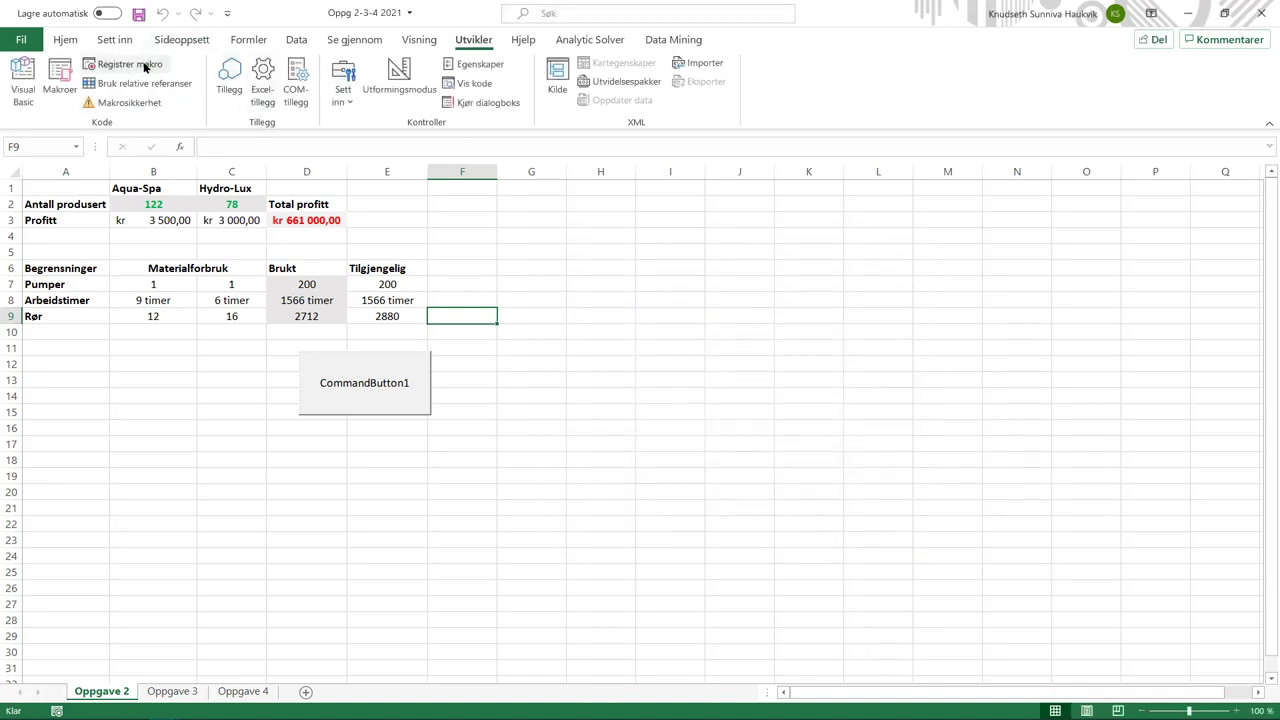
{"action": "left_click", "coordinate": [130, 64]}
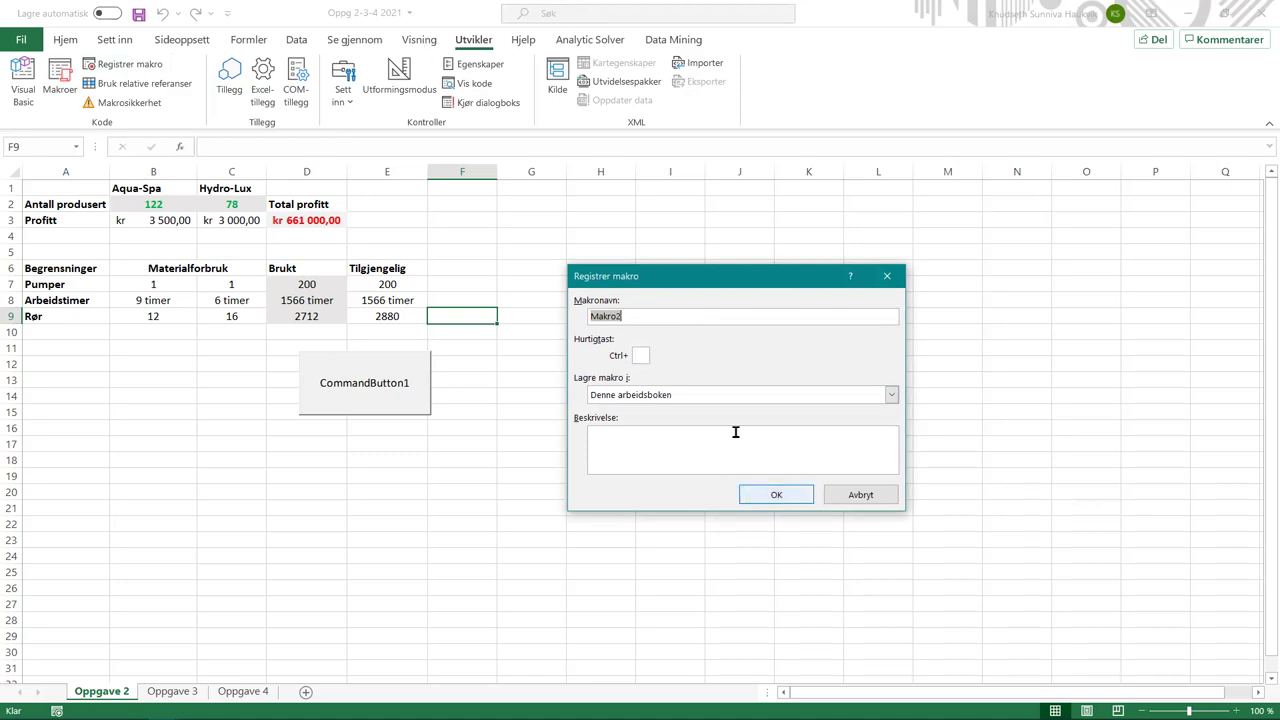
{"action": "left_click", "coordinate": [630, 316]}
{"action": "left_click", "coordinate": [776, 495]}
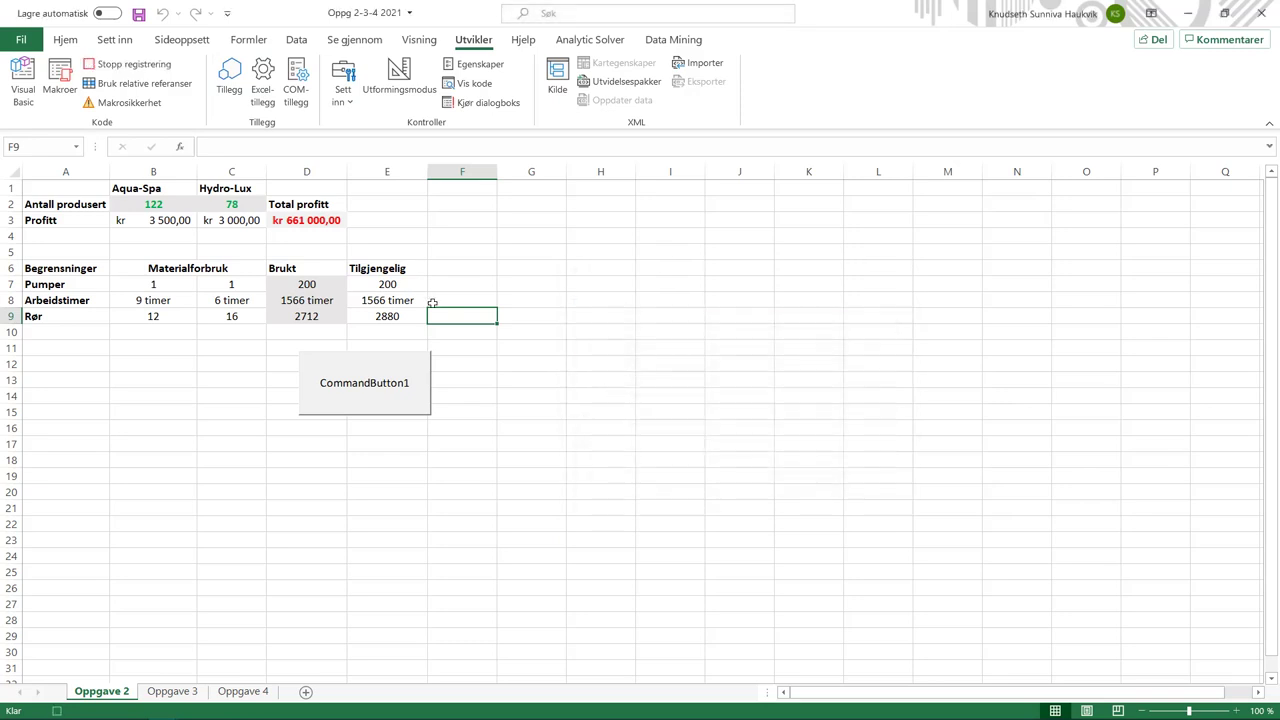
Run Solver from the Data tab and keep the found solution while recording.
{"action": "left_click", "coordinate": [298, 40]}
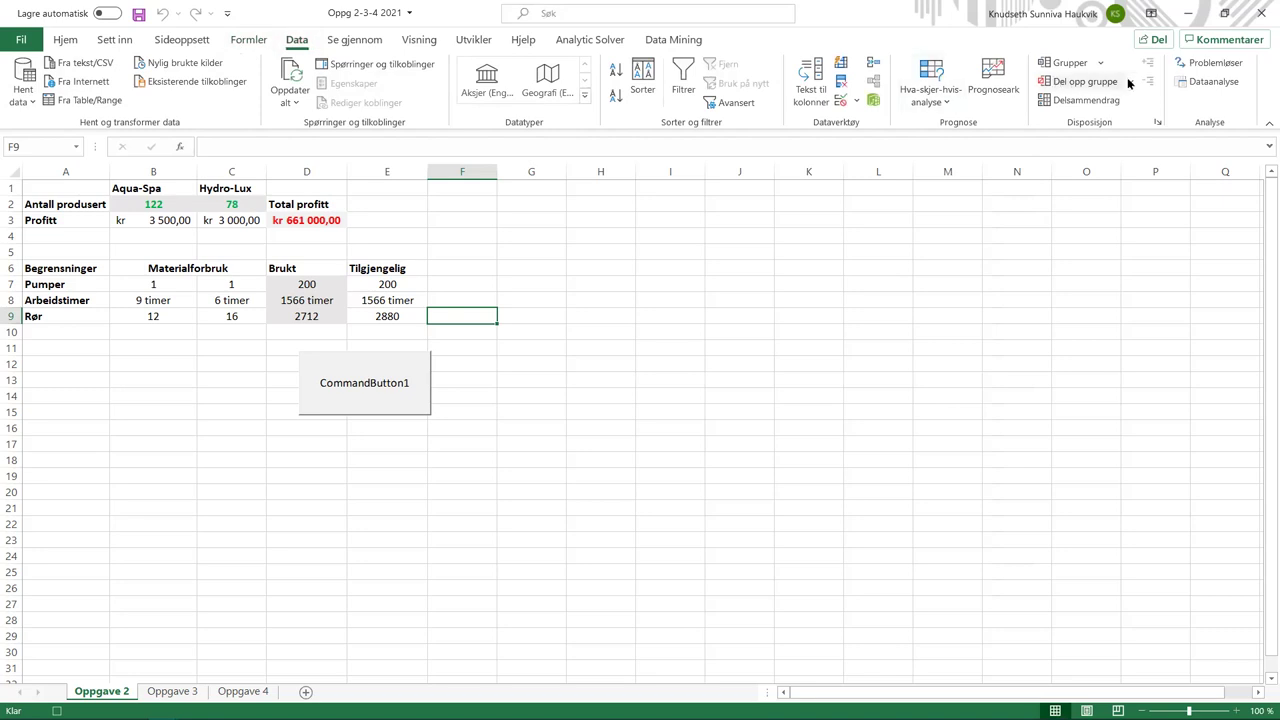
{"action": "left_click", "coordinate": [1200, 66]}
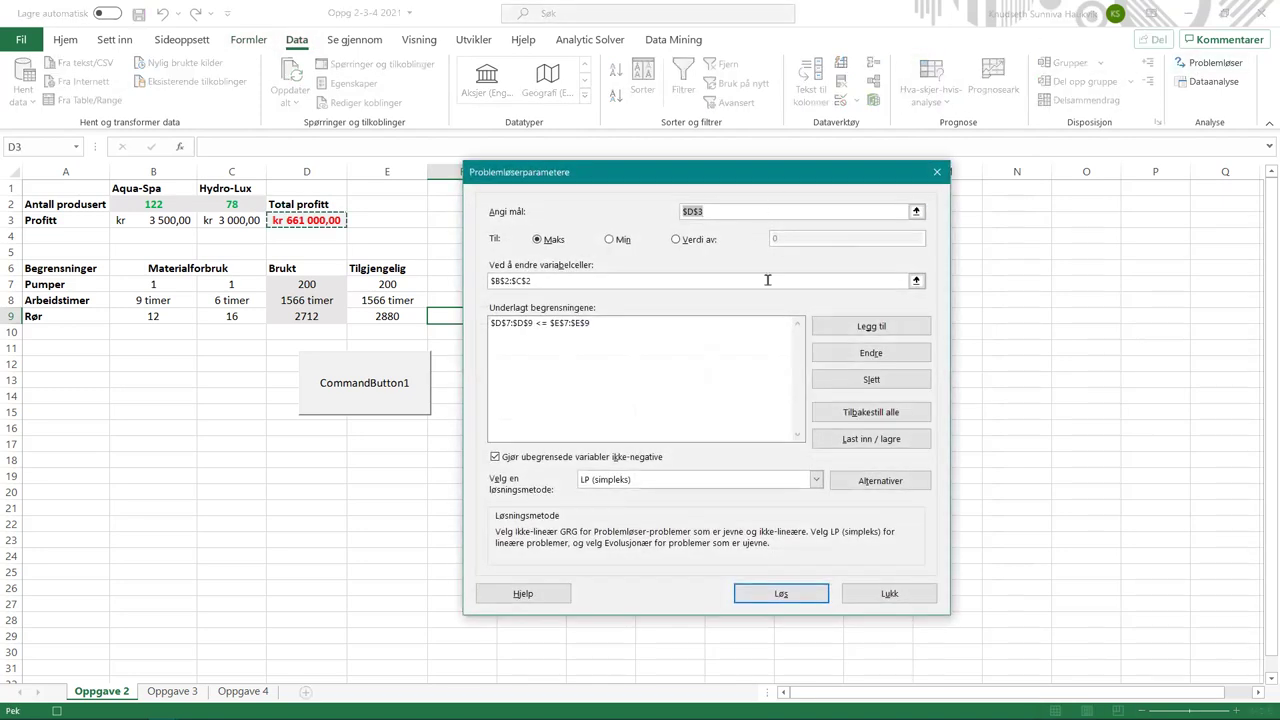
{"action": "left_click", "coordinate": [774, 591]}
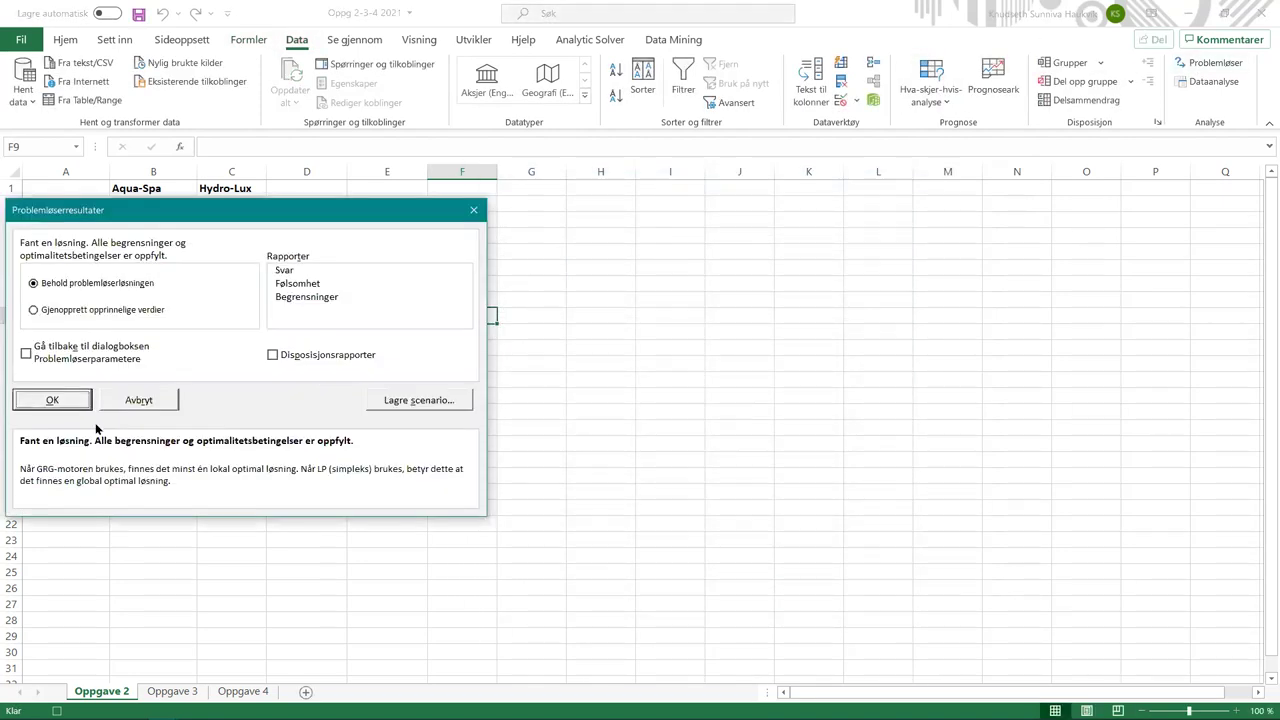
{"action": "left_click", "coordinate": [79, 407]}
{"action": "left_click", "coordinate": [472, 40]}
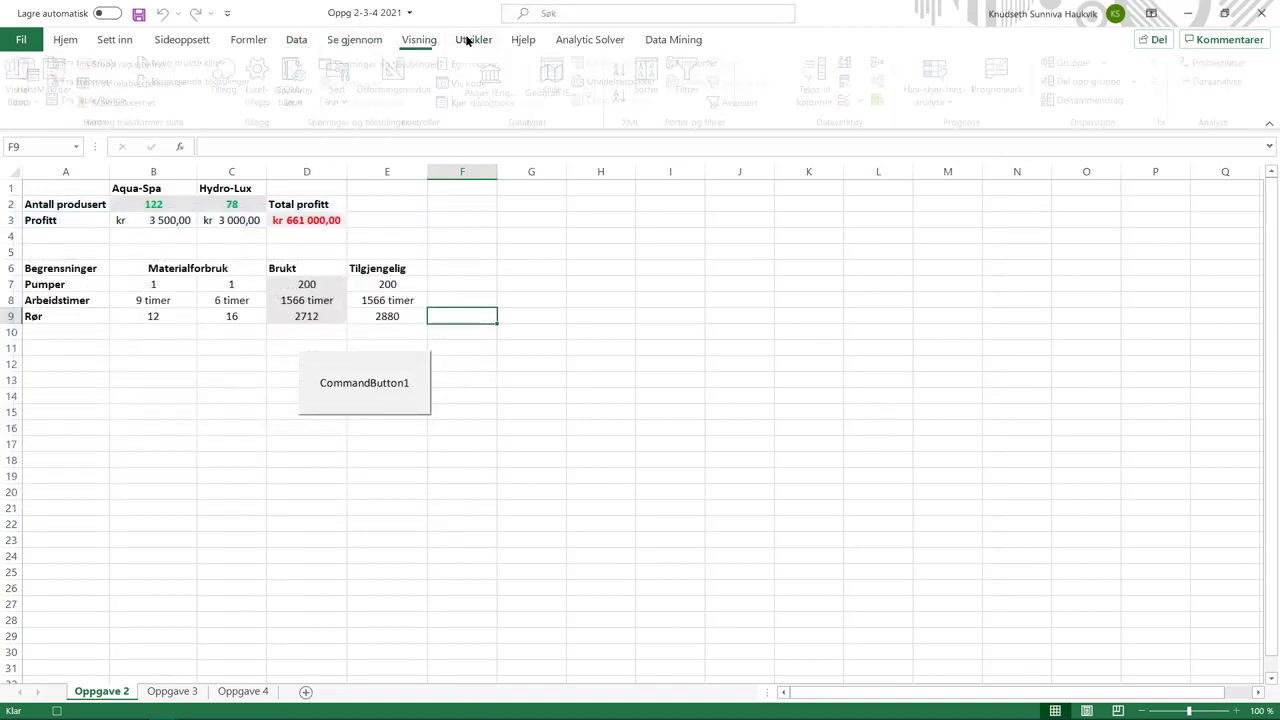
Step into Makro2 from the Macros list to open its code in the VBA editor.
{"action": "left_click", "coordinate": [59, 80]}
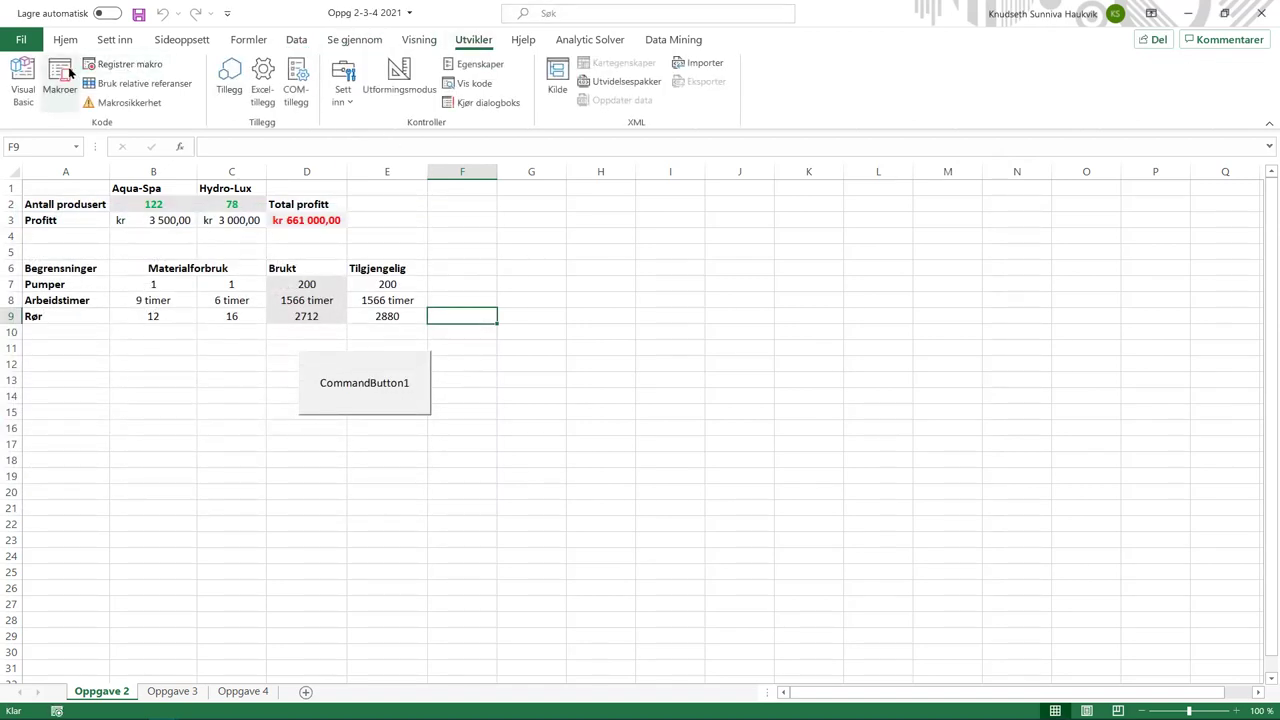
{"action": "left_click", "coordinate": [580, 313]}
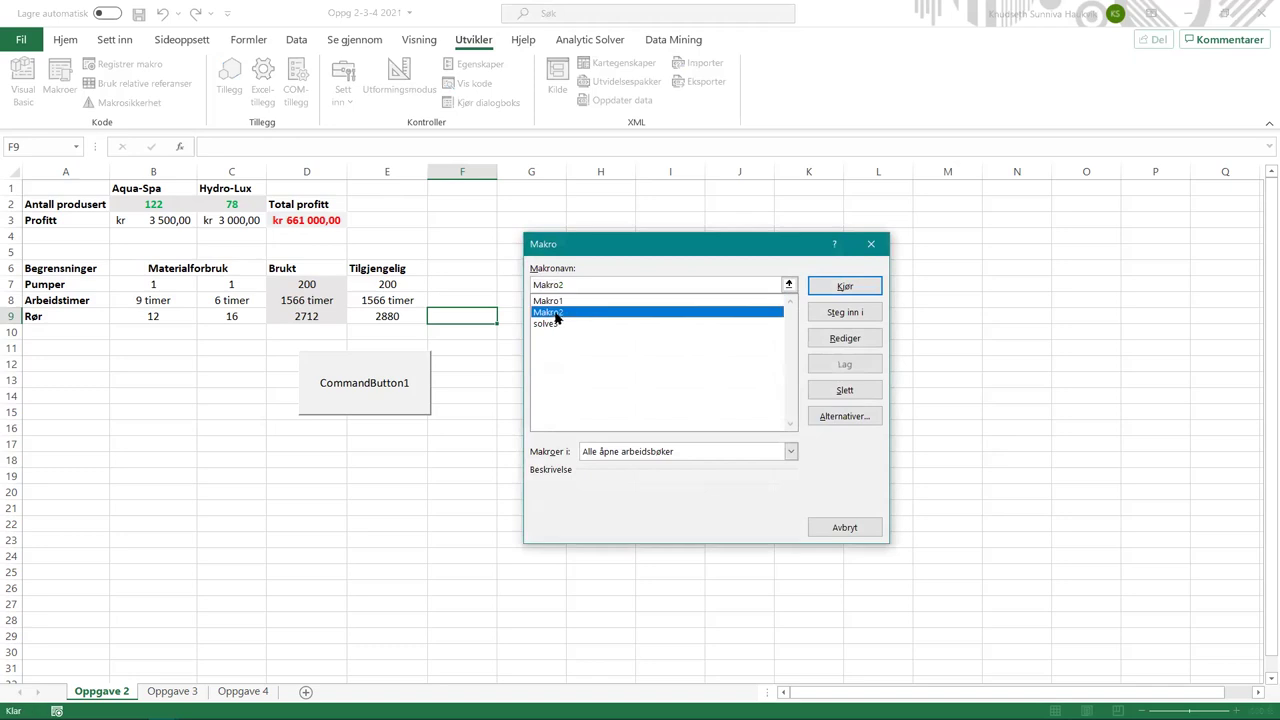
{"action": "left_click", "coordinate": [857, 314]}
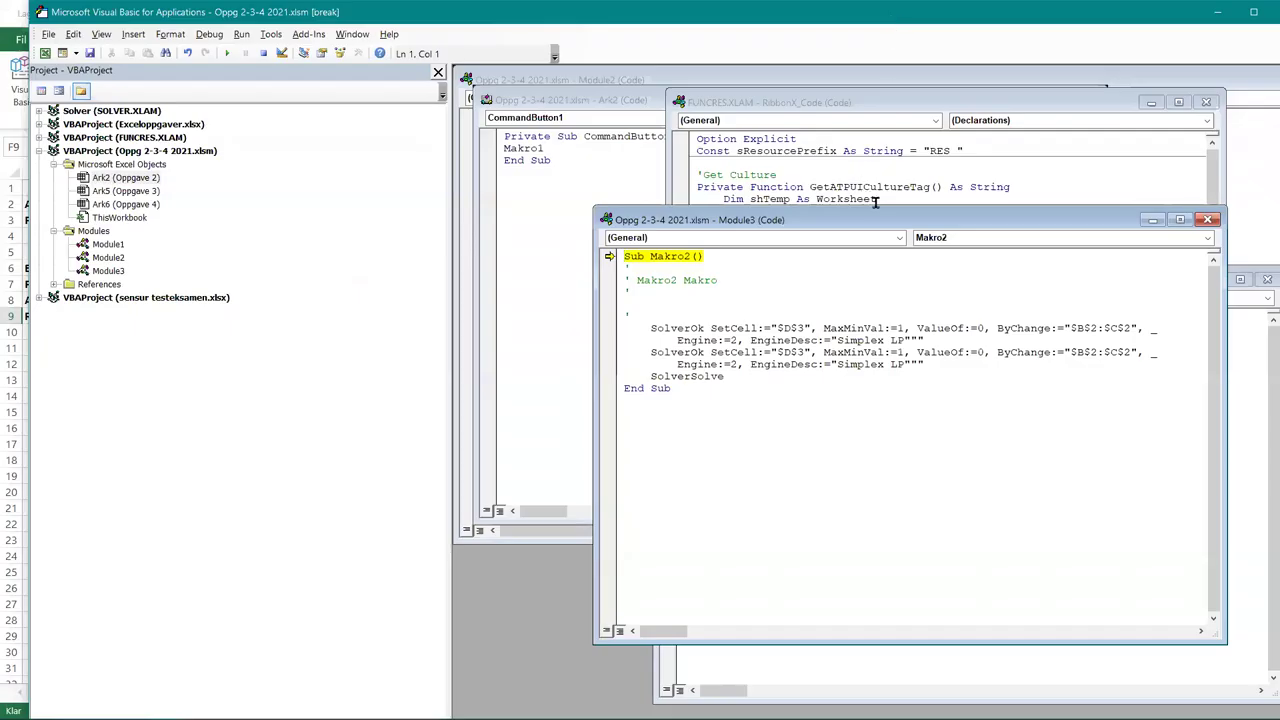
Reset the debugger, confirm the Solver reference is checked, and close the VBA editor.
{"action": "left_click_drag", "start_coordinate": [879, 213], "coordinate": [775, 117]}
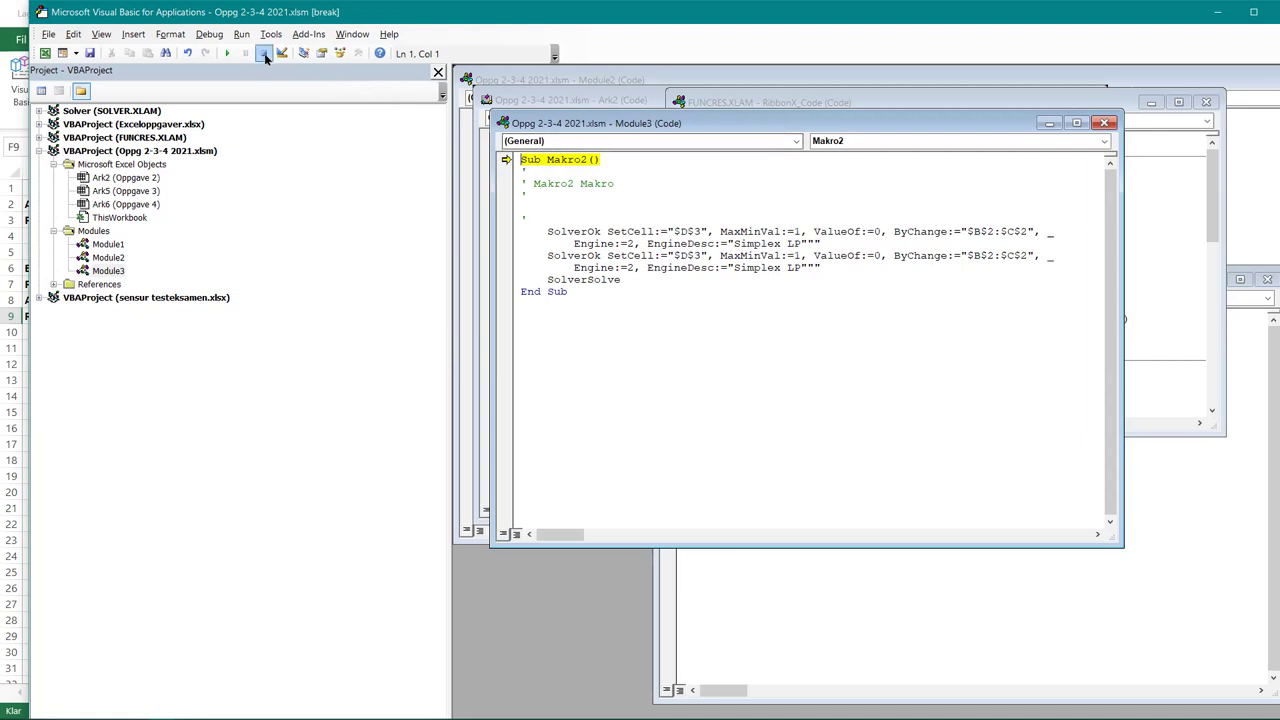
{"action": "left_click", "coordinate": [264, 55]}
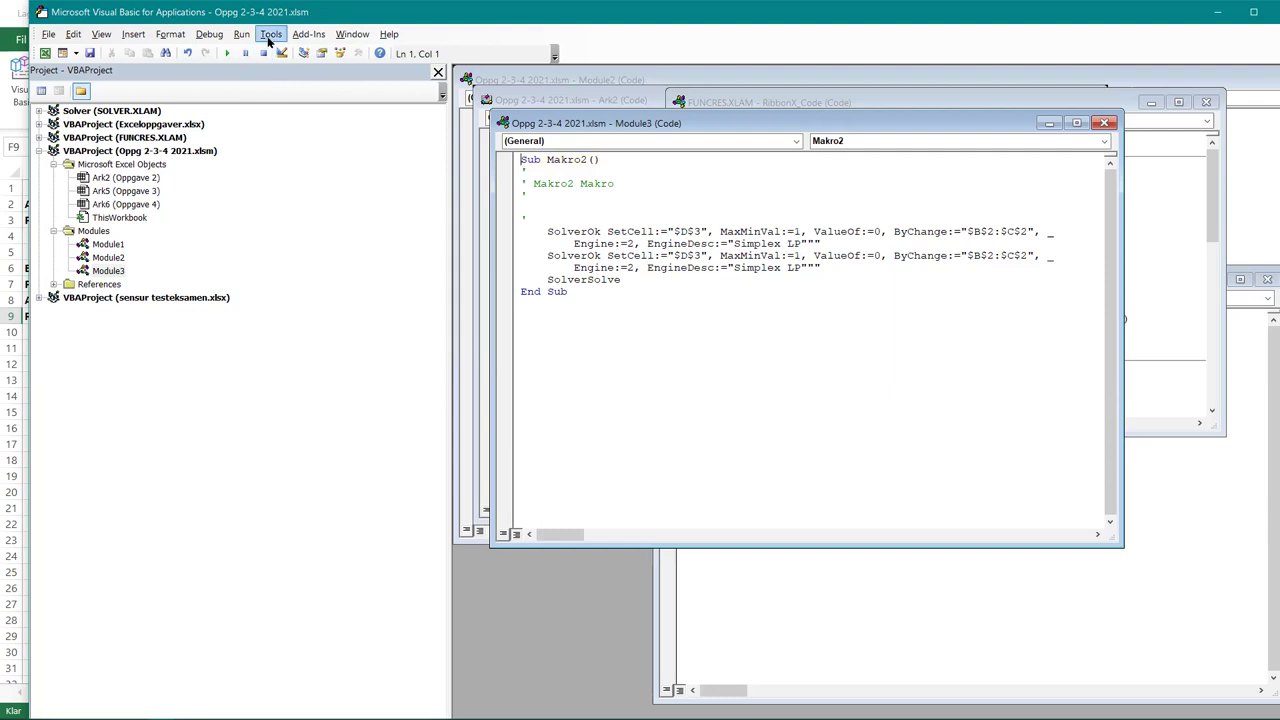
{"action": "left_click", "coordinate": [270, 34]}
{"action": "left_click", "coordinate": [300, 48]}
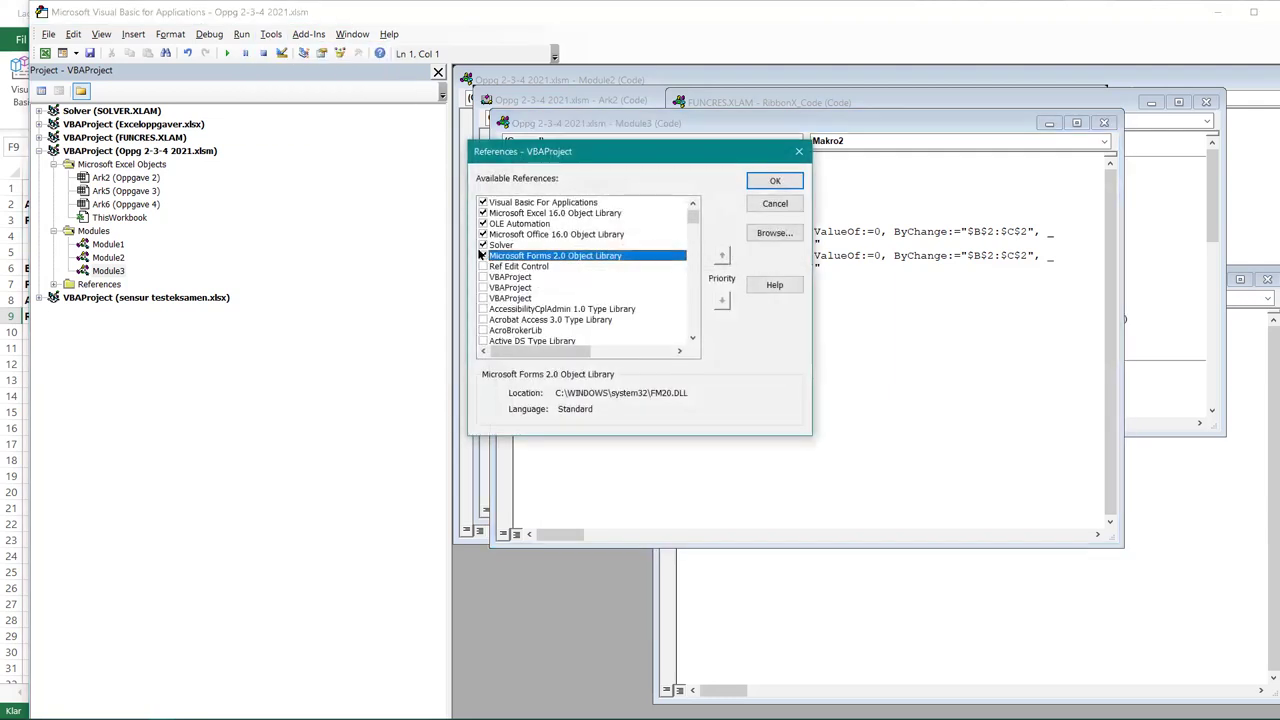
{"action": "left_click", "coordinate": [775, 180]}
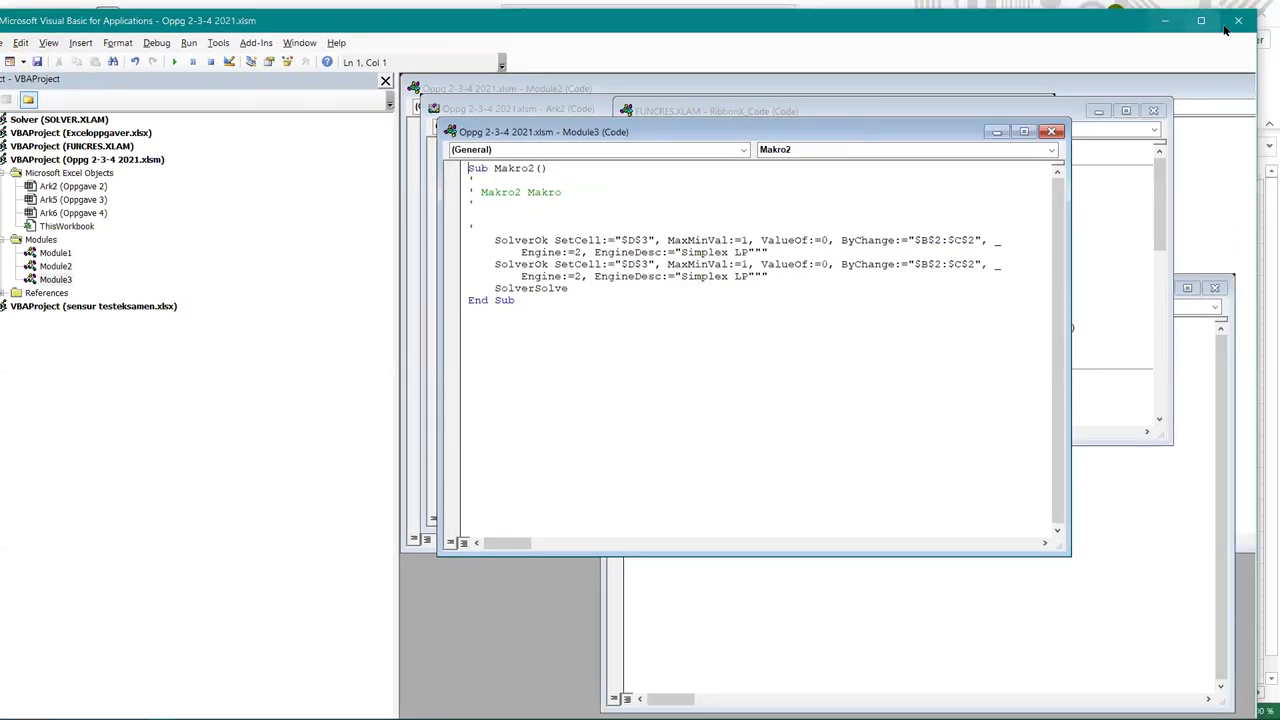
{"action": "left_click", "coordinate": [1217, 12]}
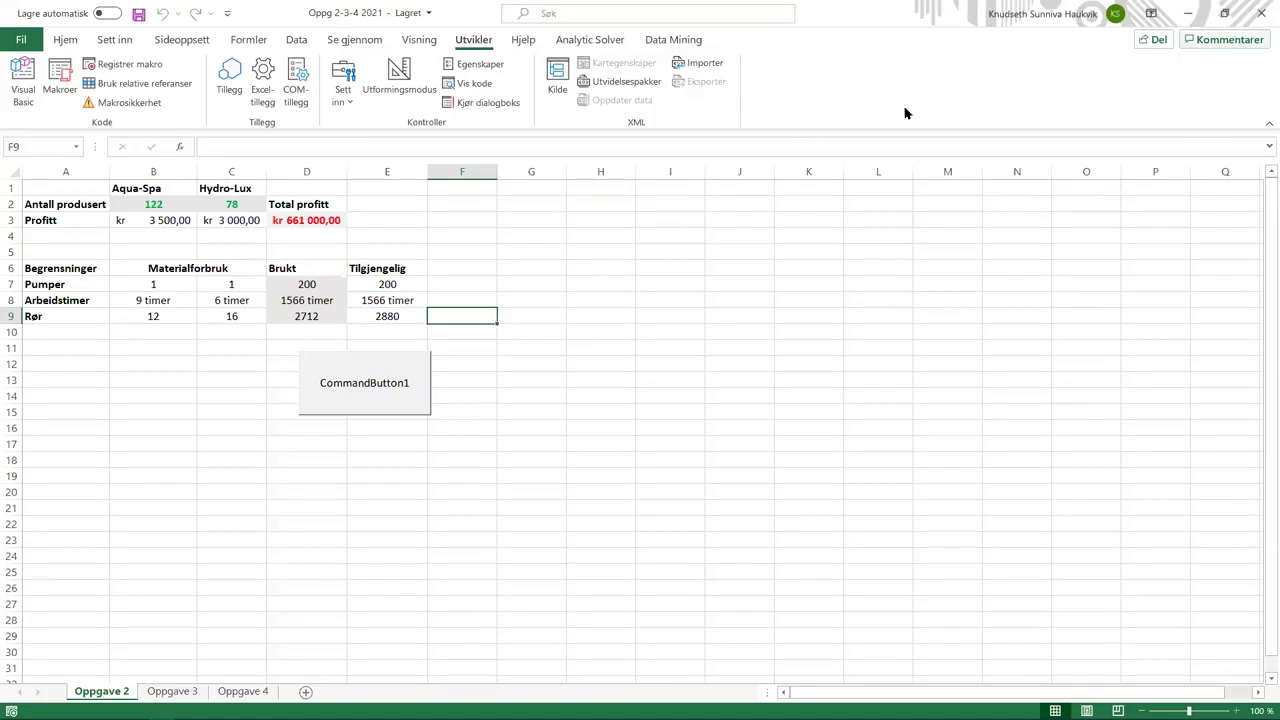
Run Makro2, accept the Solver result, and select Makro2 again in the Macros list.
{"action": "left_click", "coordinate": [59, 88]}
{"action": "double_click", "coordinate": [671, 316]}
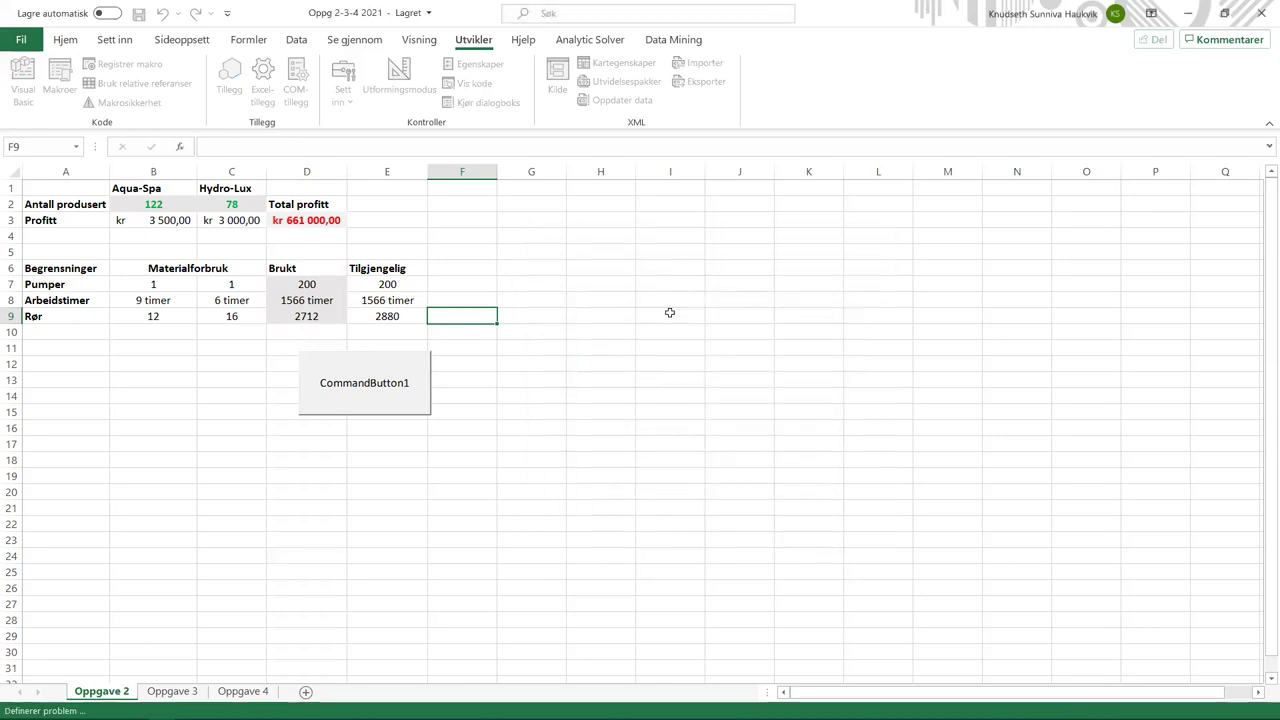
{"action": "left_click", "coordinate": [73, 399]}
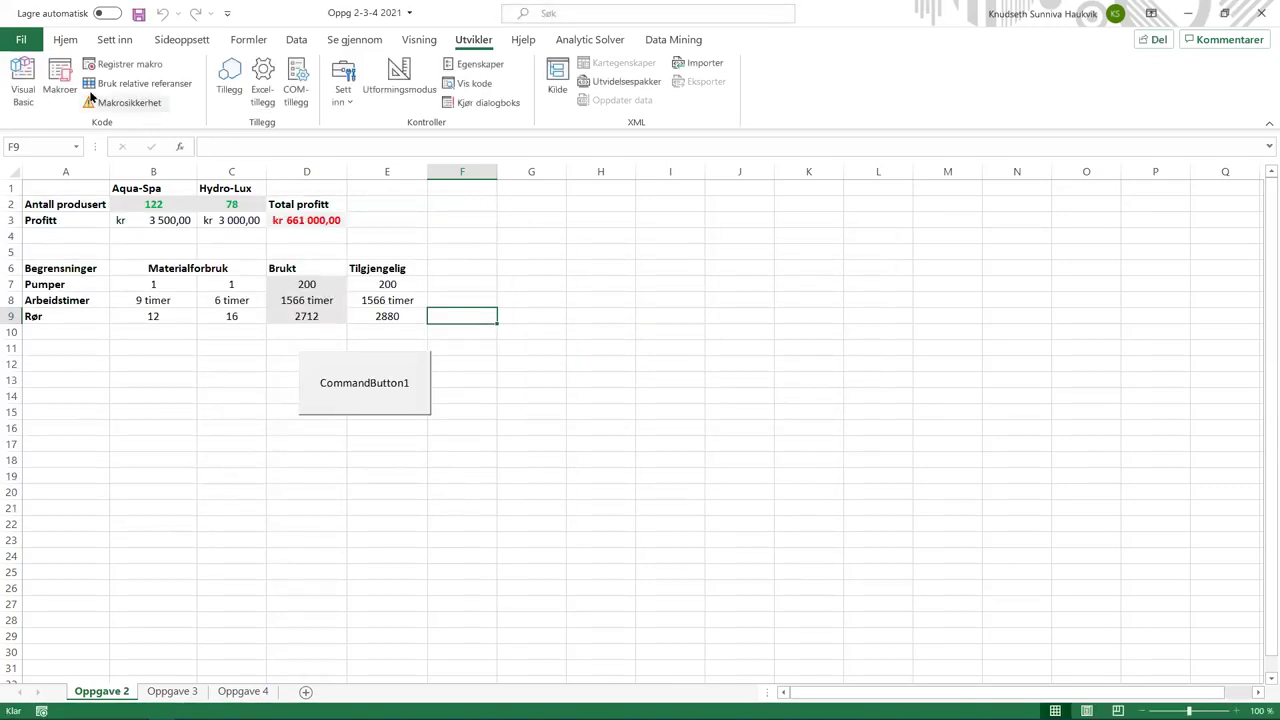
{"action": "left_click", "coordinate": [59, 88]}
{"action": "left_click", "coordinate": [611, 313]}
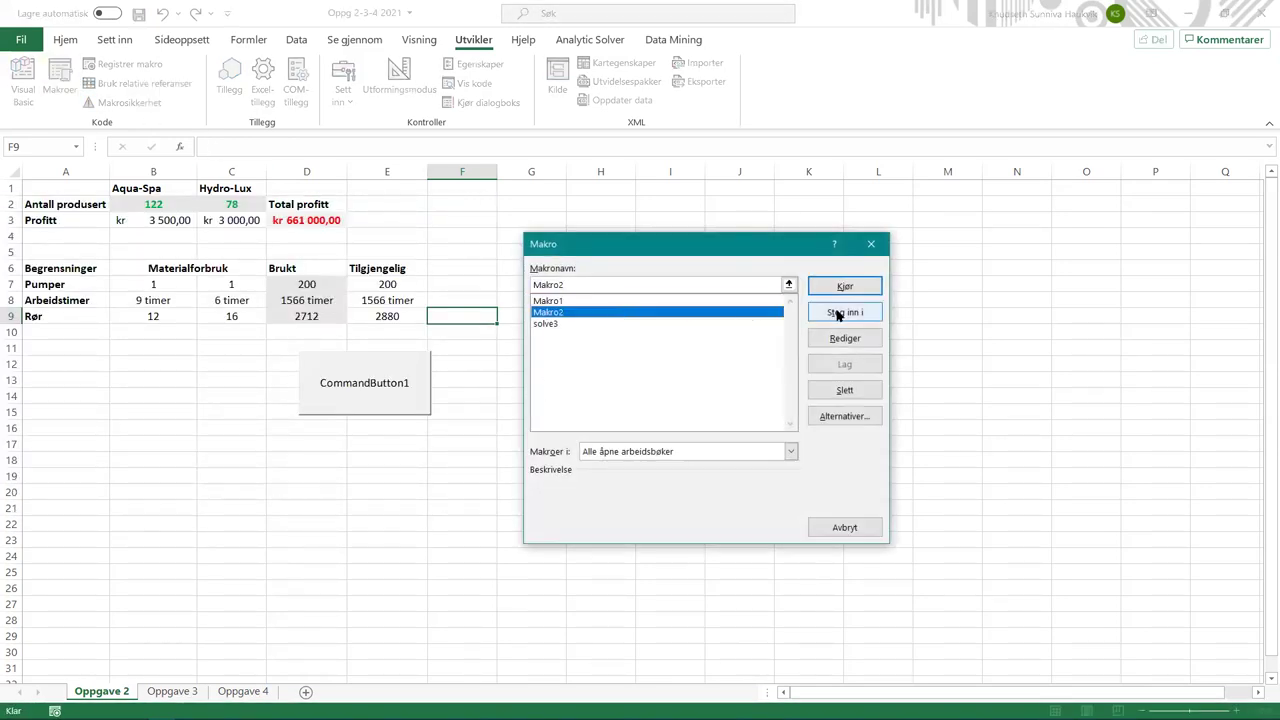
Stop debugging Makro2 and set the Aqua-Spa quantity in B2 to 0.
{"action": "left_click", "coordinate": [845, 312]}
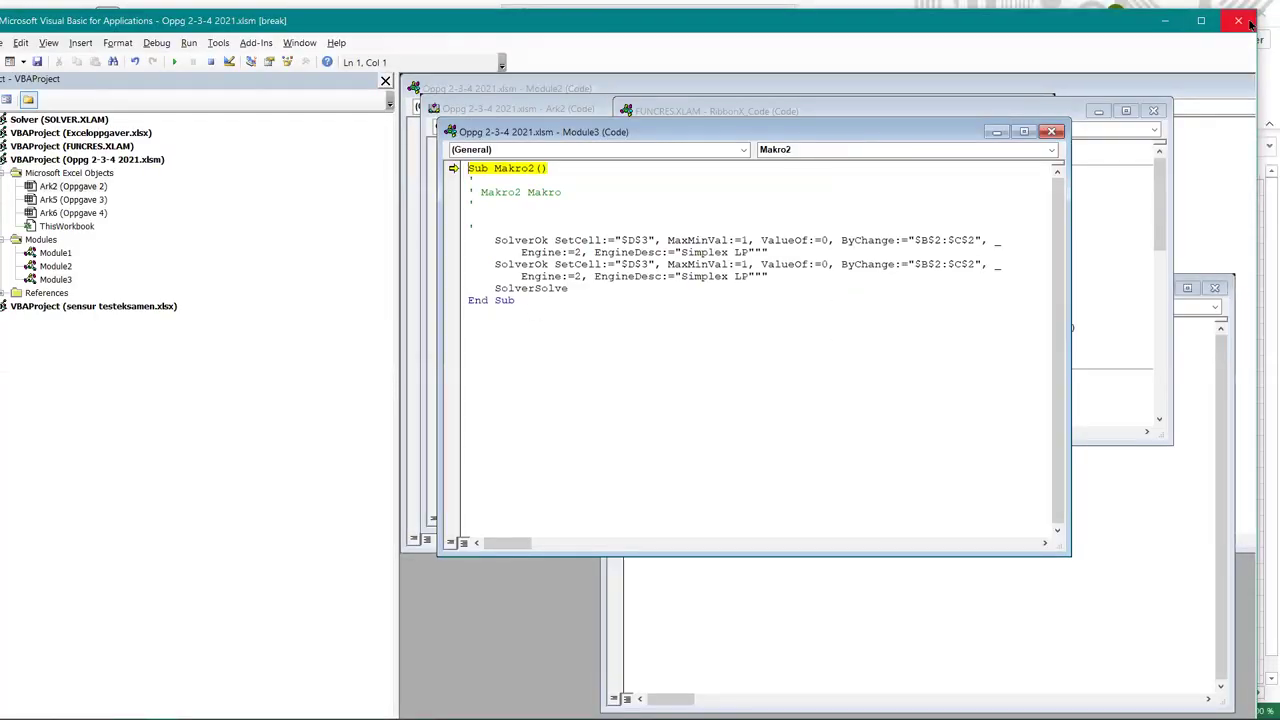
{"action": "left_click", "coordinate": [1250, 24]}
{"action": "left_click", "coordinate": [580, 424]}
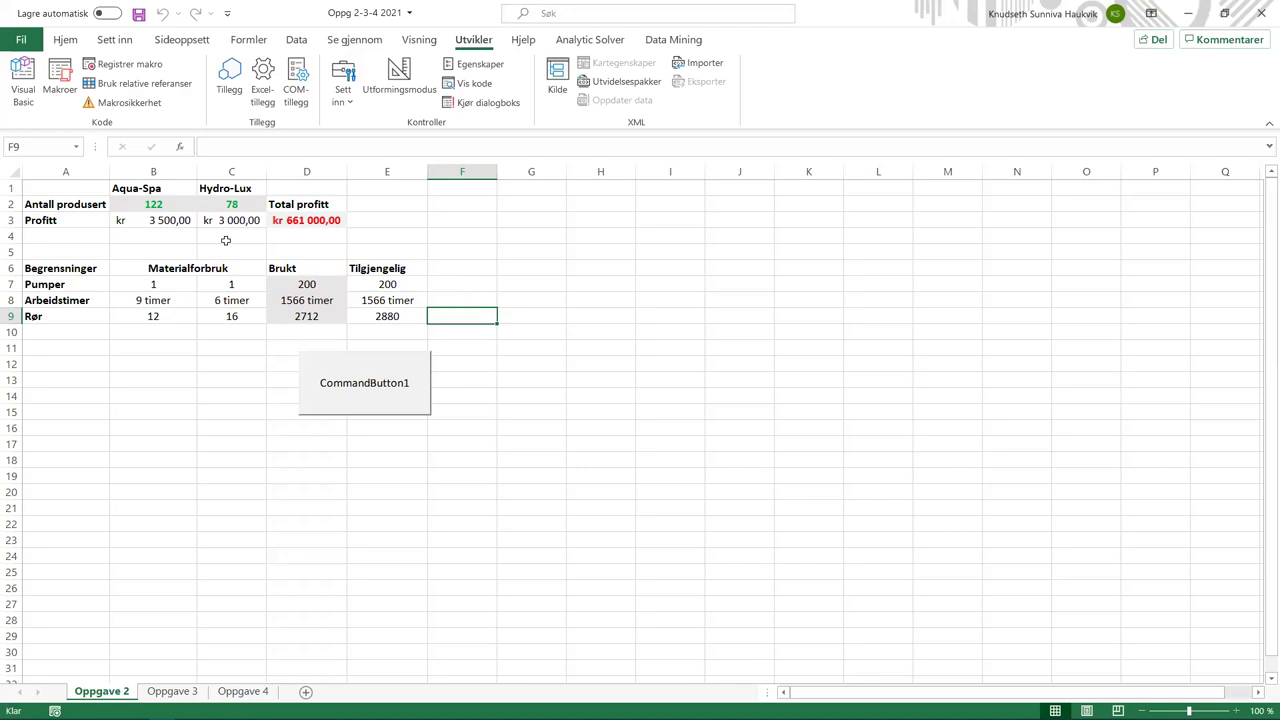
{"action": "left_click", "coordinate": [153, 205]}
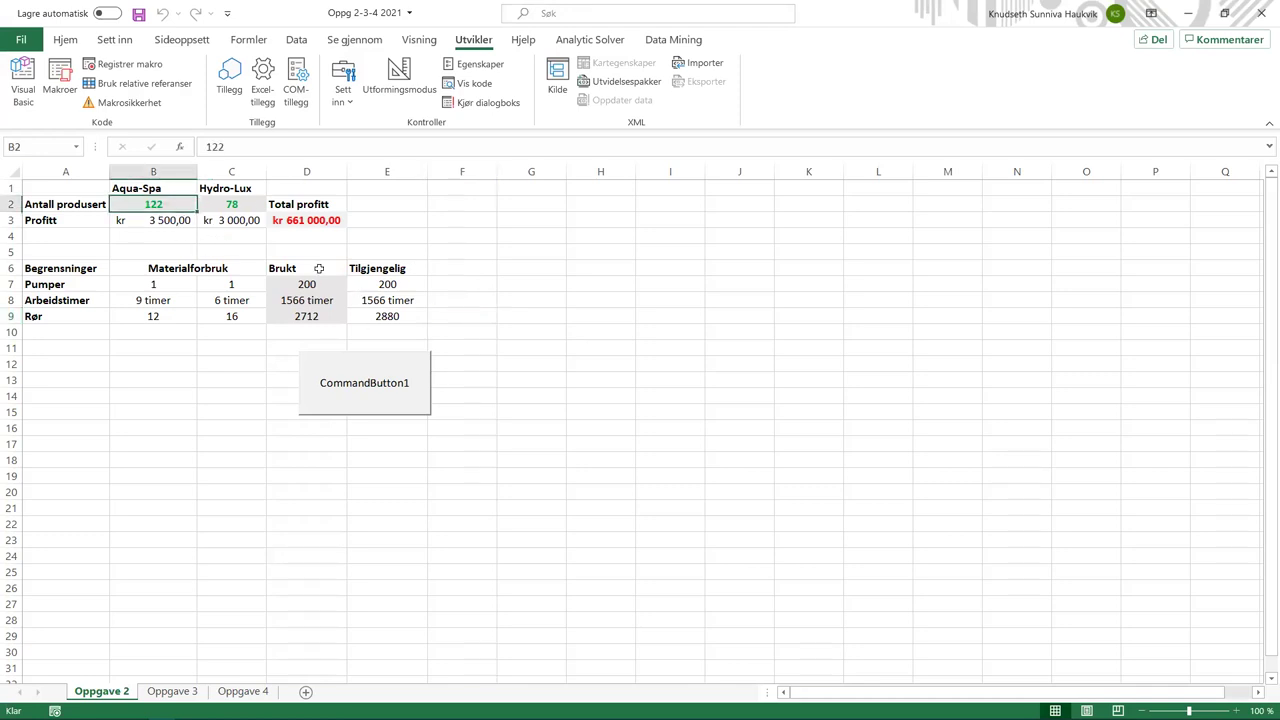
{"action": "type", "text": "0"}
{"action": "key", "text": "Return"}
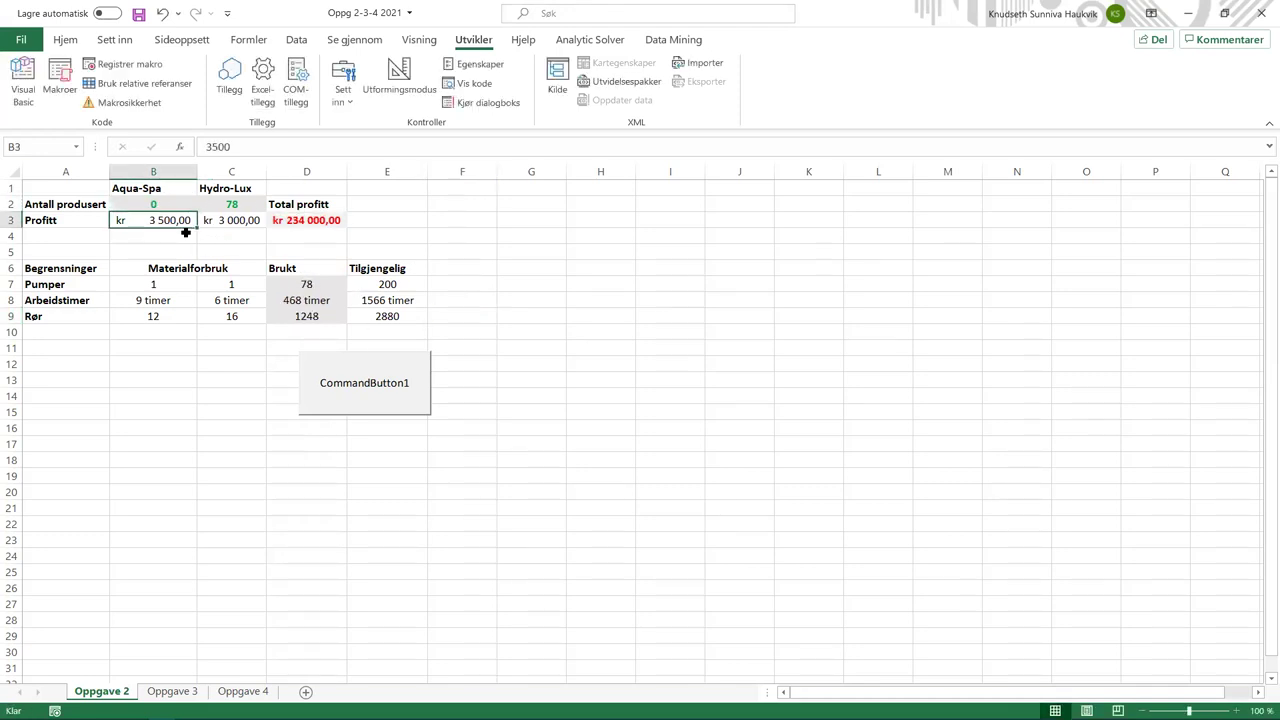
{"action": "left_click", "coordinate": [603, 363]}
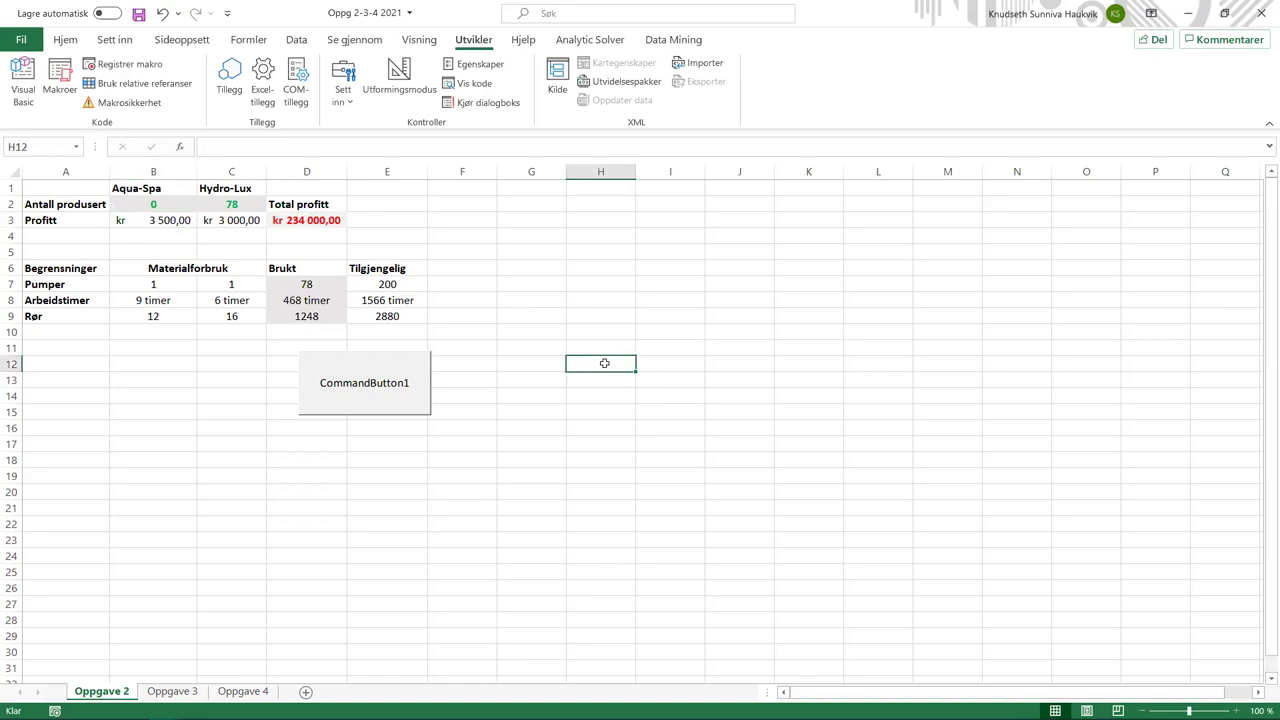
Run the solve3 macro and keep the Solver solution.
{"action": "left_click", "coordinate": [59, 80]}
{"action": "left_click", "coordinate": [566, 323]}
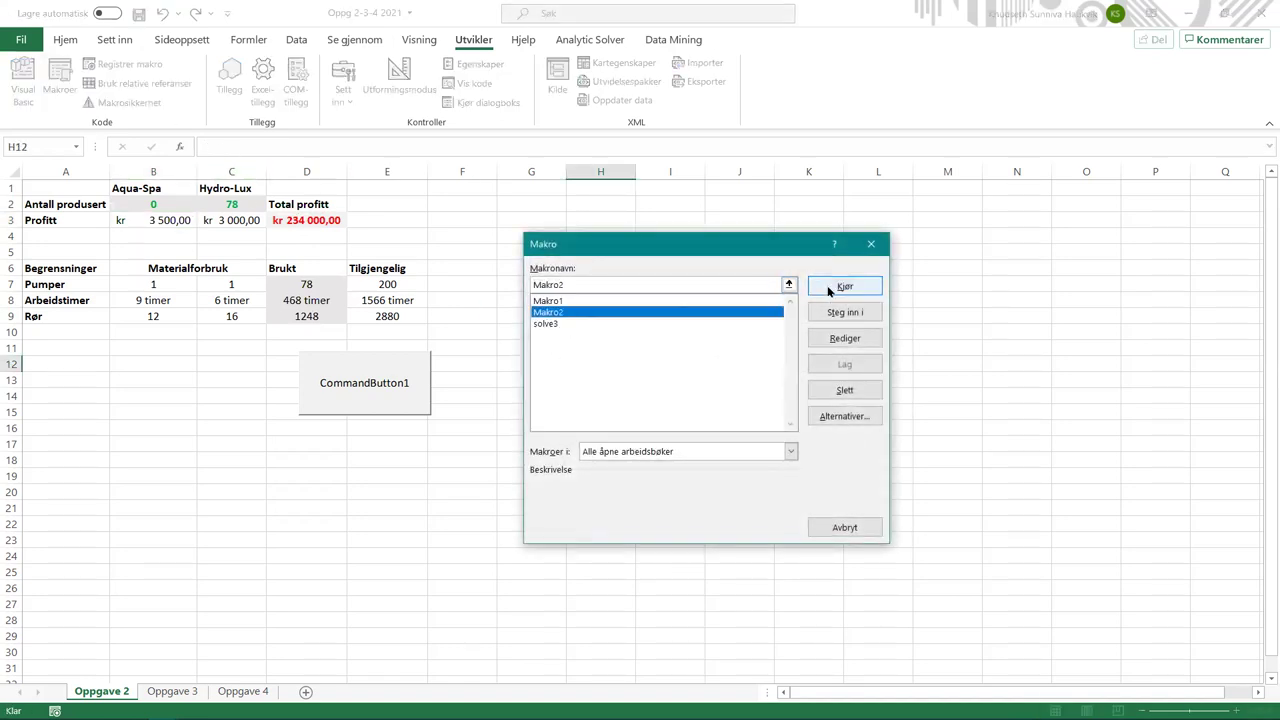
{"action": "left_click", "coordinate": [838, 287]}
{"action": "left_click", "coordinate": [52, 400]}
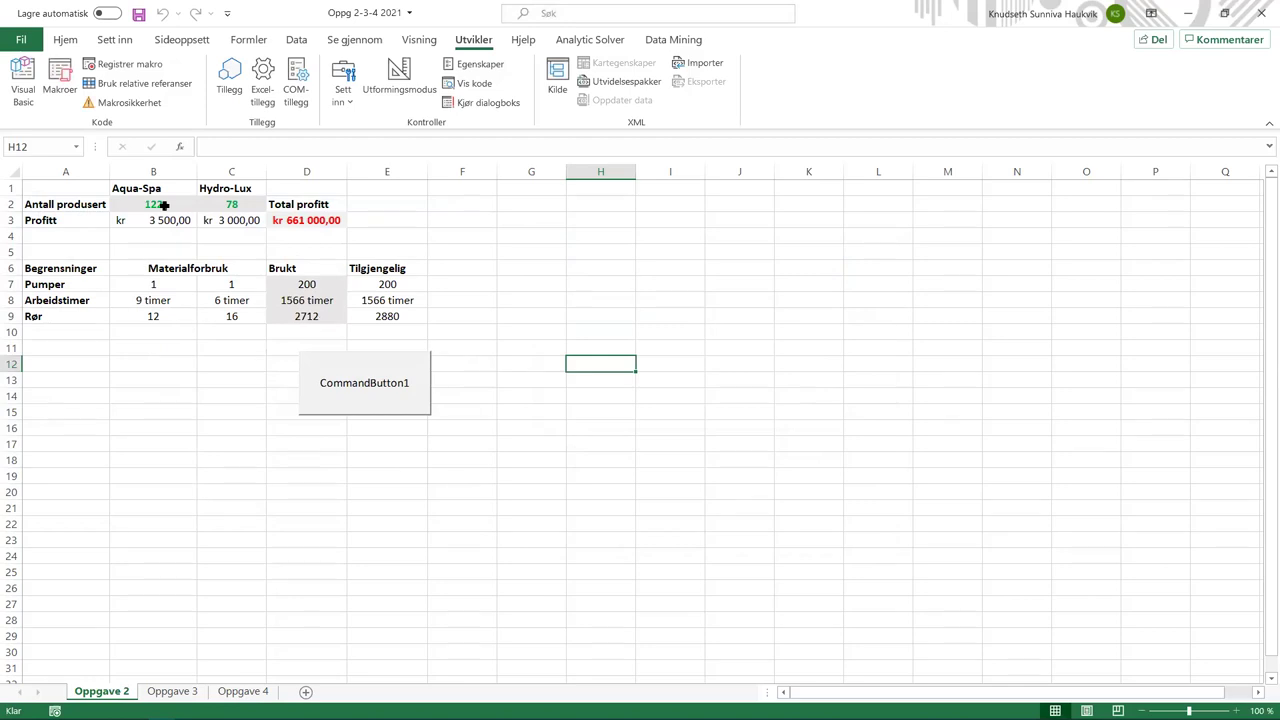
Rerun Solver with CommandButton1 and dismiss the results.
{"action": "left_click", "coordinate": [480, 330]}
{"action": "left_click", "coordinate": [405, 369]}
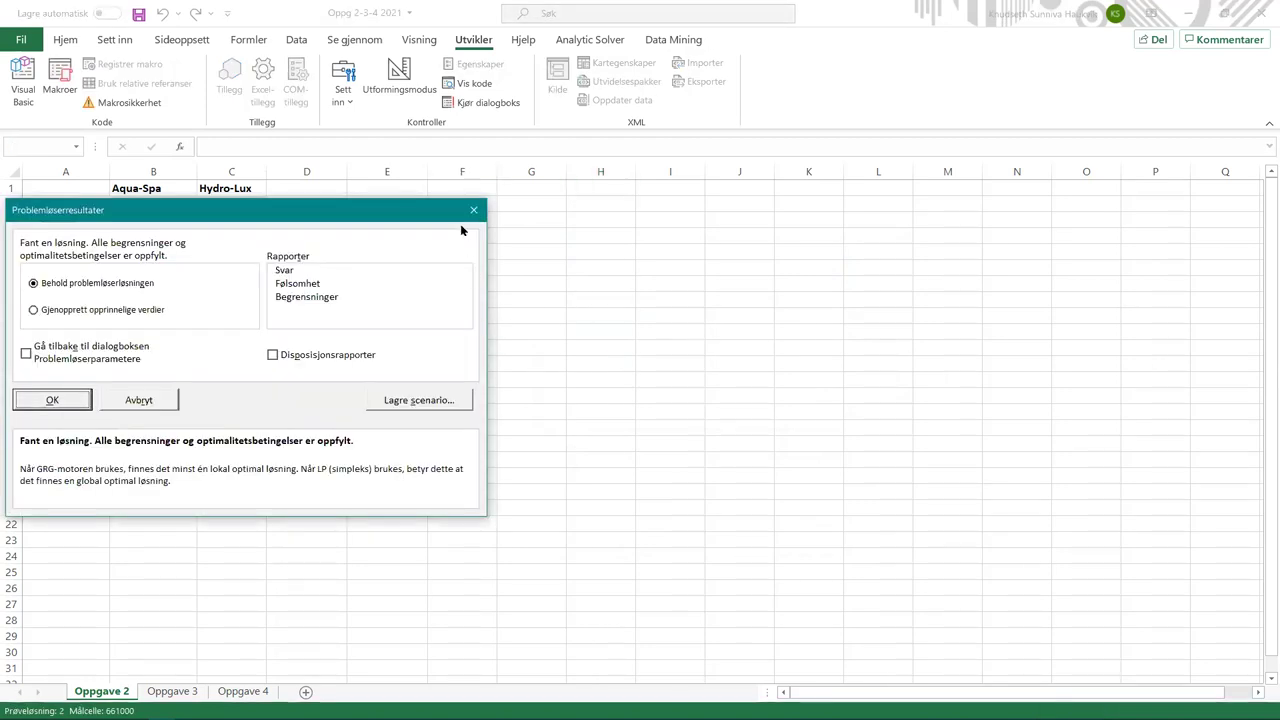
{"action": "left_click", "coordinate": [474, 210]}
{"action": "left_click", "coordinate": [530, 251]}
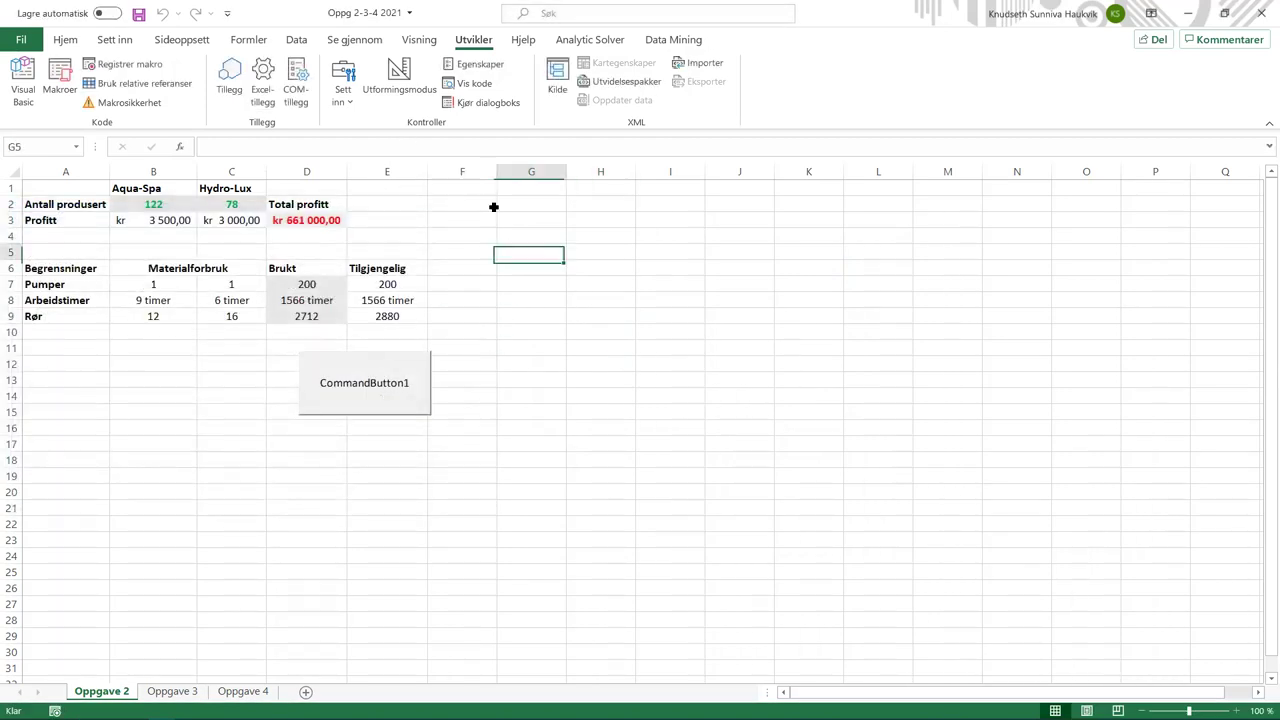
{"action": "left_click", "coordinate": [344, 95]}
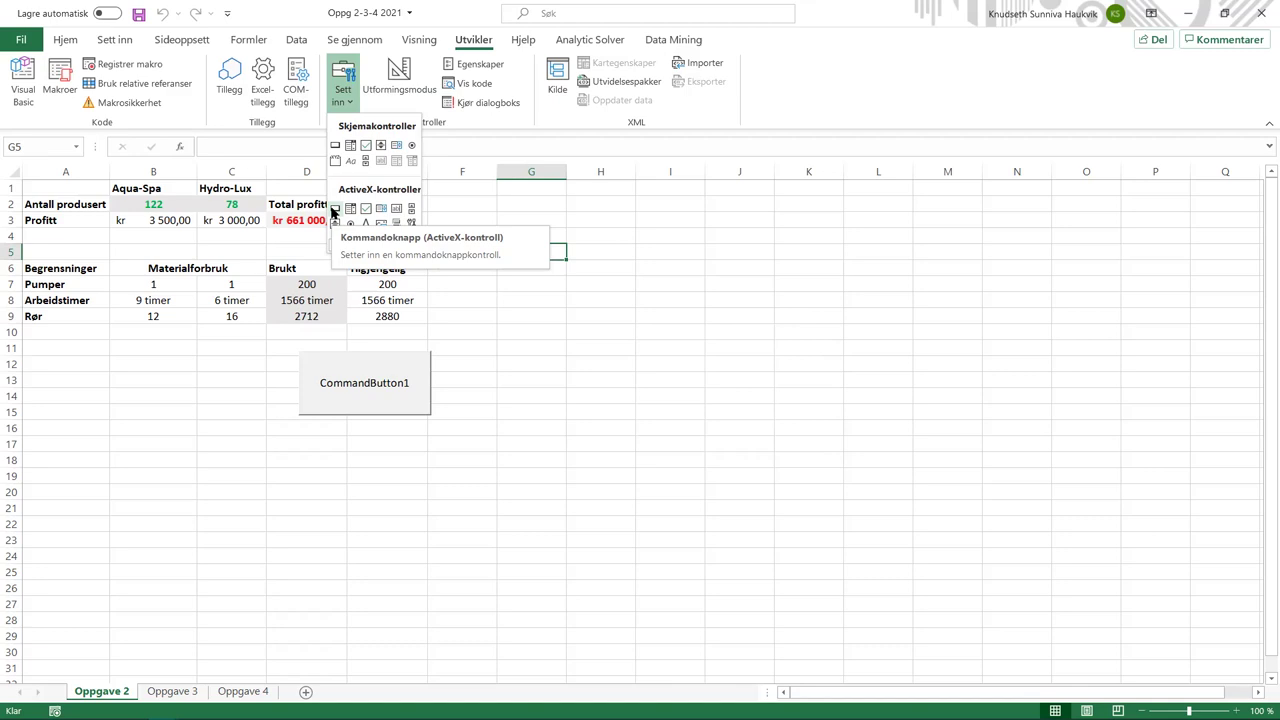
Draw an ActiveX CommandButton2 over G5:H6 and start its click code with 'Makro2'.
{"action": "left_click", "coordinate": [335, 210]}
{"action": "left_click_drag", "start_coordinate": [524, 250], "coordinate": [660, 297]}
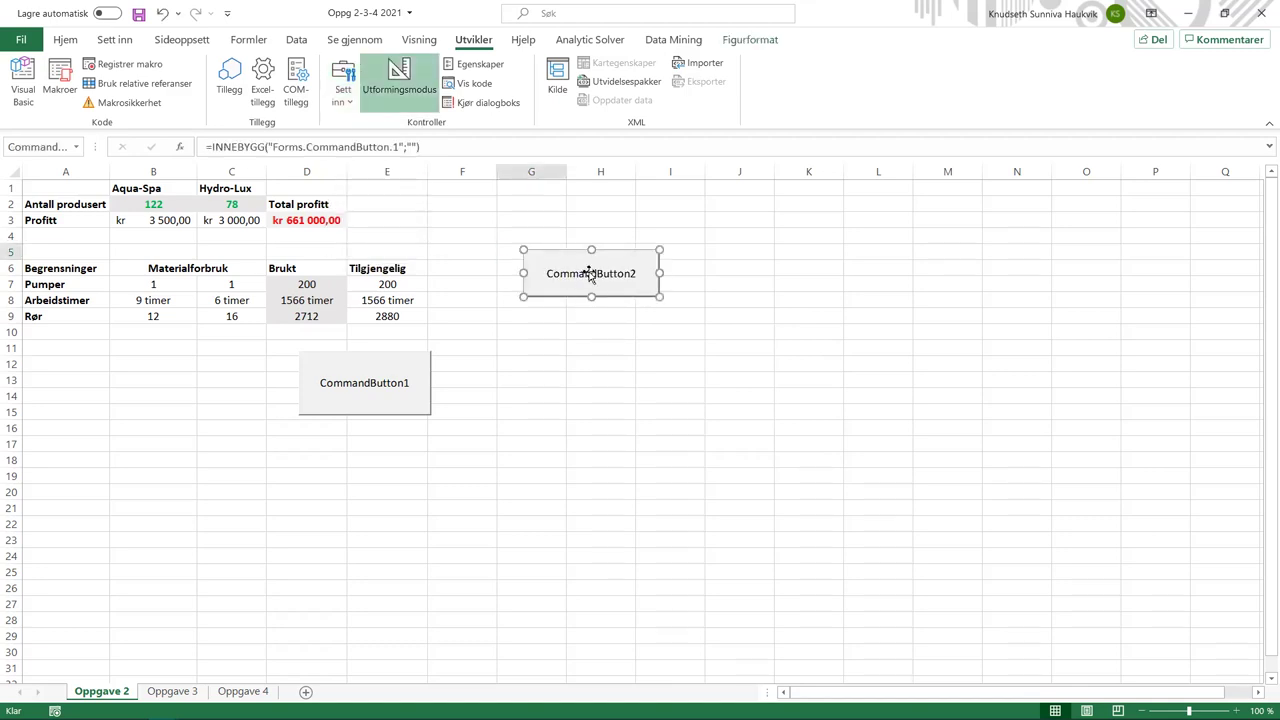
{"action": "double_click", "coordinate": [590, 274]}
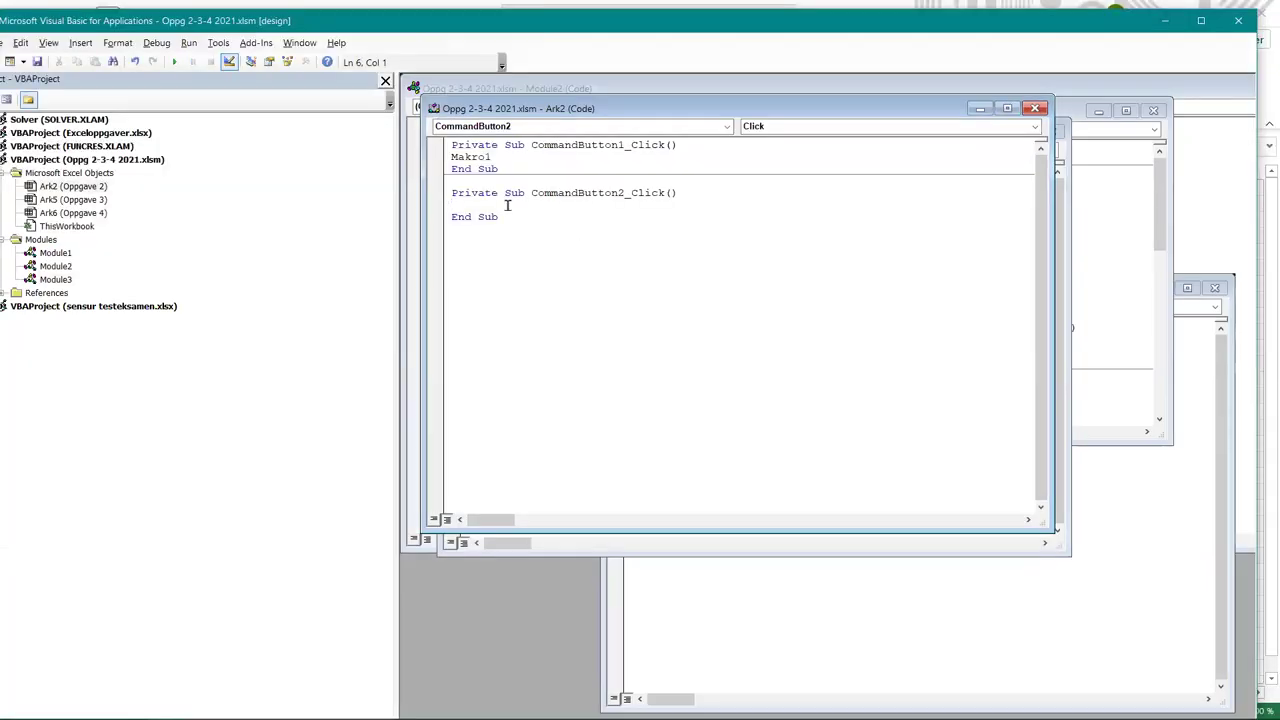
{"action": "type", "text": "Makro2"}
Return to the sheet, view CommandButton2's context menu, and dismiss it unchanged.
{"action": "left_click", "coordinate": [1237, 21]}
{"action": "left_click", "coordinate": [580, 331]}
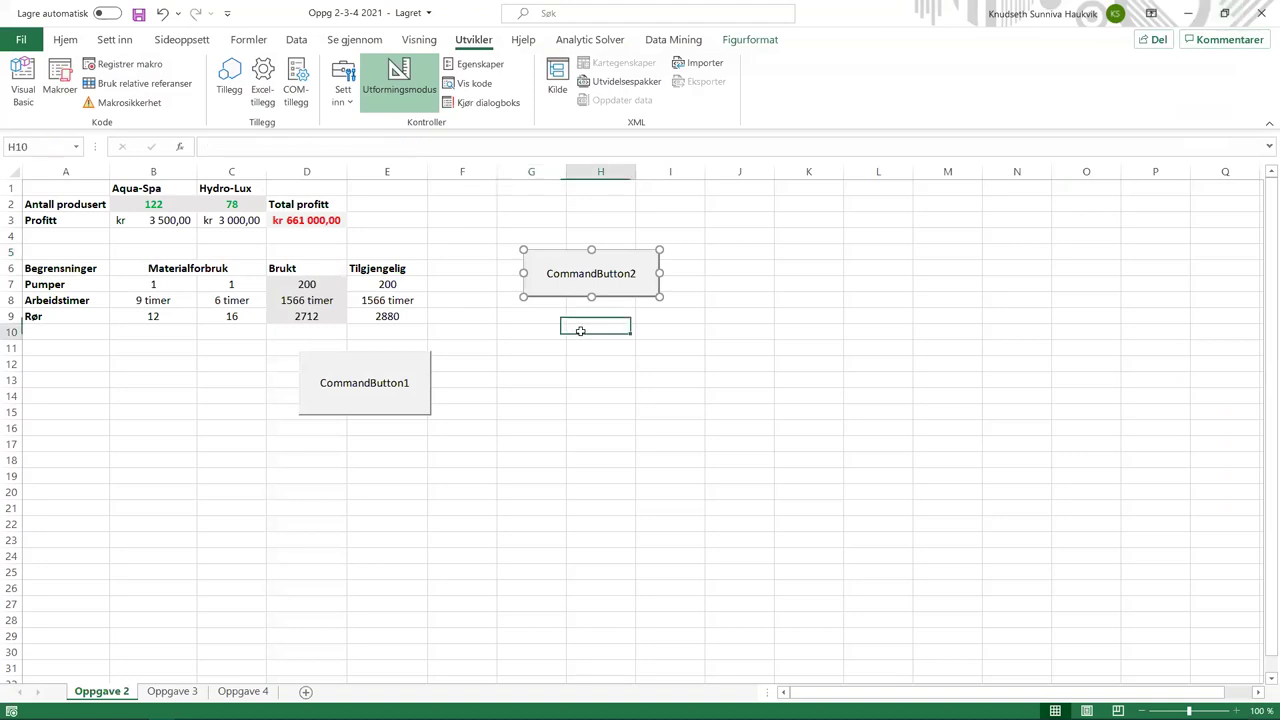
{"action": "right_click", "coordinate": [578, 280]}
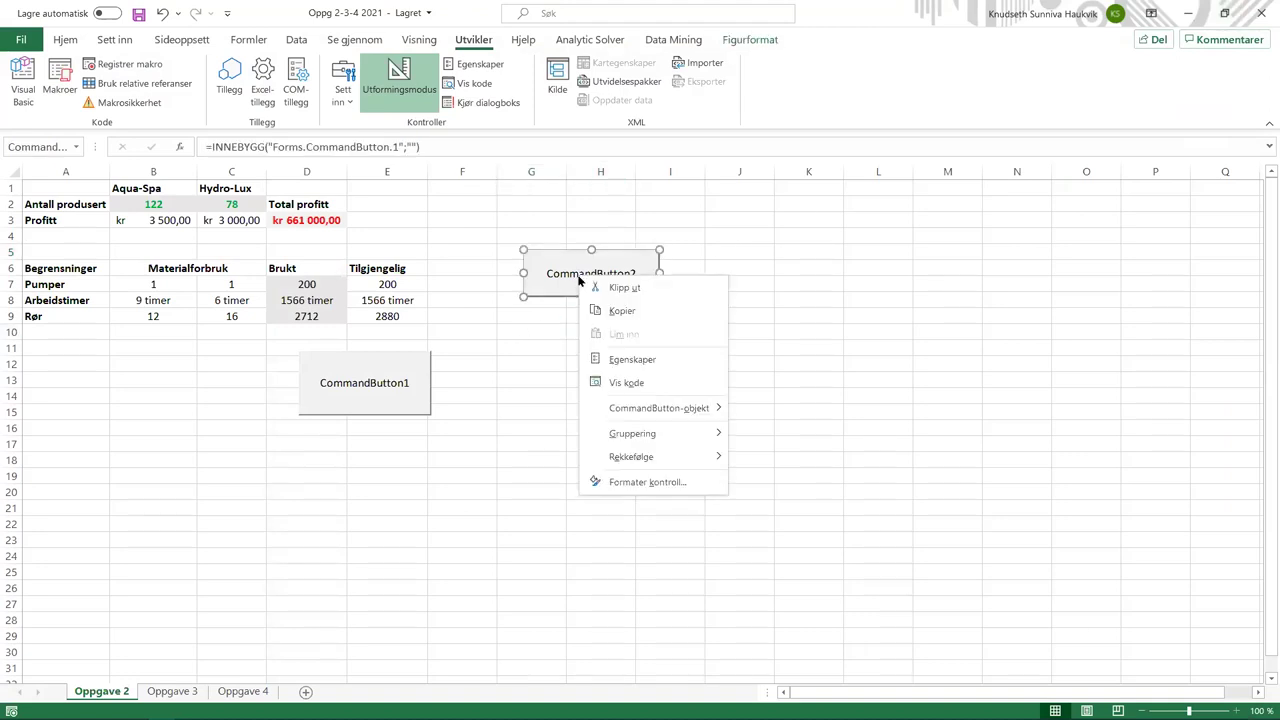
{"action": "mouse_move", "coordinate": [655, 442]}
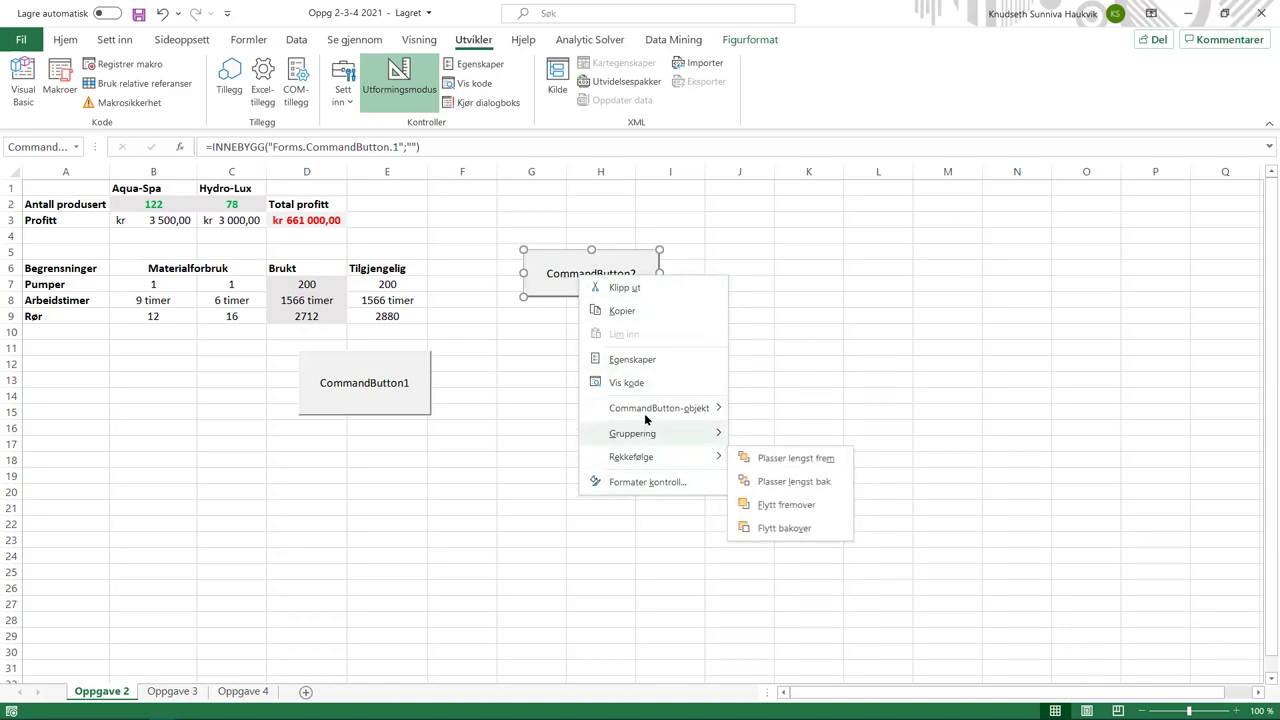
{"action": "mouse_move", "coordinate": [641, 412]}
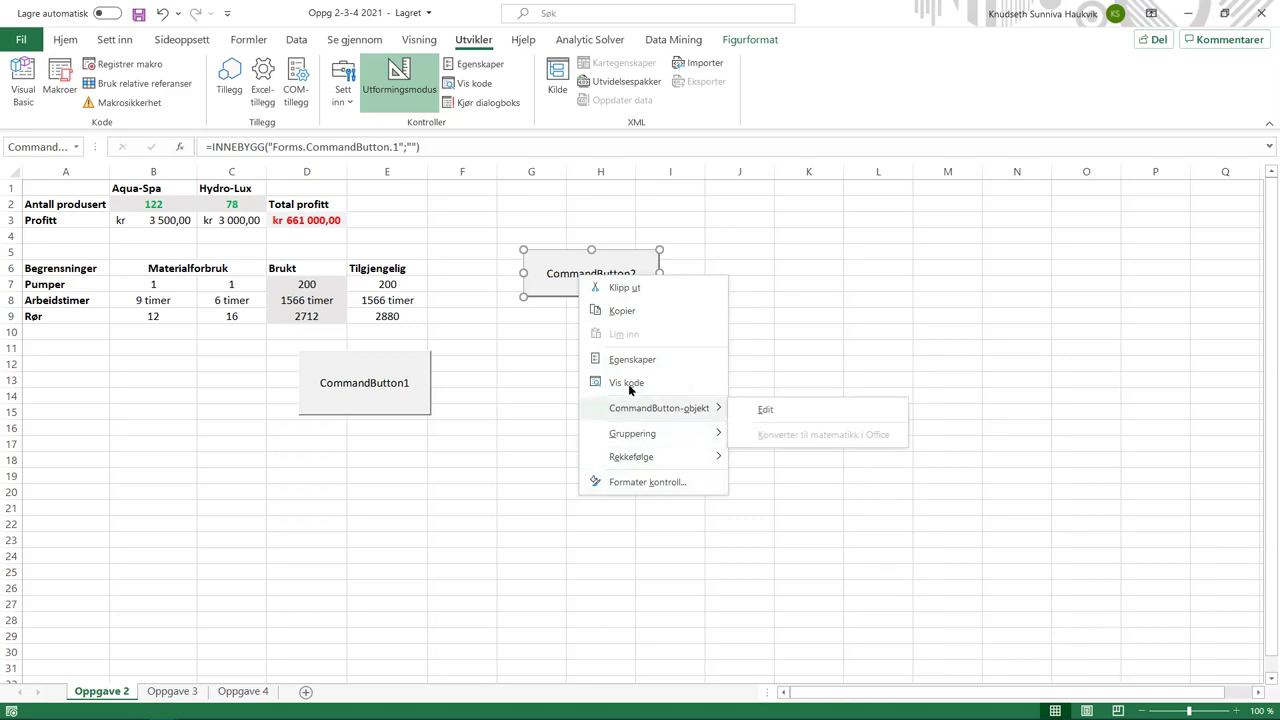
{"action": "key", "text": "Escape"}
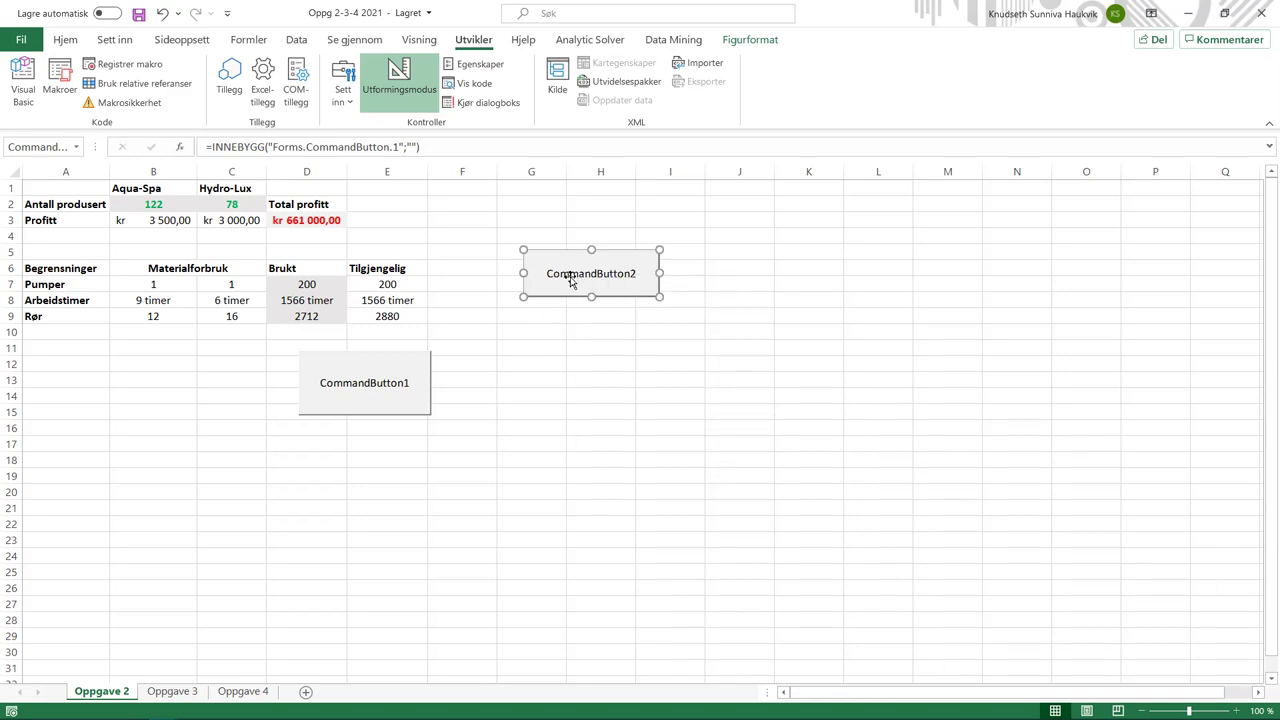
{"action": "left_click", "coordinate": [503, 233]}
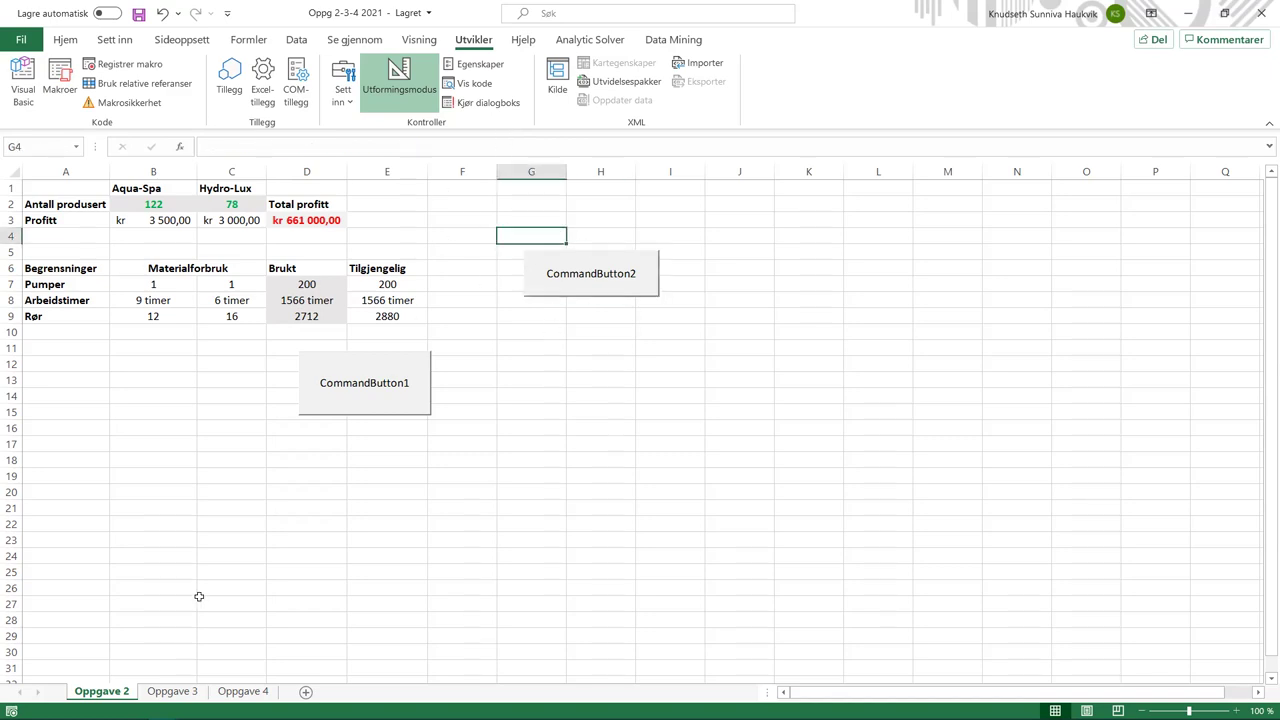
Switch to the Oppgave 3 sheet and back to Oppgave 2.
{"action": "left_click", "coordinate": [188, 691]}
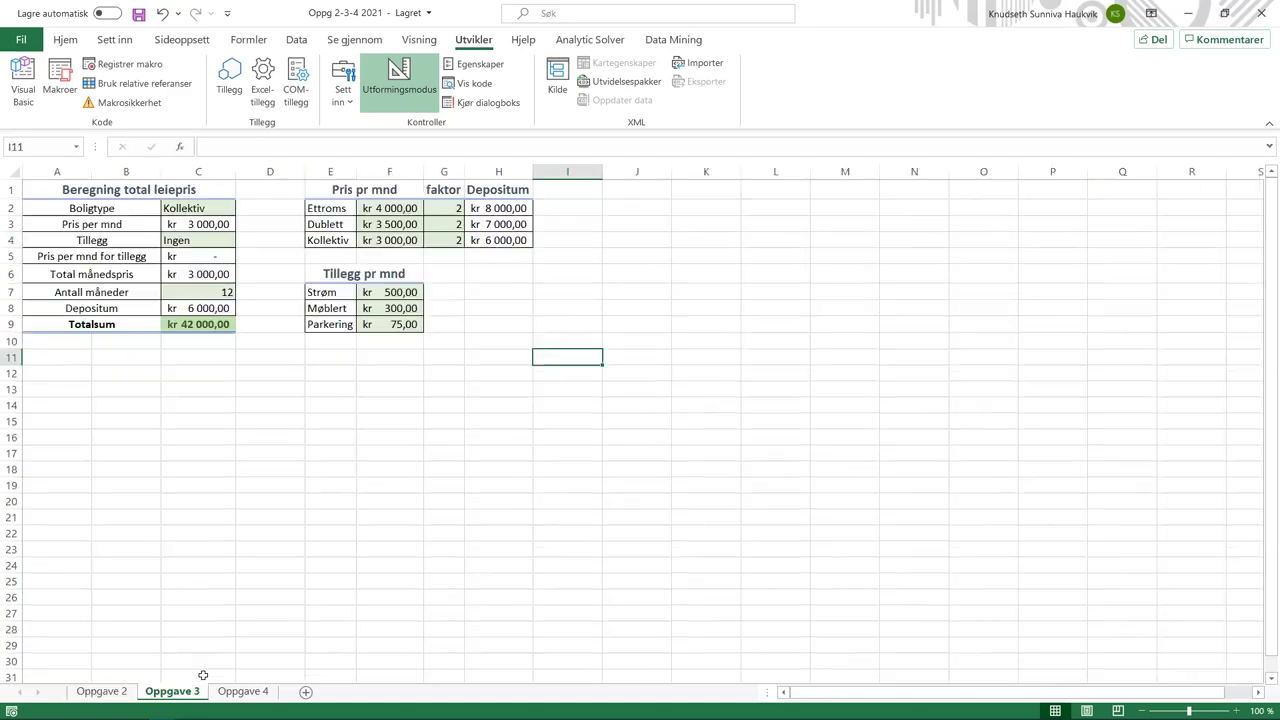
{"action": "left_click", "coordinate": [102, 691]}
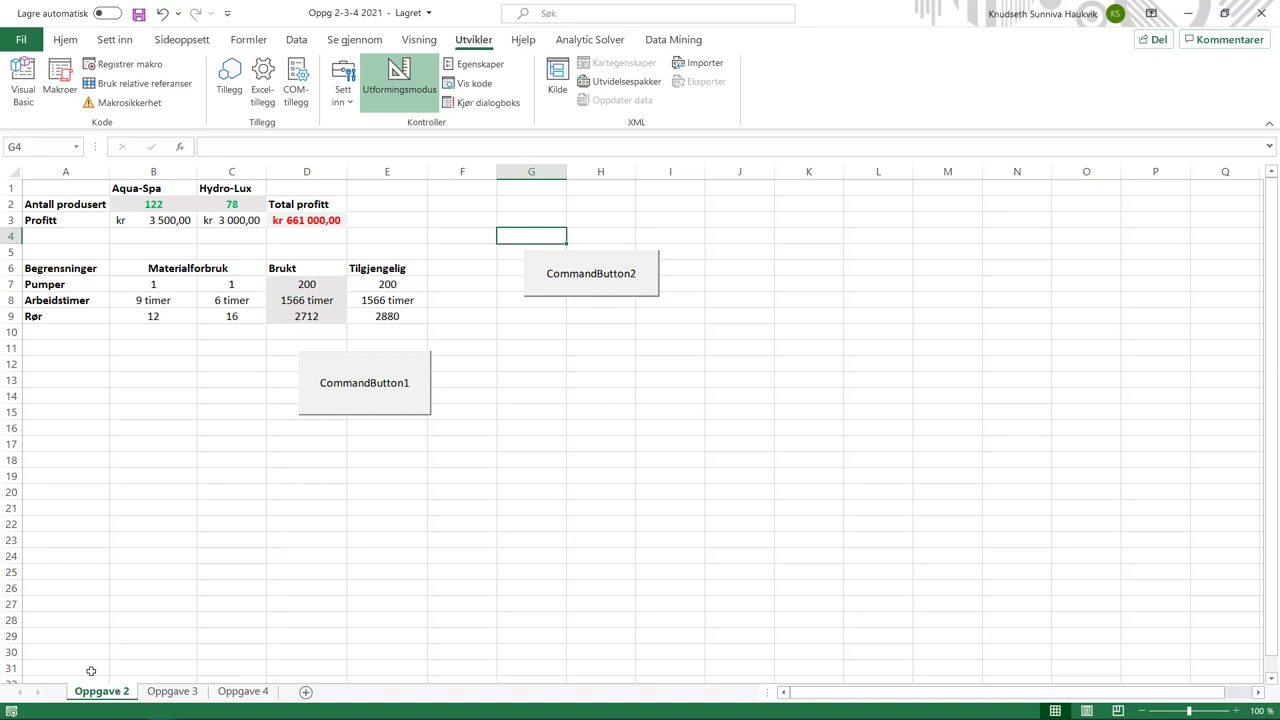
Verify the Save As file type is Makroaktivert Excel-arbeidsbok (*.xlsm), then select G13.
{"action": "left_click", "coordinate": [20, 39]}
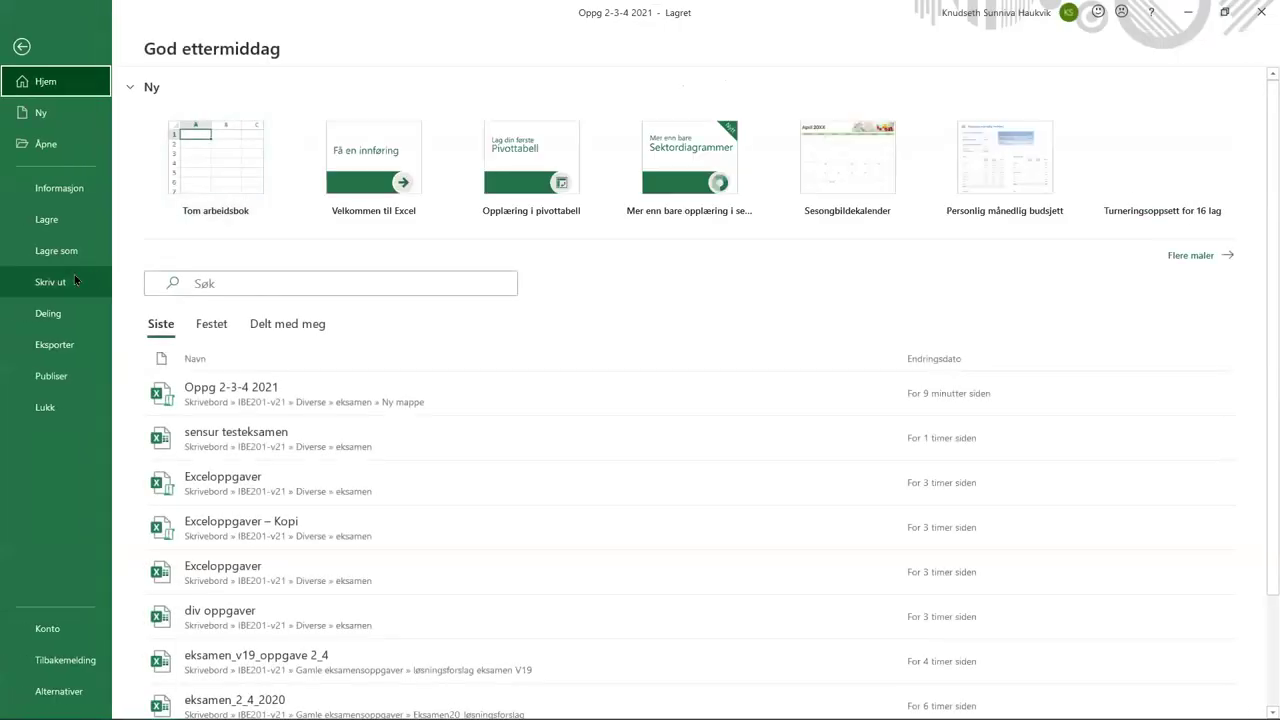
{"action": "left_click", "coordinate": [60, 250]}
{"action": "left_click", "coordinate": [612, 143]}
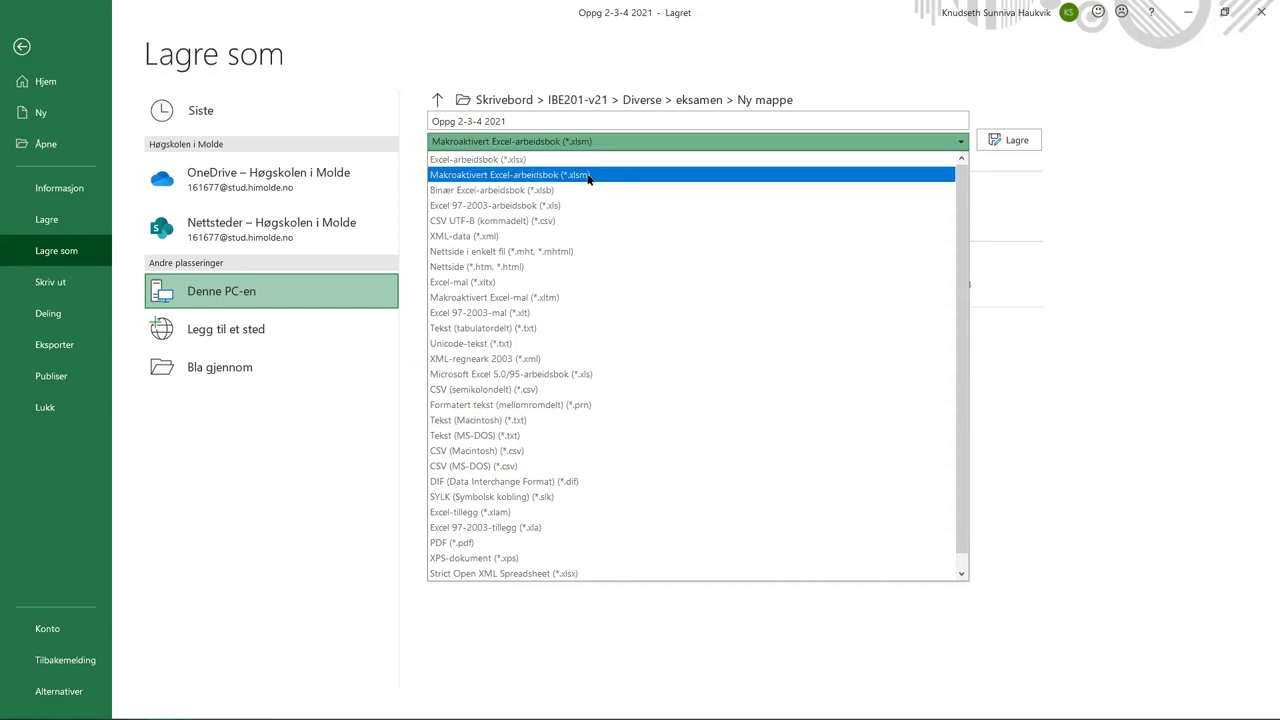
{"action": "left_click", "coordinate": [20, 46]}
{"action": "left_click", "coordinate": [554, 378]}
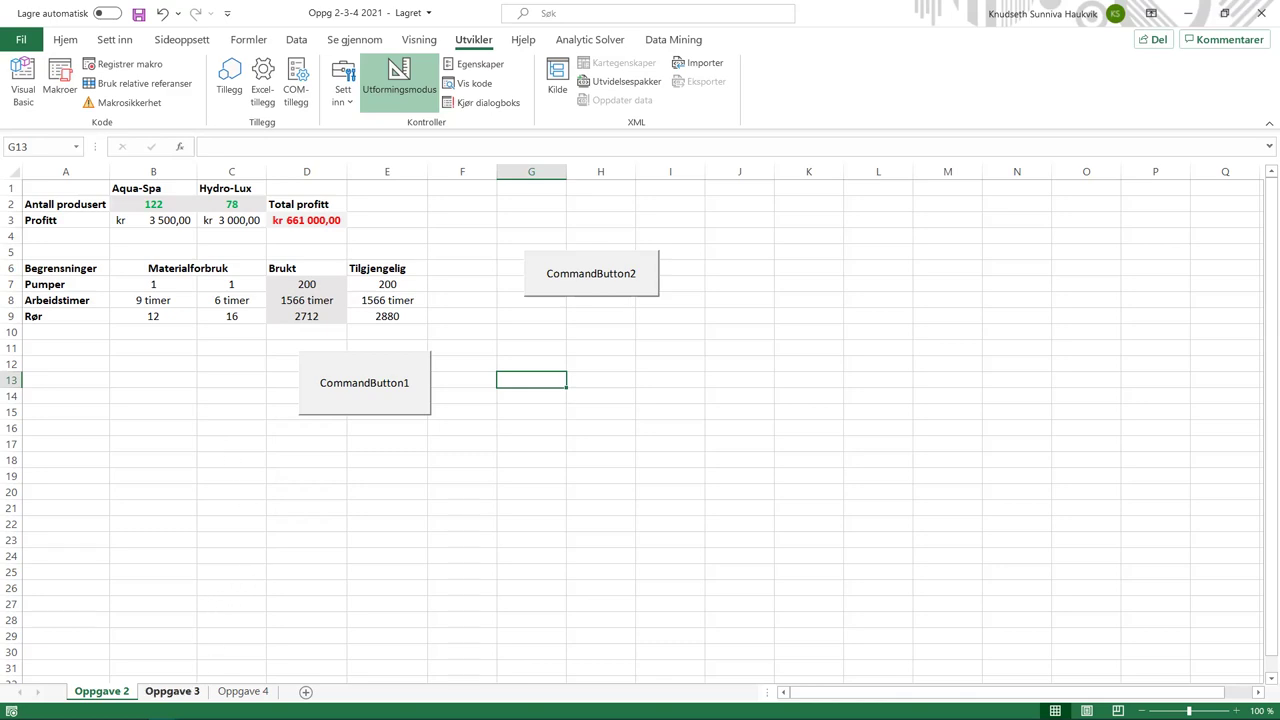
Switch to the Oppgave 3 sheet and select cell D12.
{"action": "left_click", "coordinate": [172, 691]}
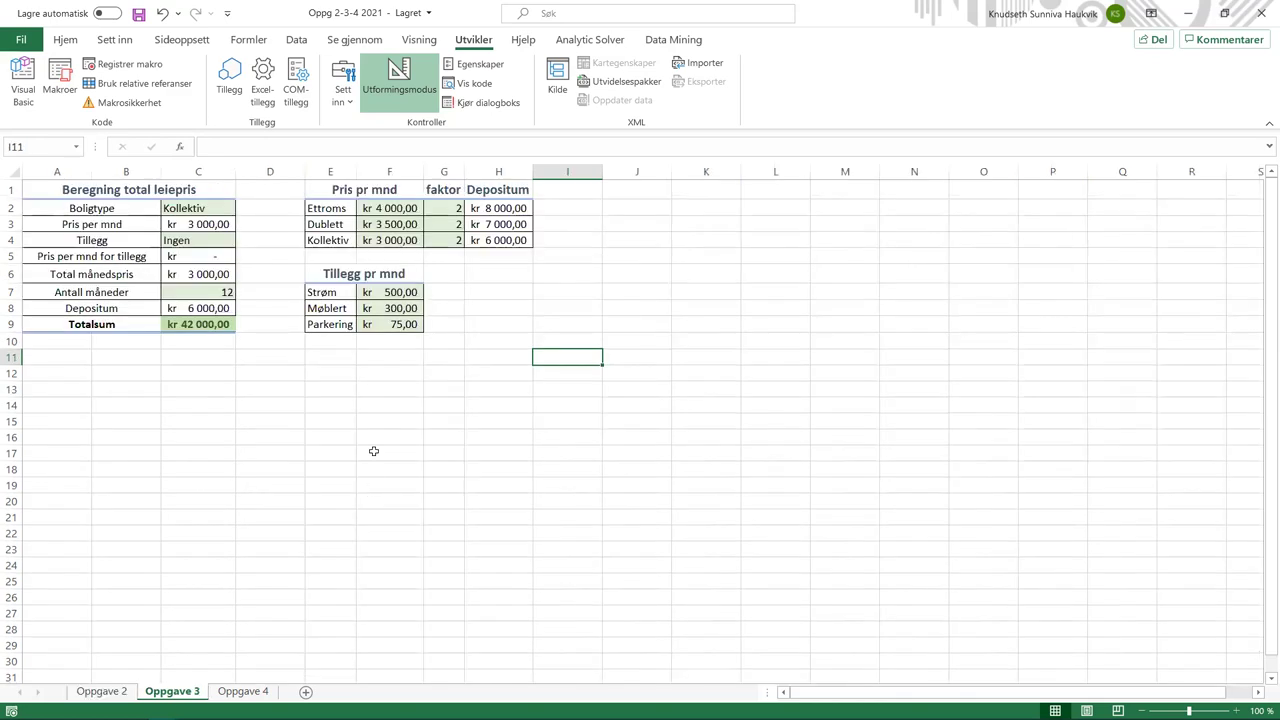
{"action": "left_click", "coordinate": [268, 374]}
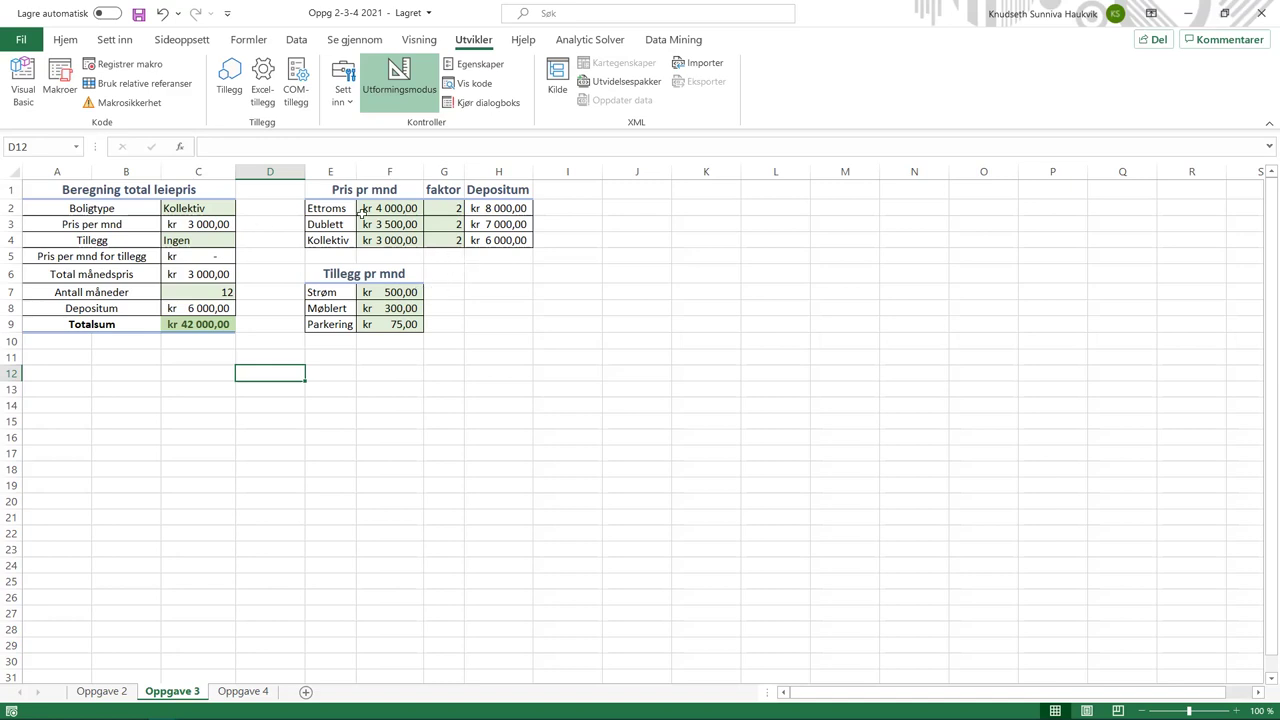
{"action": "left_click", "coordinate": [496, 206]}
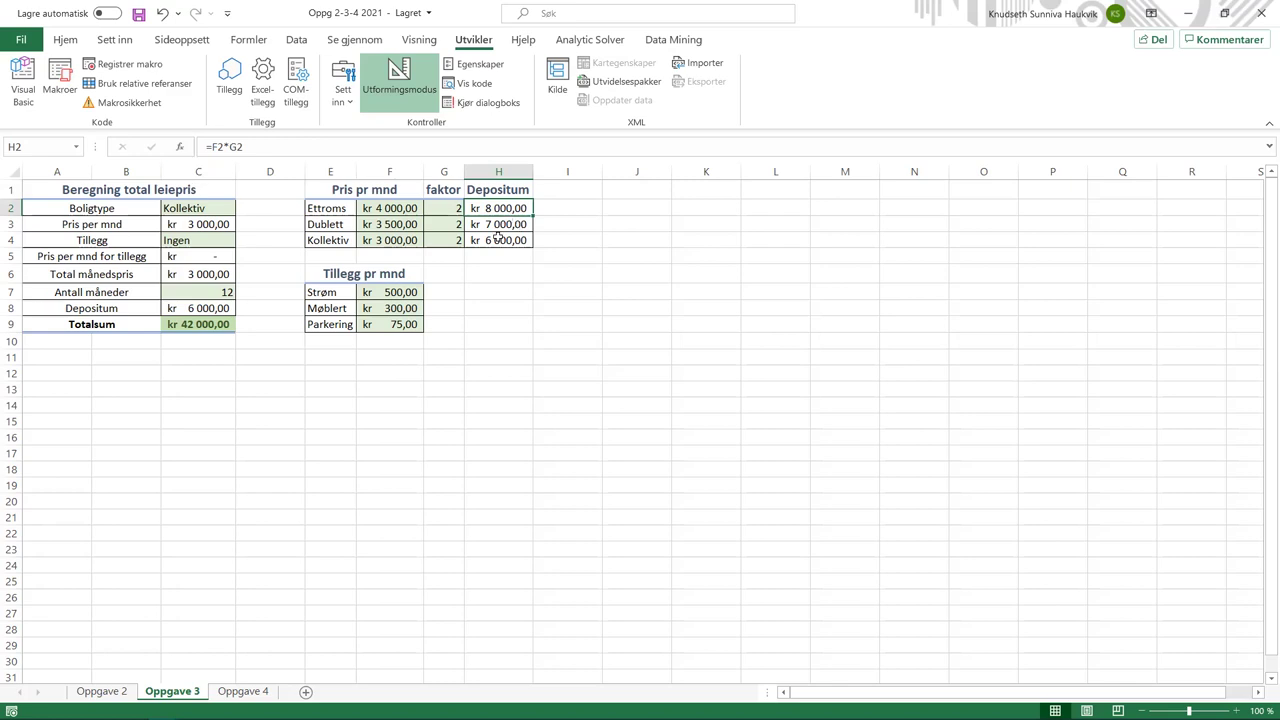
{"action": "left_click_drag", "start_coordinate": [497, 240], "coordinate": [491, 208]}
{"action": "left_click", "coordinate": [491, 208]}
{"action": "left_click", "coordinate": [298, 147]}
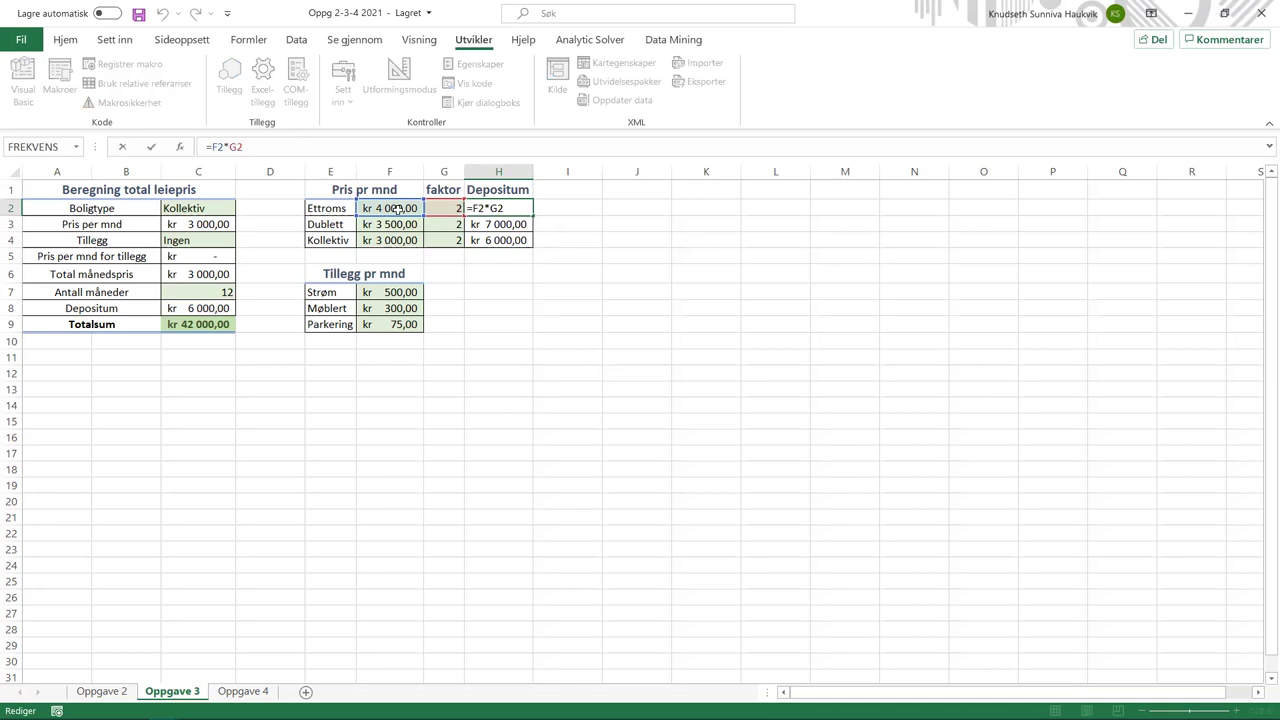
{"action": "left_click", "coordinate": [499, 276]}
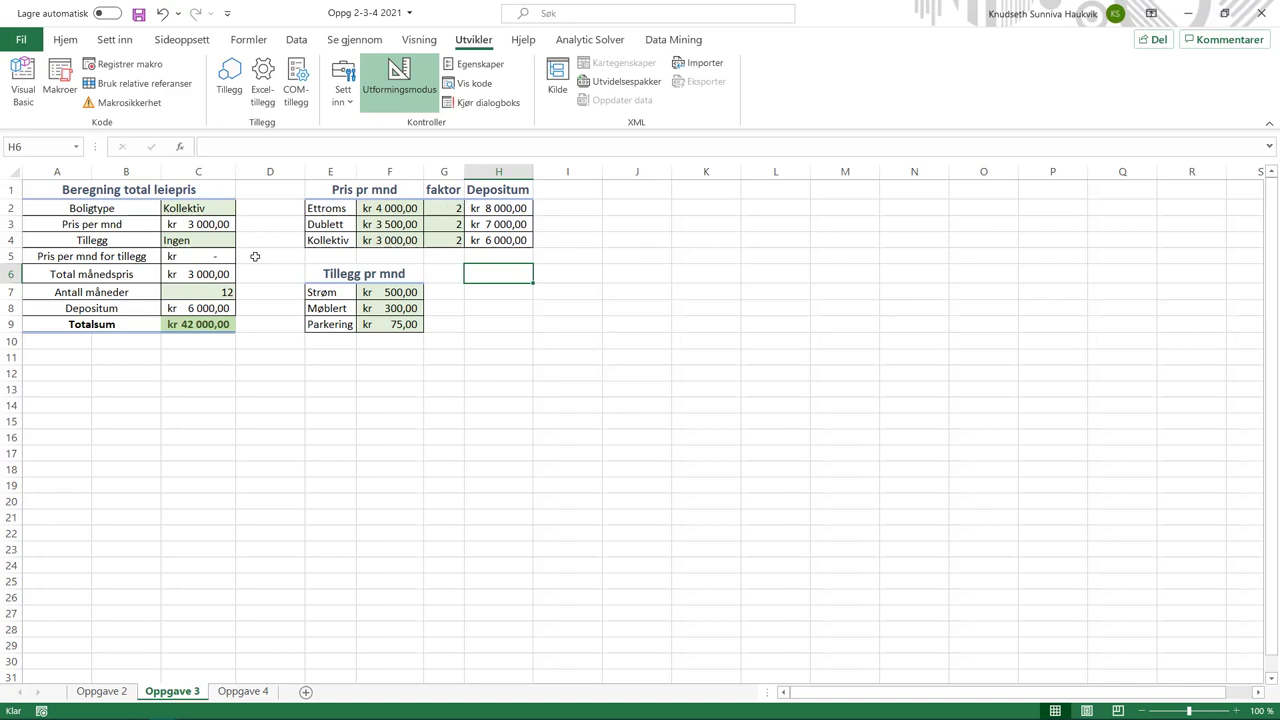
{"action": "left_click", "coordinate": [228, 209]}
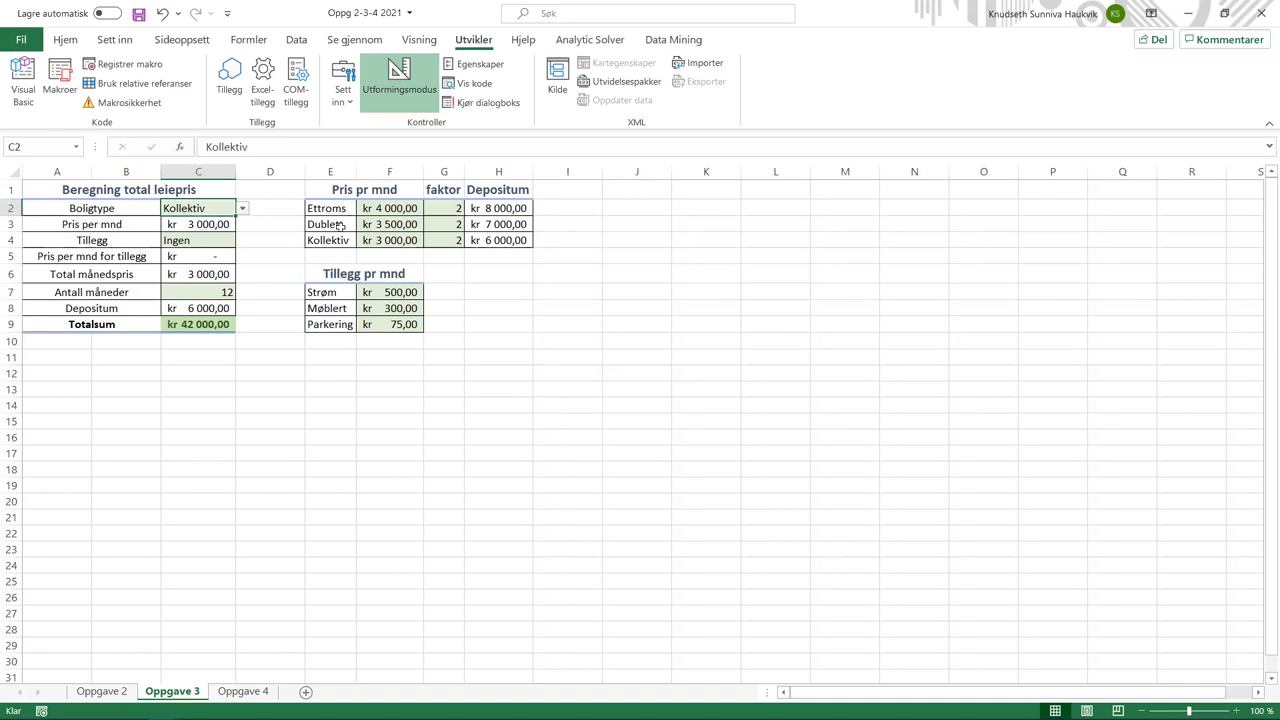
{"action": "left_click", "coordinate": [242, 208]}
{"action": "left_click", "coordinate": [270, 271]}
{"action": "left_click", "coordinate": [204, 238]}
{"action": "left_click", "coordinate": [243, 242]}
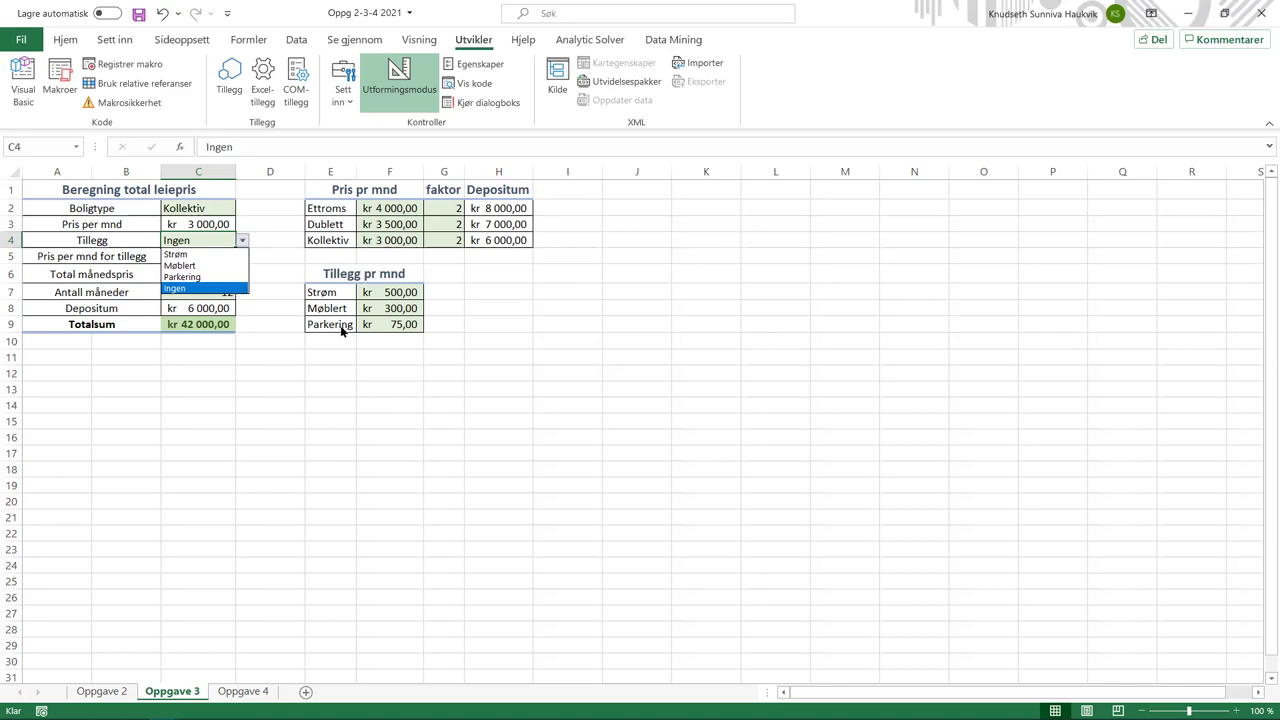
{"action": "key", "text": "Escape"}
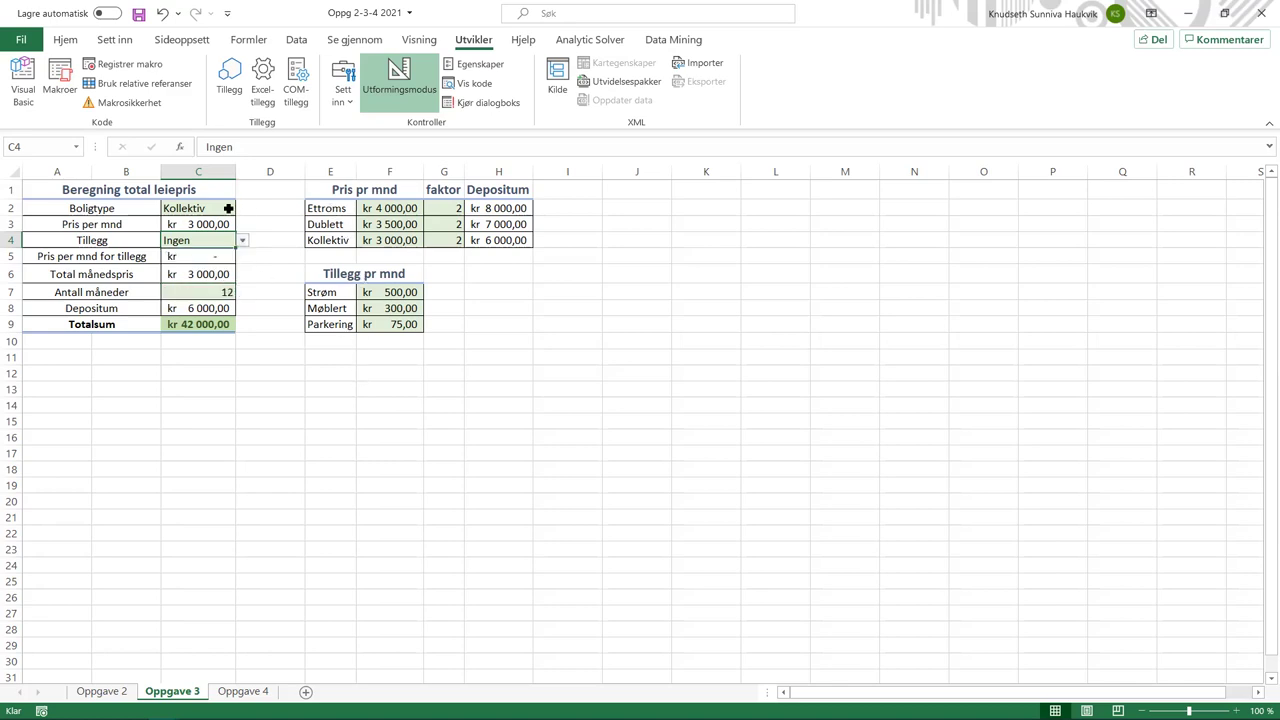
{"action": "left_click", "coordinate": [232, 209]}
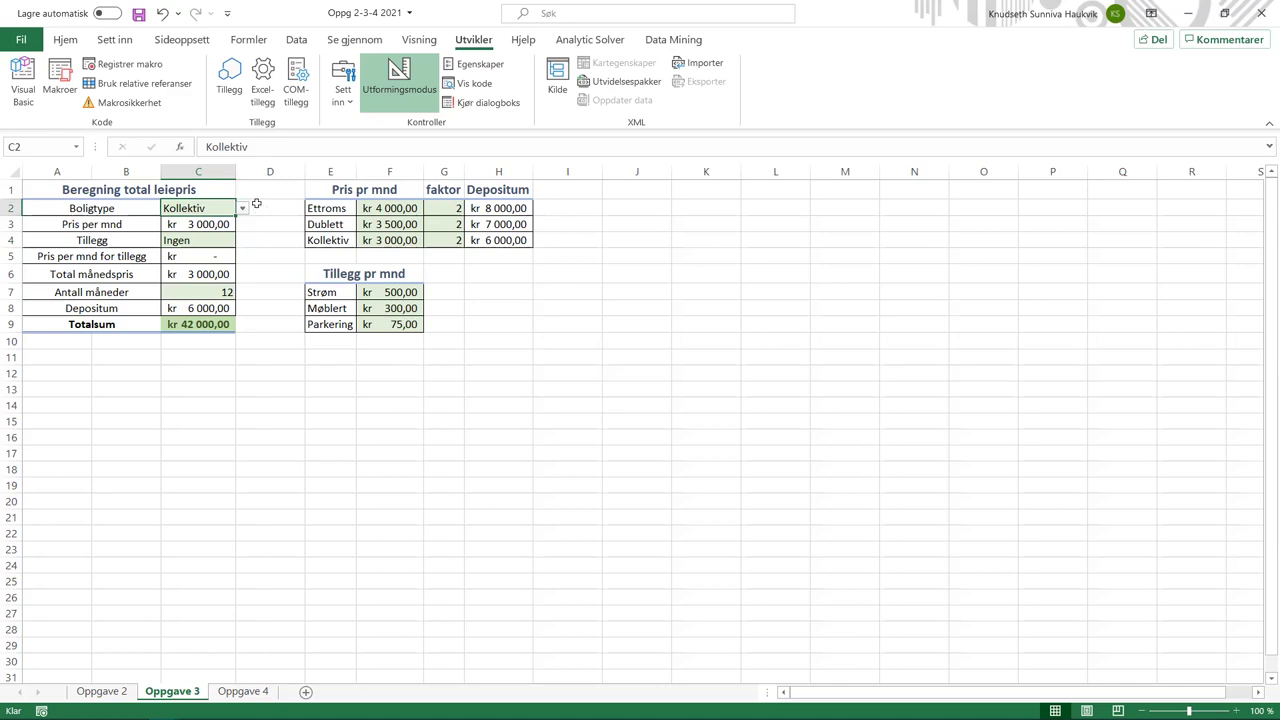
{"action": "left_click_drag", "start_coordinate": [333, 208], "coordinate": [339, 241]}
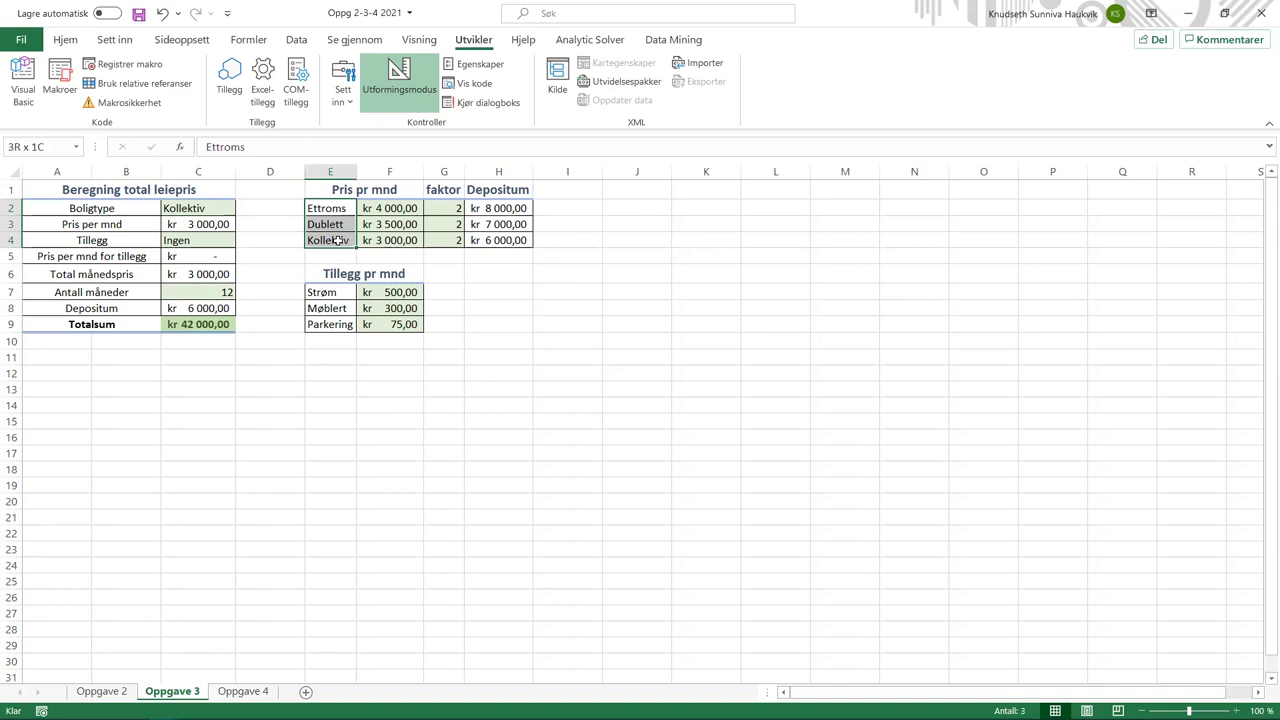
{"action": "left_click", "coordinate": [288, 234]}
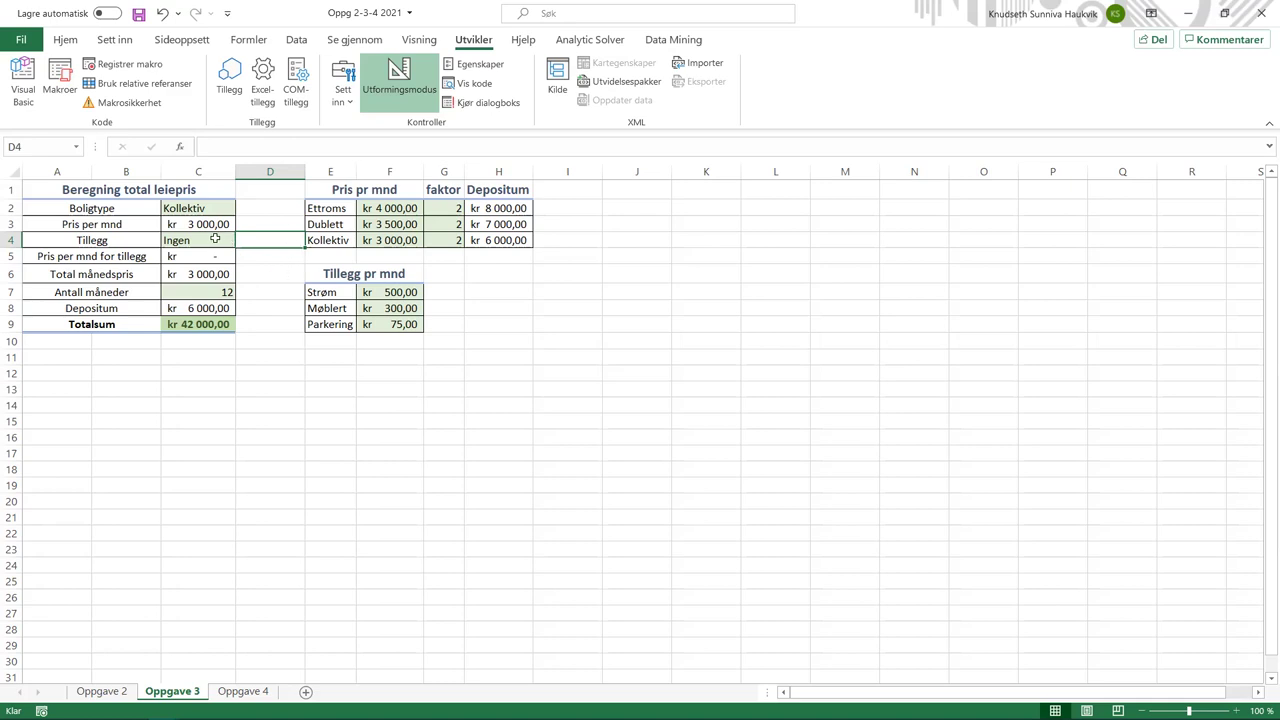
{"action": "left_click", "coordinate": [296, 39]}
{"action": "left_click", "coordinate": [180, 244]}
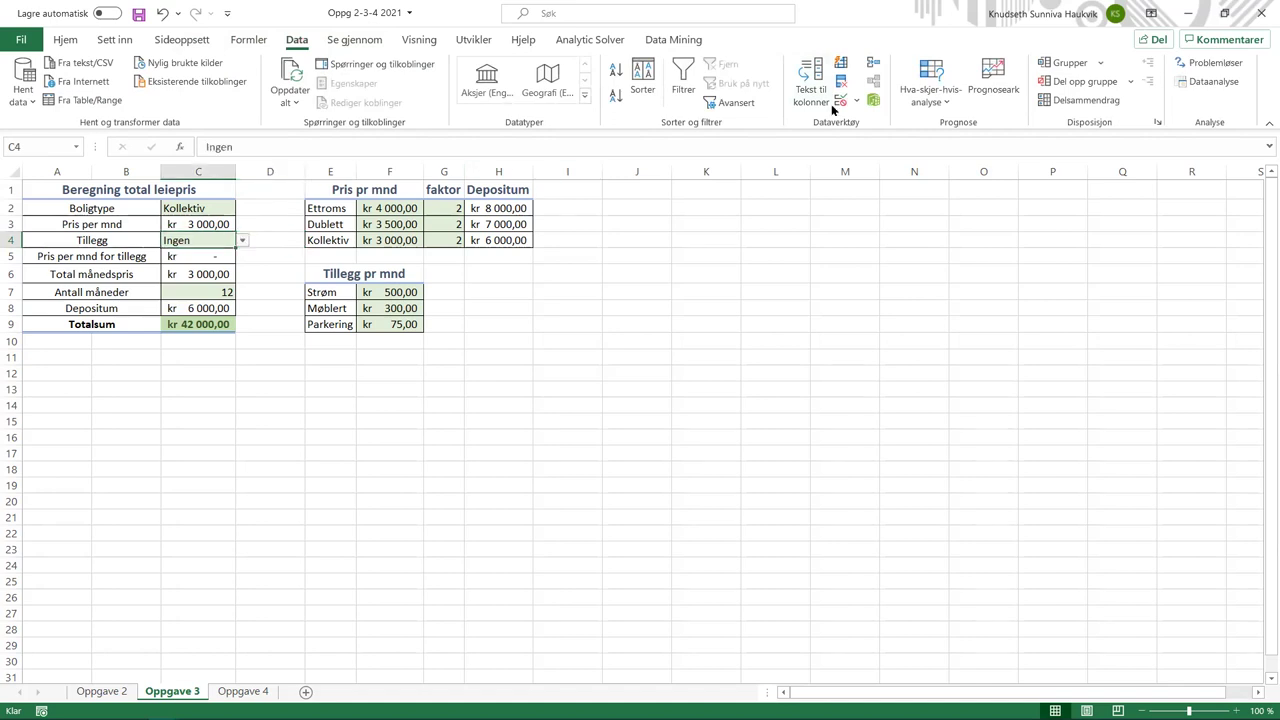
{"action": "left_click", "coordinate": [857, 101]}
{"action": "left_click", "coordinate": [862, 122]}
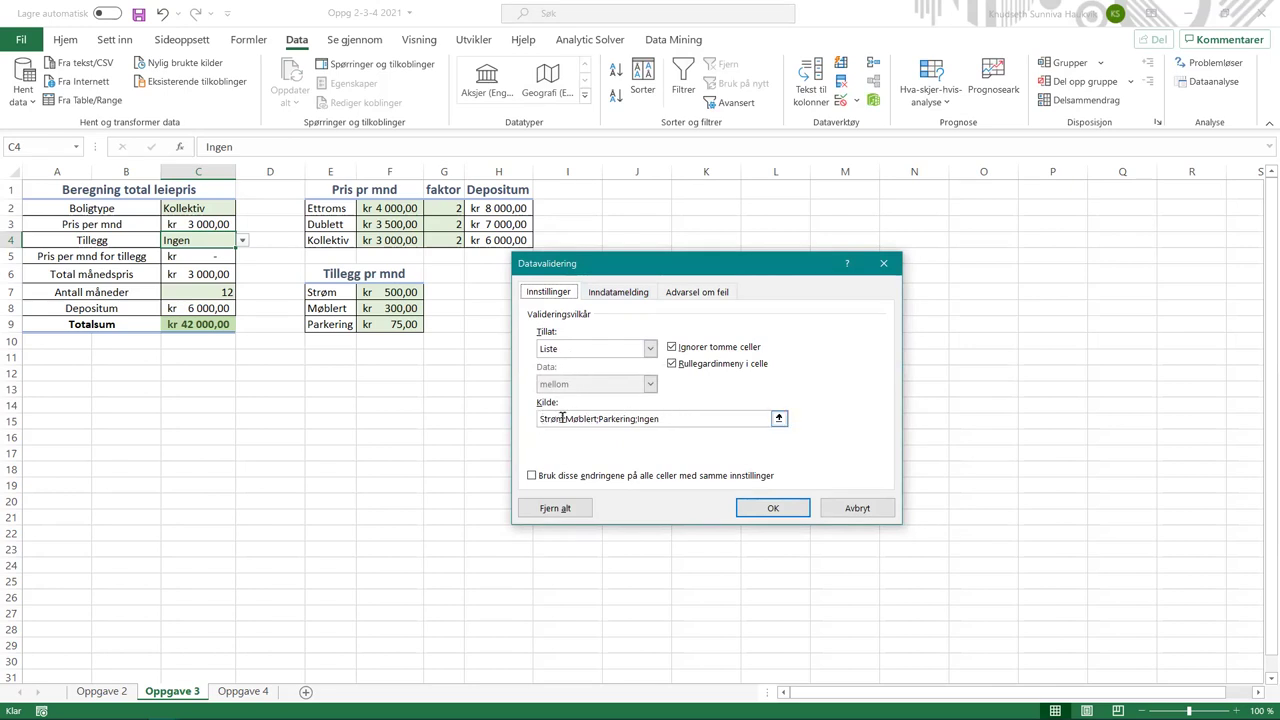
{"action": "left_click", "coordinate": [773, 508]}
{"action": "left_click", "coordinate": [463, 437]}
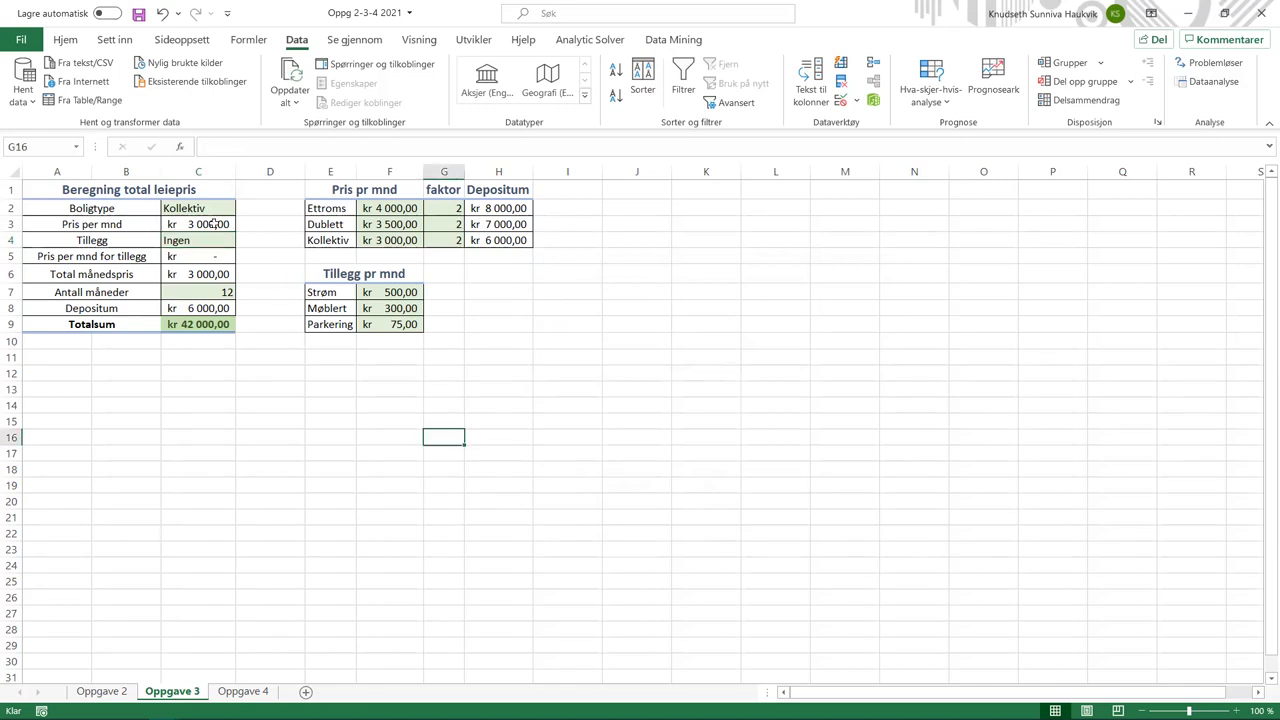
{"action": "left_click", "coordinate": [200, 208]}
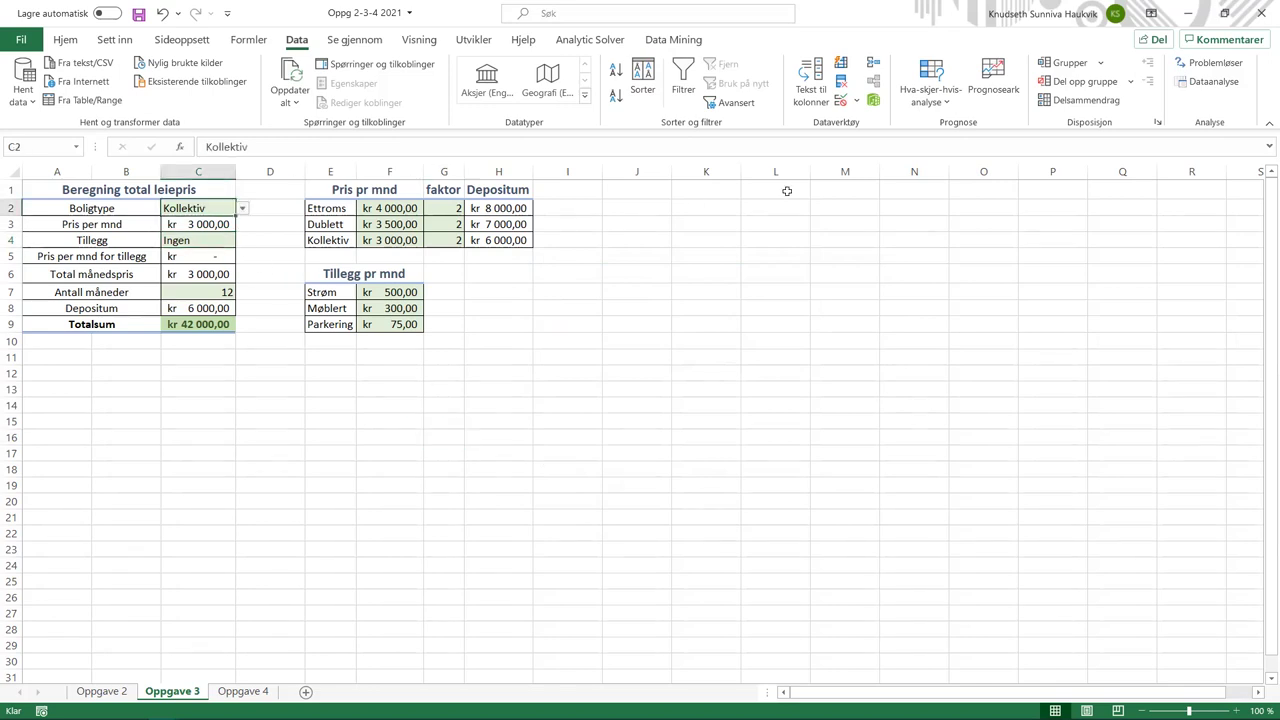
{"action": "left_click", "coordinate": [845, 103]}
{"action": "left_click", "coordinate": [626, 418]}
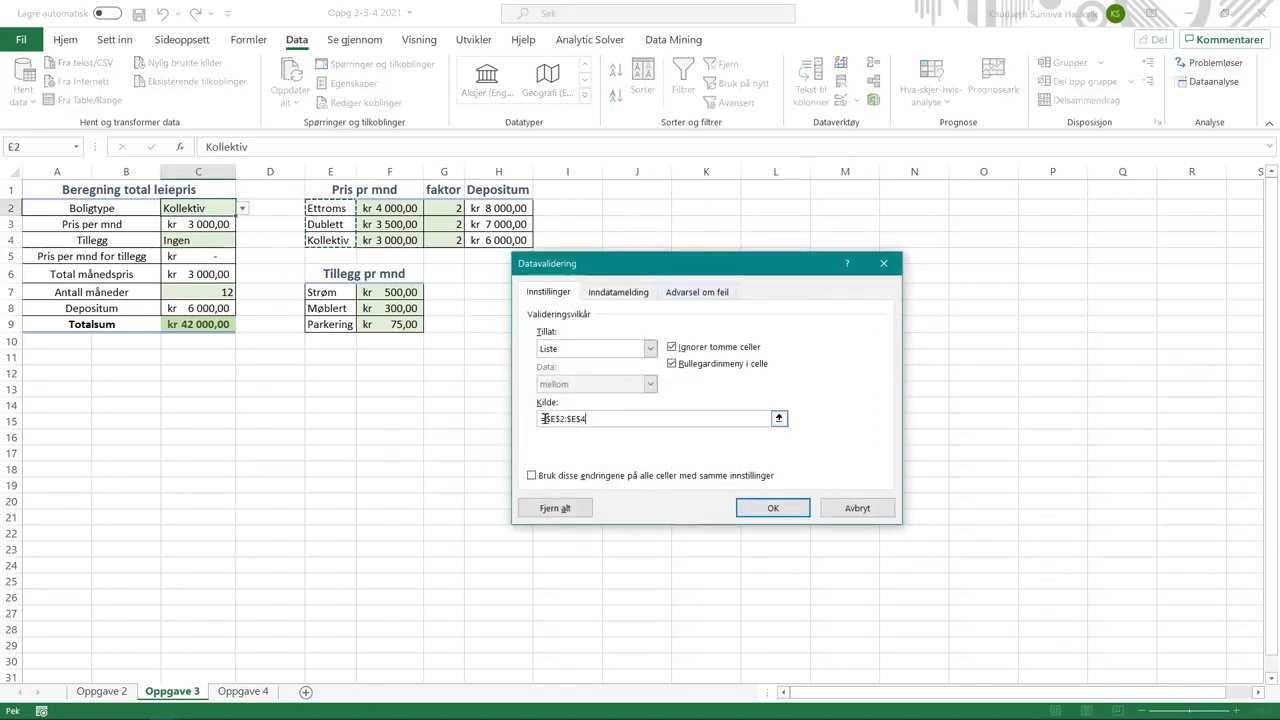
{"action": "left_click", "coordinate": [773, 508]}
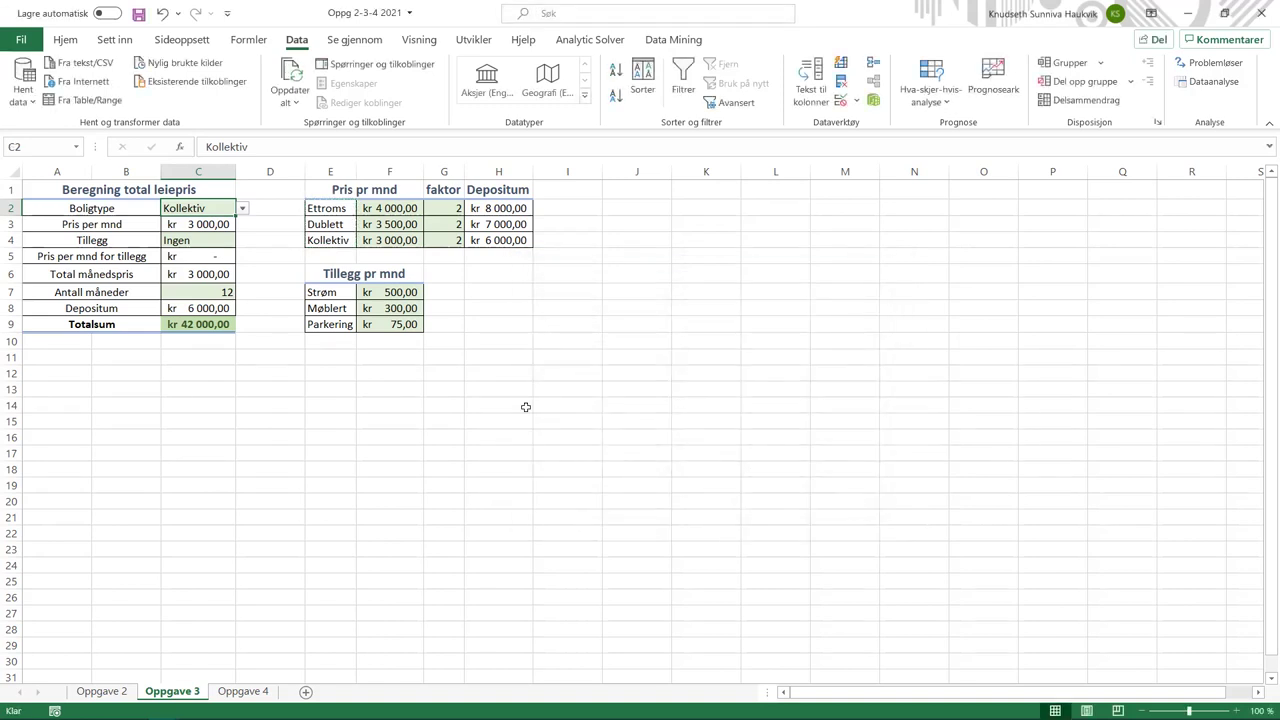
{"action": "left_click", "coordinate": [206, 291]}
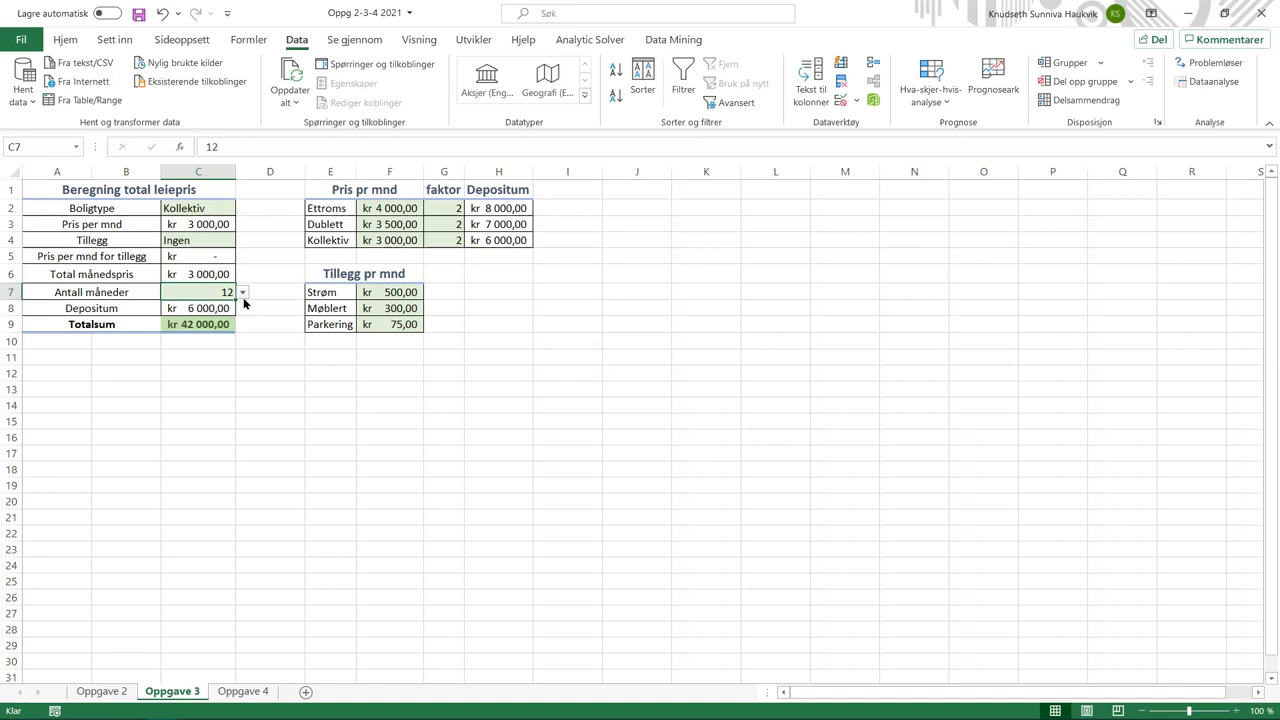
{"action": "left_click", "coordinate": [252, 257]}
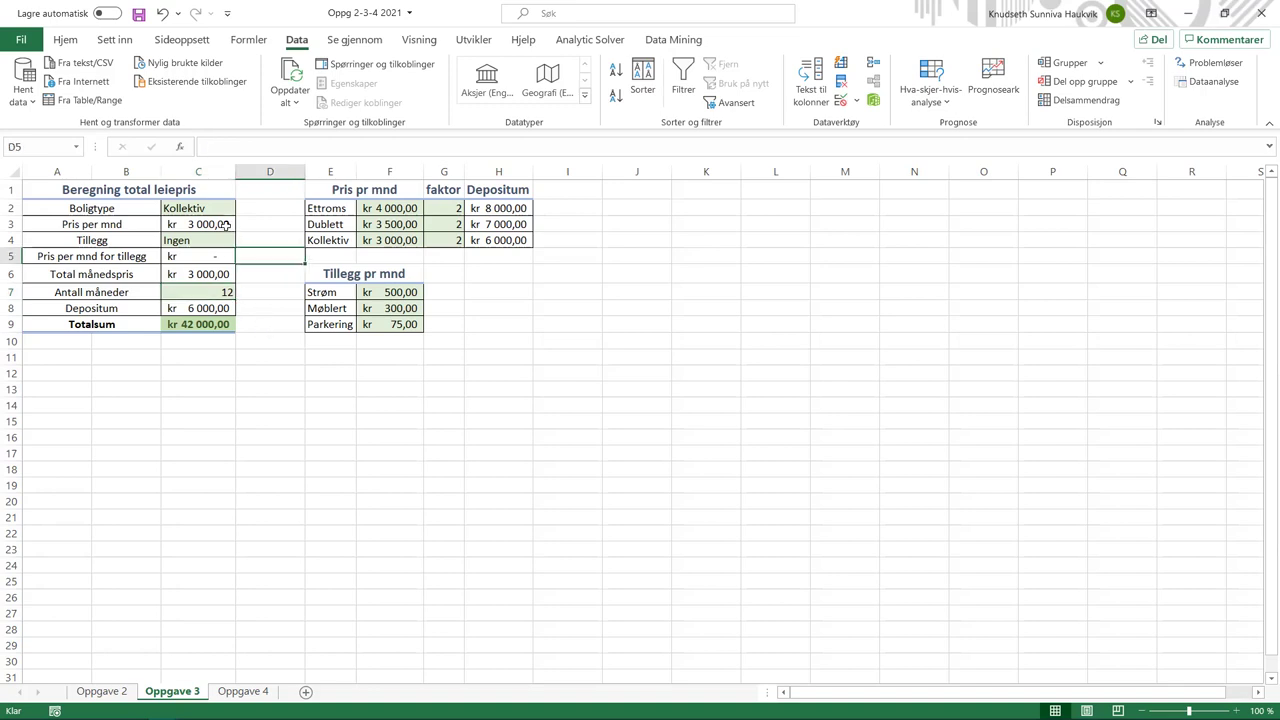
{"action": "left_click", "coordinate": [200, 224]}
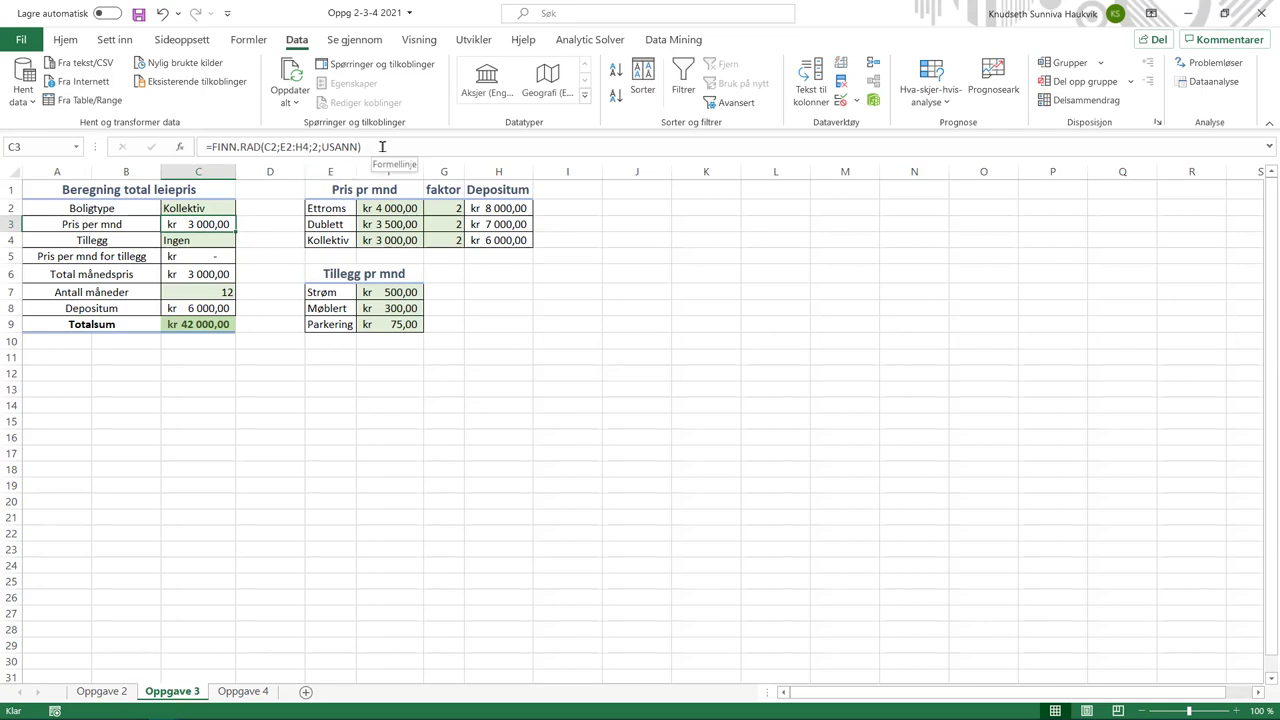
{"action": "left_click", "coordinate": [382, 146]}
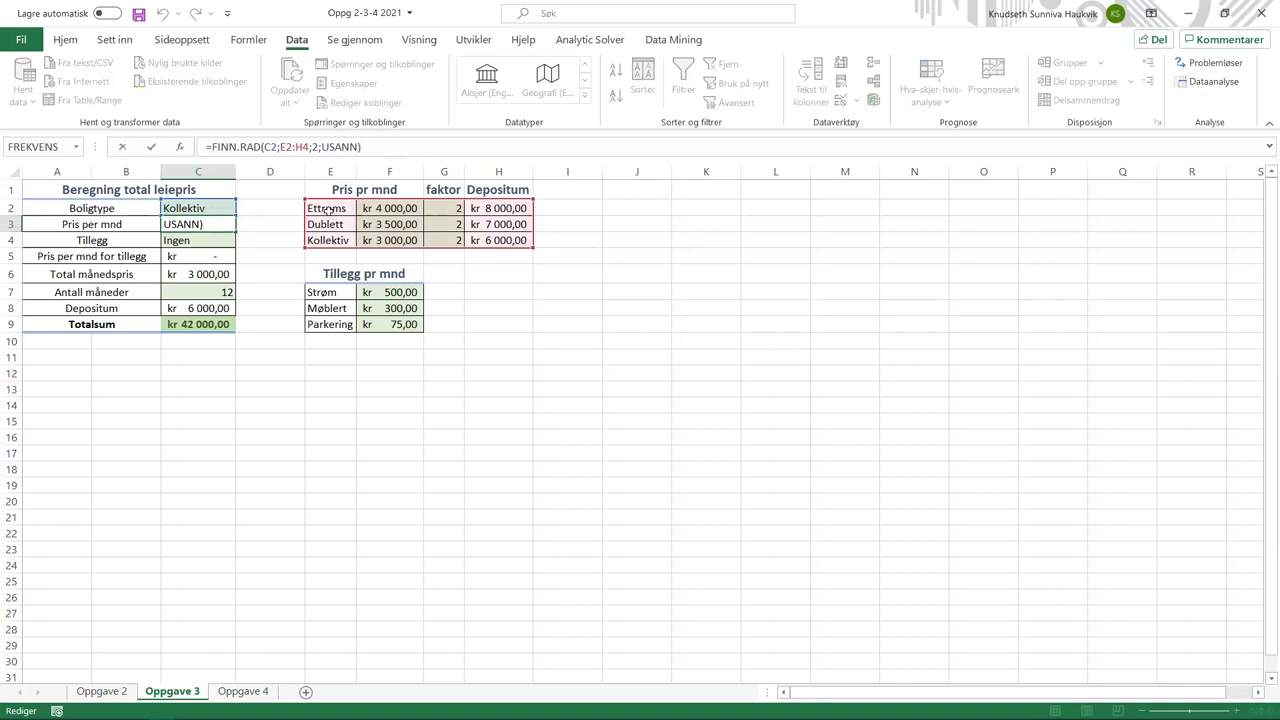
{"action": "left_click", "coordinate": [237, 147]}
{"action": "type", "text": "."}
{"action": "left_click", "coordinate": [268, 147]}
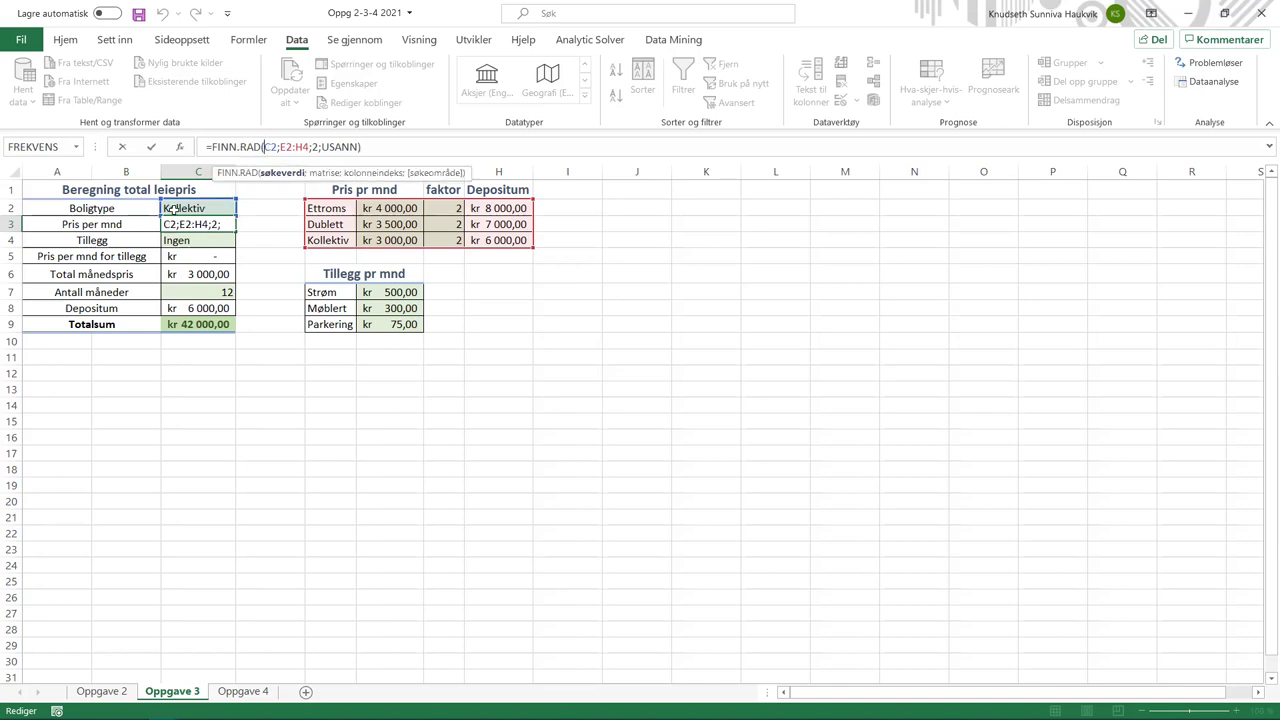
{"action": "left_click", "coordinate": [289, 147]}
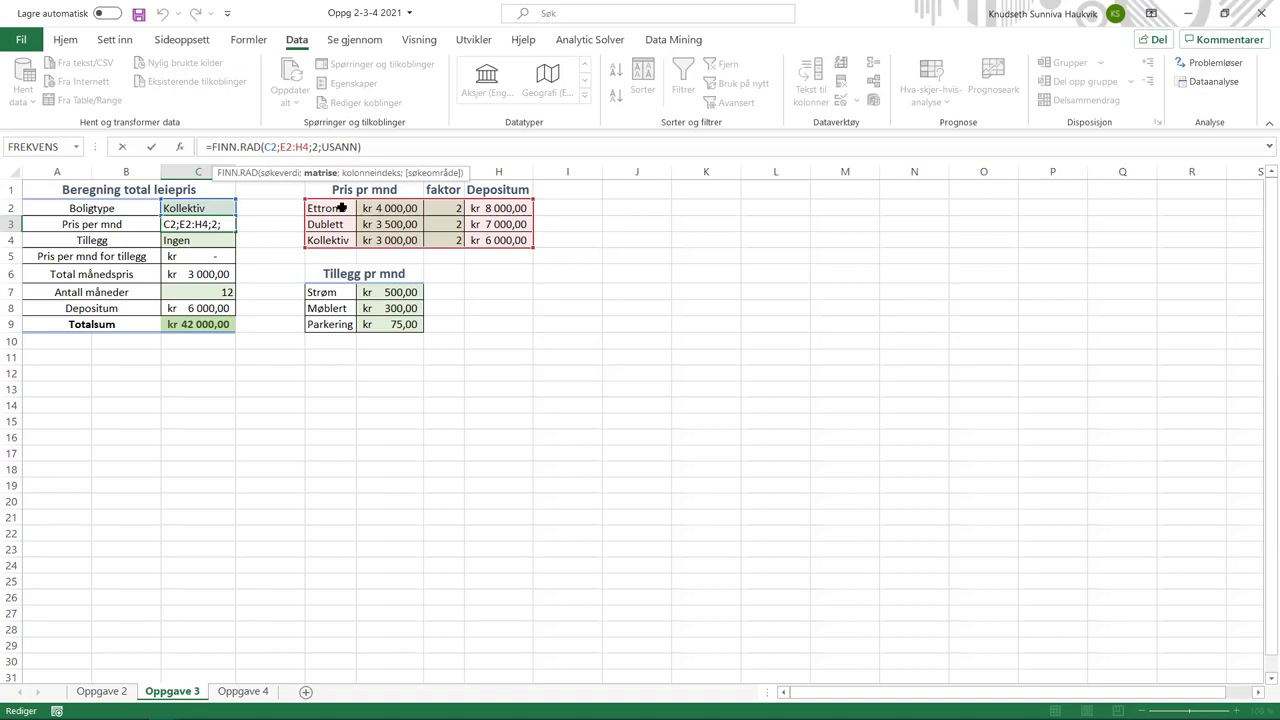
{"action": "left_click", "coordinate": [314, 146]}
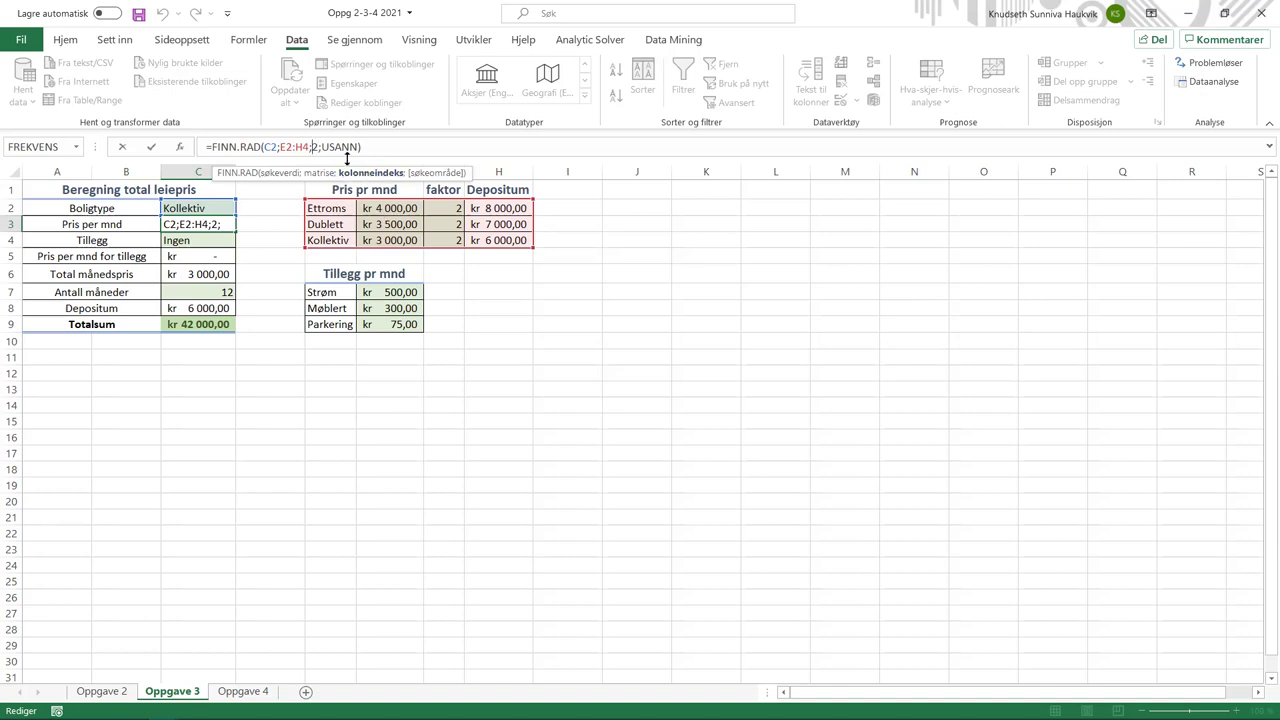
{"action": "left_click", "coordinate": [337, 146]}
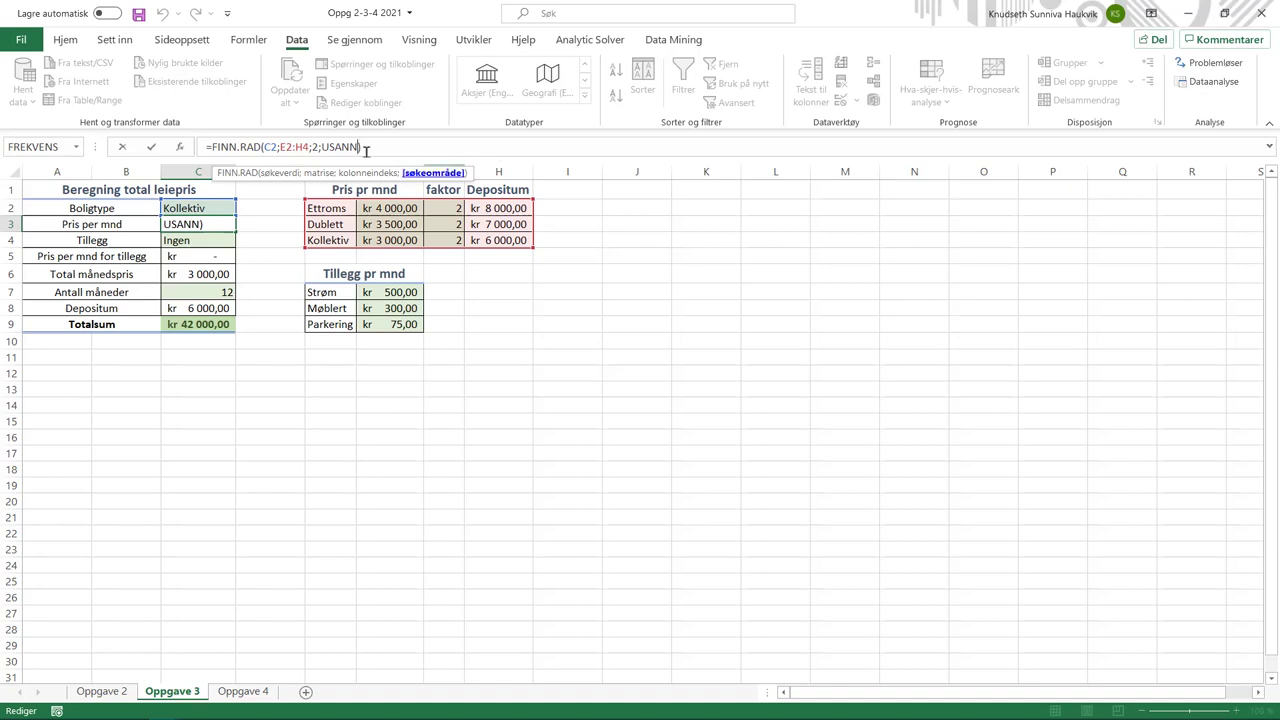
{"action": "key", "text": "Return"}
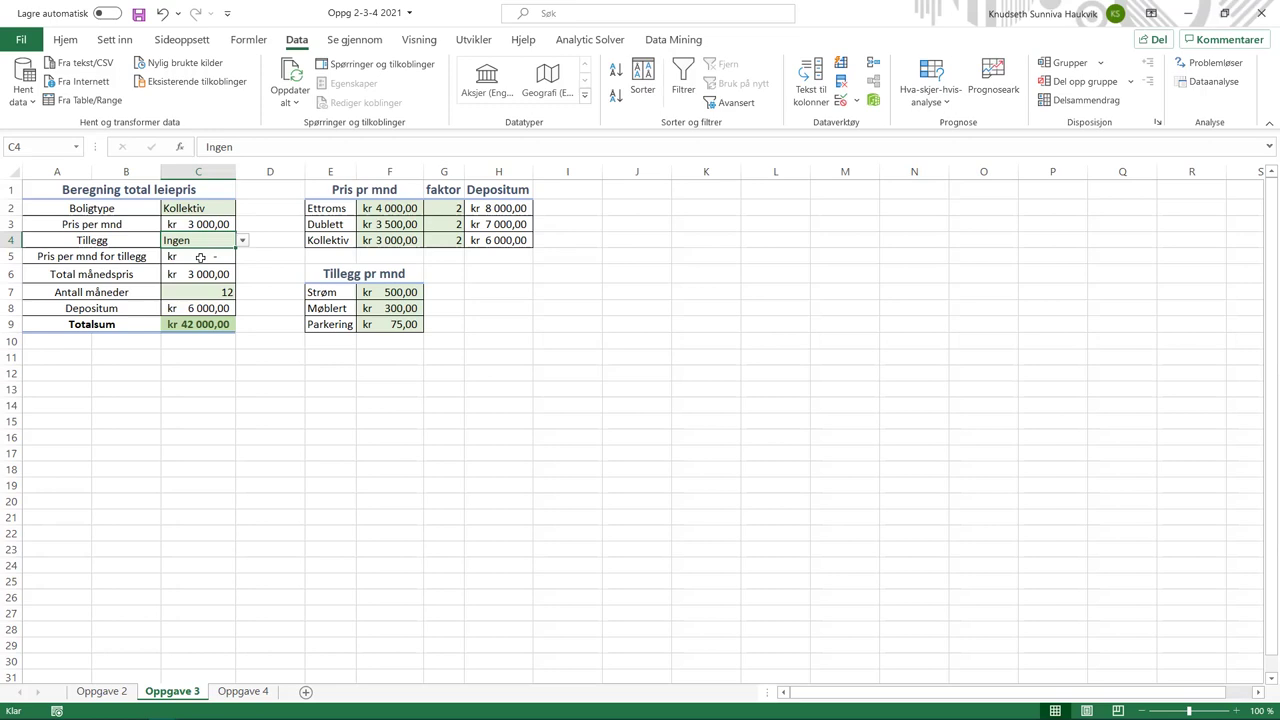
{"action": "left_click", "coordinate": [200, 257]}
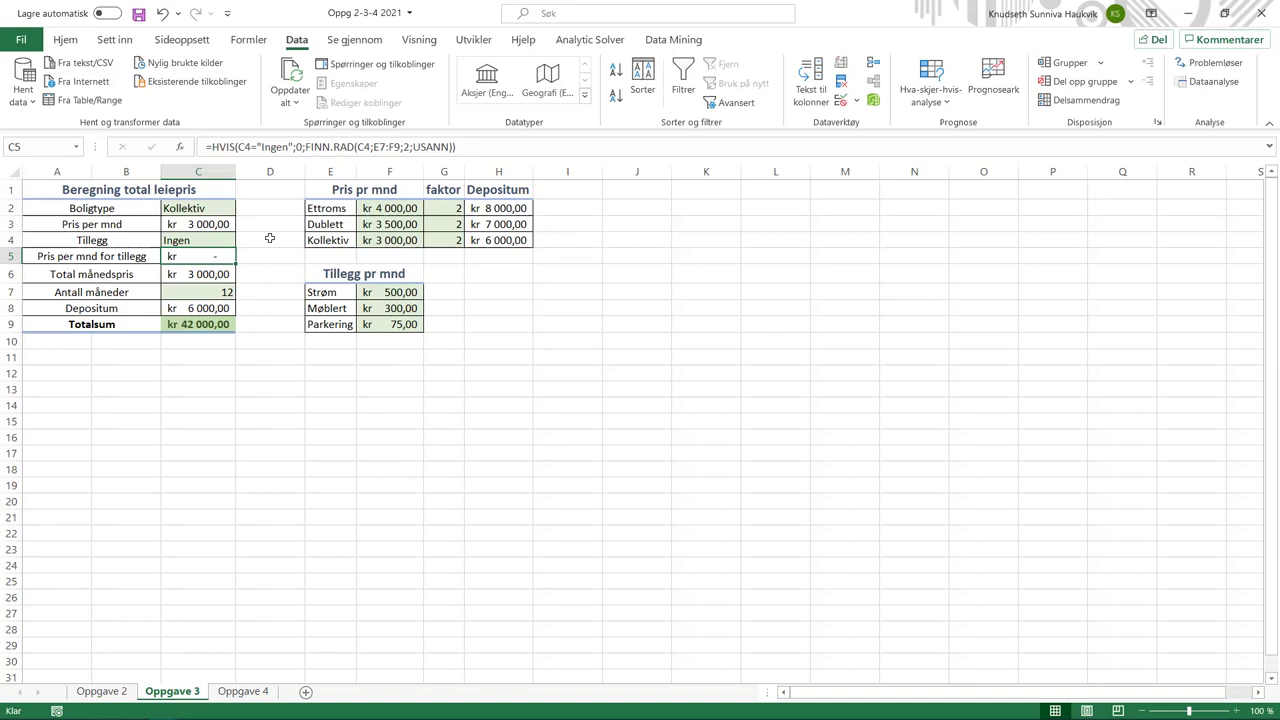
{"action": "left_click", "coordinate": [465, 147]}
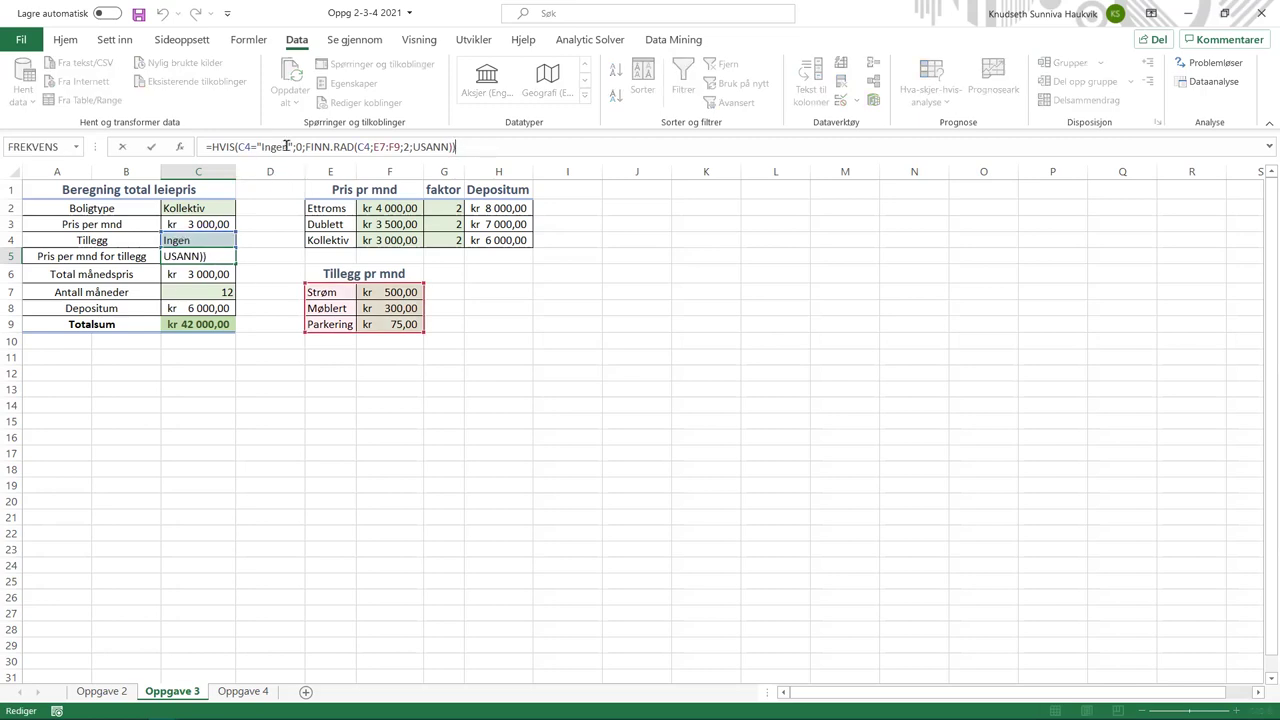
{"action": "left_click", "coordinate": [253, 147]}
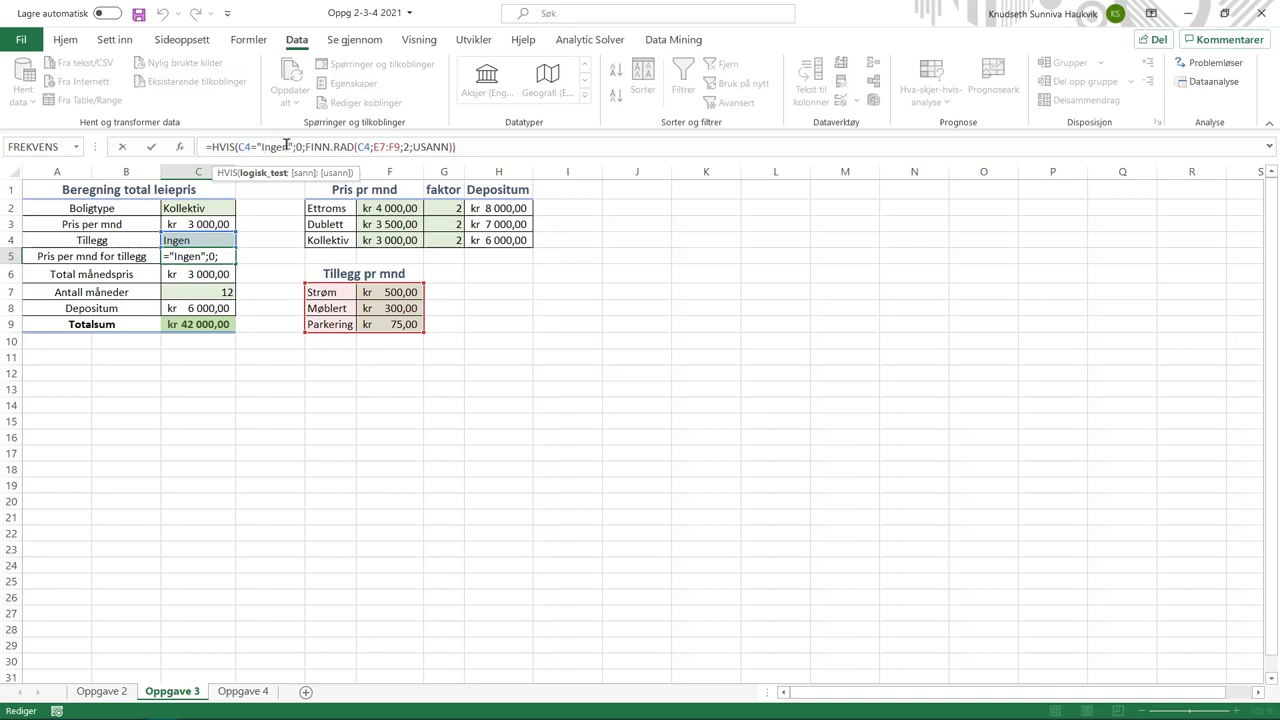
{"action": "left_click", "coordinate": [299, 147]}
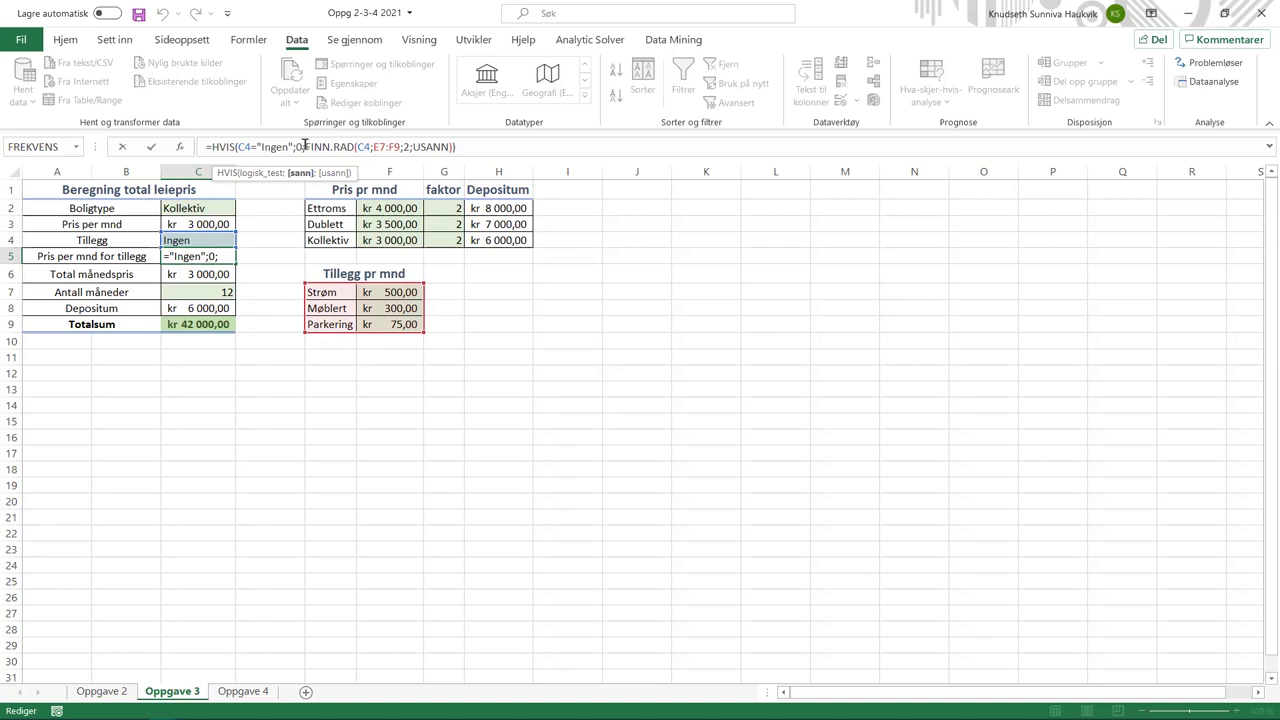
{"action": "type", "text": ";"}
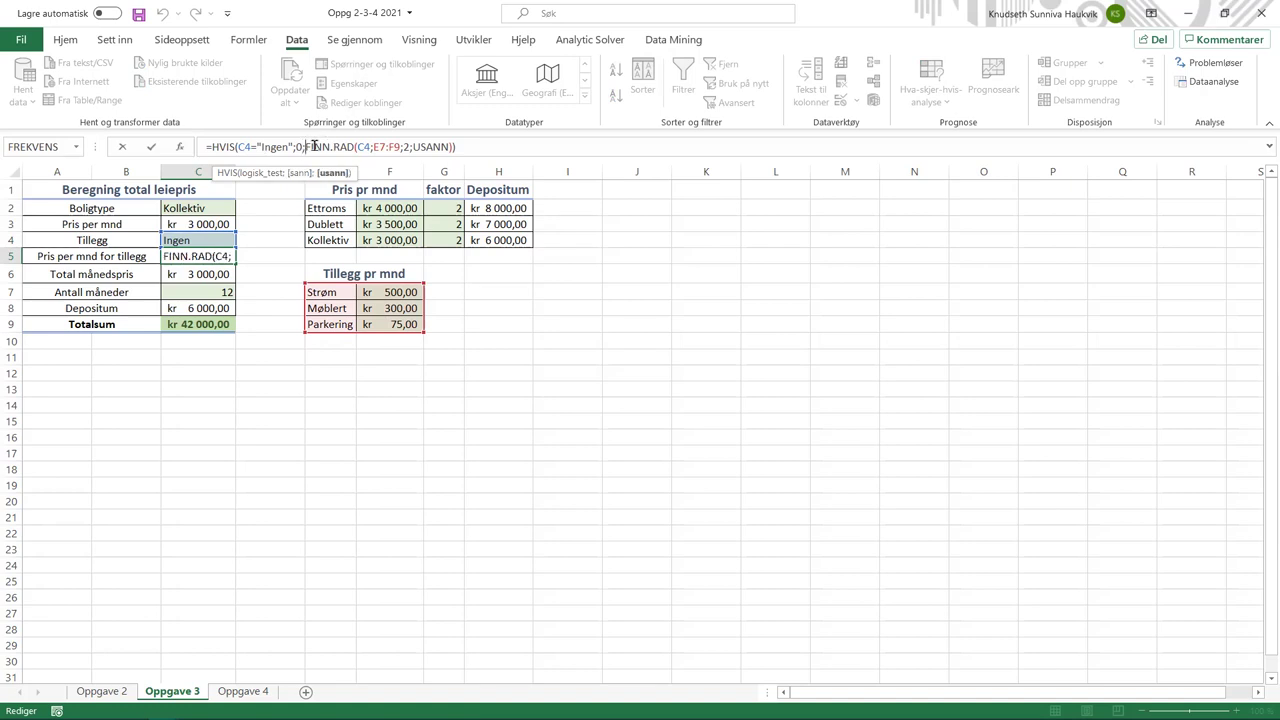
{"action": "left_click", "coordinate": [370, 147]}
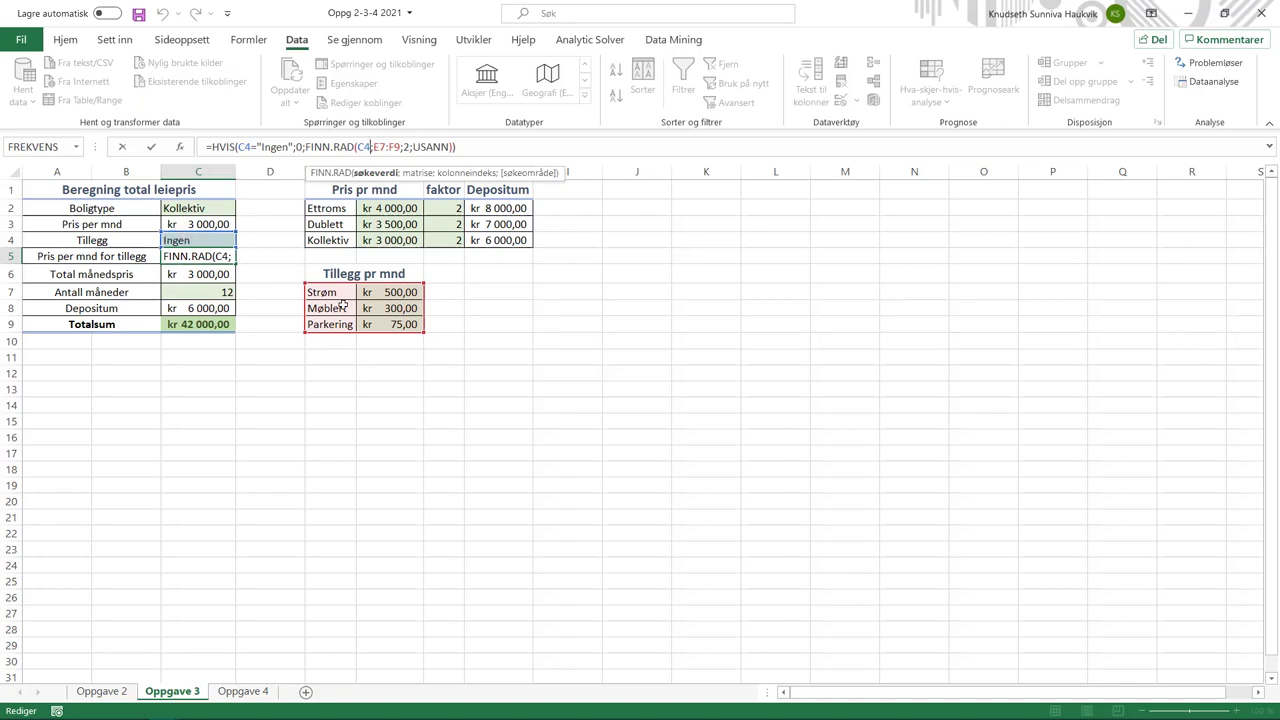
{"action": "left_click", "coordinate": [397, 147]}
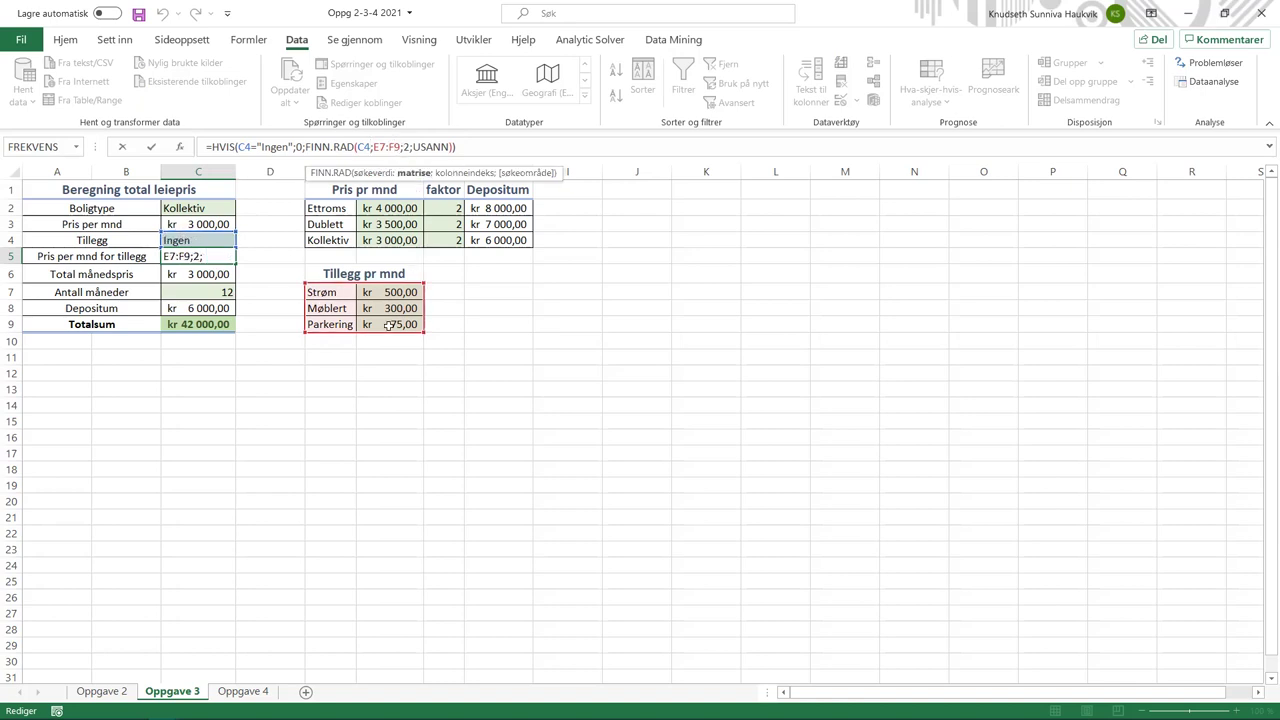
{"action": "left_click", "coordinate": [406, 147]}
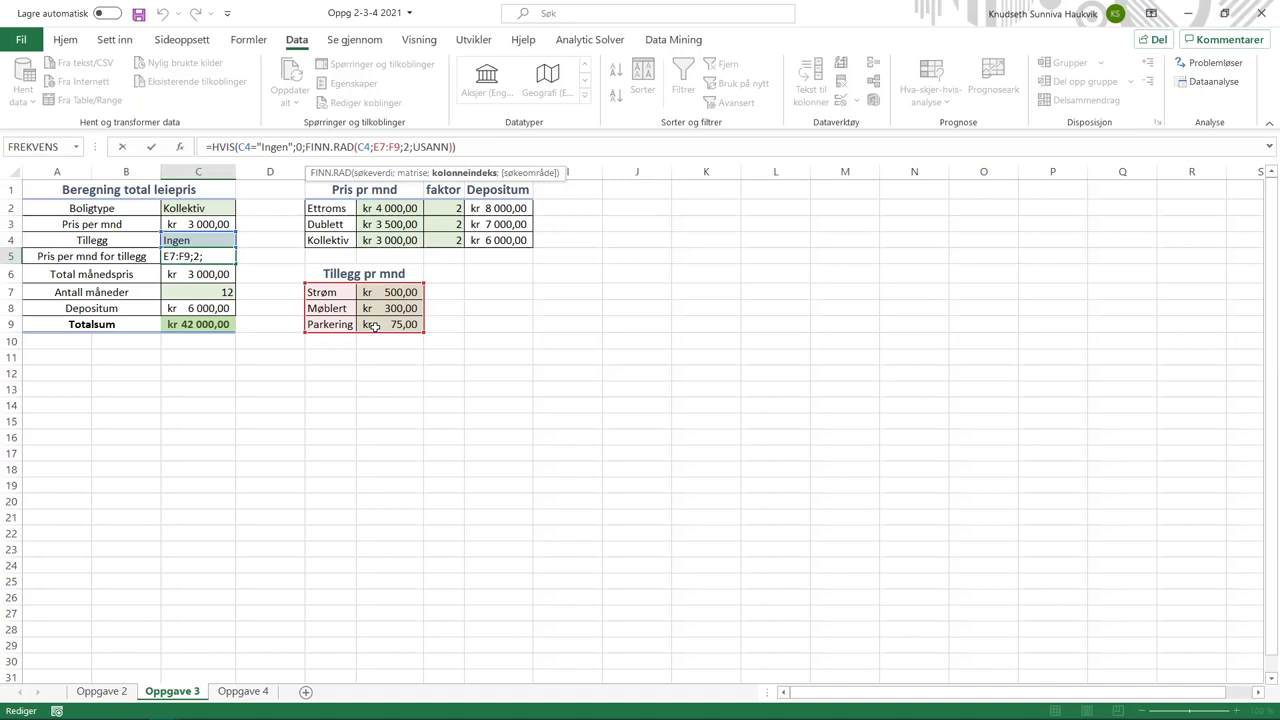
{"action": "left_click", "coordinate": [430, 147]}
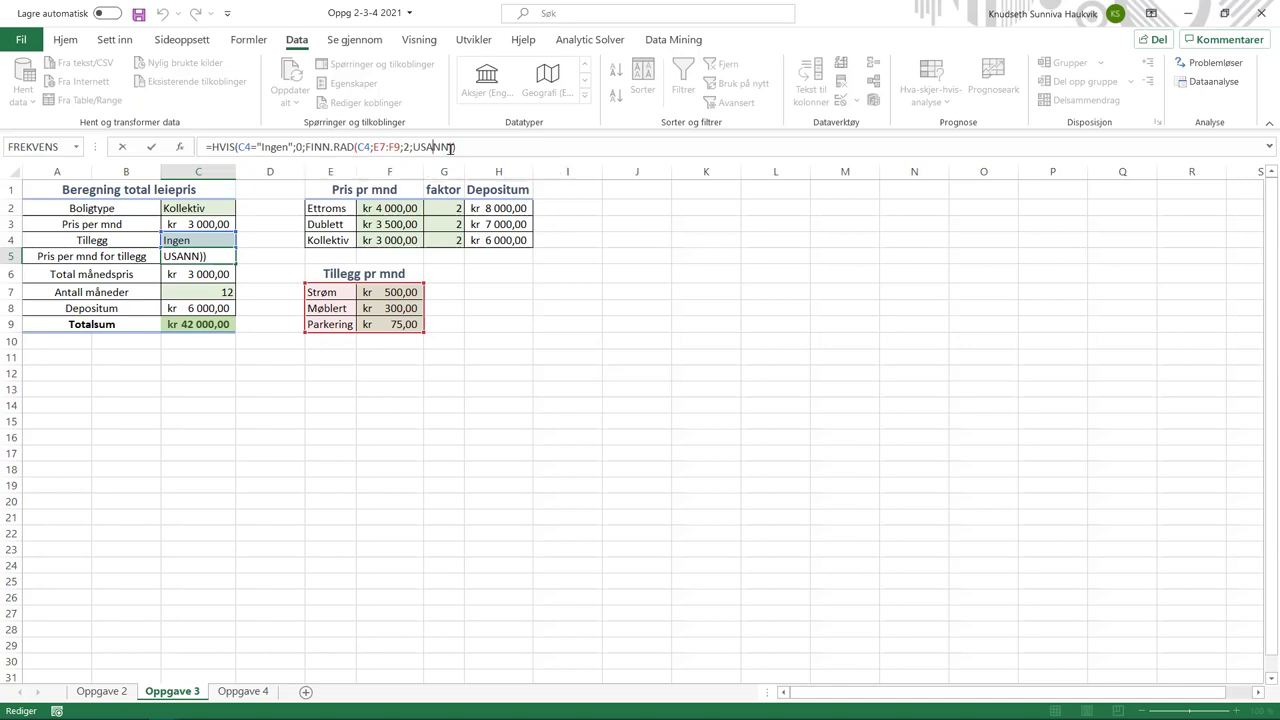
{"action": "key", "text": "Return"}
{"action": "left_click", "coordinate": [216, 240]}
{"action": "left_click", "coordinate": [242, 240]}
{"action": "left_click", "coordinate": [226, 264]}
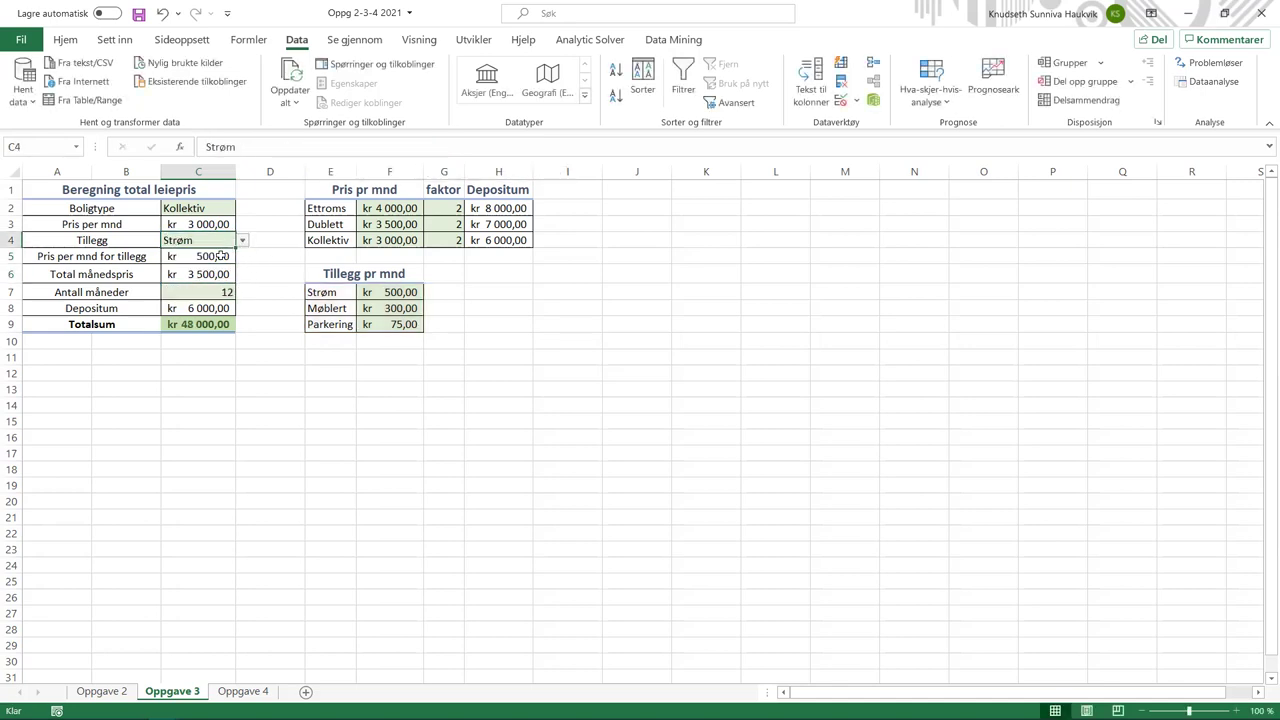
{"action": "left_click", "coordinate": [242, 240]}
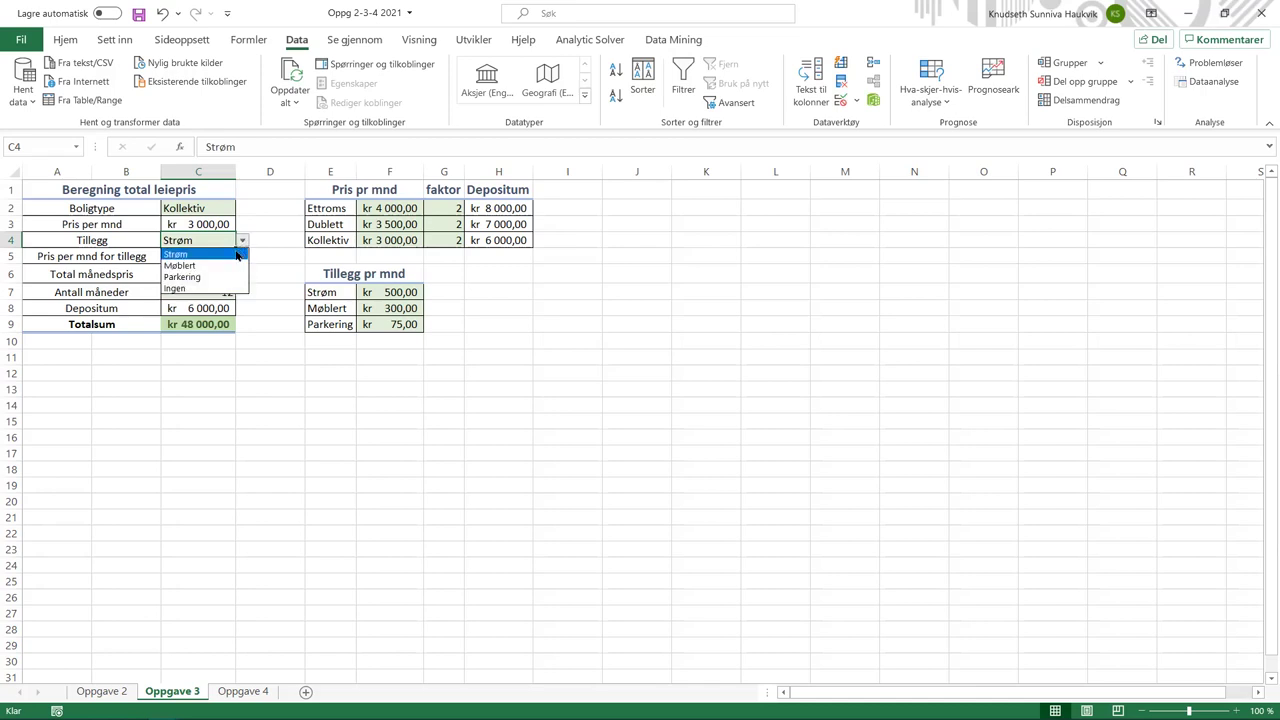
{"action": "left_click", "coordinate": [220, 290]}
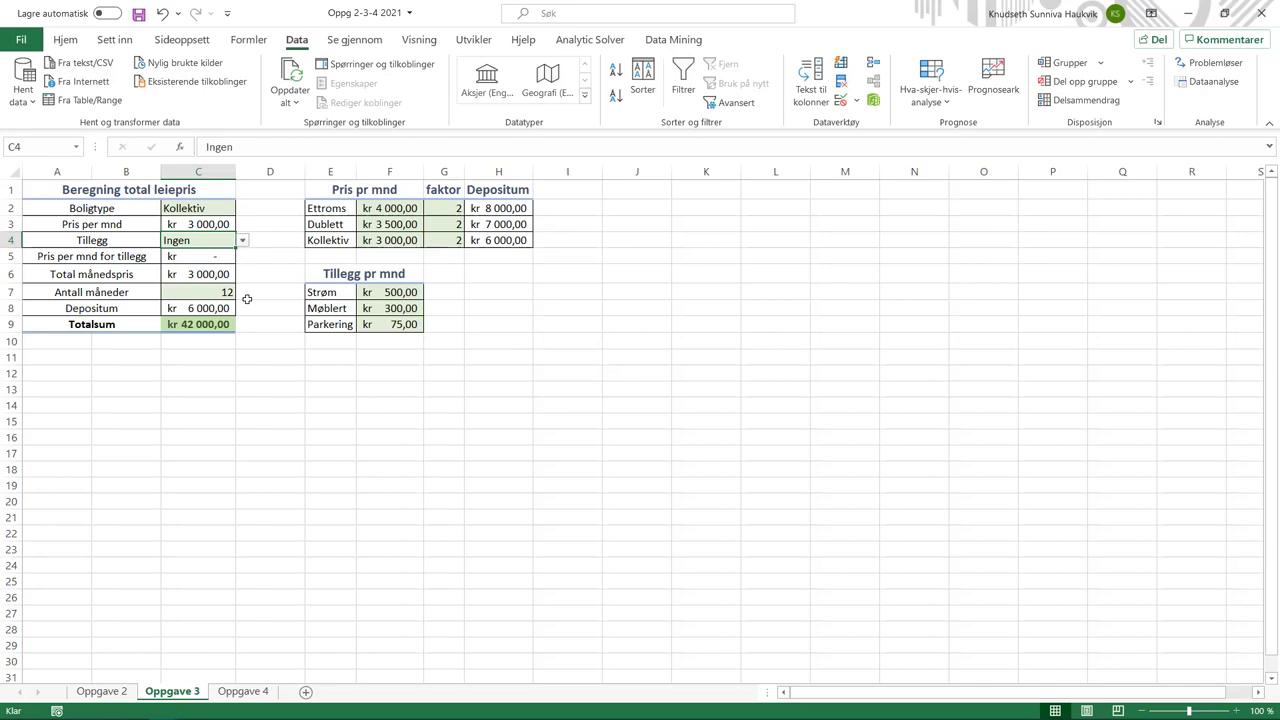
{"action": "left_click", "coordinate": [177, 273]}
{"action": "left_click", "coordinate": [259, 148]}
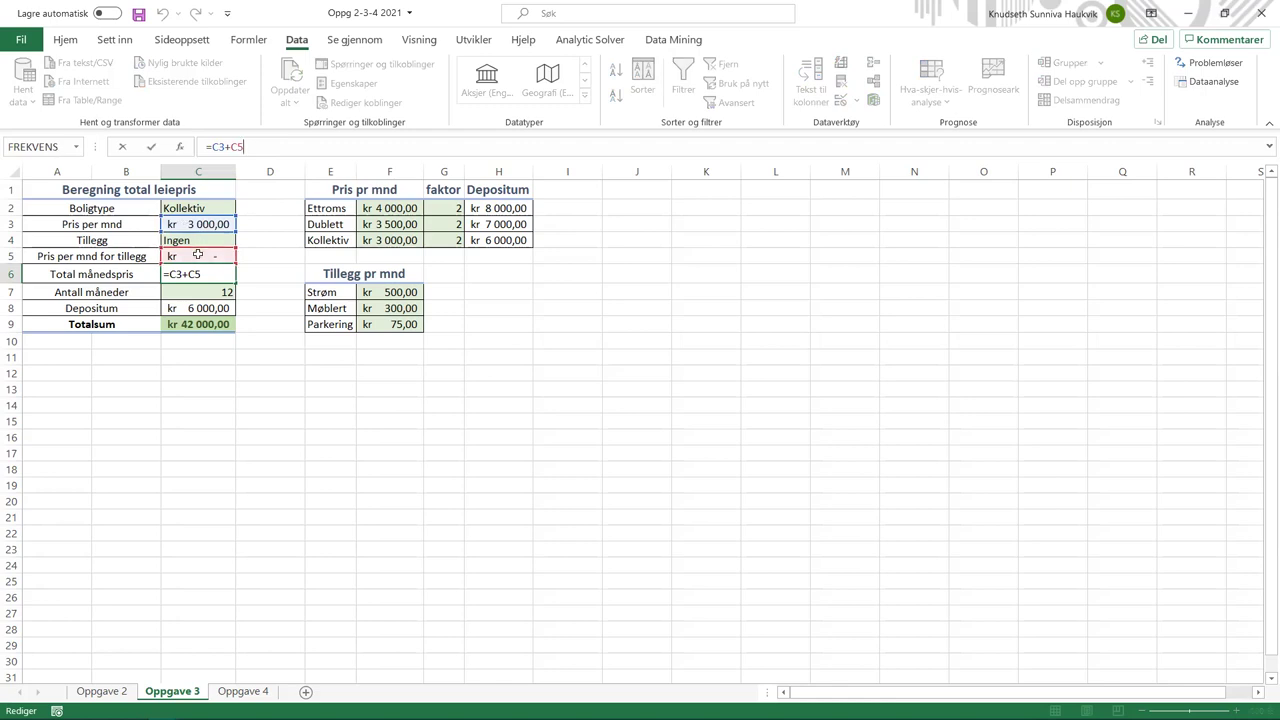
{"action": "left_click", "coordinate": [257, 280]}
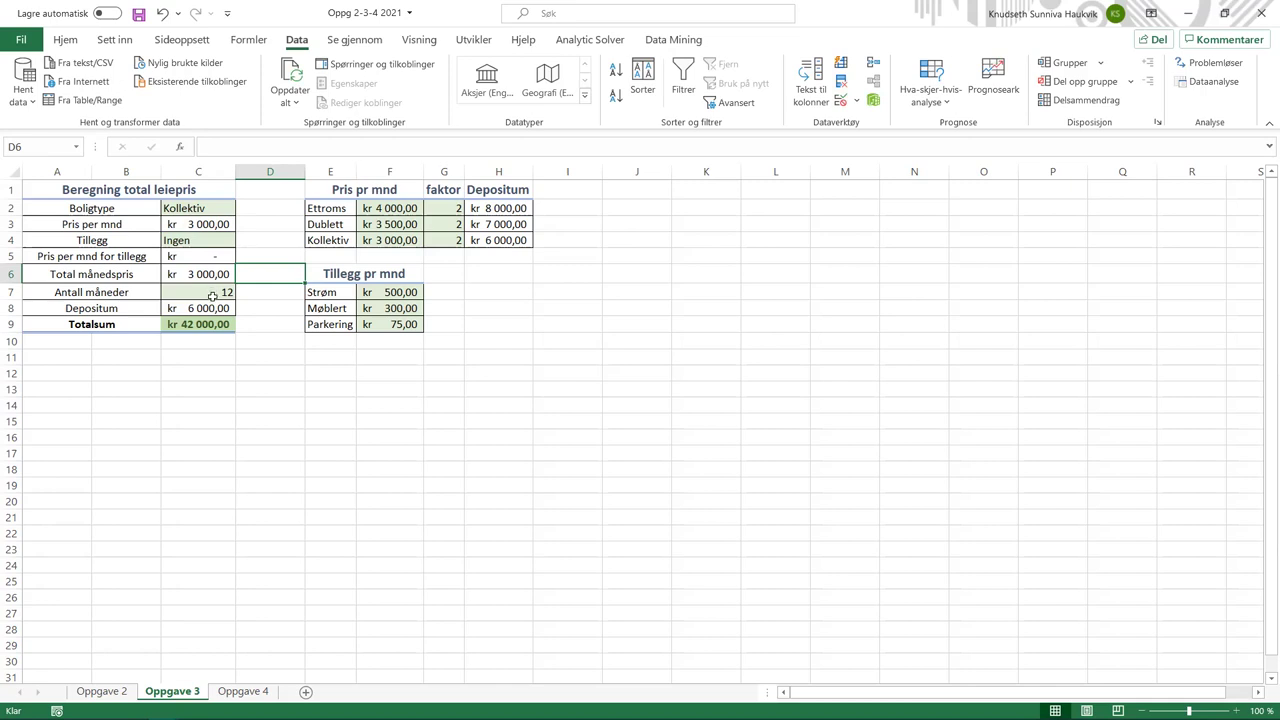
{"action": "left_click", "coordinate": [206, 308]}
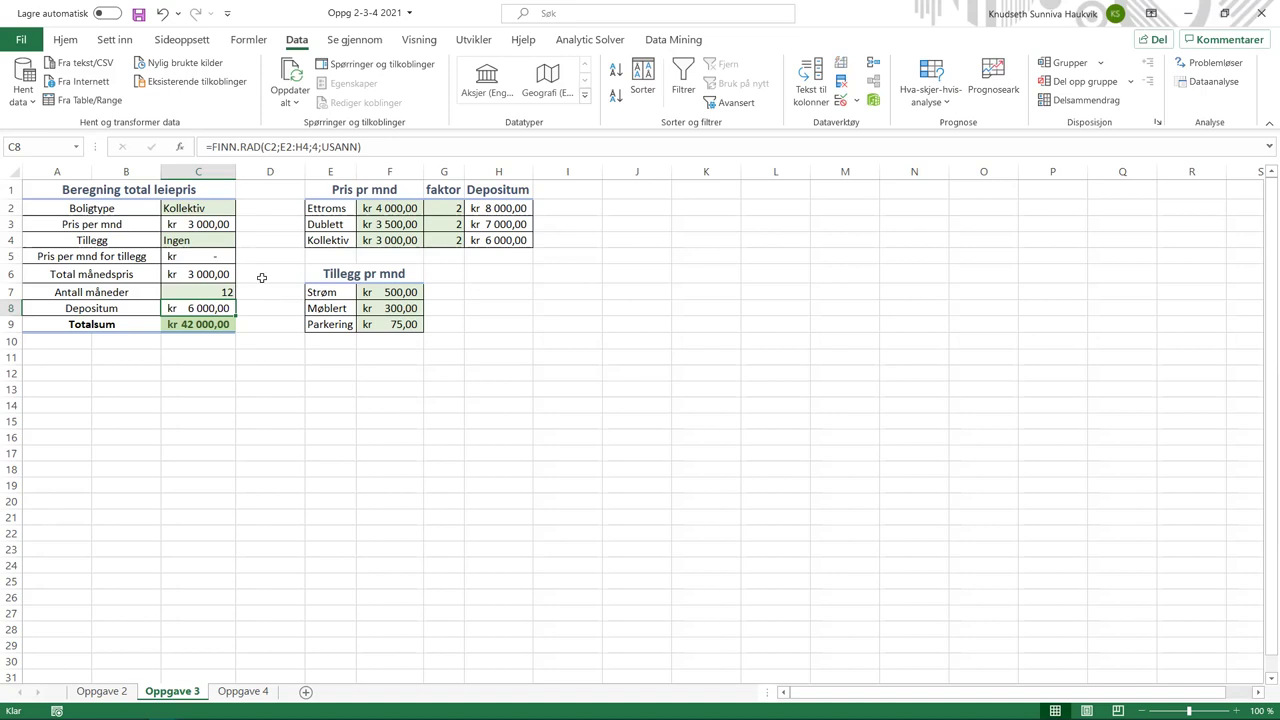
{"action": "left_click", "coordinate": [384, 146]}
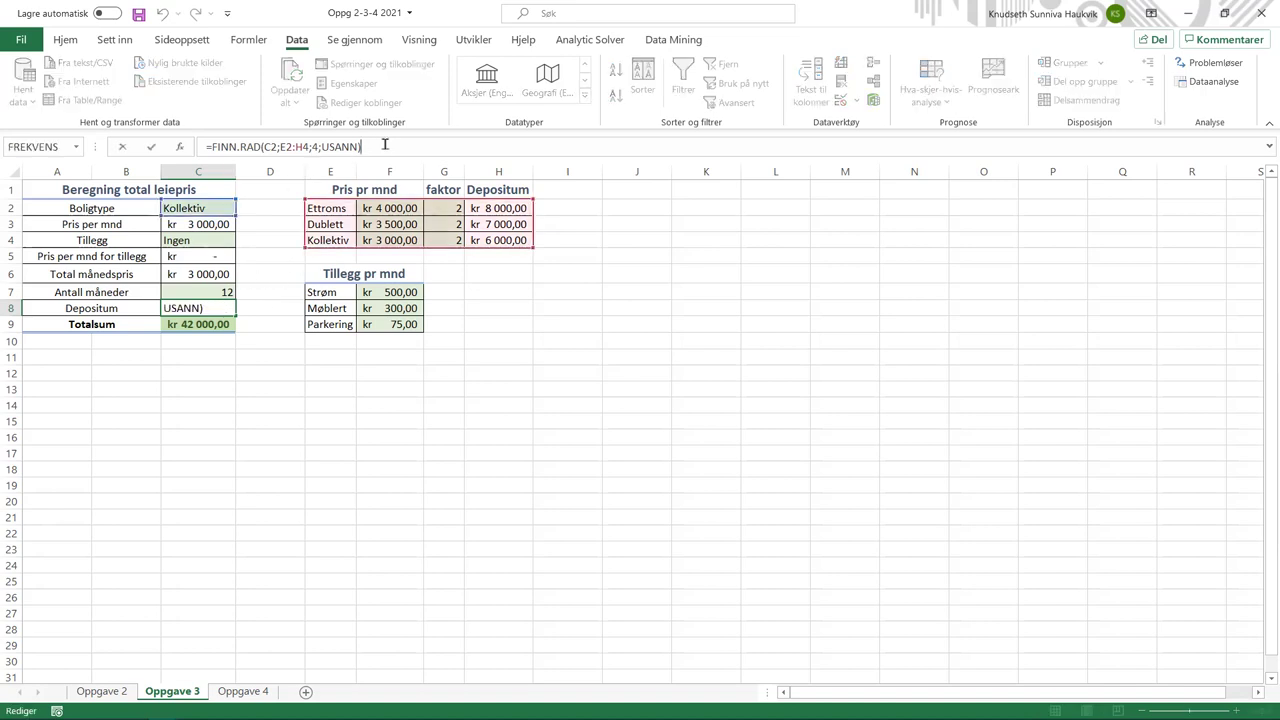
{"action": "left_click", "coordinate": [270, 146]}
{"action": "left_click", "coordinate": [288, 146]}
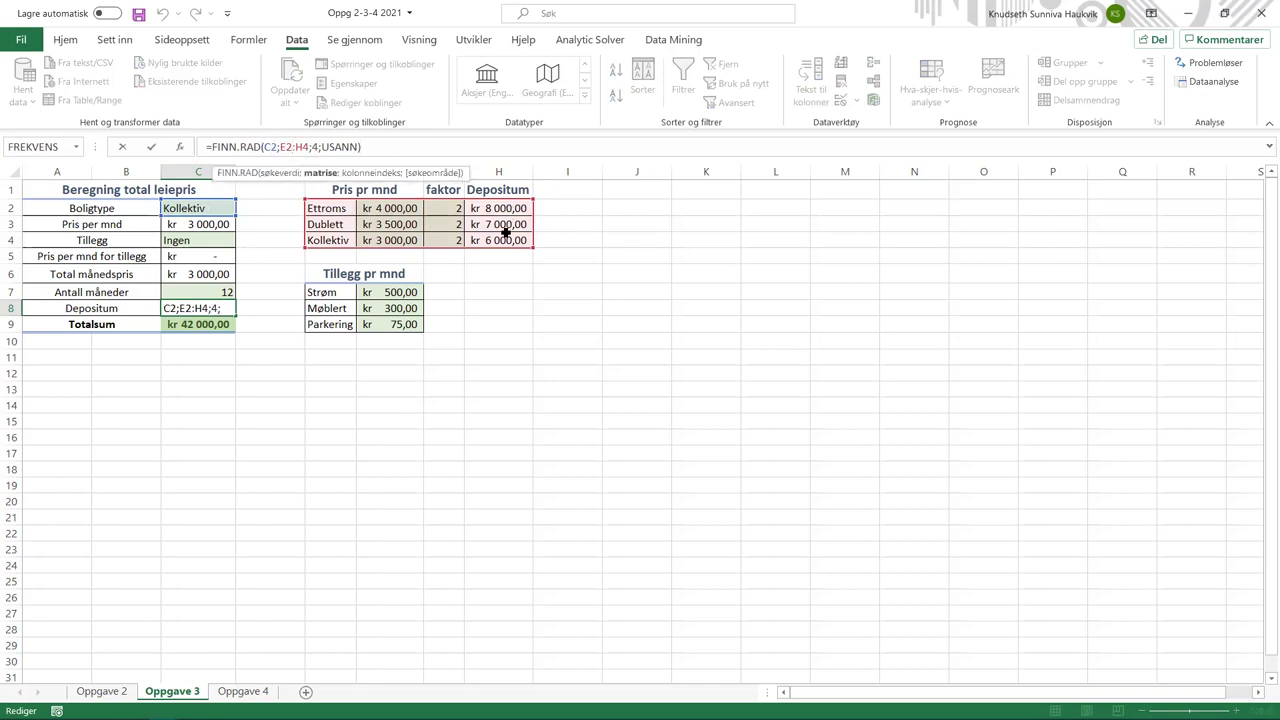
{"action": "left_click", "coordinate": [317, 147]}
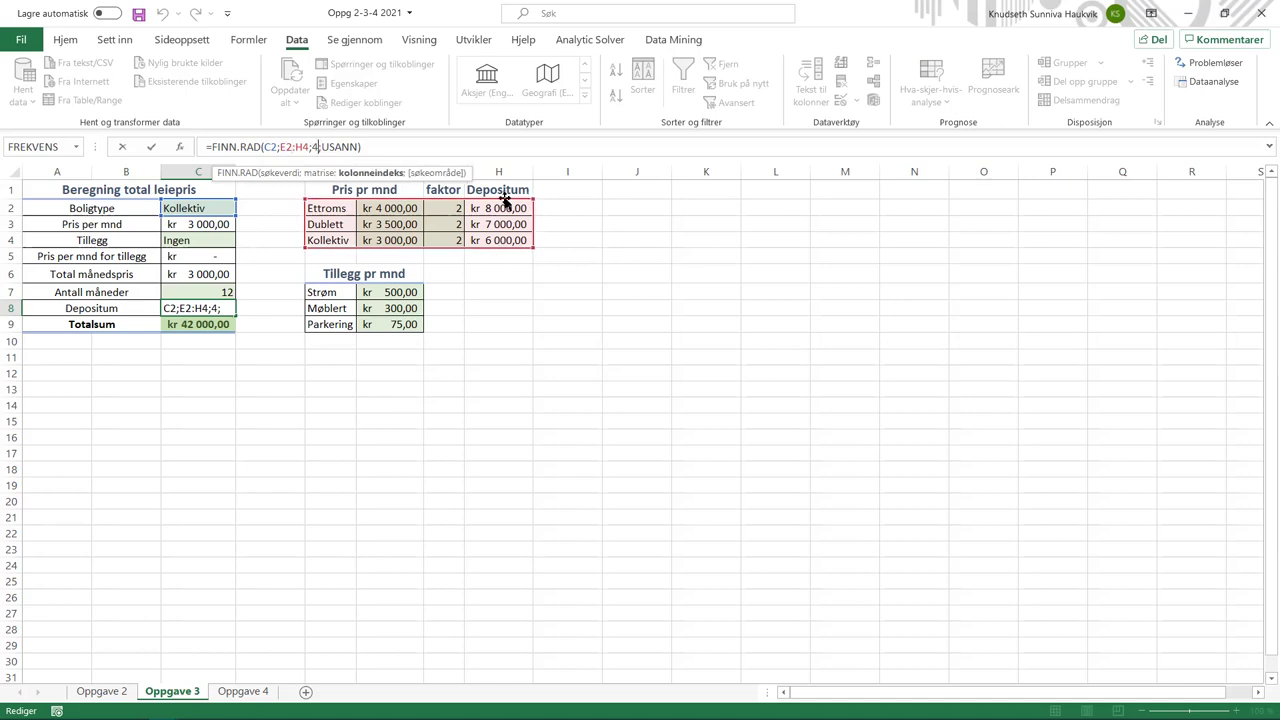
{"action": "key", "text": "Return"}
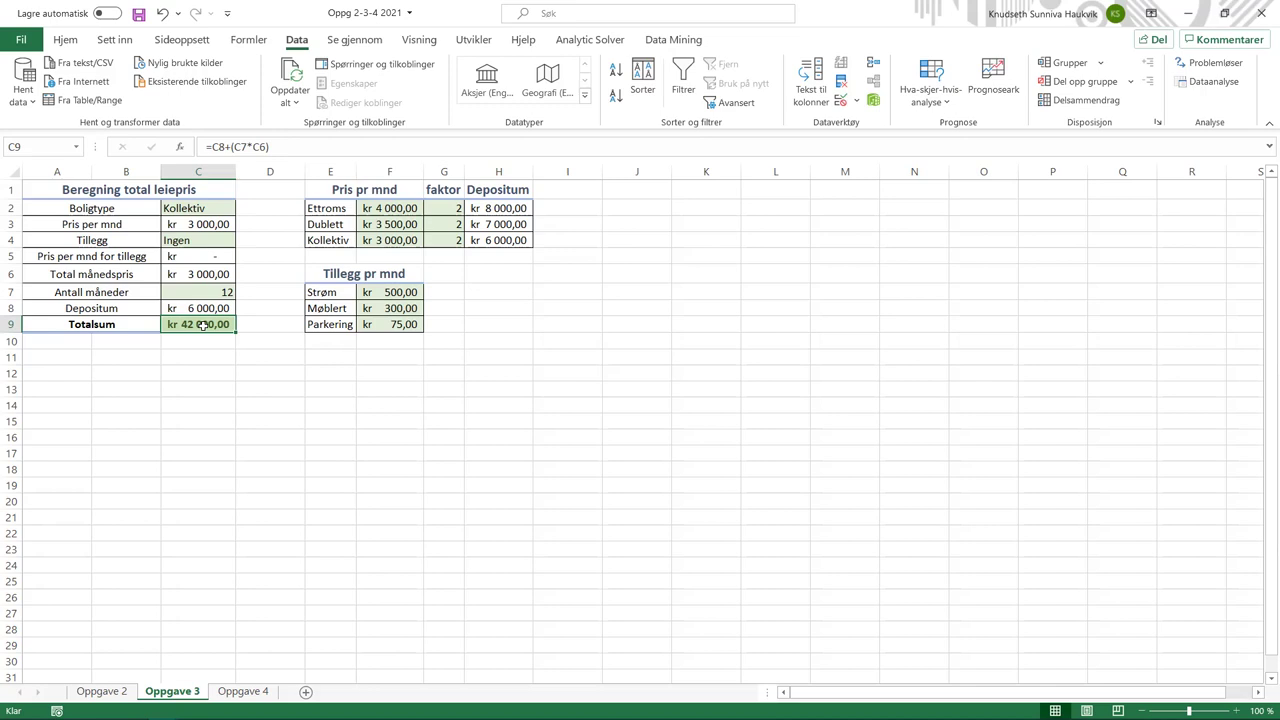
{"action": "left_click", "coordinate": [310, 147]}
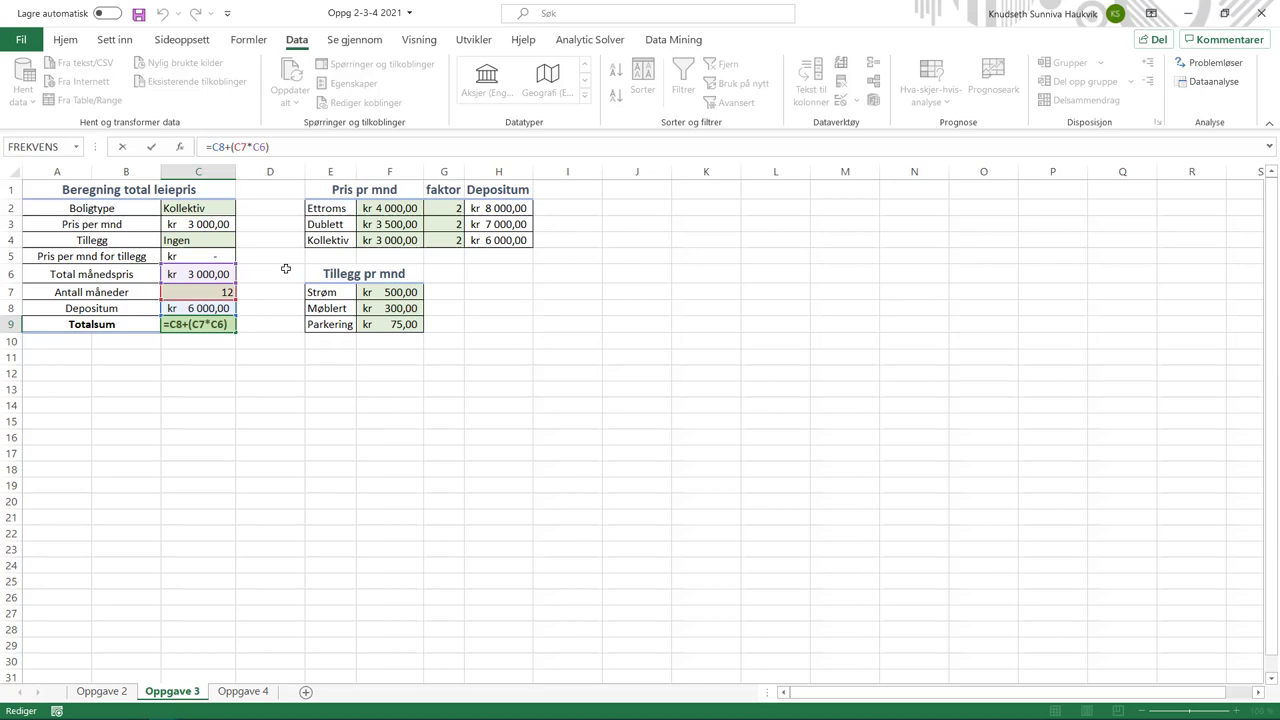
{"action": "key", "text": "Return"}
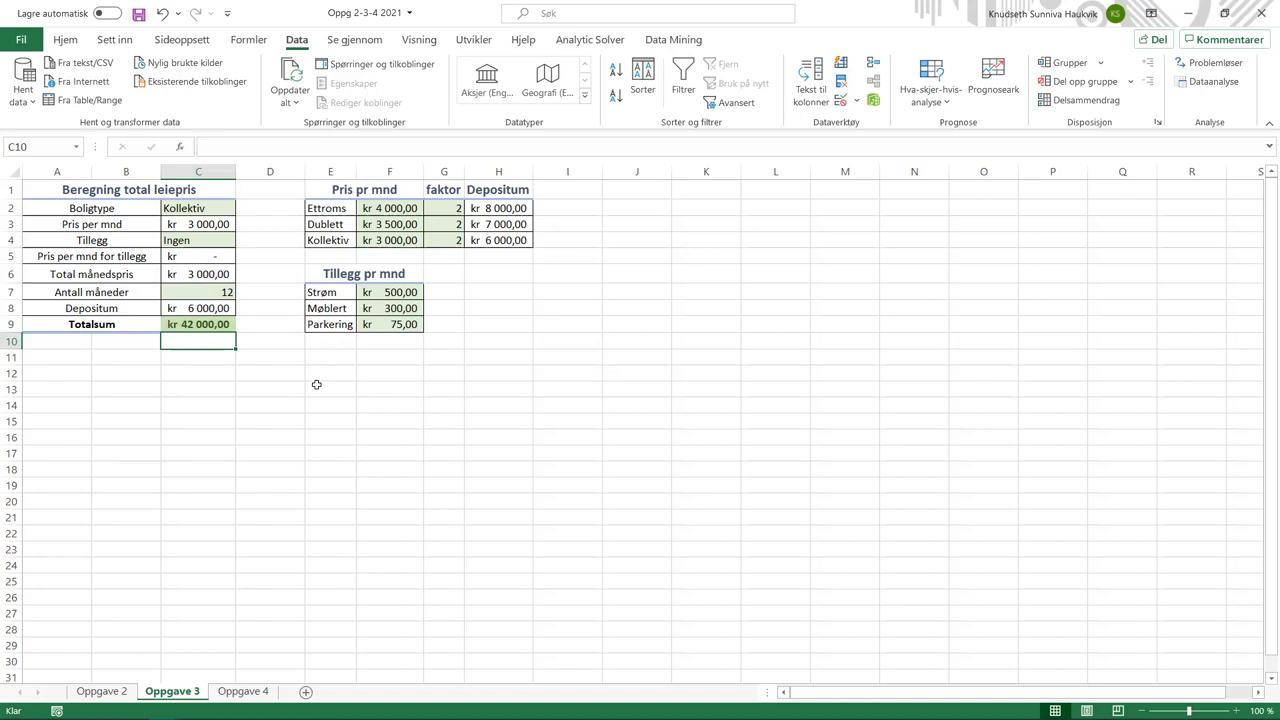
Restrict F2:G4 and F7:F9 to decimal values greater than 0 with Data Validation.
{"action": "left_click_drag", "start_coordinate": [373, 206], "coordinate": [444, 242]}
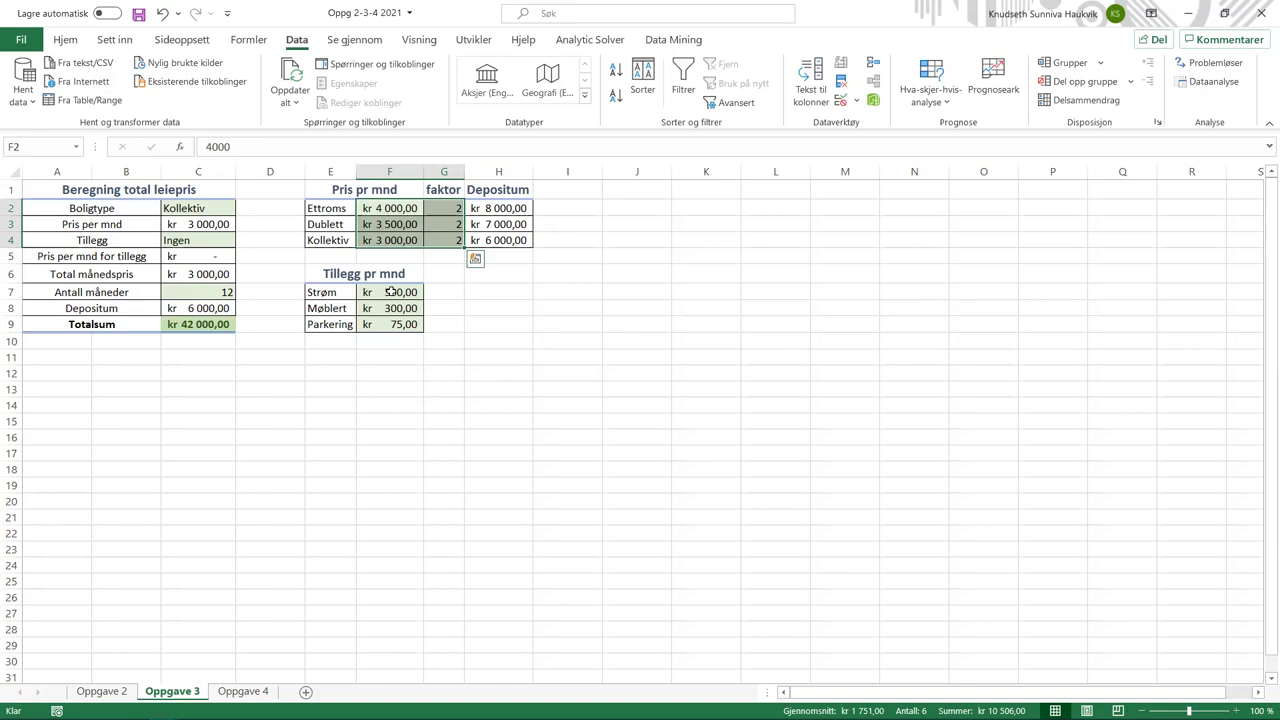
{"action": "left_click_drag", "start_coordinate": [388, 292], "coordinate": [400, 326], "text": "ctrl"}
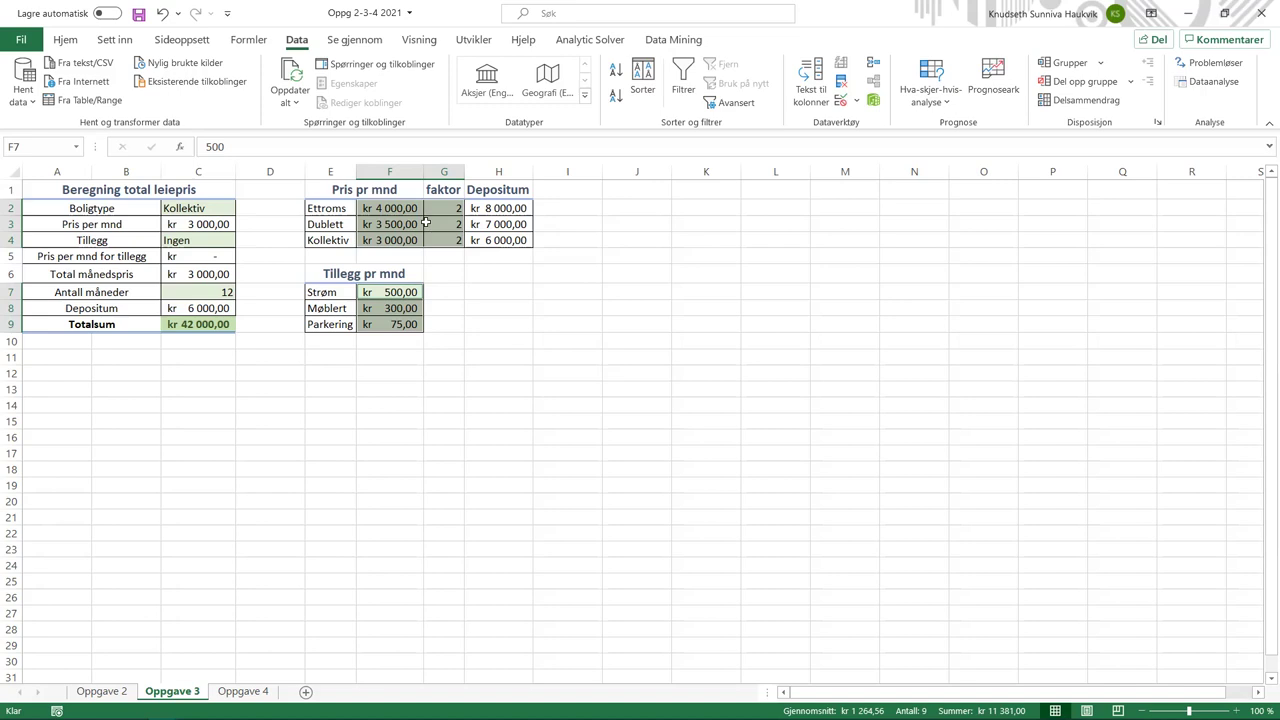
{"action": "left_click", "coordinate": [856, 101]}
{"action": "left_click", "coordinate": [858, 120]}
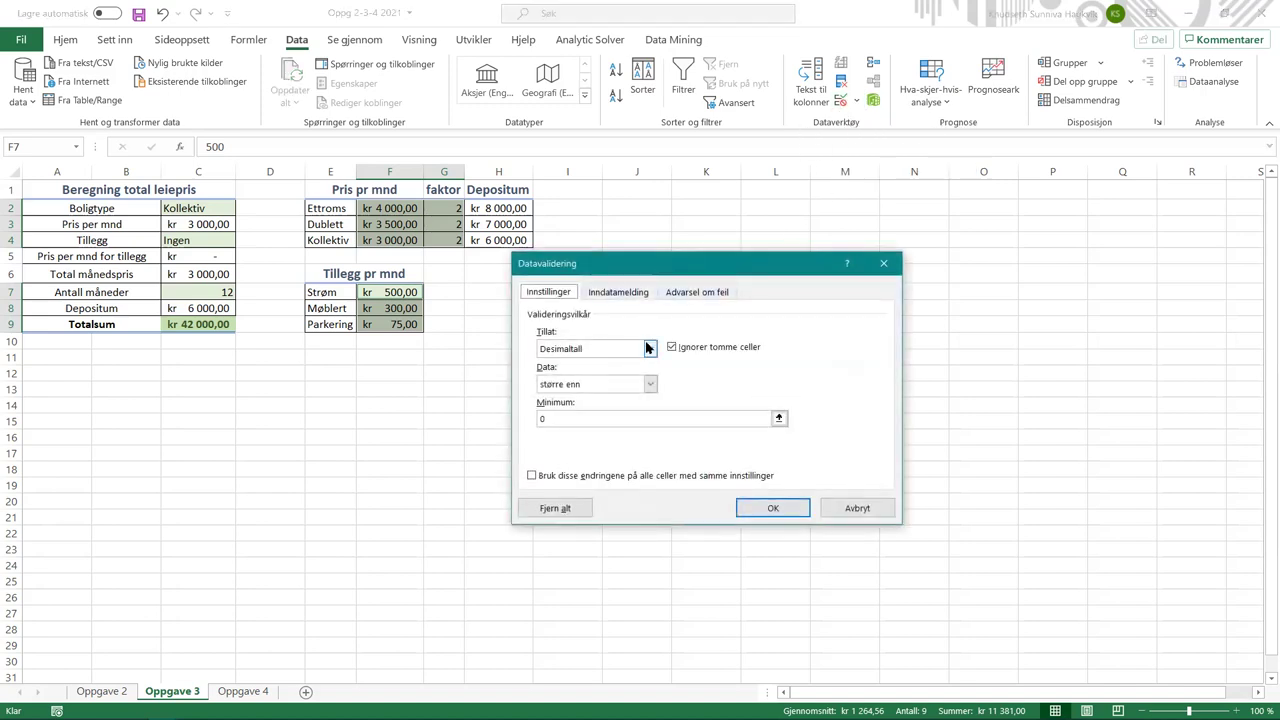
{"action": "left_click", "coordinate": [650, 348]}
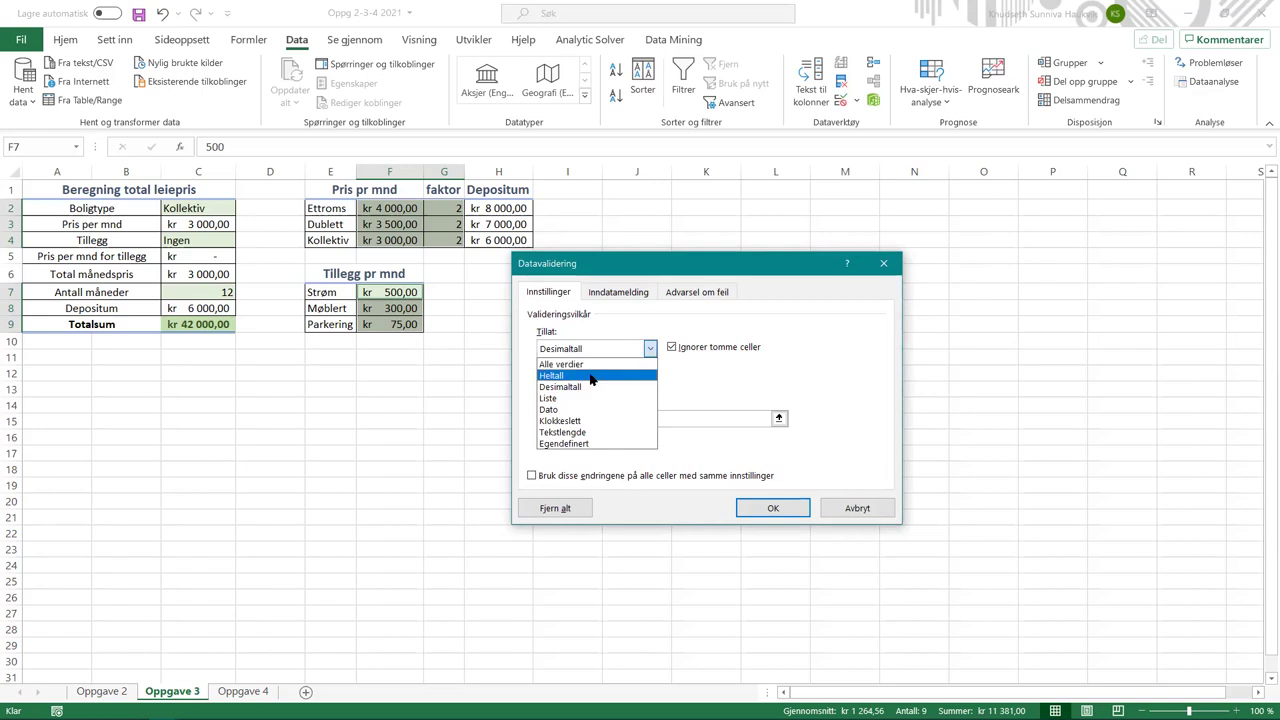
{"action": "left_click", "coordinate": [713, 401]}
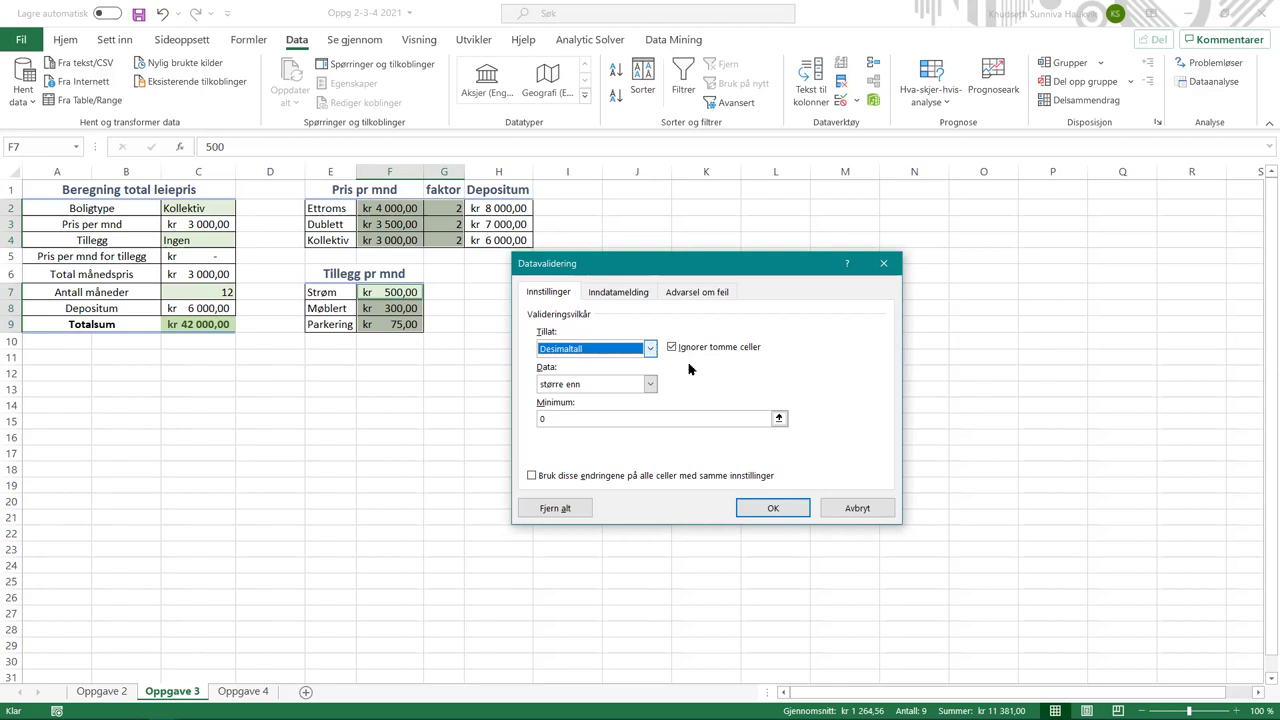
{"action": "left_click", "coordinate": [652, 347]}
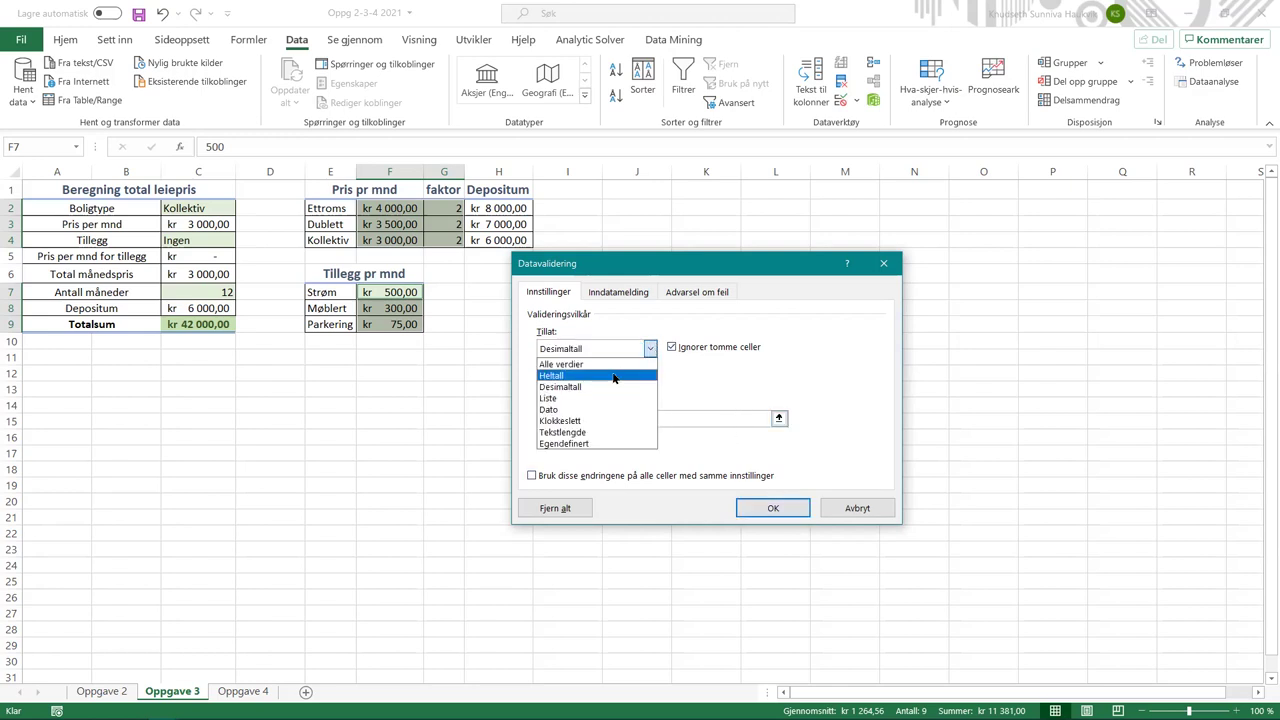
{"action": "left_click", "coordinate": [701, 386]}
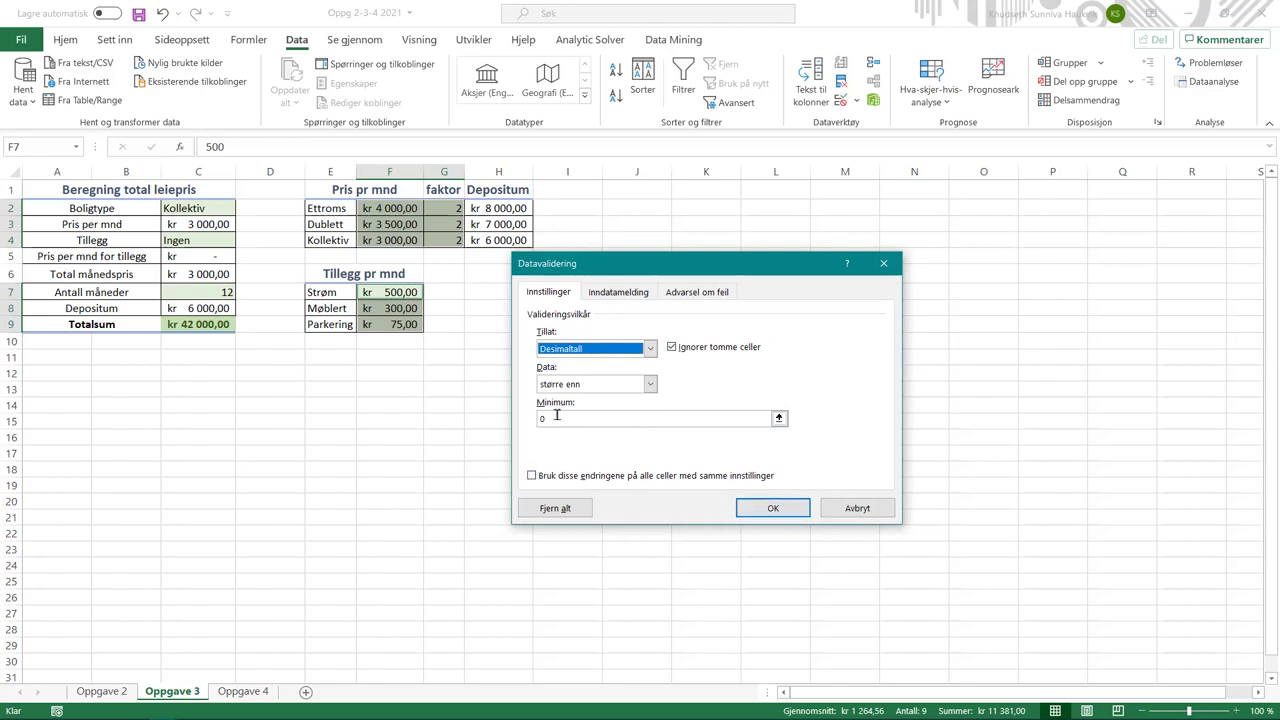
{"action": "left_click", "coordinate": [772, 508]}
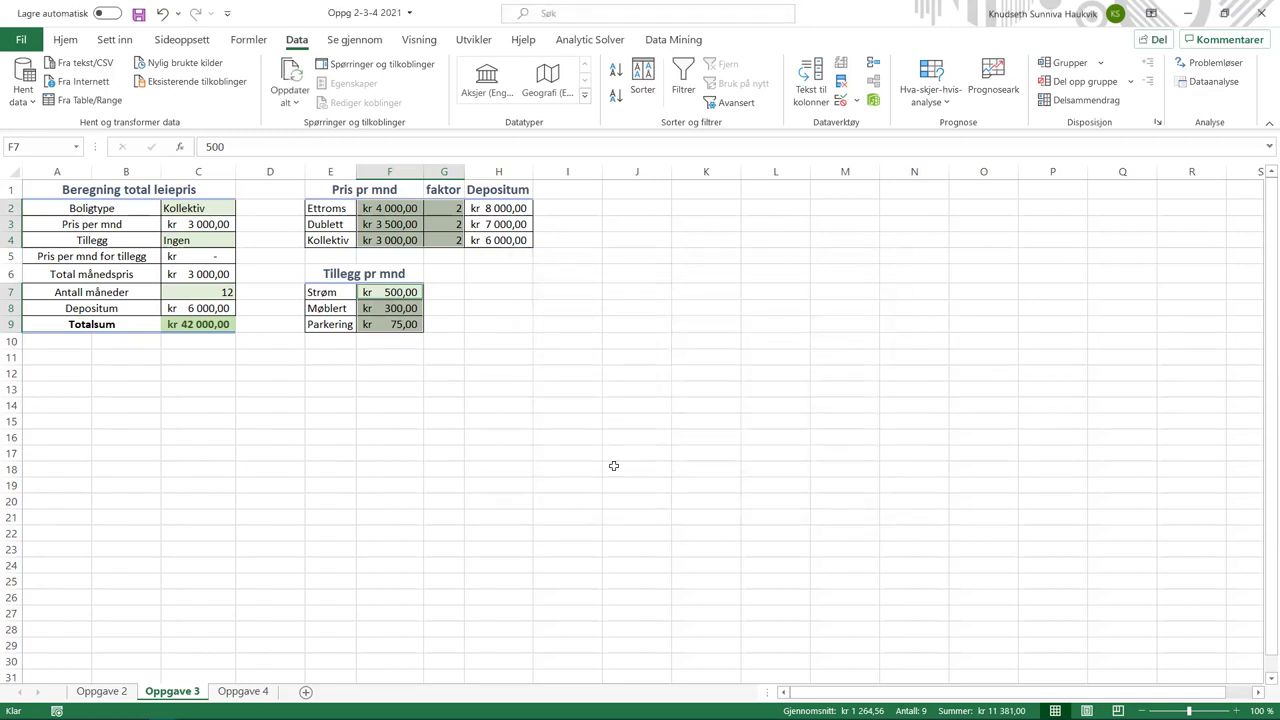
Select the input cells F2:F4, F7:F9, G2:G4, C2, C4 and C7 together.
{"action": "left_click", "coordinate": [466, 421]}
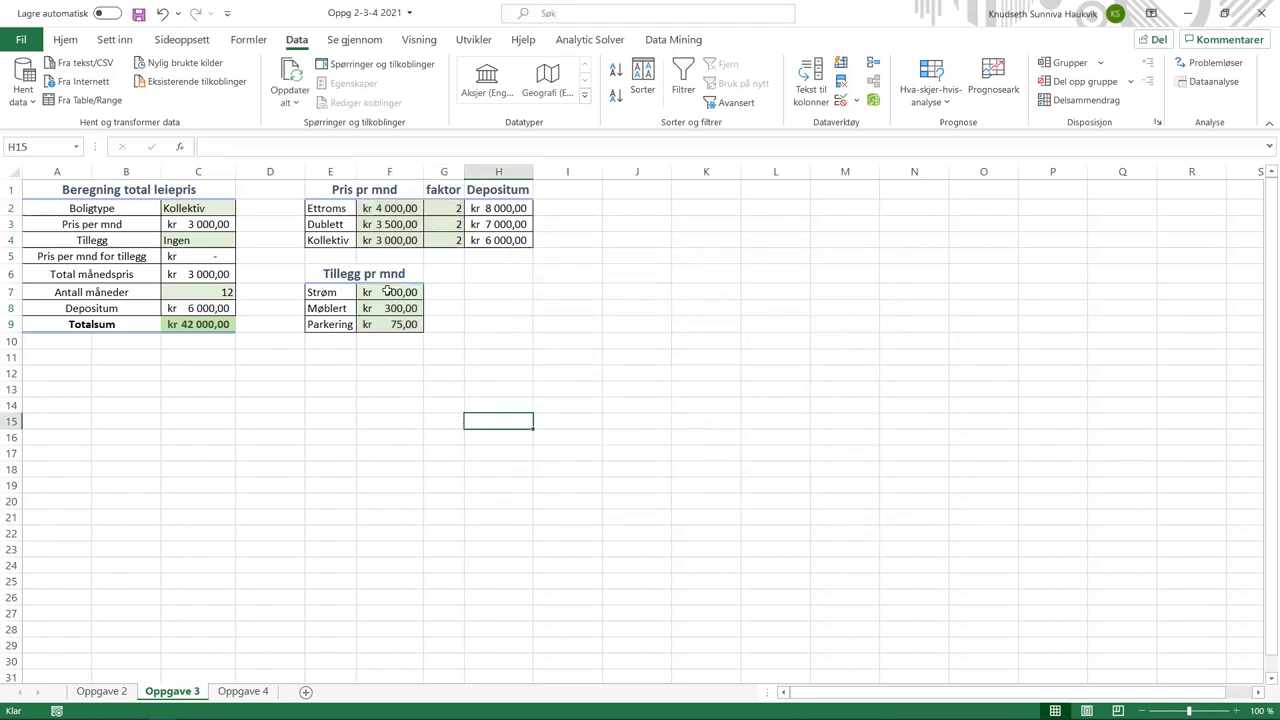
{"action": "left_click_drag", "start_coordinate": [405, 207], "coordinate": [422, 233]}
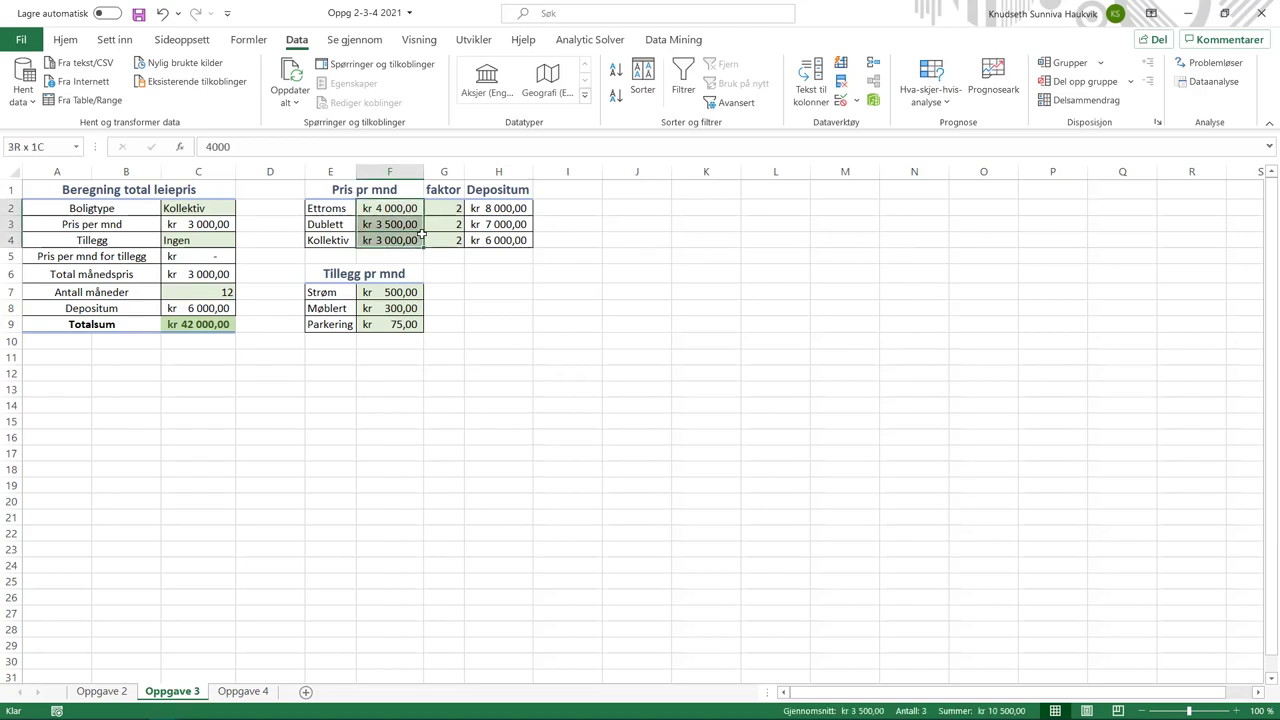
{"action": "left_click_drag", "start_coordinate": [422, 233], "coordinate": [422, 238]}
{"action": "left_click_drag", "start_coordinate": [401, 292], "coordinate": [401, 326], "text": "ctrl"}
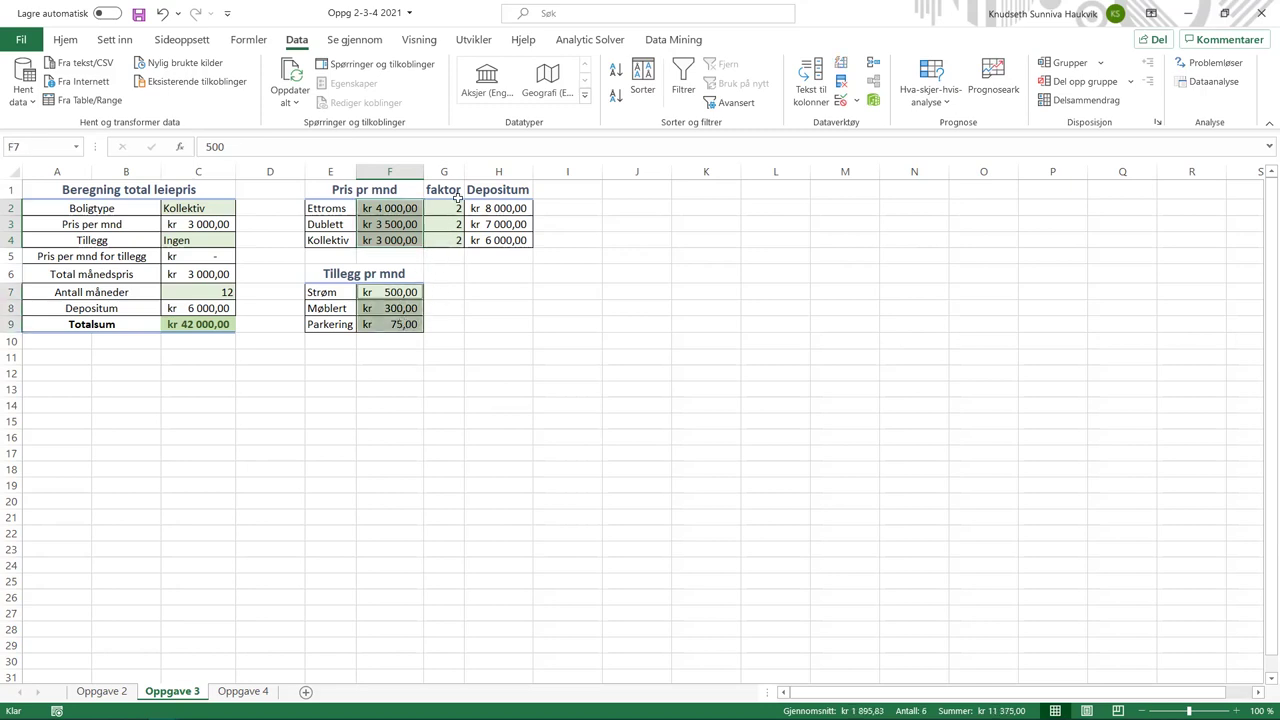
{"action": "left_click_drag", "start_coordinate": [458, 203], "coordinate": [459, 241], "text": "ctrl"}
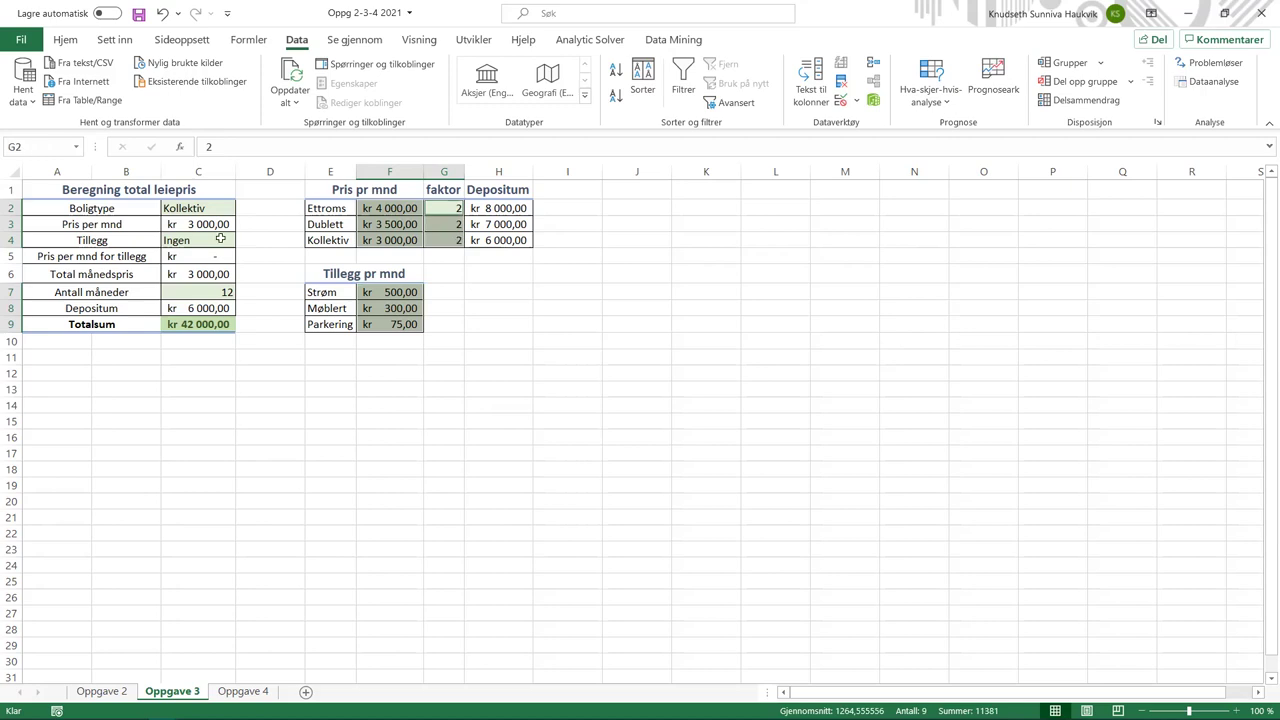
{"action": "left_click", "coordinate": [175, 207], "text": "ctrl"}
{"action": "left_click", "coordinate": [185, 241], "text": "ctrl"}
{"action": "left_click", "coordinate": [205, 292], "text": "ctrl"}
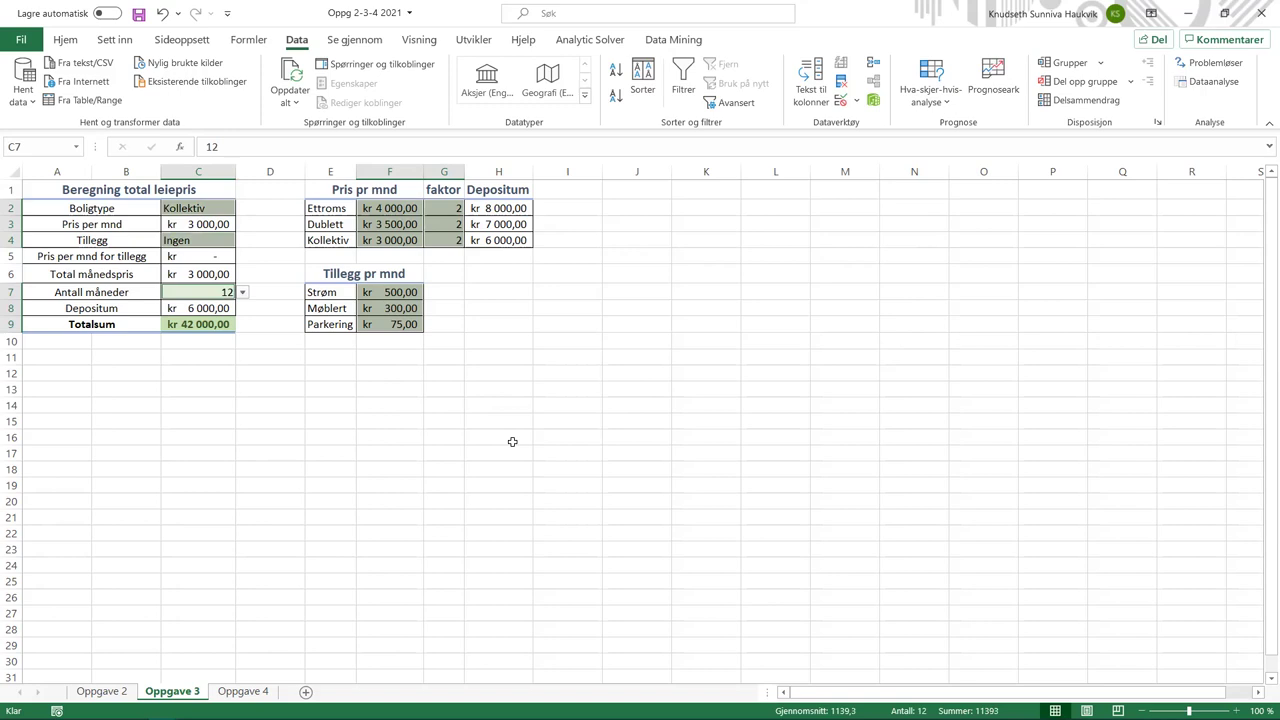
Uncheck Locked on the Protection tab of Format Cells for the selected cells.
{"action": "right_click", "coordinate": [410, 228]}
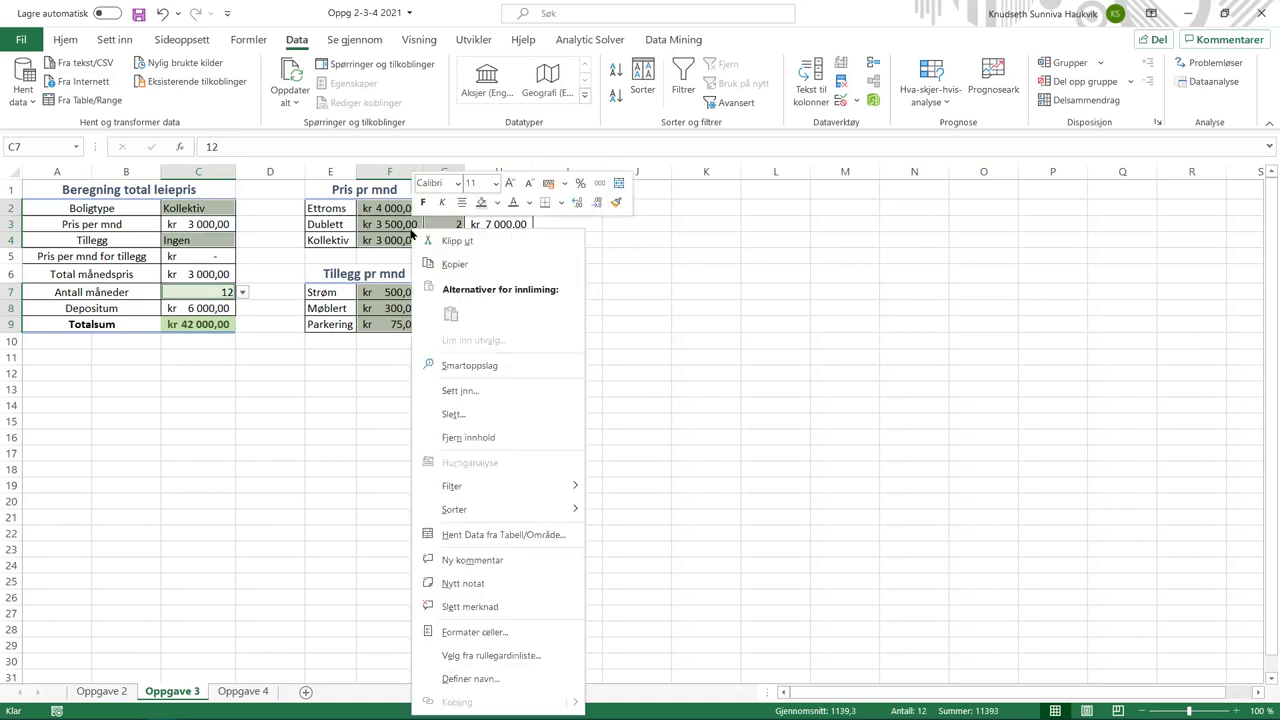
{"action": "left_click", "coordinate": [502, 641]}
{"action": "left_click", "coordinate": [580, 338]}
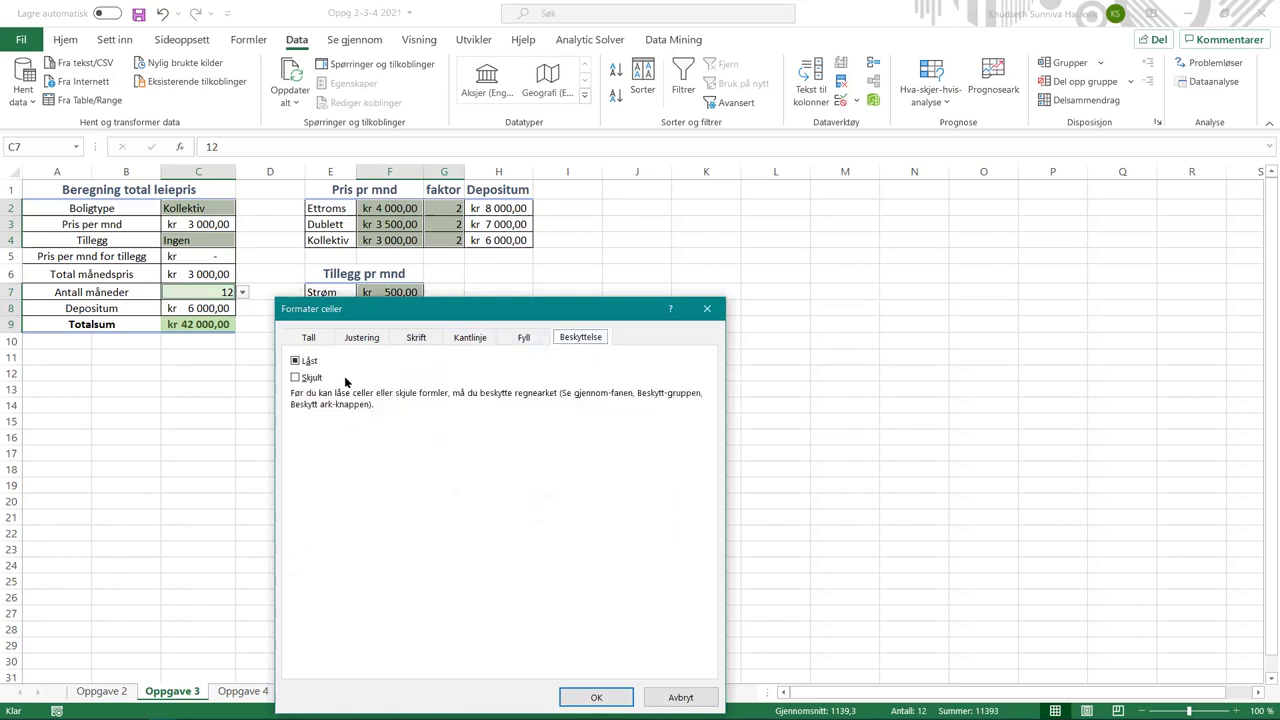
{"action": "left_click", "coordinate": [295, 362]}
{"action": "left_click", "coordinate": [596, 697]}
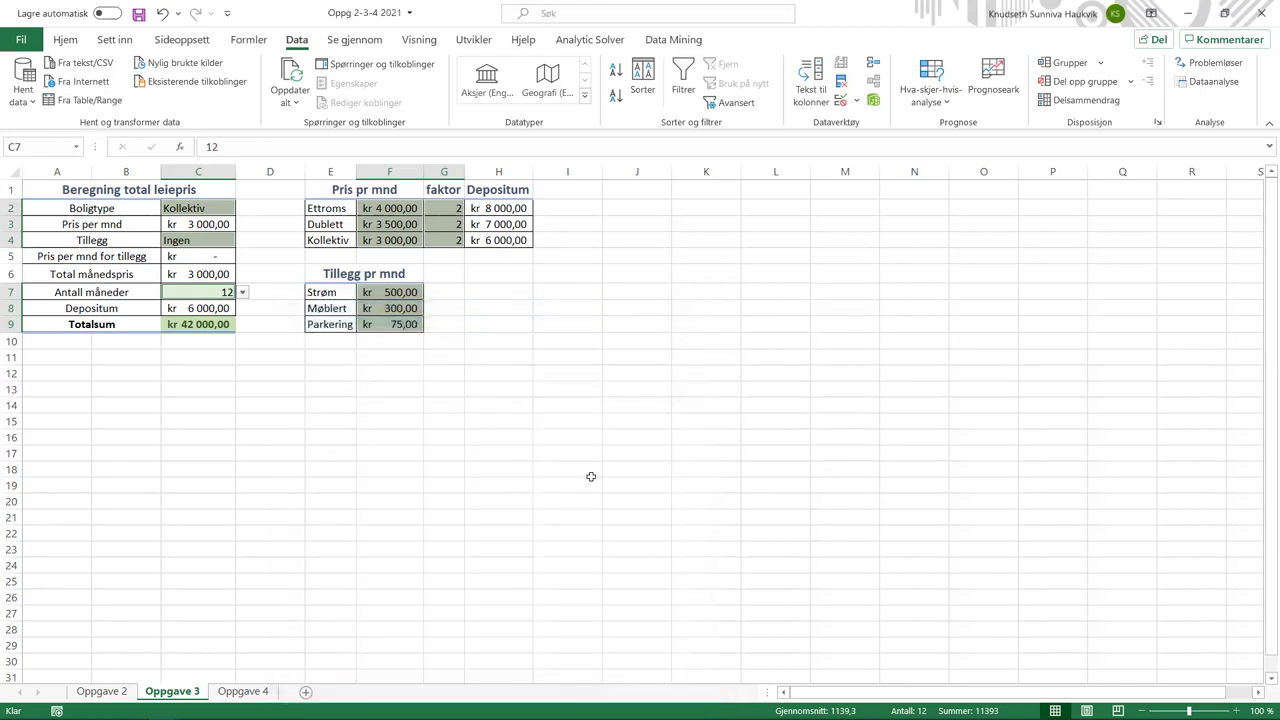
{"action": "left_click", "coordinate": [591, 478]}
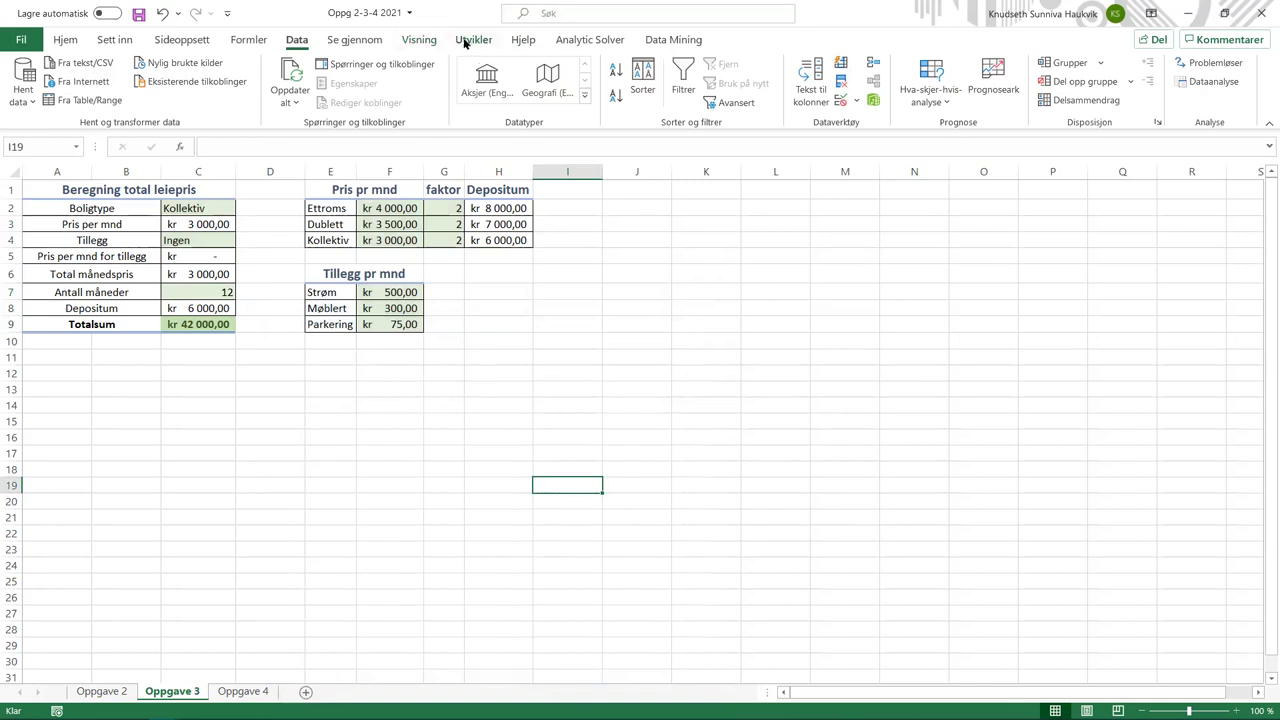
Protect the Oppgave 3 sheet with a password, confirming it.
{"action": "left_click", "coordinate": [421, 40]}
{"action": "left_click", "coordinate": [378, 40]}
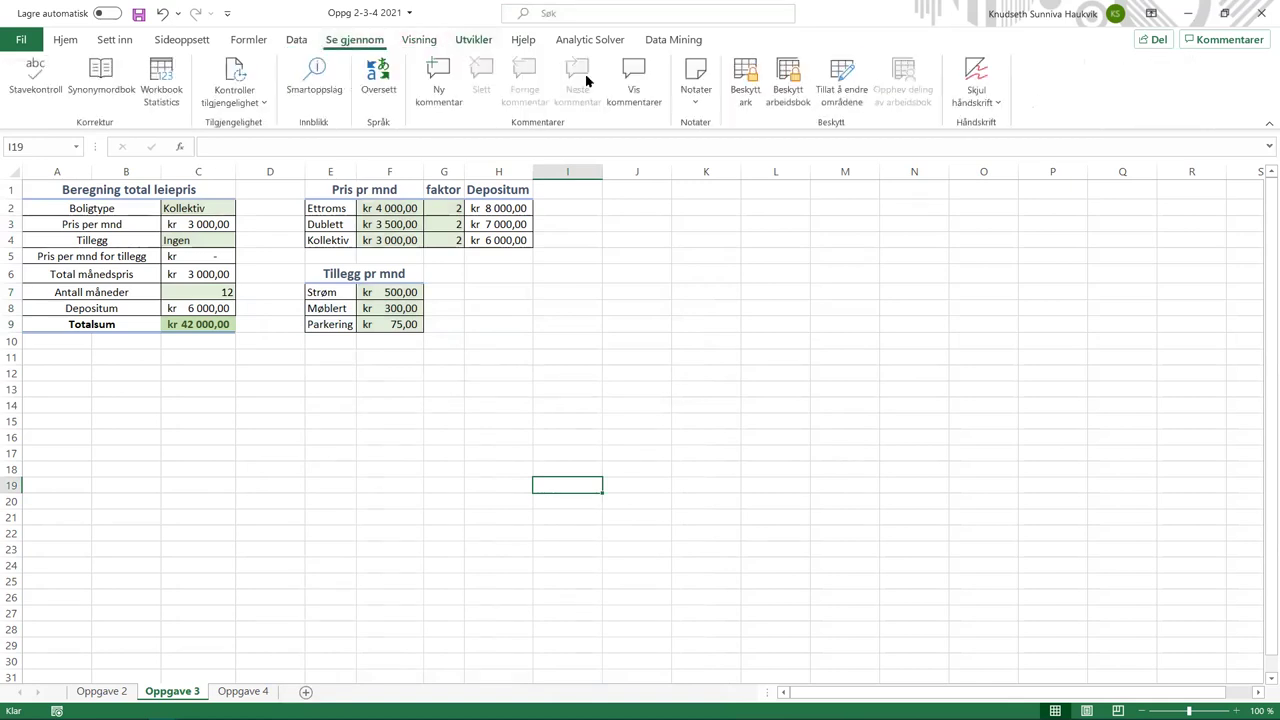
{"action": "left_click", "coordinate": [745, 82]}
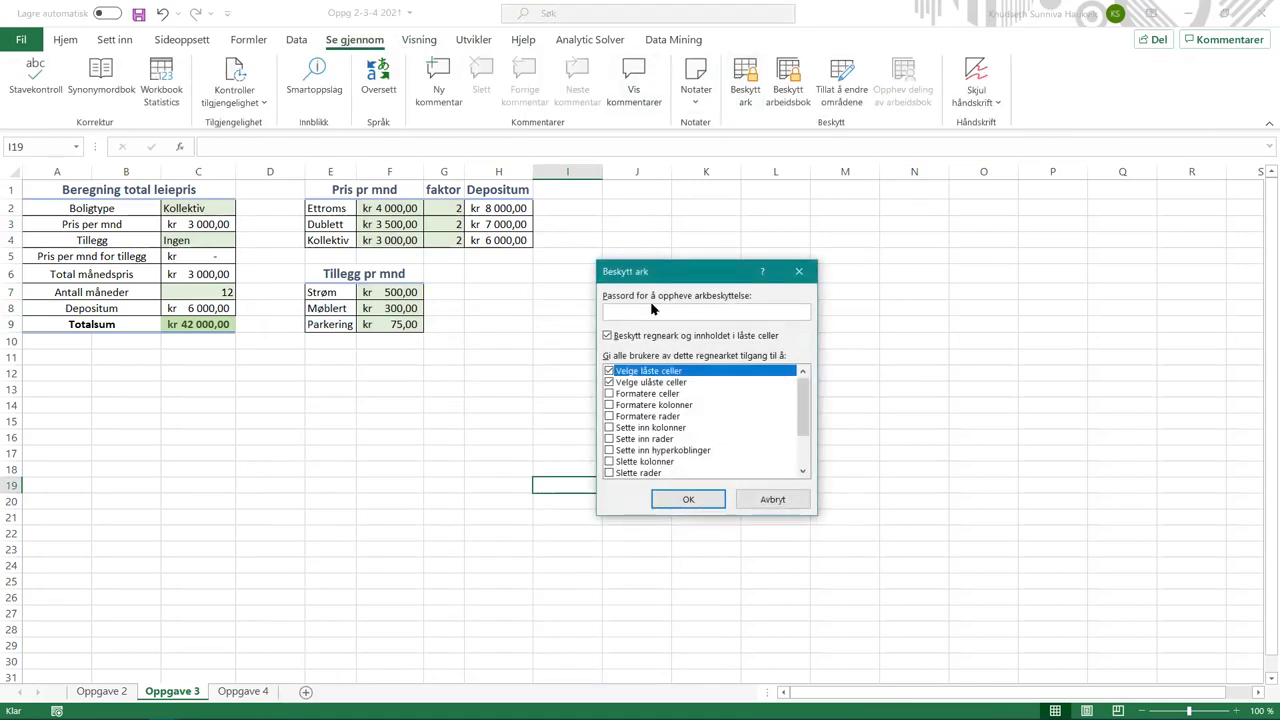
{"action": "left_click", "coordinate": [688, 499]}
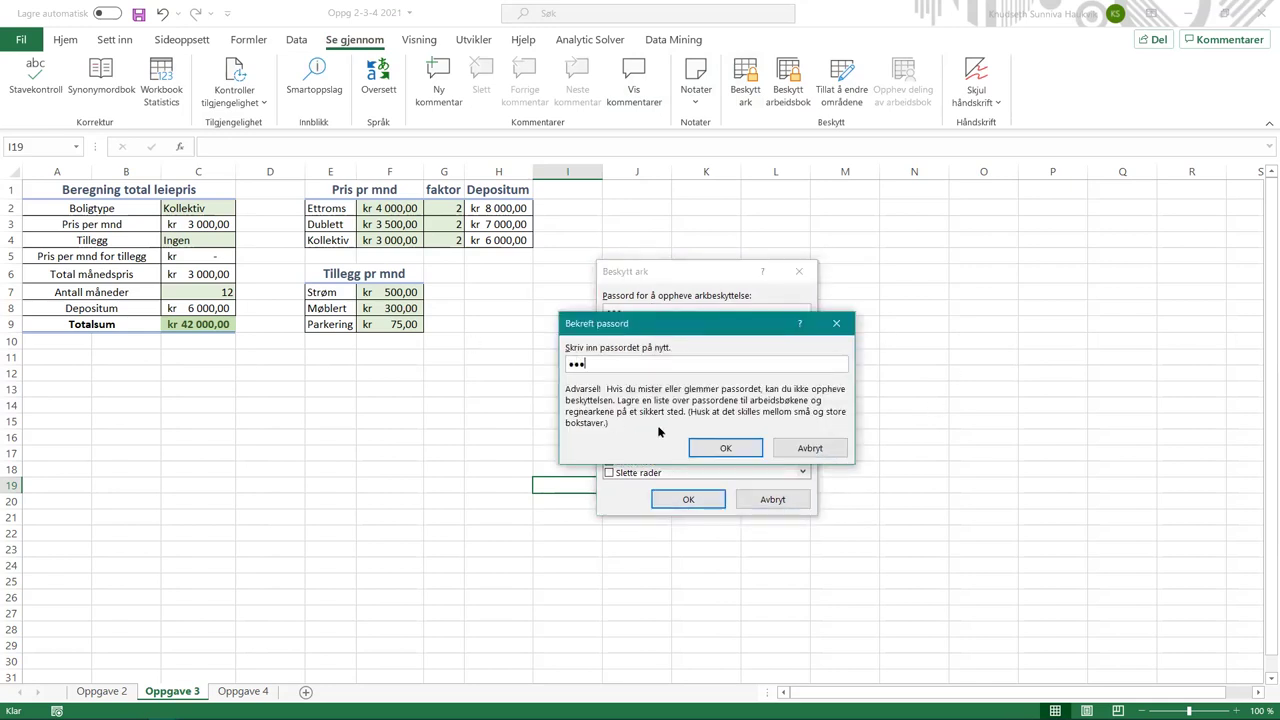
{"action": "key", "text": "Return"}
Confirm the H3 deposit formula is locked, then change the Kollektiv factor in G4 to 3.
{"action": "left_click", "coordinate": [521, 230]}
{"action": "double_click", "coordinate": [521, 229]}
{"action": "left_click", "coordinate": [625, 410]}
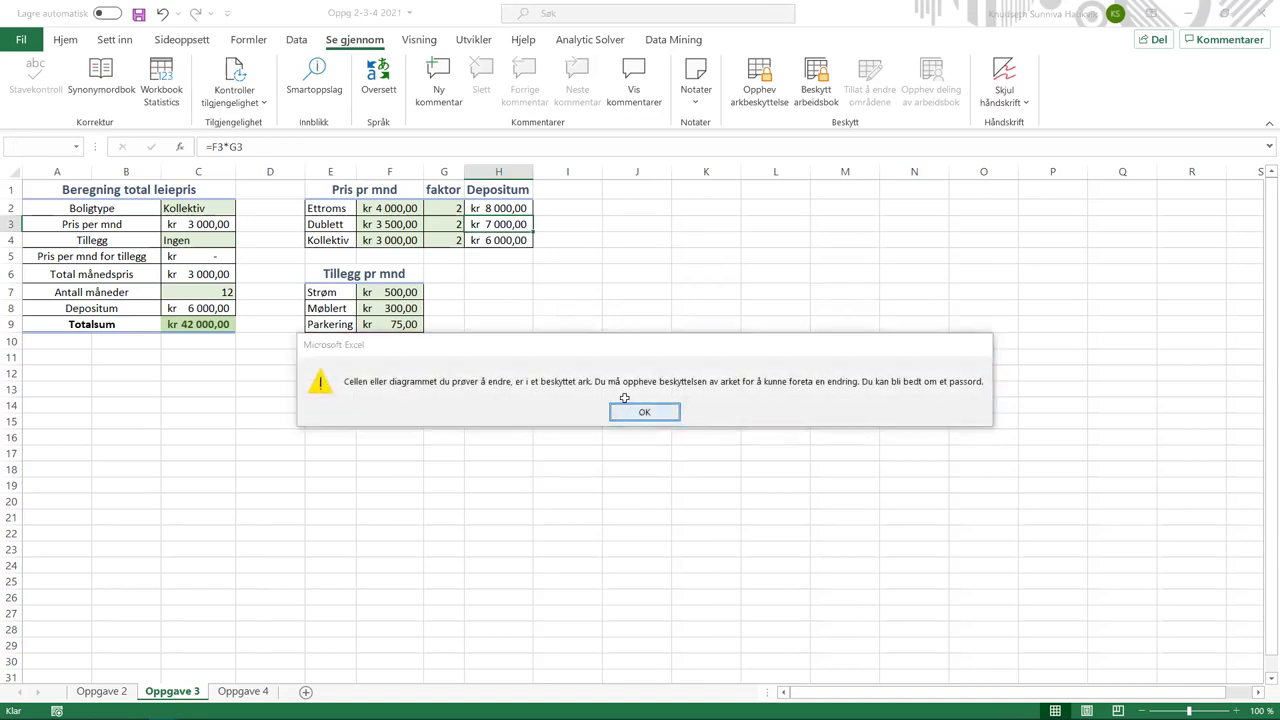
{"action": "left_click", "coordinate": [444, 238]}
{"action": "type", "text": "3"}
{"action": "key", "text": "Return"}
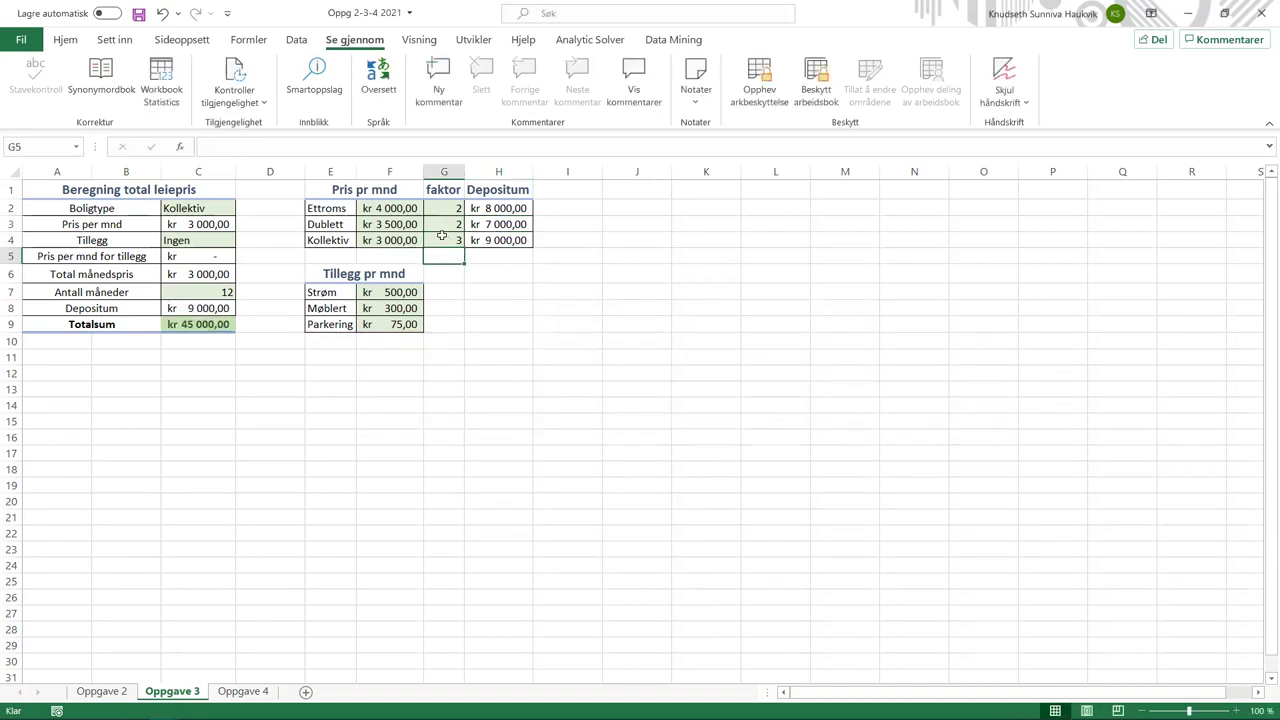
Set the Kollektiv factor in G4 back to 2.
{"action": "key", "text": "Up"}
{"action": "type", "text": "2"}
{"action": "key", "text": "Return"}
Reset the C4 Tillegg dropdown to Ingen and go to the Oppgave 4 sheet.
{"action": "left_click", "coordinate": [222, 244]}
{"action": "left_click", "coordinate": [241, 241]}
{"action": "left_click", "coordinate": [229, 255]}
{"action": "left_click", "coordinate": [239, 241]}
{"action": "left_click", "coordinate": [223, 288]}
{"action": "left_click", "coordinate": [508, 441]}
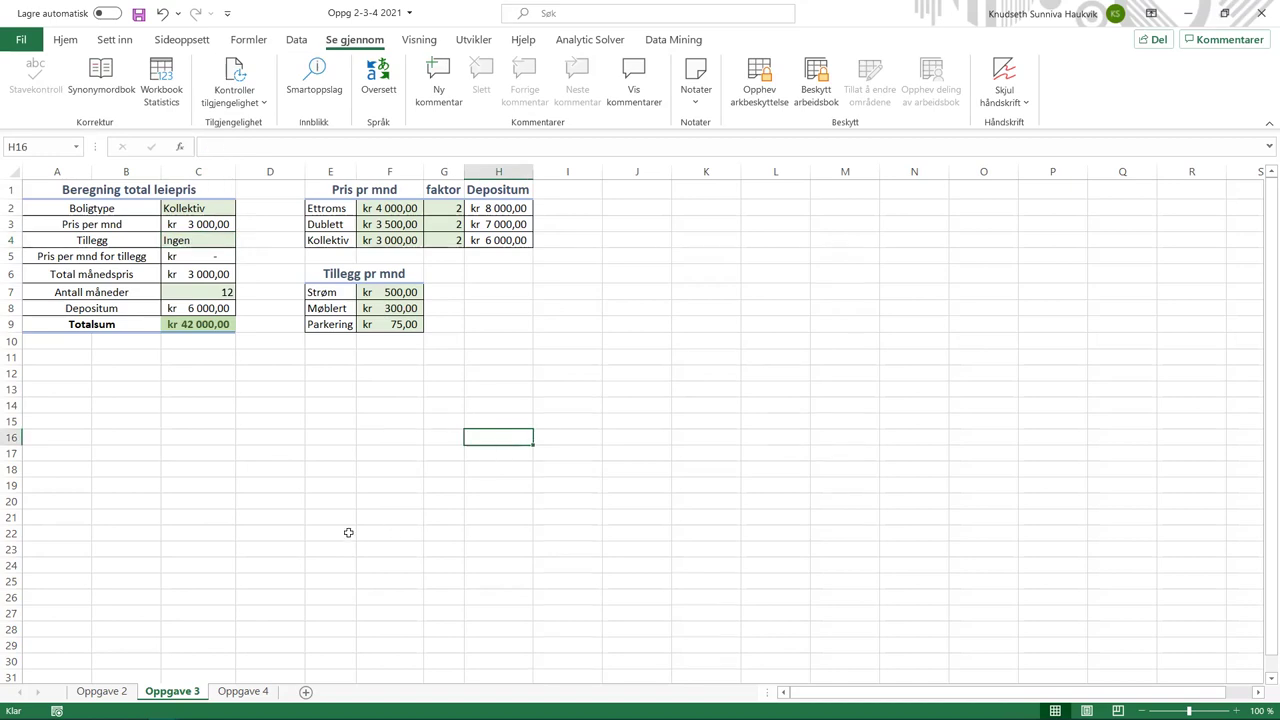
{"action": "left_click", "coordinate": [250, 693]}
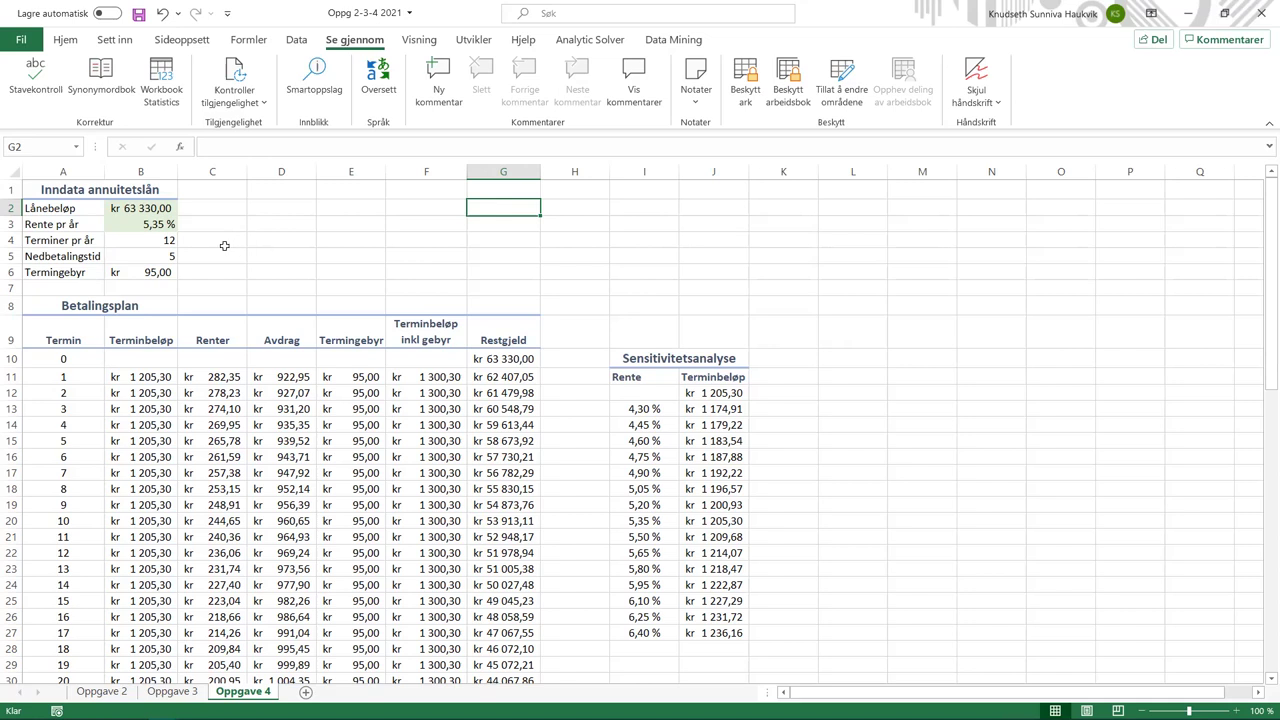
{"action": "scroll", "coordinate": [230, 260], "scroll_direction": "down", "scroll_amount": 2}
{"action": "scroll", "coordinate": [290, 360], "scroll_direction": "up", "scroll_amount": 2}
{"action": "left_click", "coordinate": [140, 224]}
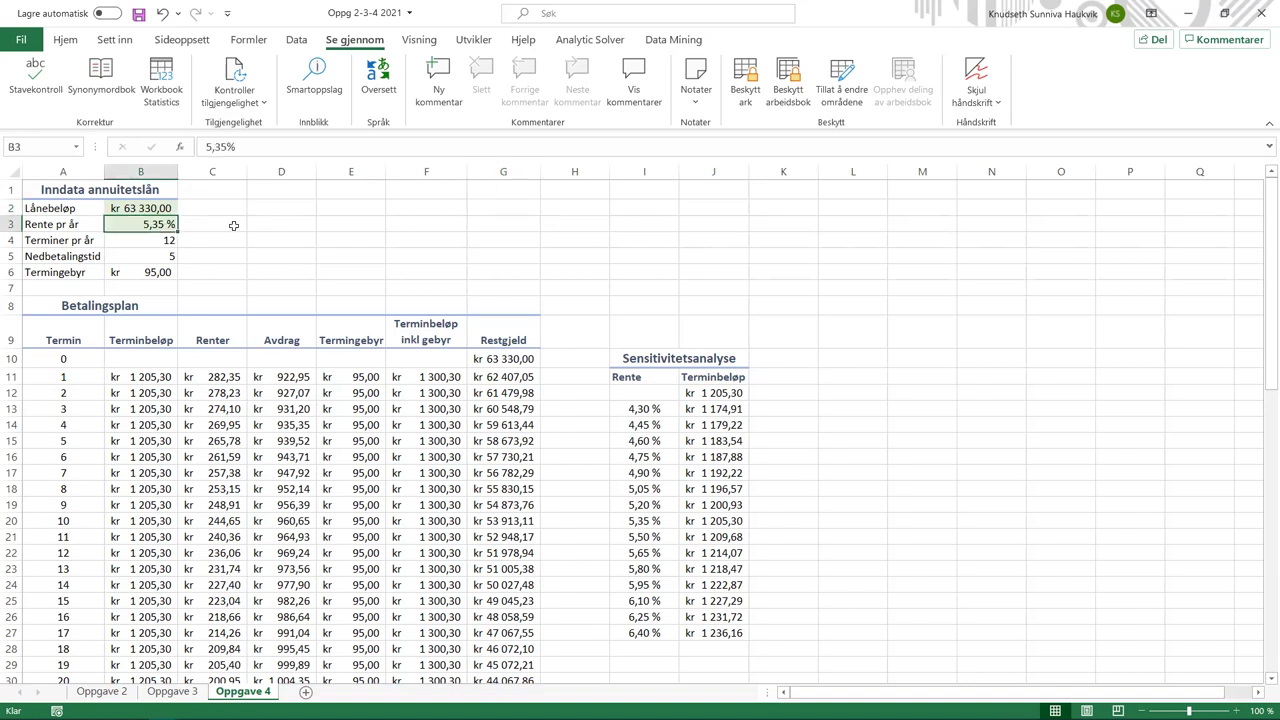
{"action": "left_click", "coordinate": [147, 240]}
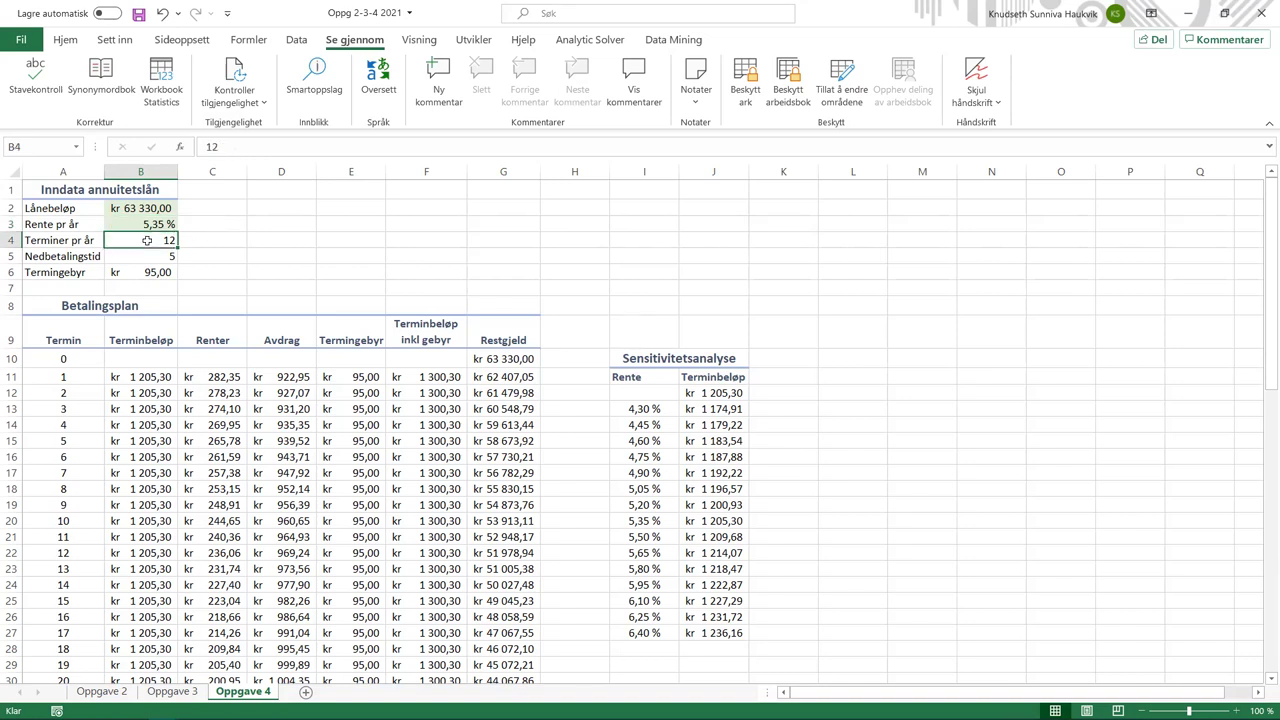
{"action": "left_click", "coordinate": [142, 258]}
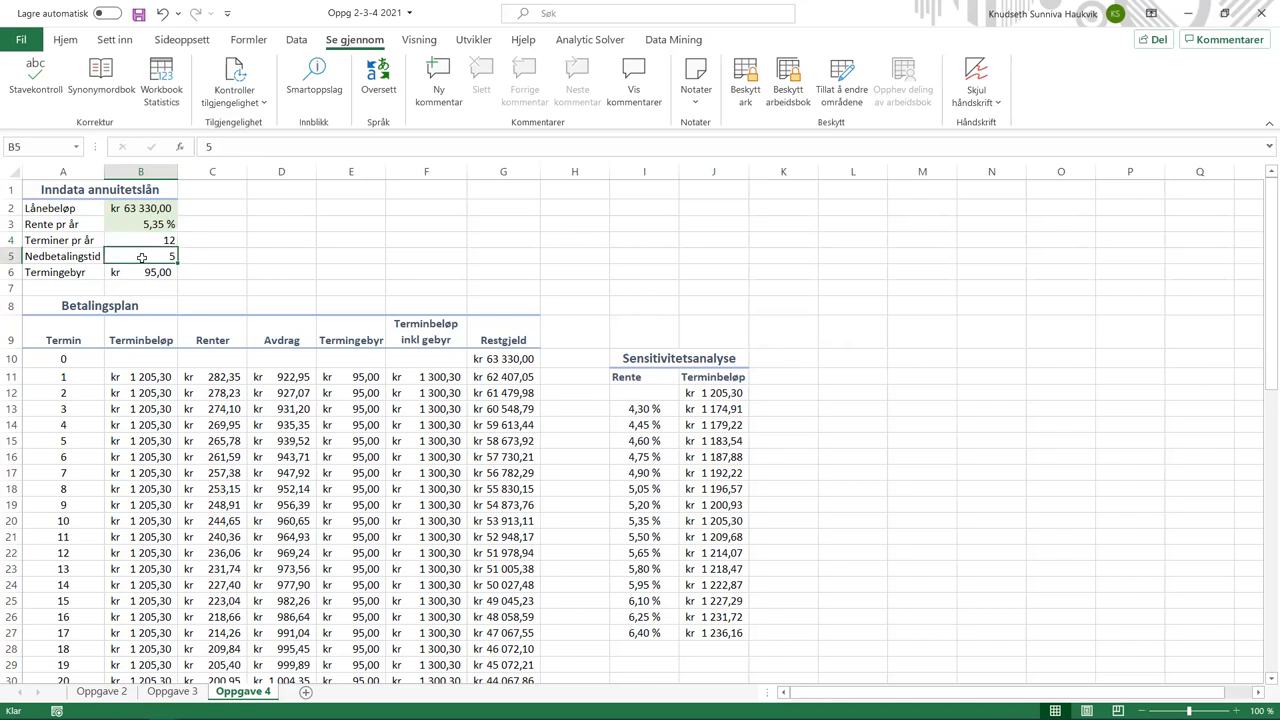
{"action": "left_click", "coordinate": [140, 275]}
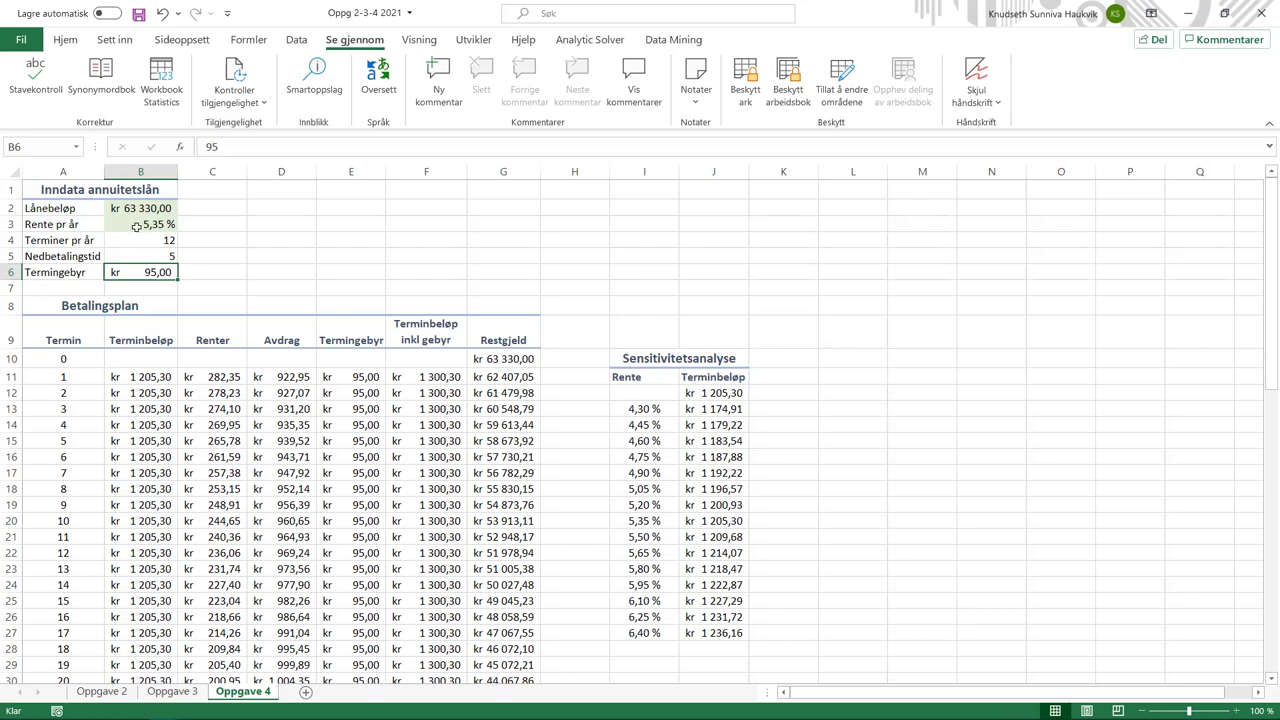
{"action": "left_click", "coordinate": [136, 226]}
{"action": "scroll", "coordinate": [293, 260], "scroll_direction": "down", "scroll_amount": 1}
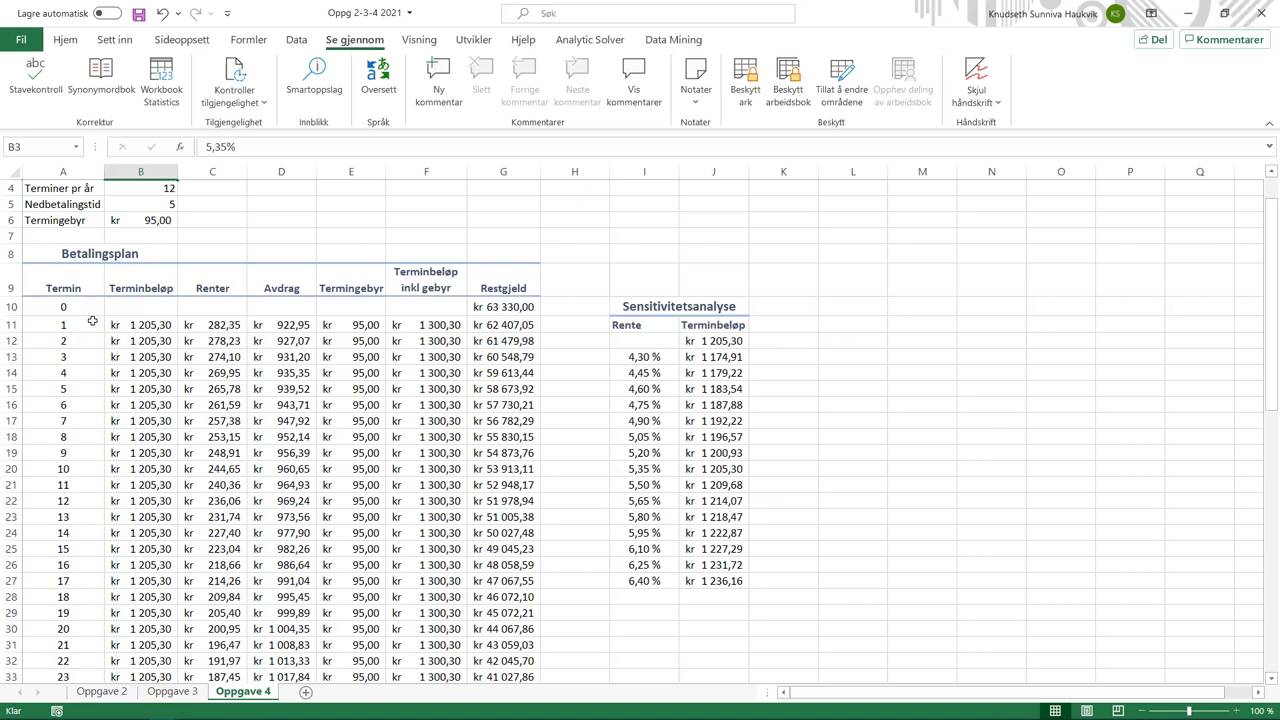
{"action": "left_click", "coordinate": [92, 321]}
{"action": "left_click", "coordinate": [136, 322]}
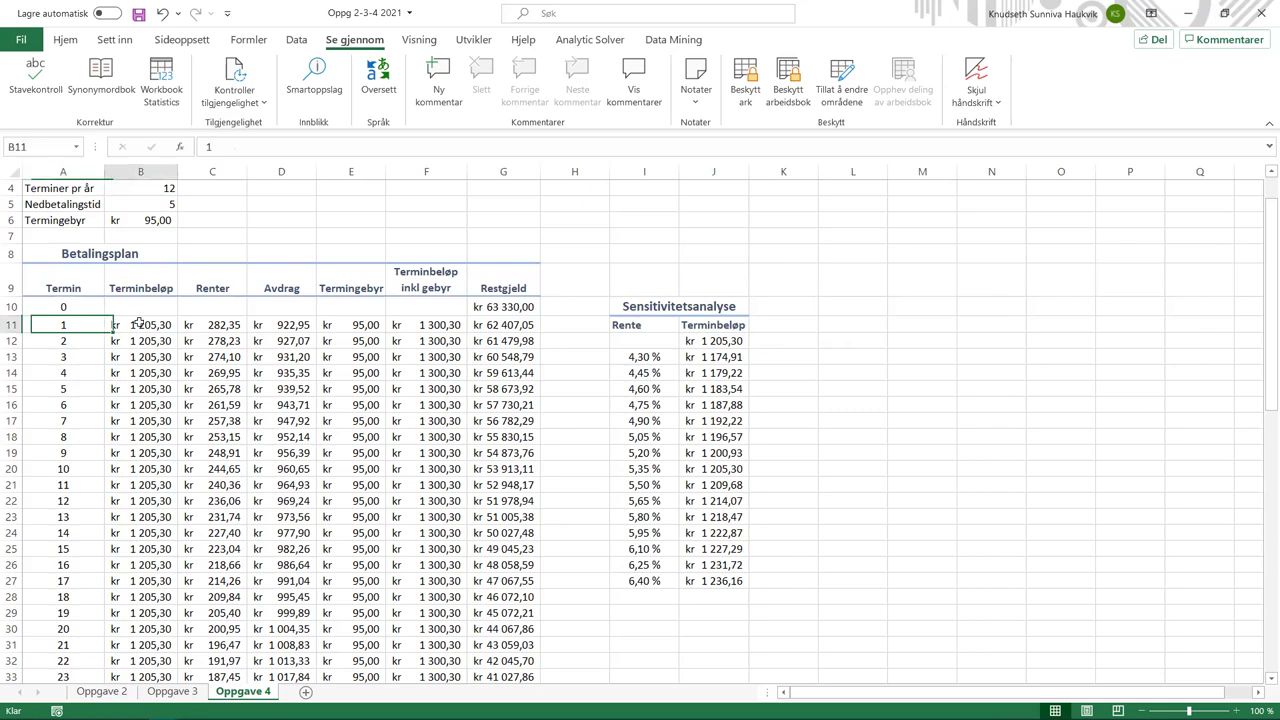
{"action": "scroll", "coordinate": [495, 605], "scroll_direction": "down", "scroll_amount": 6}
{"action": "scroll", "coordinate": [495, 605], "scroll_direction": "down", "scroll_amount": 4}
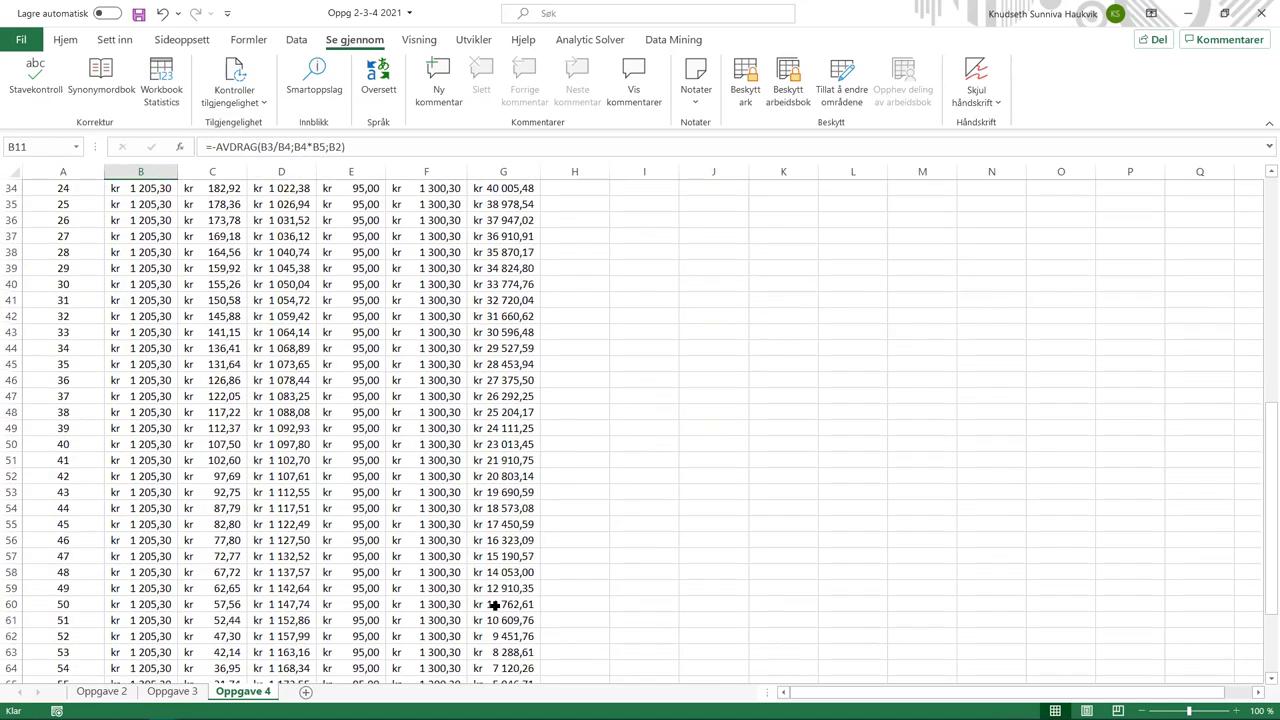
{"action": "scroll", "coordinate": [495, 605], "scroll_direction": "down", "scroll_amount": 6}
{"action": "left_click", "coordinate": [513, 476]}
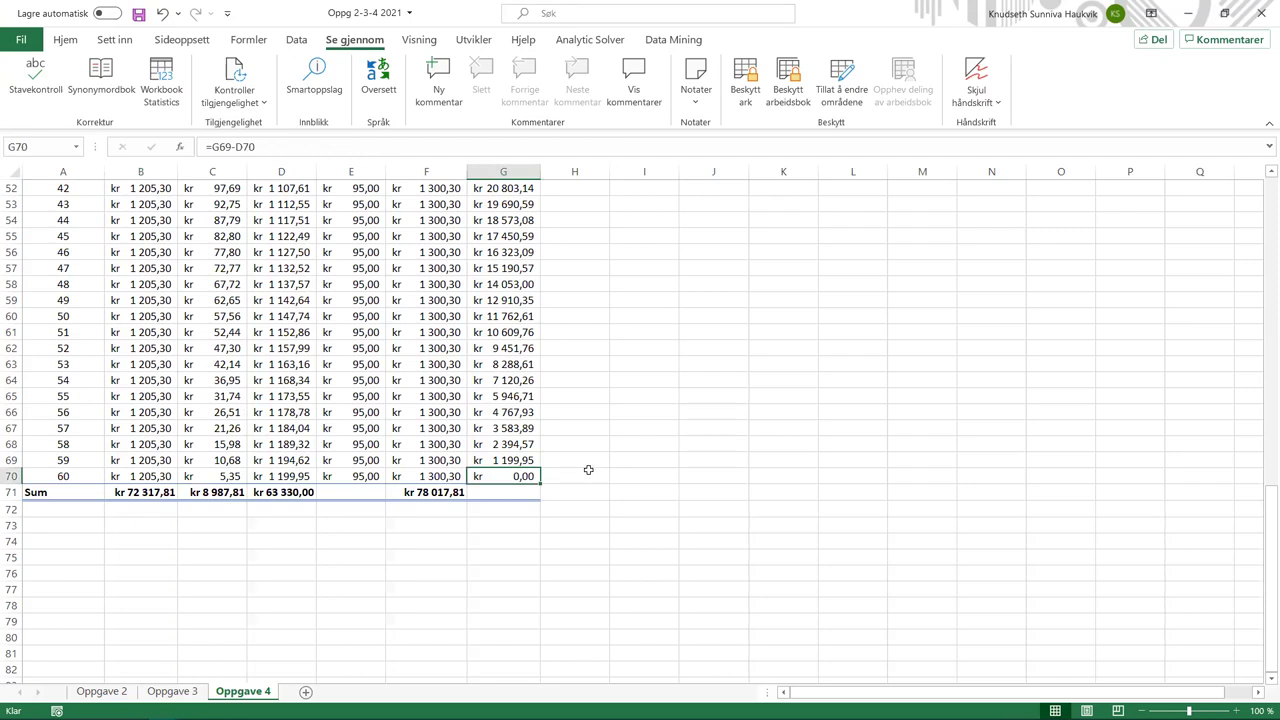
{"action": "scroll", "coordinate": [589, 477], "scroll_direction": "up", "scroll_amount": 11}
{"action": "scroll", "coordinate": [600, 491], "scroll_direction": "up", "scroll_amount": 6}
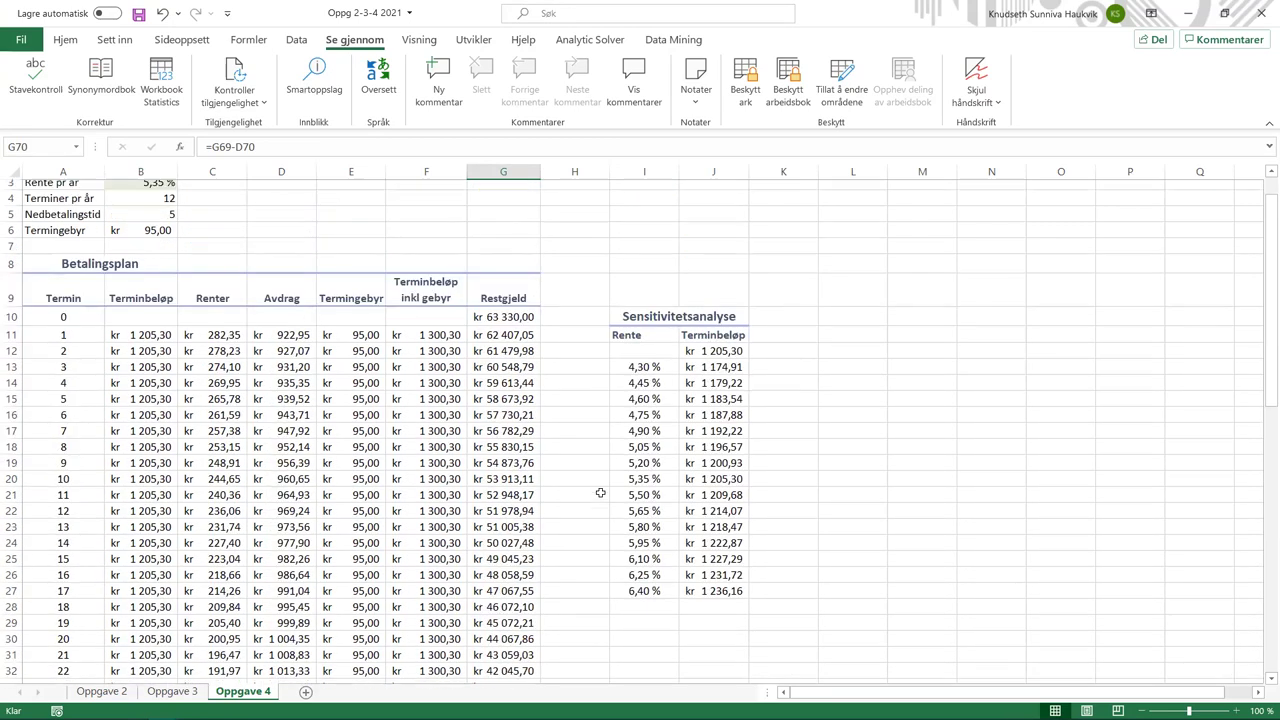
{"action": "left_click", "coordinate": [576, 328]}
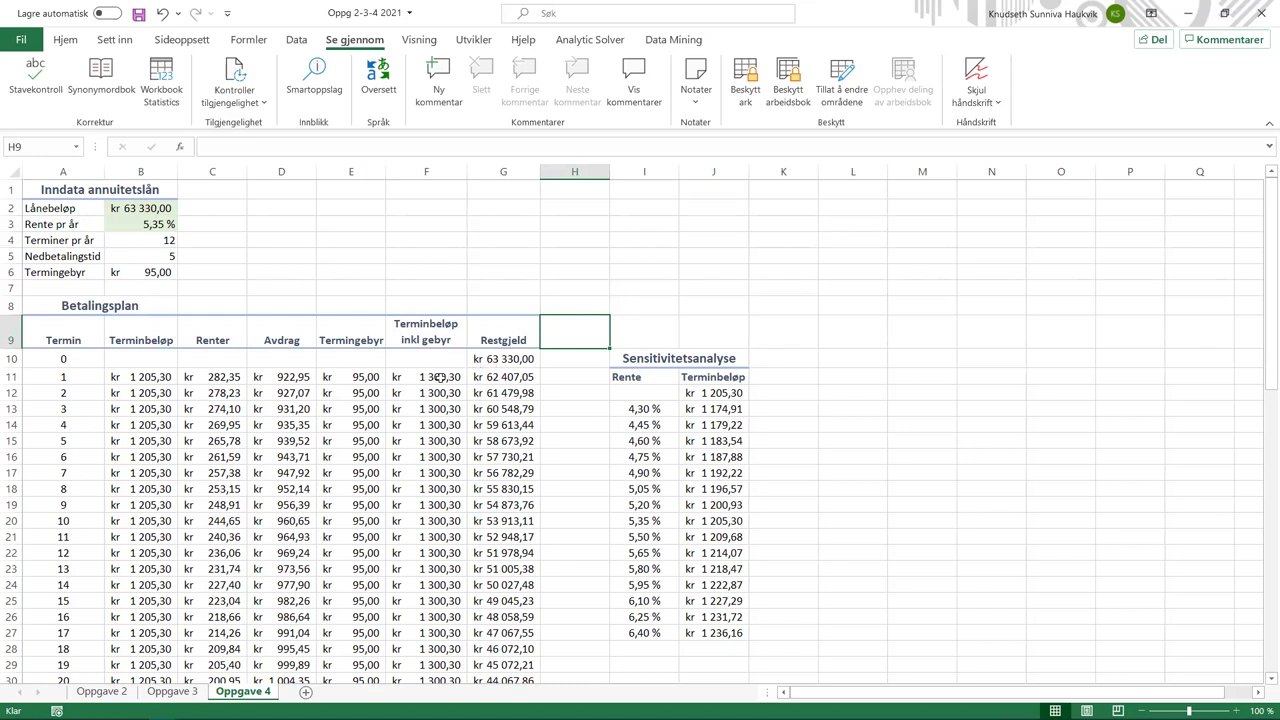
{"action": "left_click", "coordinate": [297, 286]}
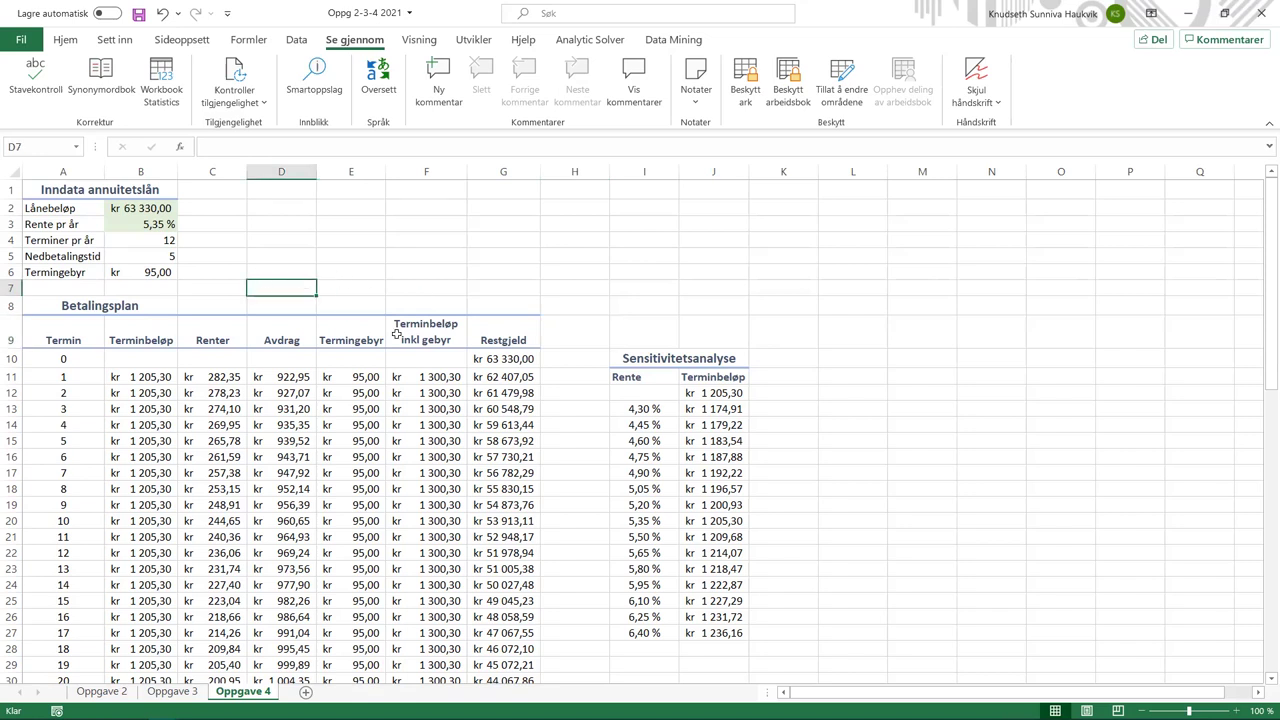
{"action": "left_click", "coordinate": [440, 378]}
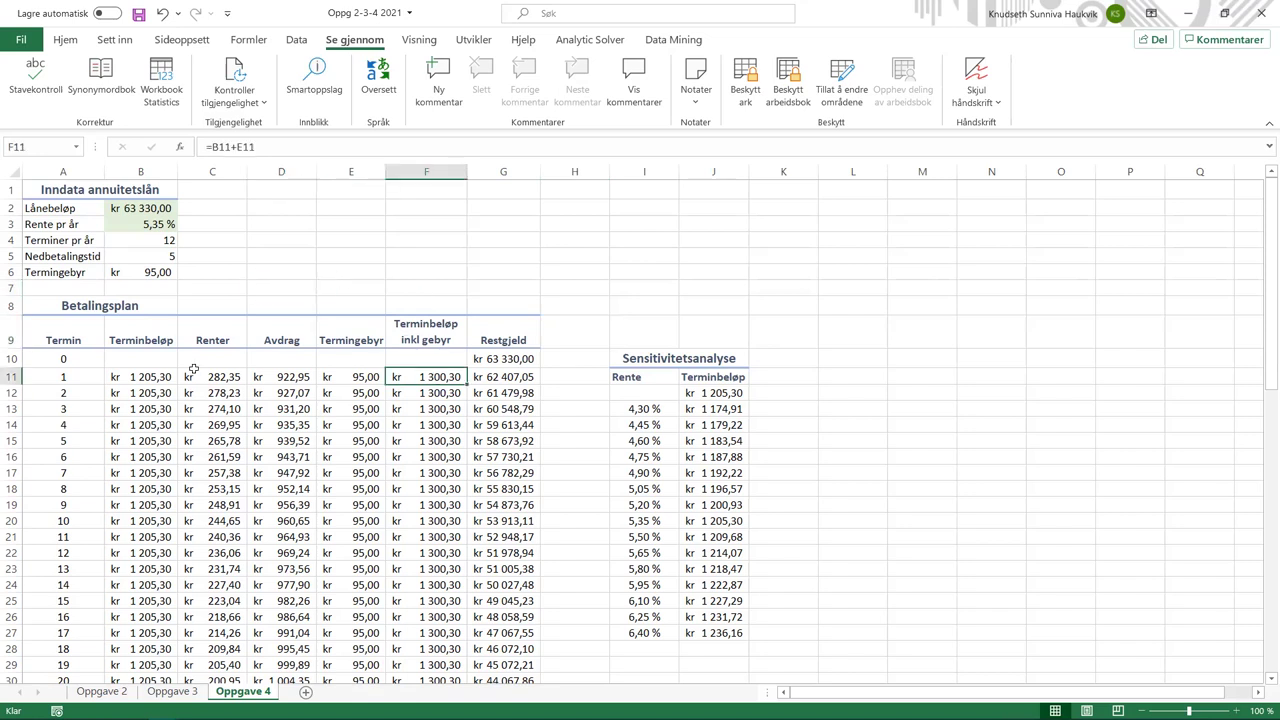
{"action": "left_click", "coordinate": [158, 376]}
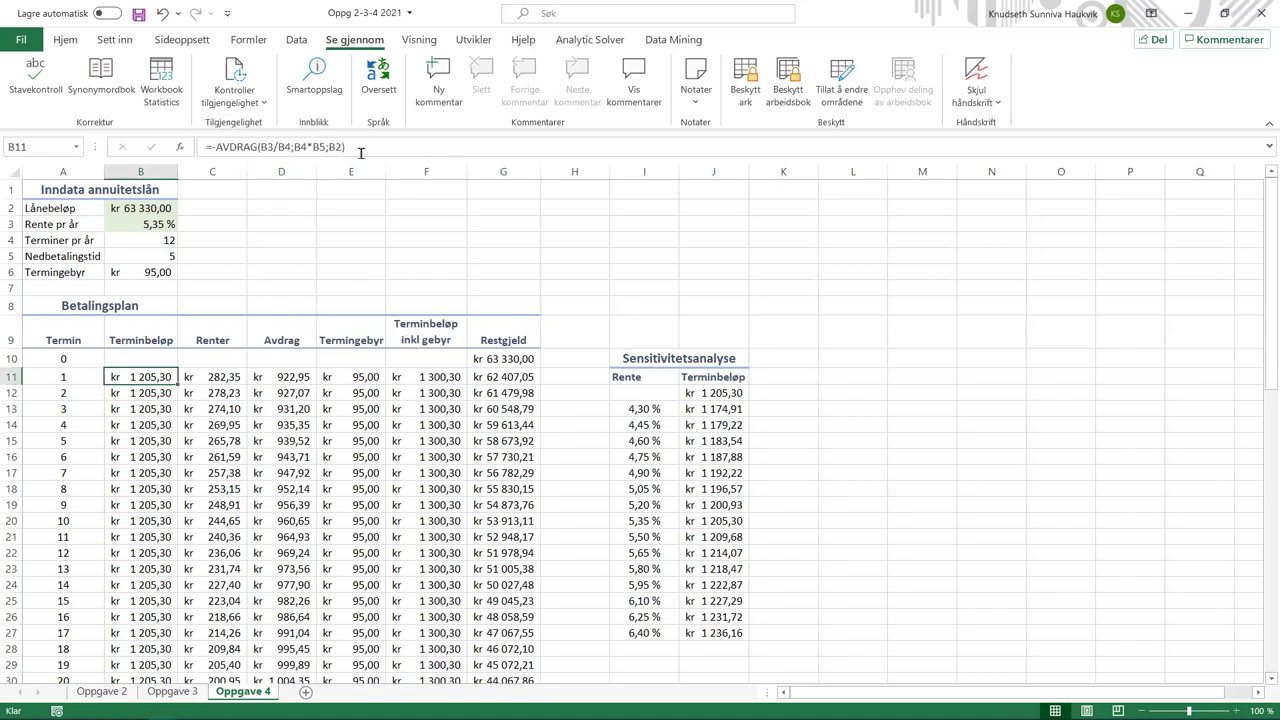
{"action": "left_click", "coordinate": [265, 147]}
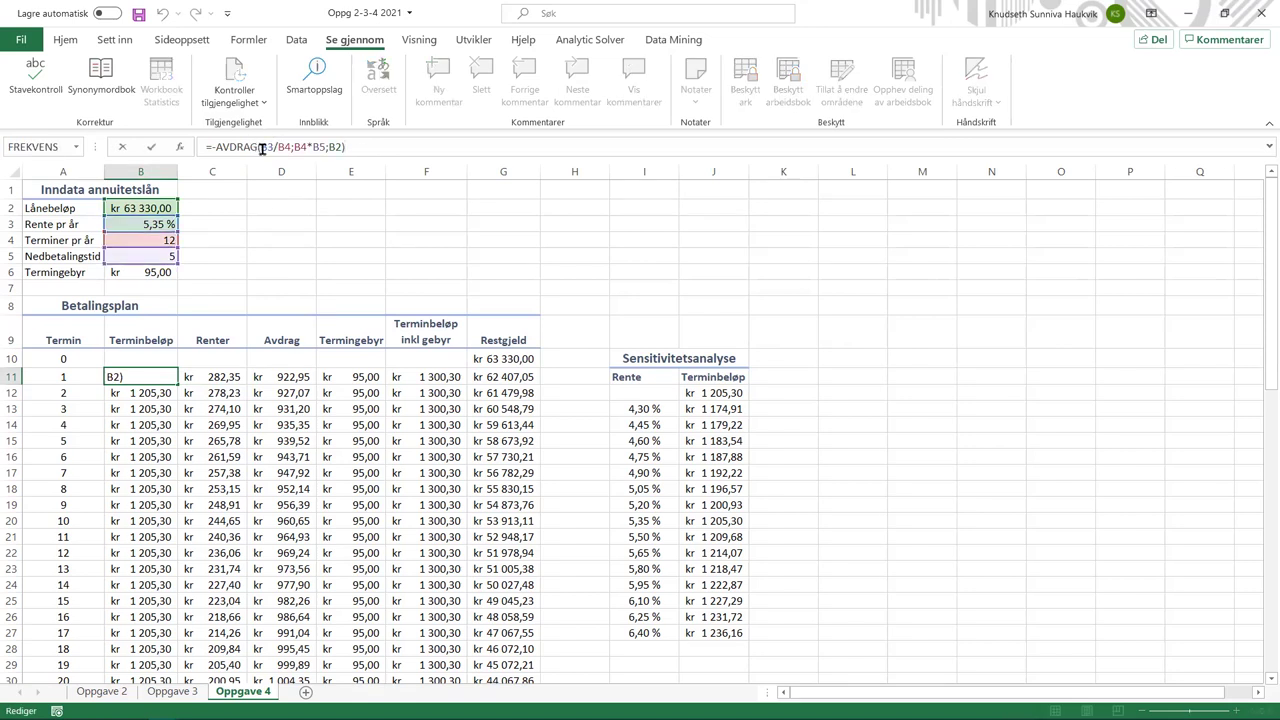
{"action": "left_click", "coordinate": [163, 392]}
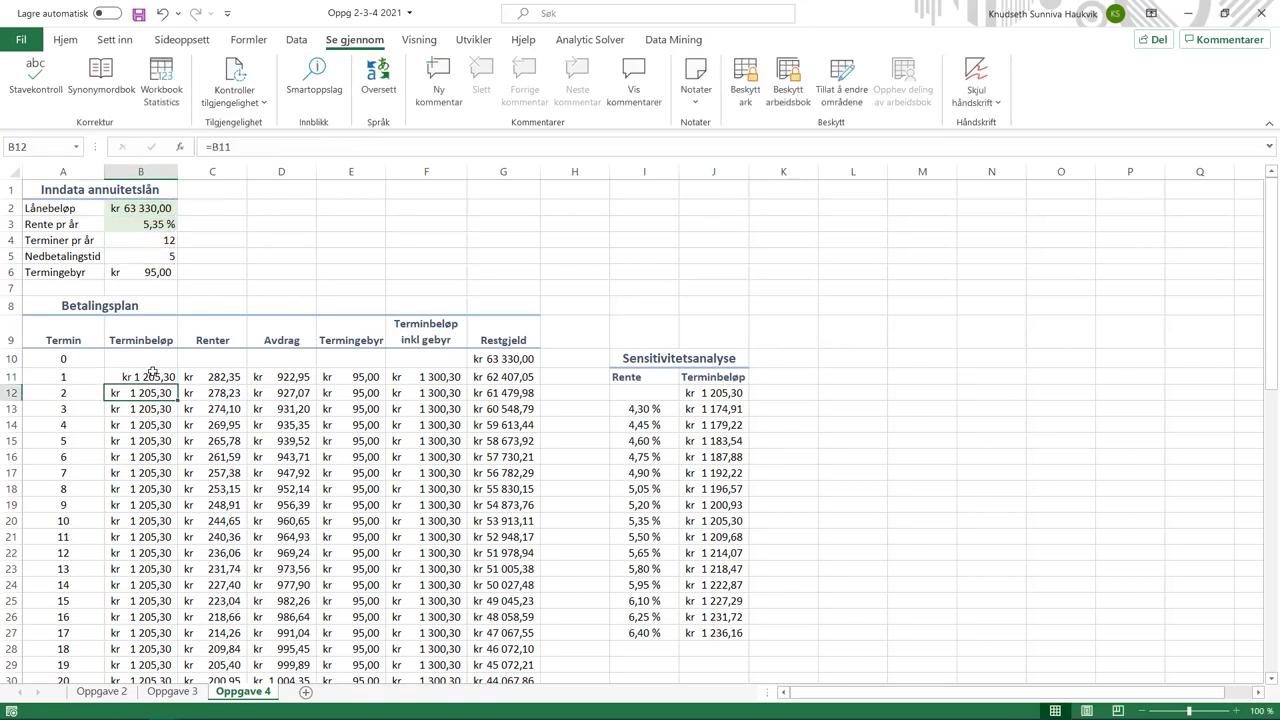
{"action": "left_click", "coordinate": [154, 376]}
{"action": "left_click", "coordinate": [297, 146]}
{"action": "left_click", "coordinate": [273, 147]}
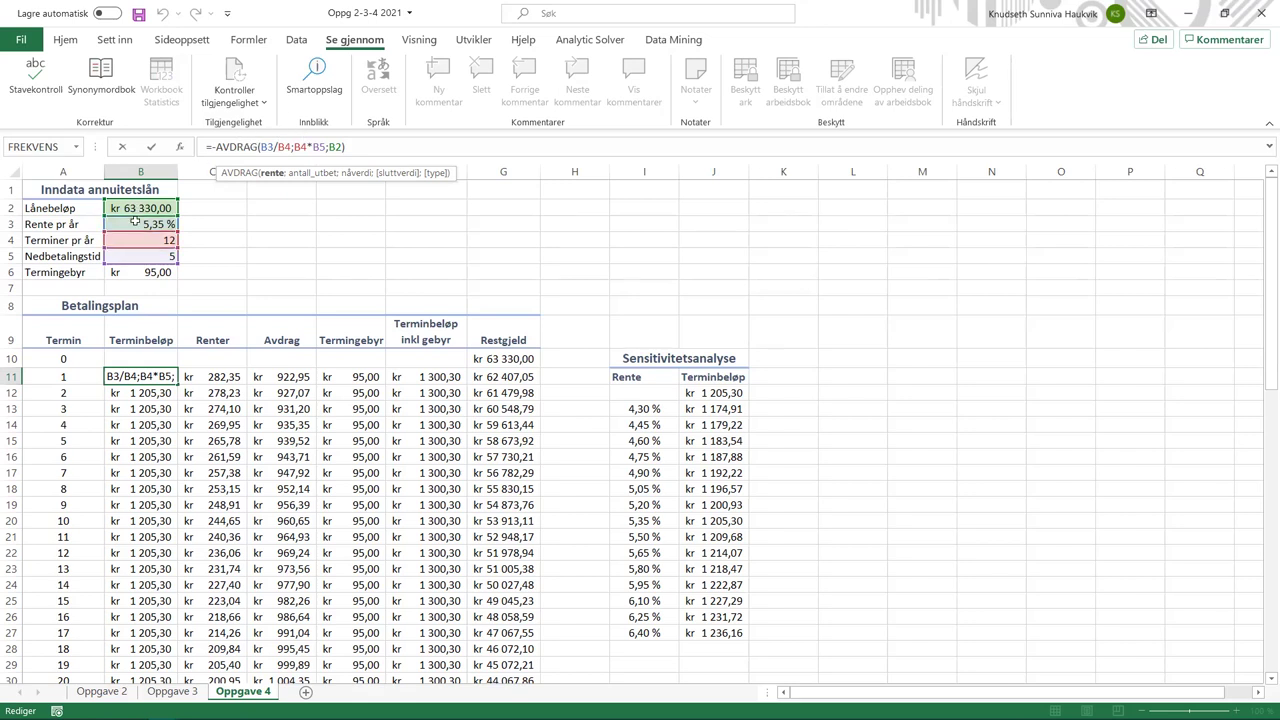
{"action": "left_click", "coordinate": [309, 147]}
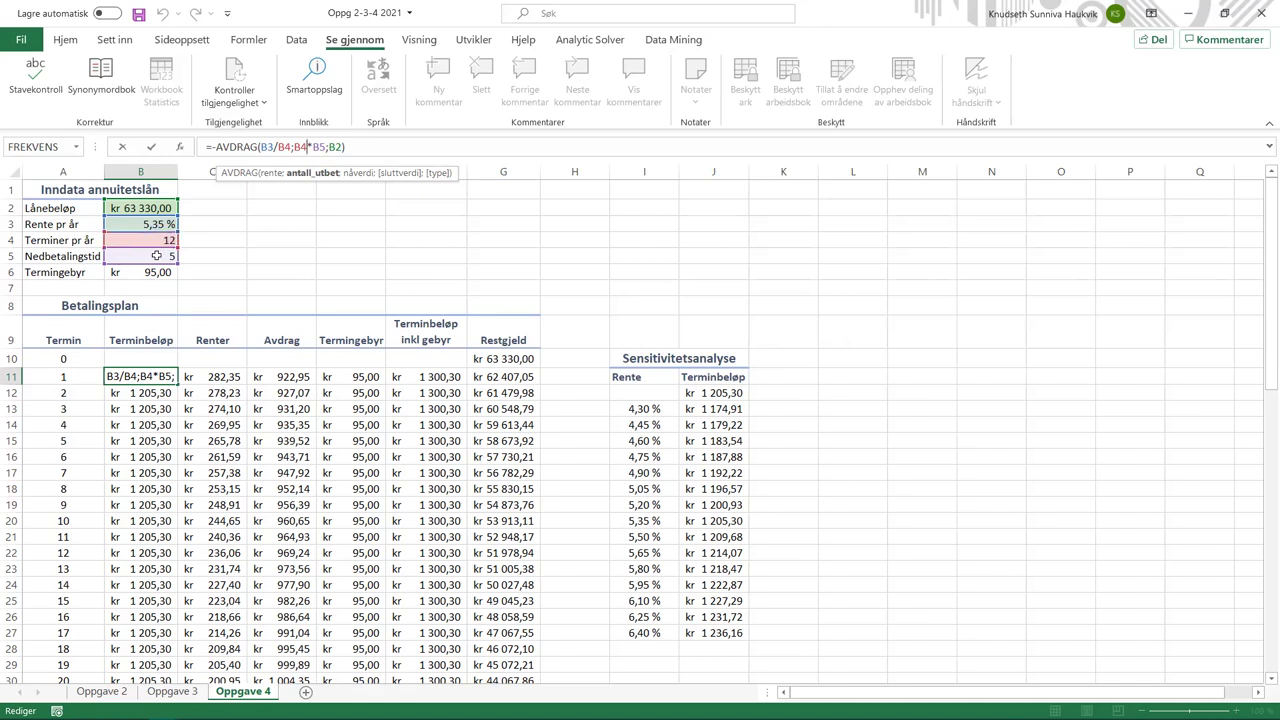
{"action": "left_click", "coordinate": [336, 147]}
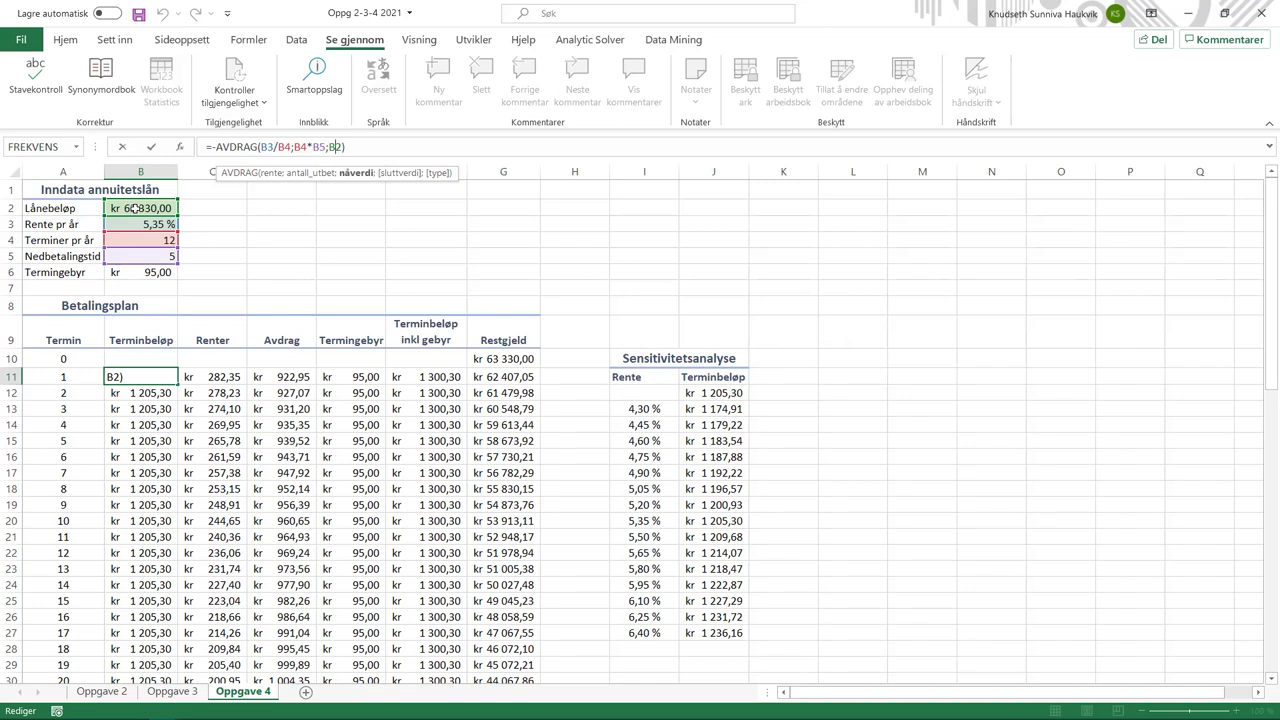
{"action": "key", "text": "Return"}
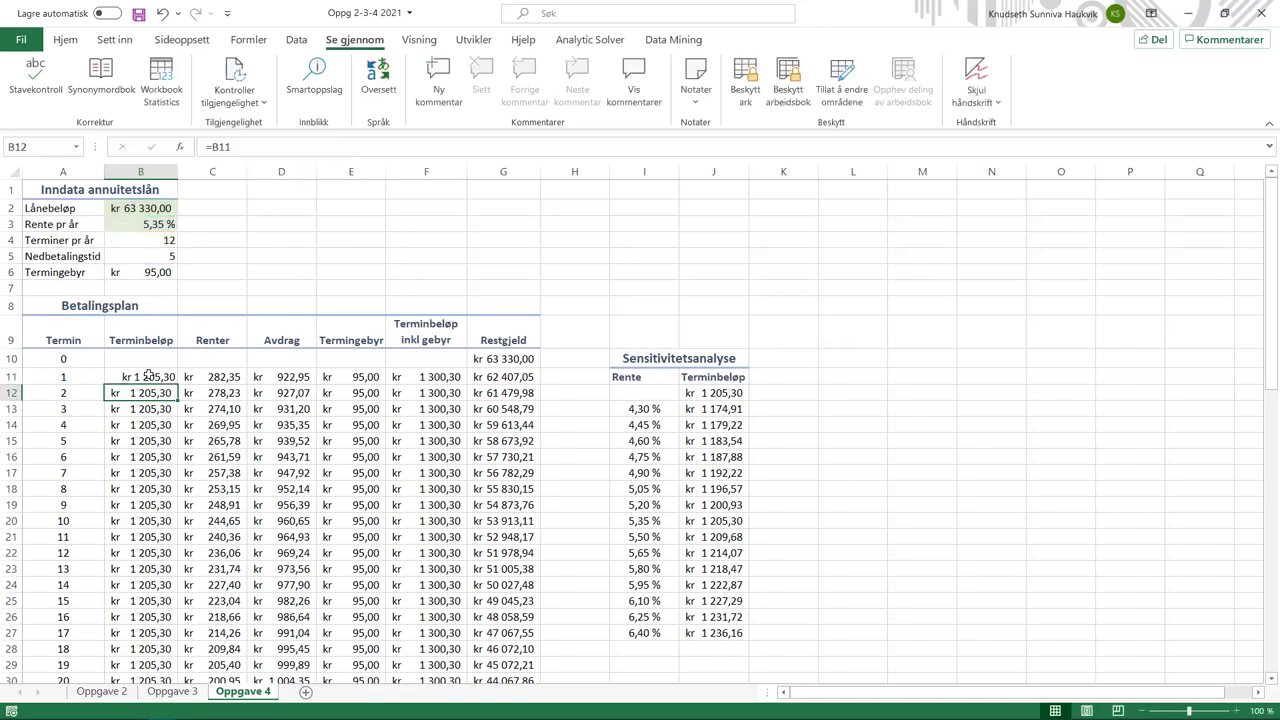
{"action": "left_click", "coordinate": [148, 376]}
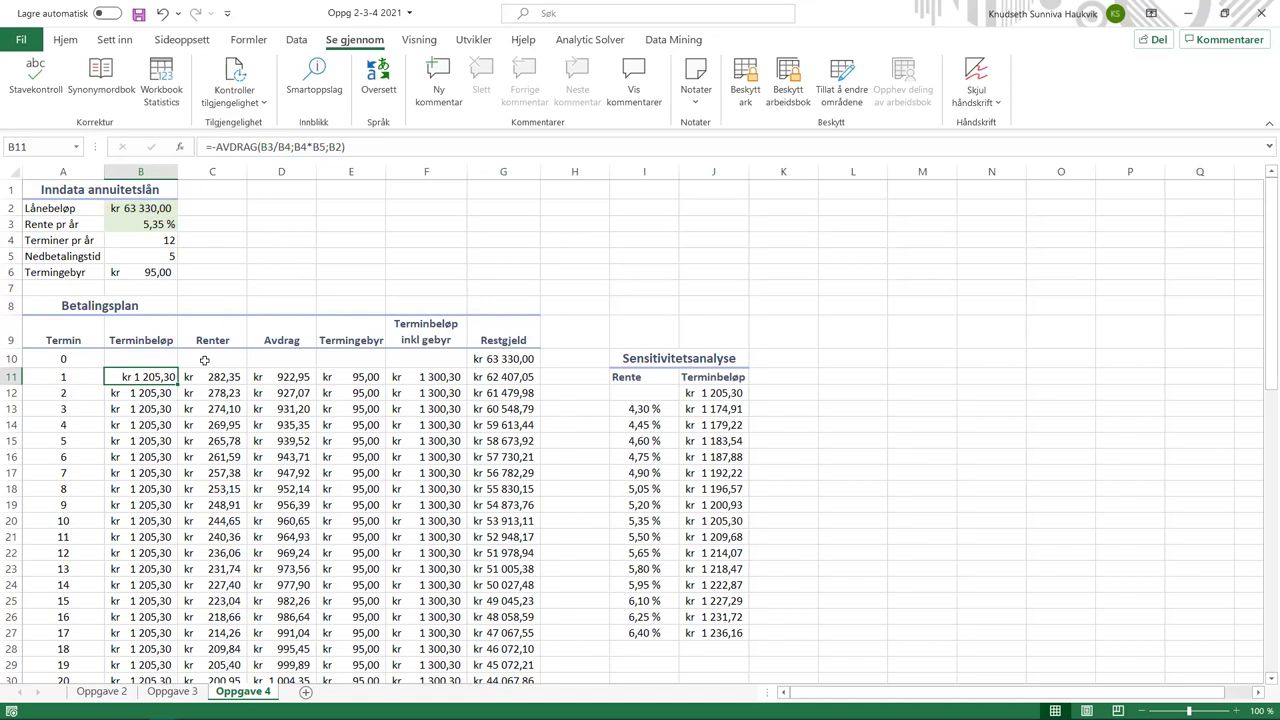
Compare the payment formulas in B11 and B12 and the term number in A11.
{"action": "left_click", "coordinate": [140, 389]}
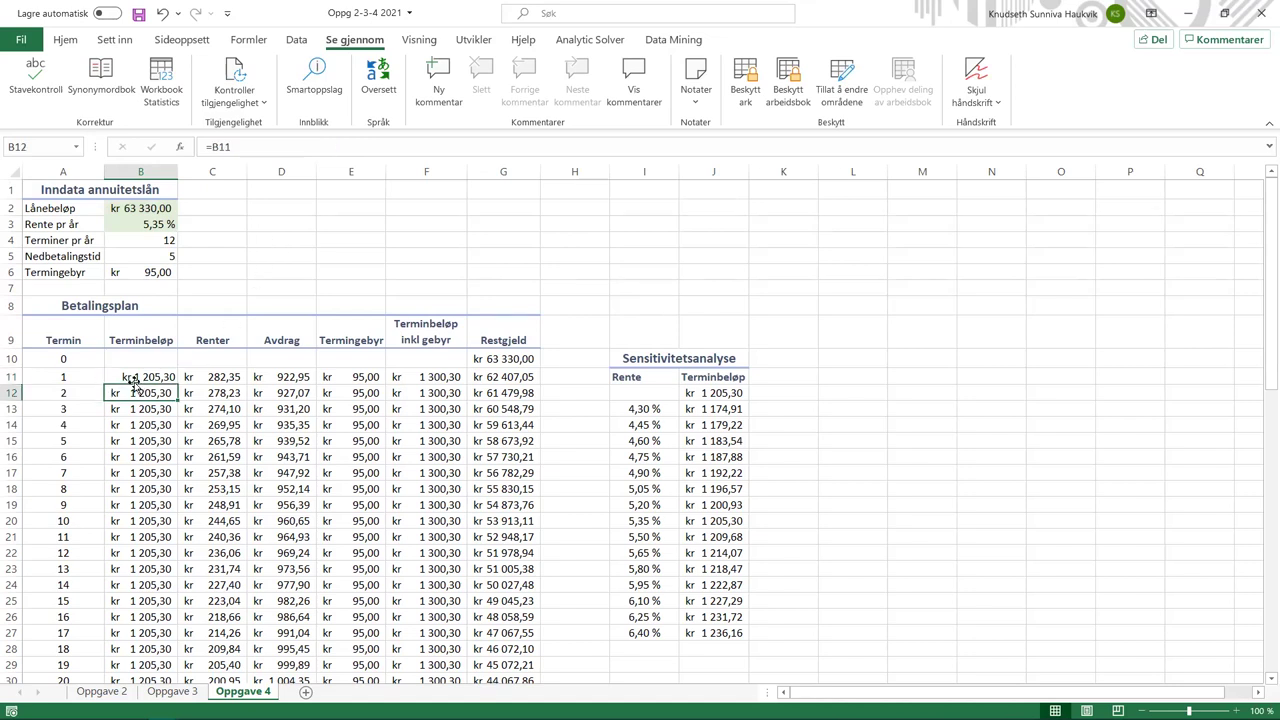
{"action": "left_click", "coordinate": [131, 376]}
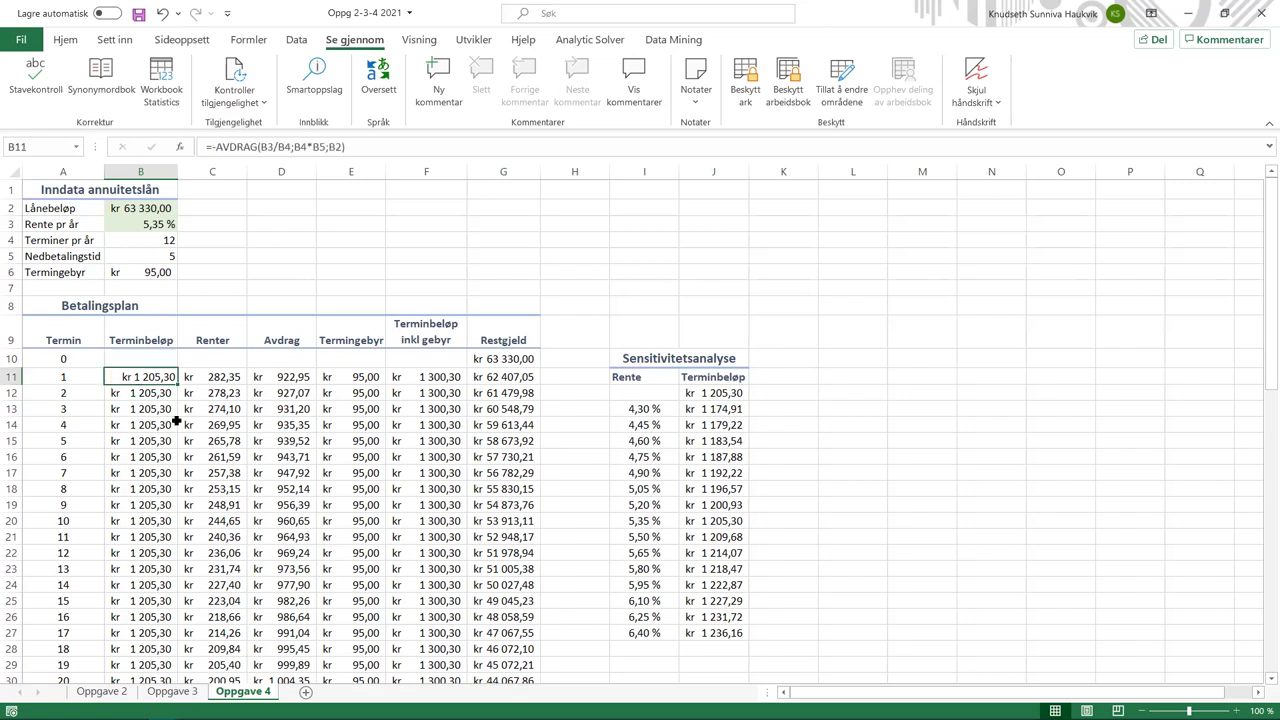
{"action": "left_click", "coordinate": [150, 396]}
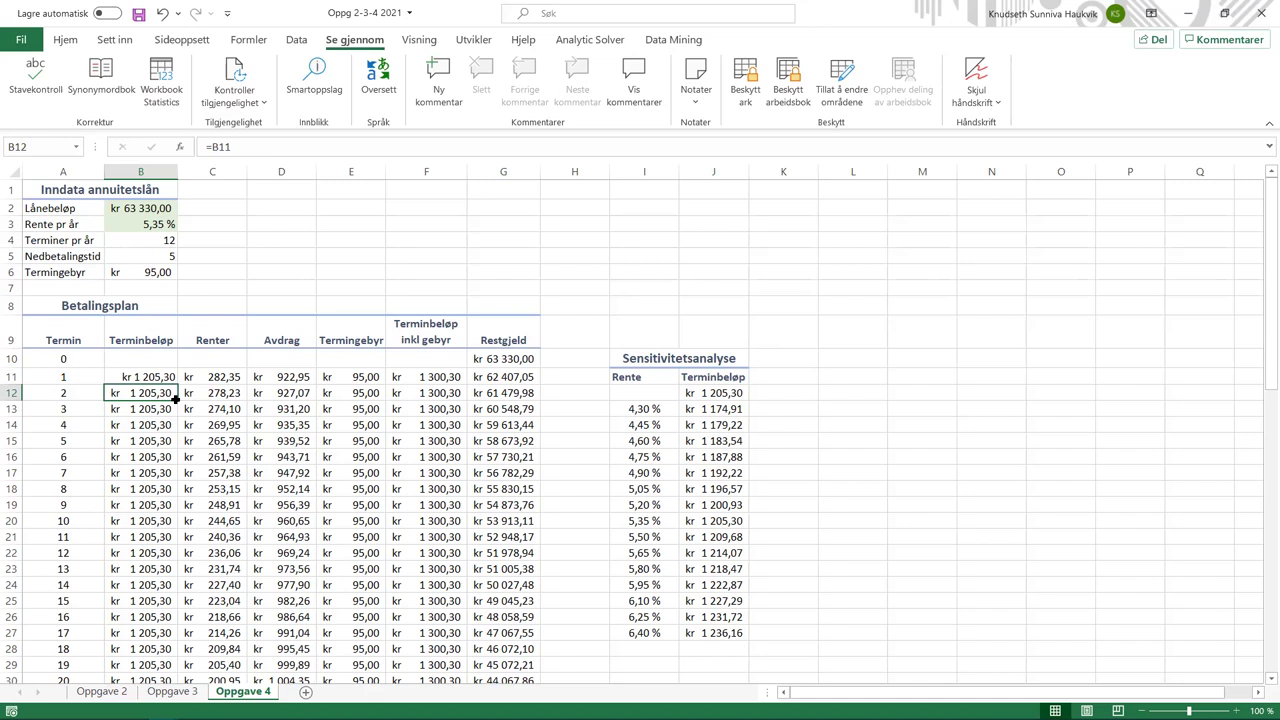
{"action": "left_click", "coordinate": [78, 374]}
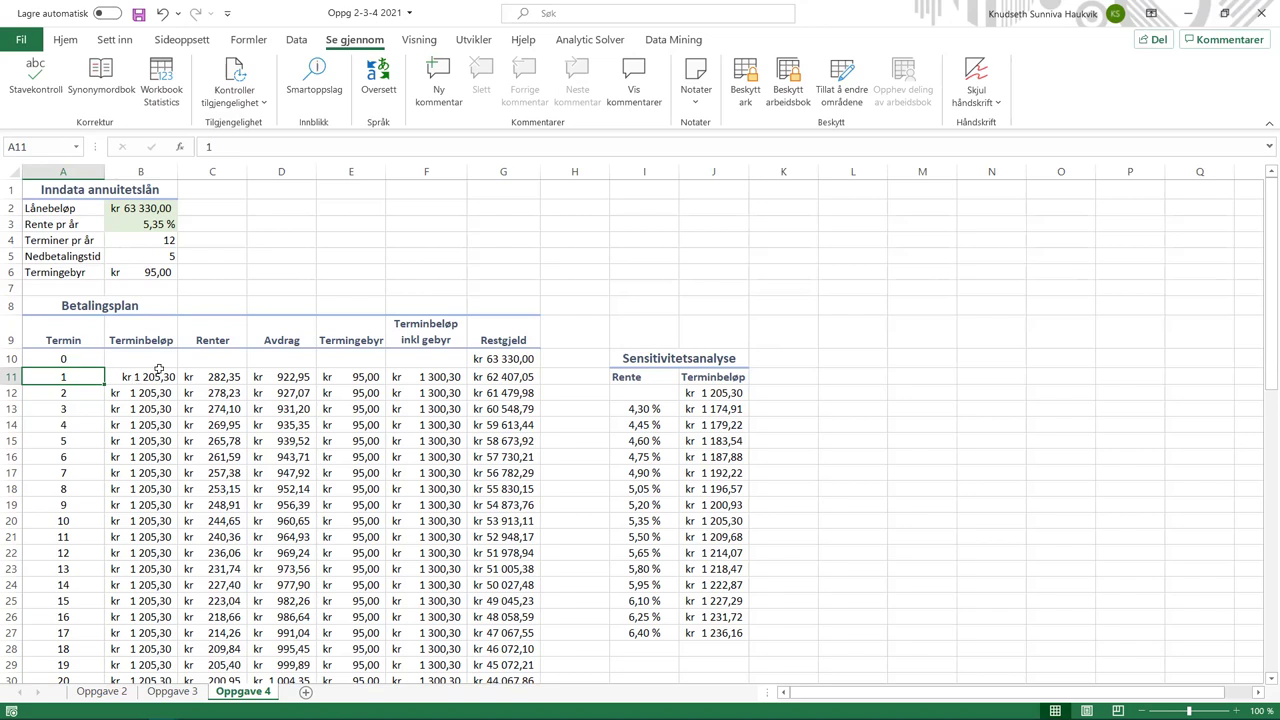
{"action": "left_click", "coordinate": [145, 379]}
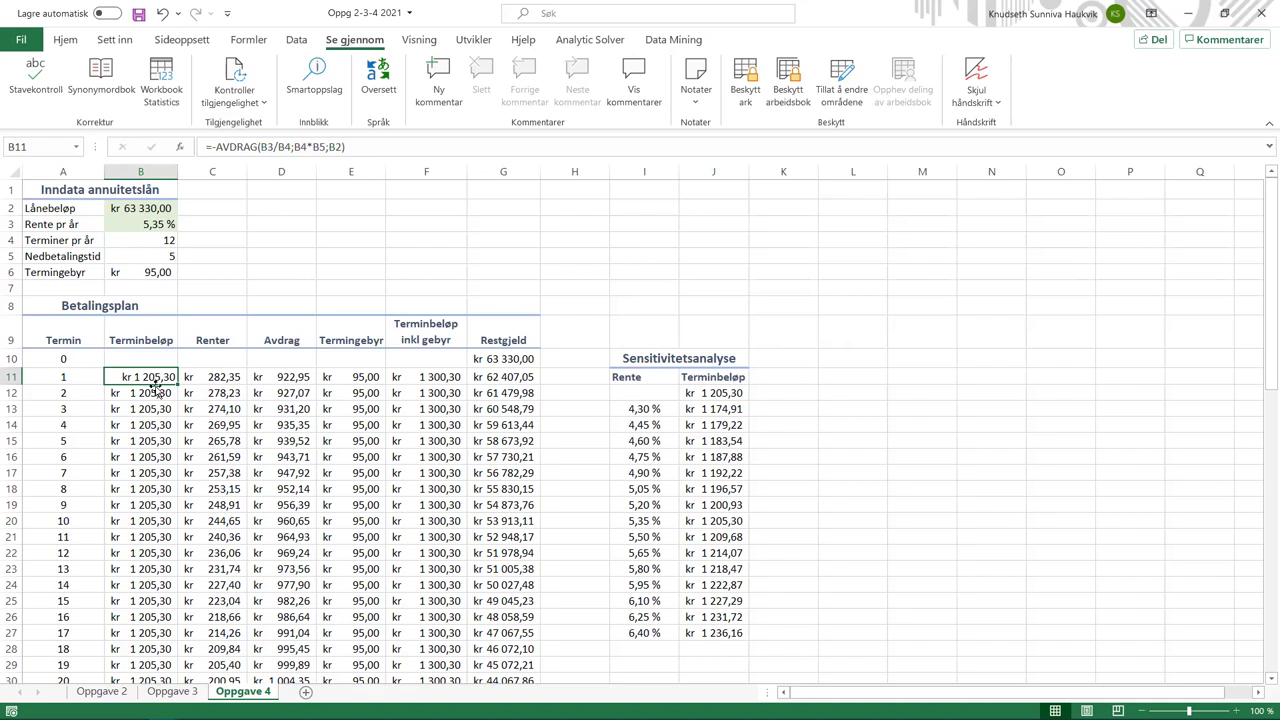
Make B3, B4, B5 and B2 absolute in B11's =-AVDRAG formula, still kr 1 205,30.
{"action": "left_click", "coordinate": [266, 148]}
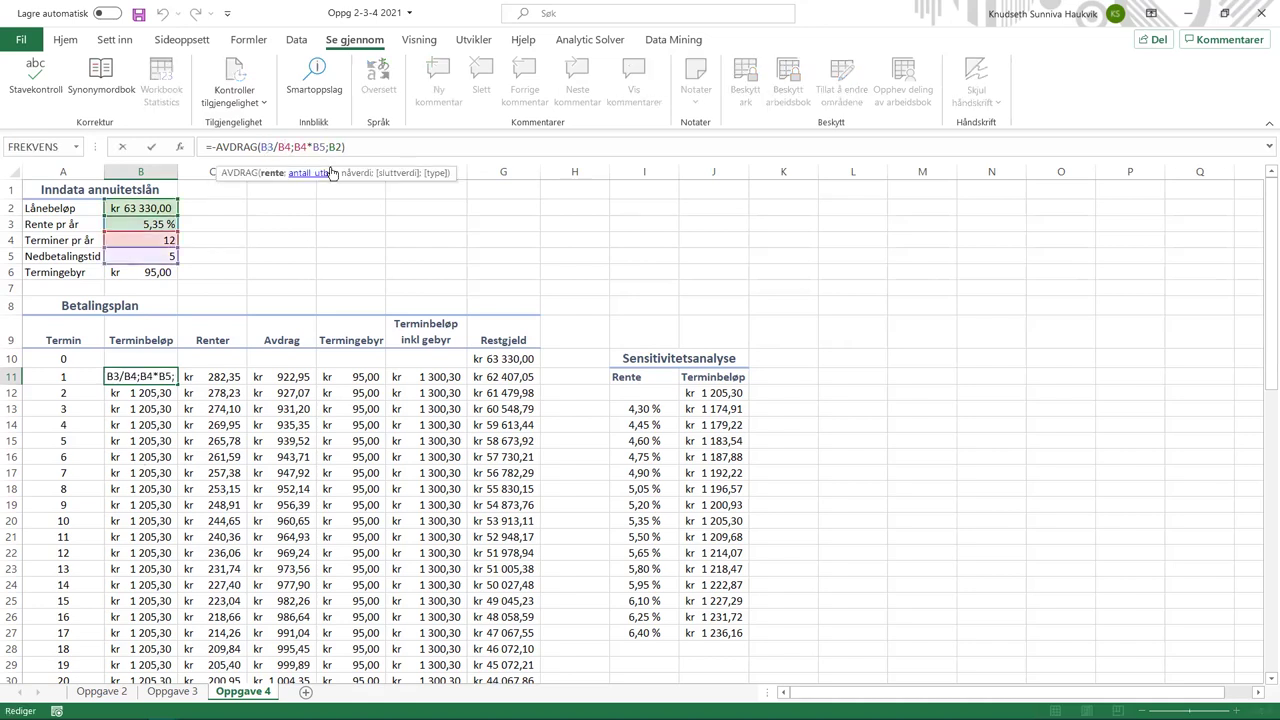
{"action": "key", "text": "F4"}
{"action": "key", "text": "F4"}
{"action": "double_click", "coordinate": [322, 147]}
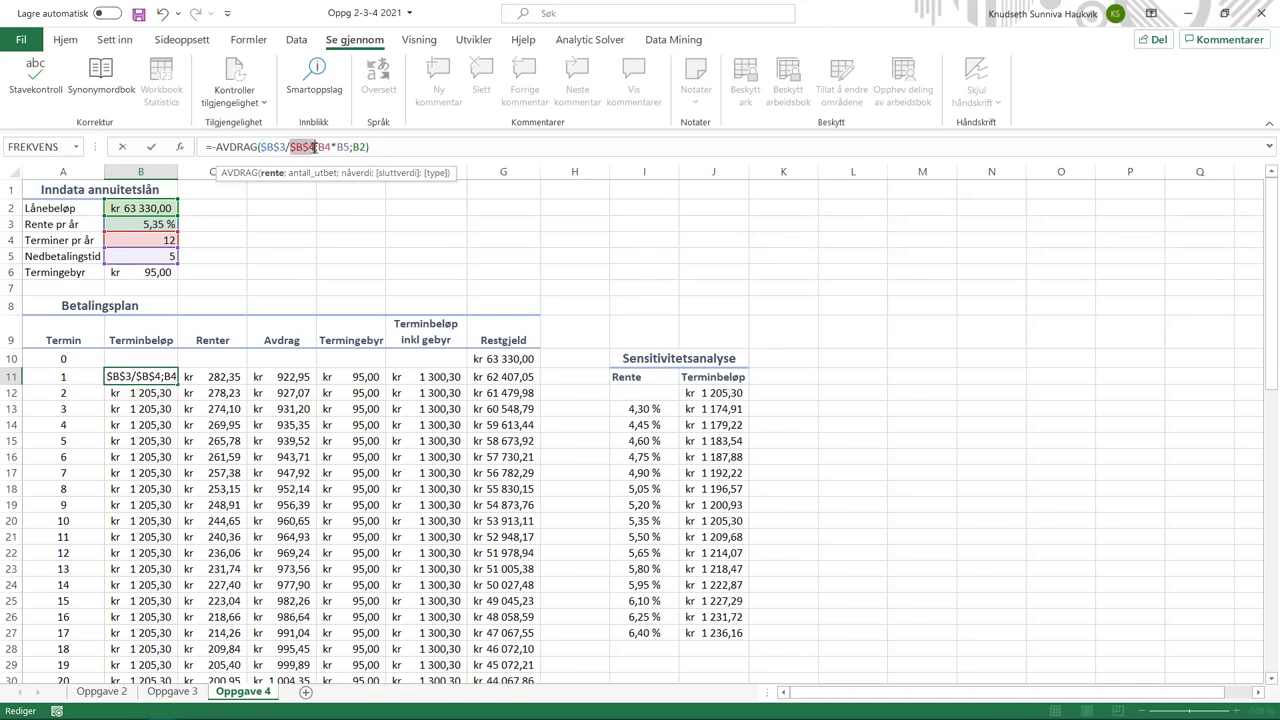
{"action": "key", "text": "F4"}
{"action": "double_click", "coordinate": [356, 147]}
{"action": "key", "text": "F4"}
{"action": "double_click", "coordinate": [392, 147]}
{"action": "key", "text": "F4"}
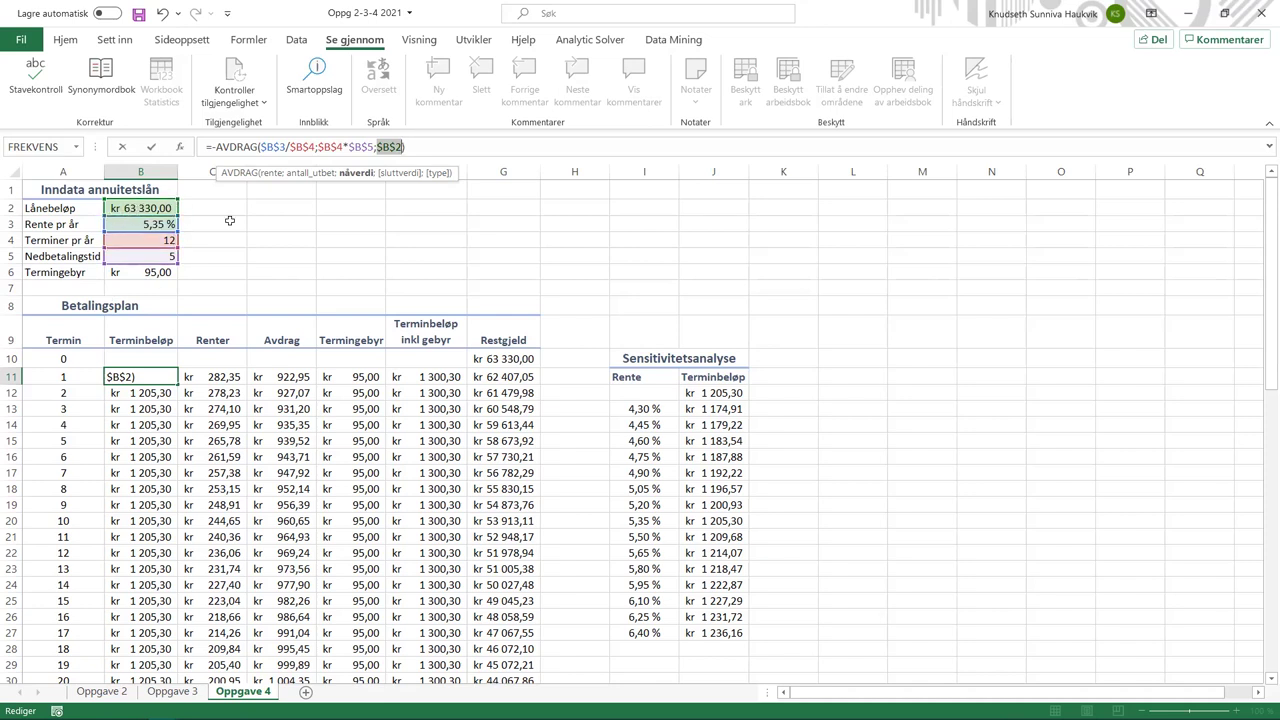
{"action": "key", "text": "Return"}
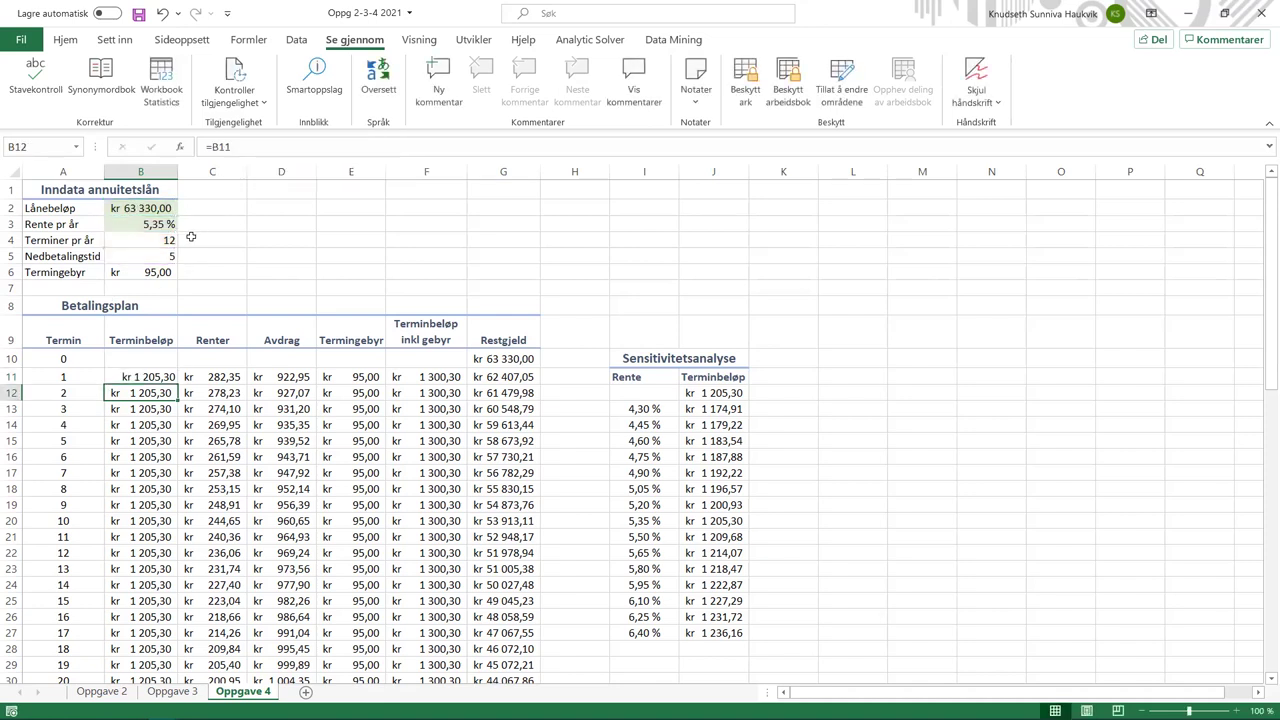
{"action": "left_click", "coordinate": [147, 378]}
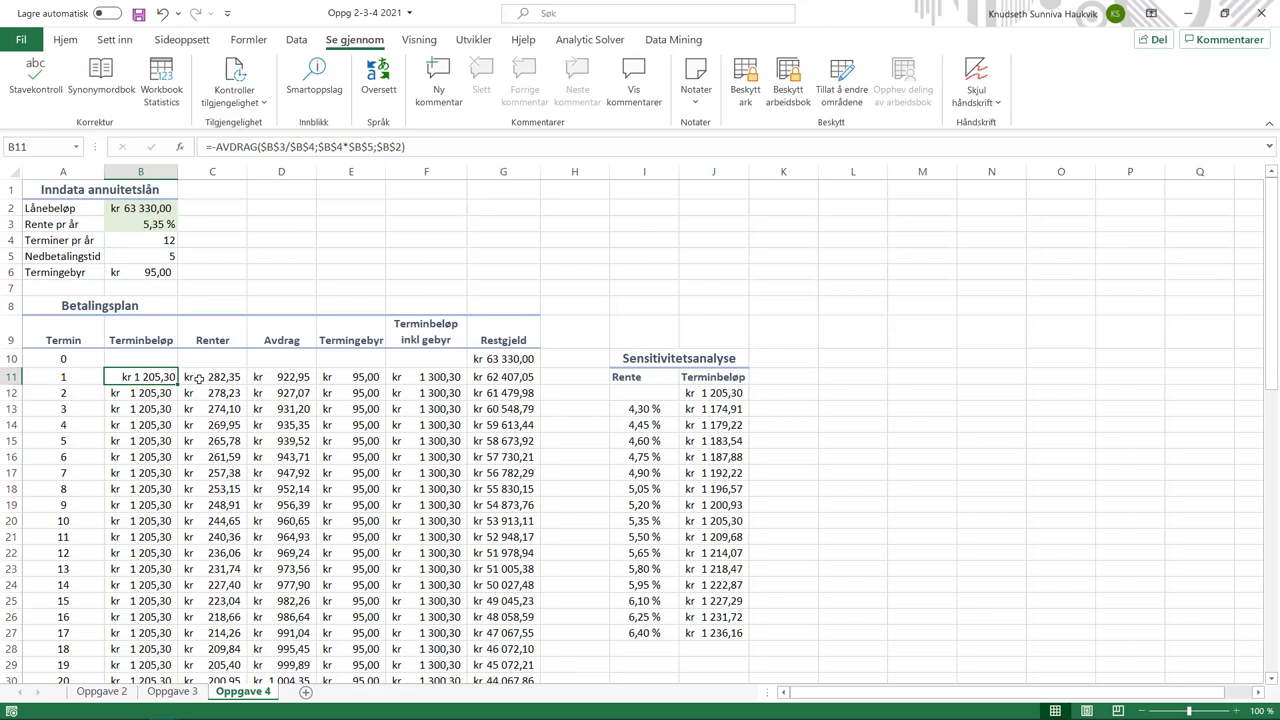
{"action": "left_click", "coordinate": [201, 378]}
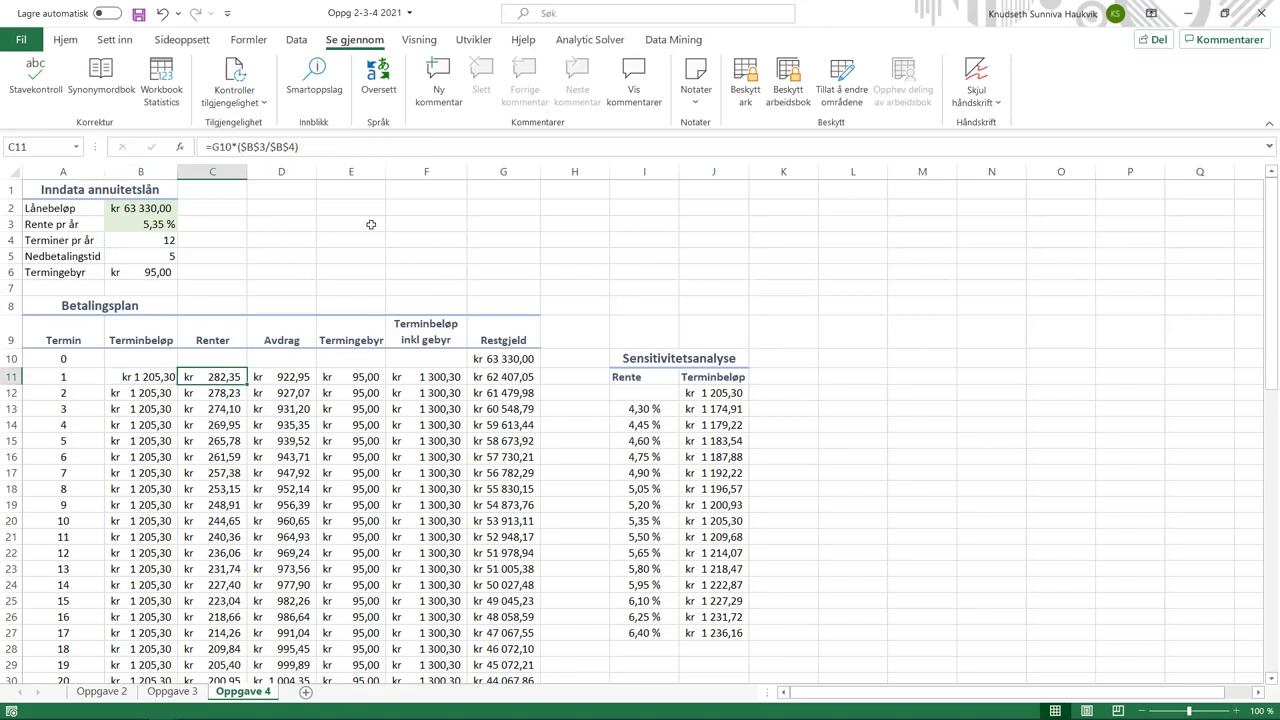
Set C12 to =G11*($B$3/$B$4) and verify C11 =G10*($B$3/$B$4) gives kr 282,35.
{"action": "left_click", "coordinate": [338, 152]}
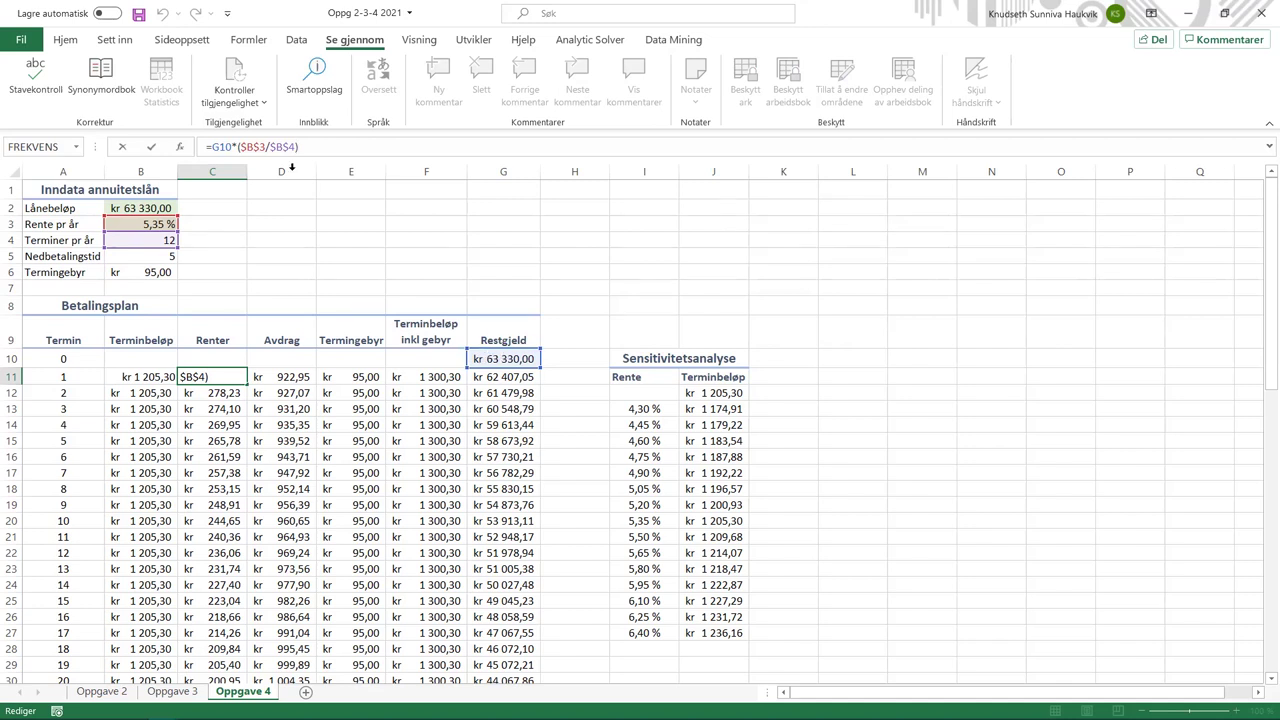
{"action": "left_click", "coordinate": [254, 147]}
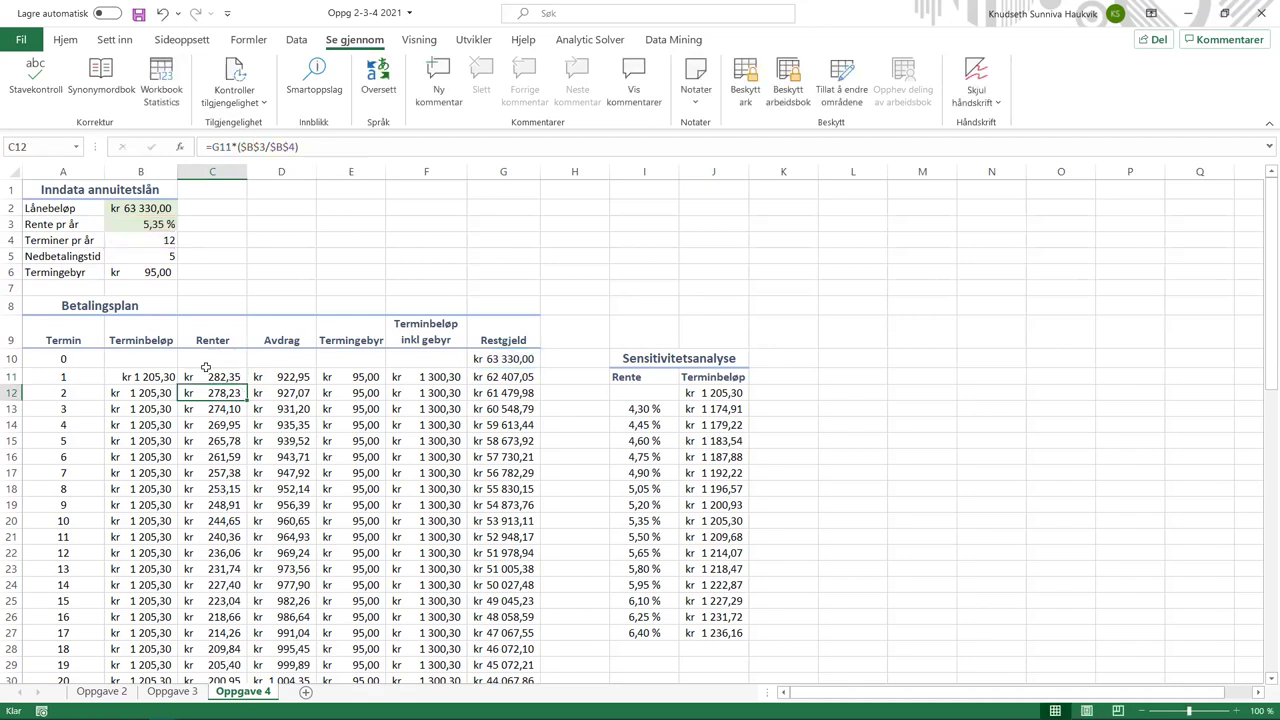
{"action": "left_click", "coordinate": [327, 146]}
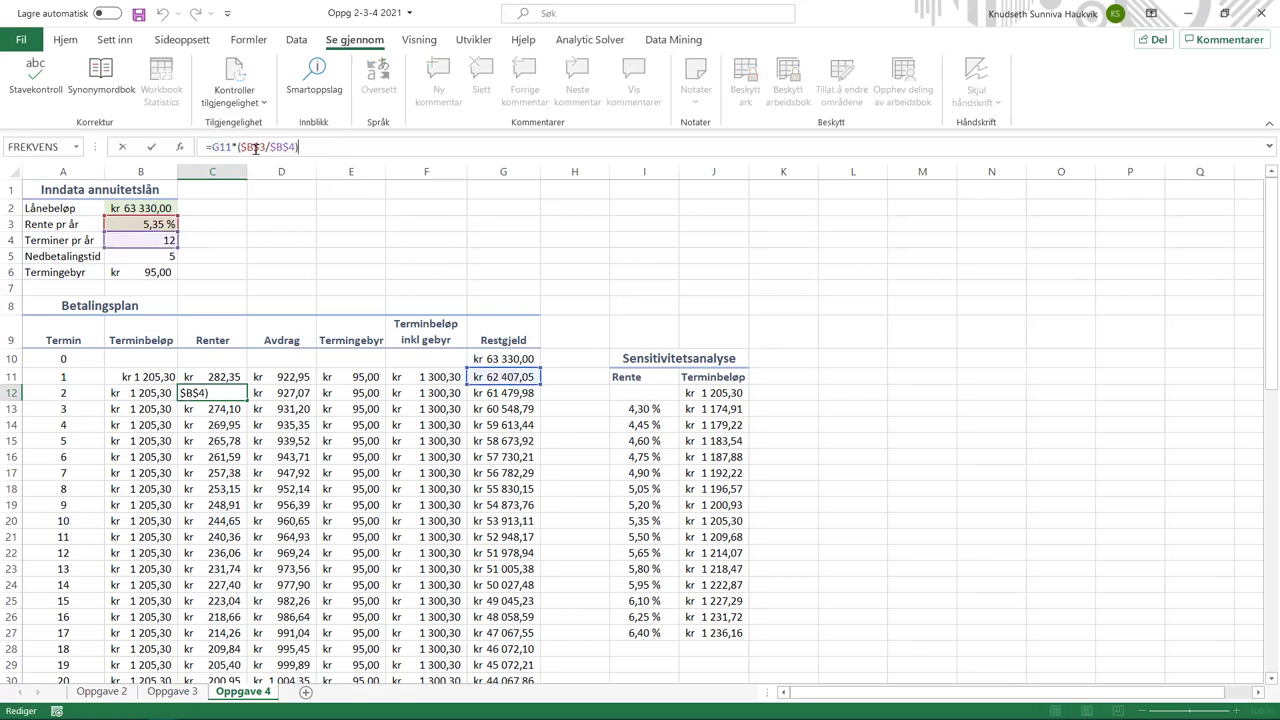
{"action": "key", "text": "Return"}
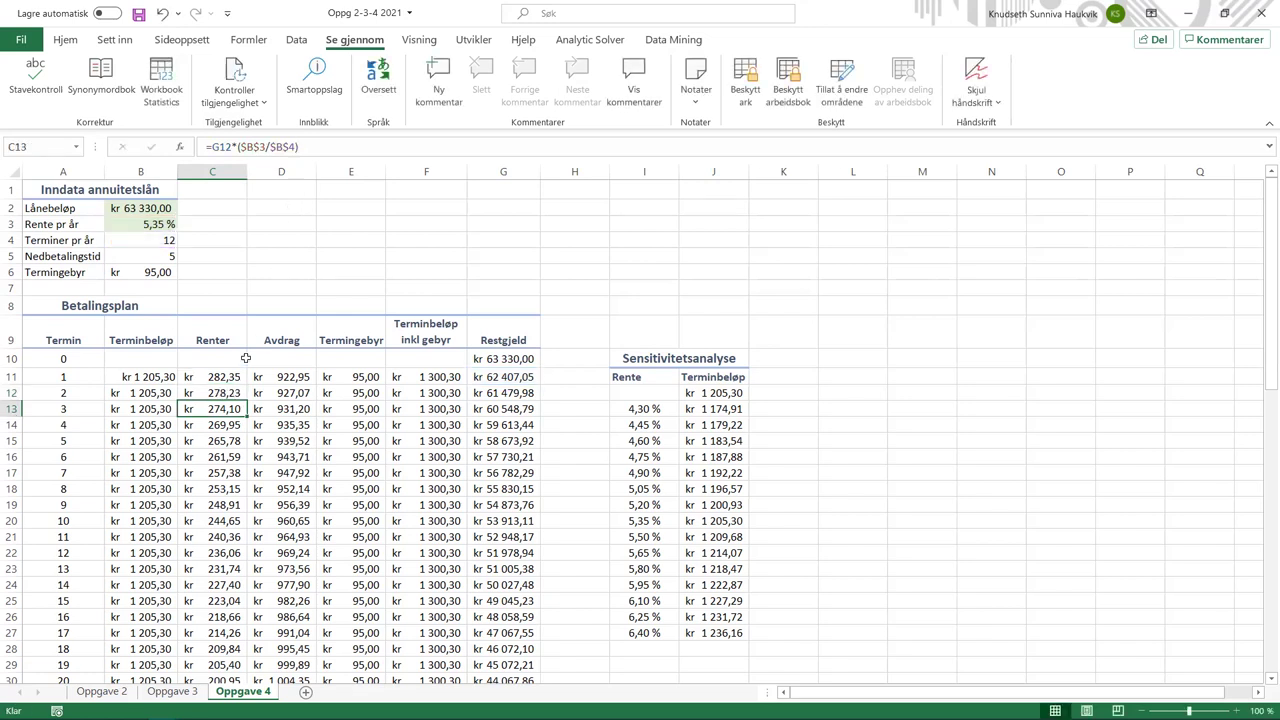
{"action": "left_click", "coordinate": [230, 387]}
{"action": "left_click", "coordinate": [228, 377]}
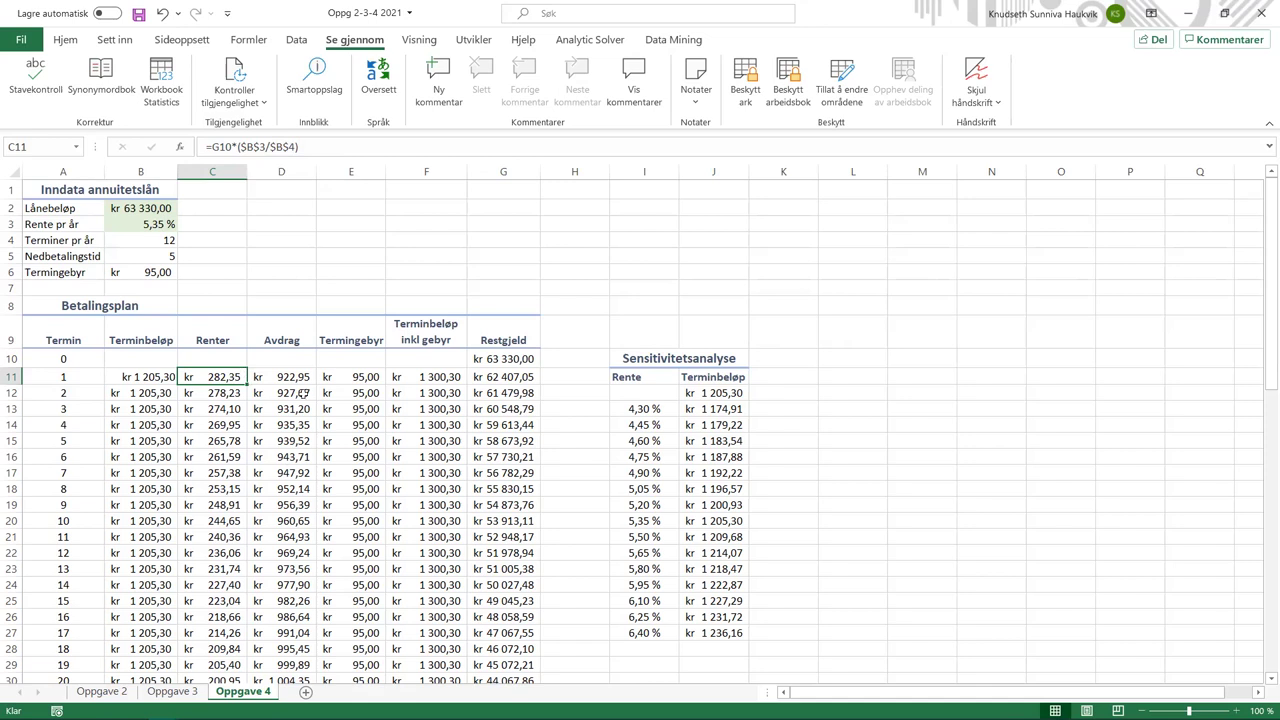
Enter Avdrag D11 =B11-C11 and fee E11 =$B$6 for the first term.
{"action": "left_click", "coordinate": [297, 377]}
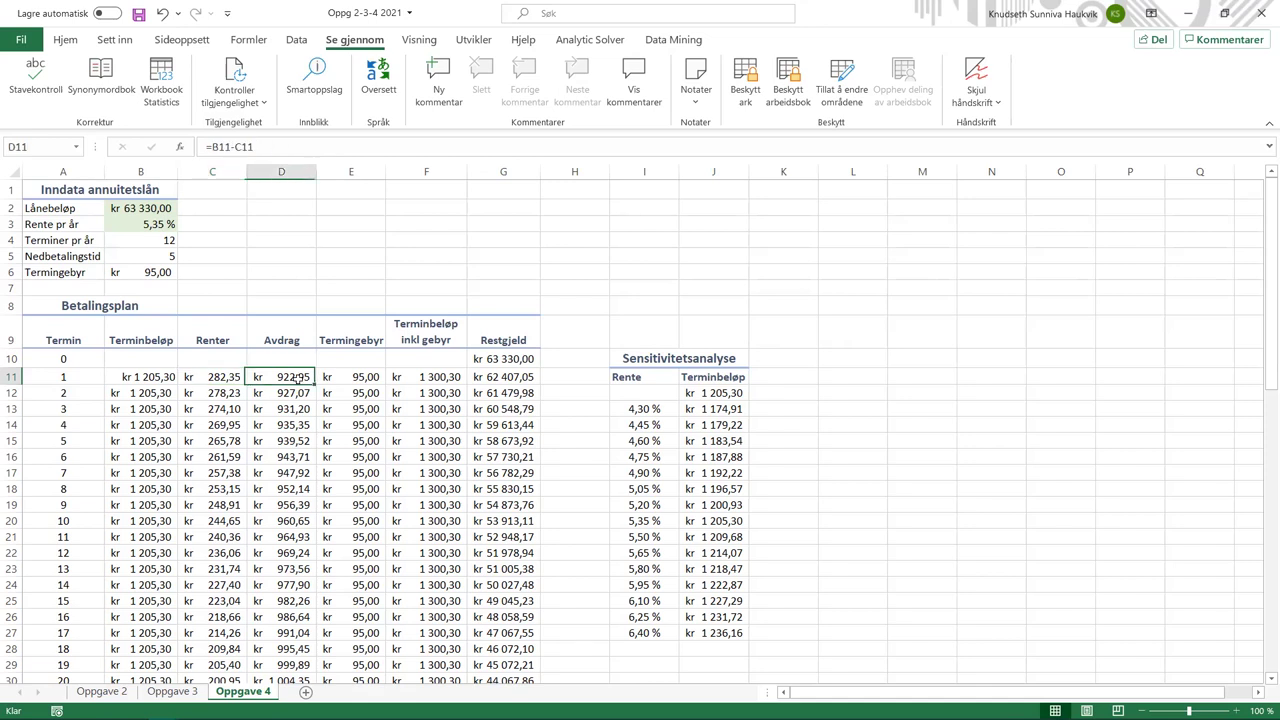
{"action": "key", "text": "F2"}
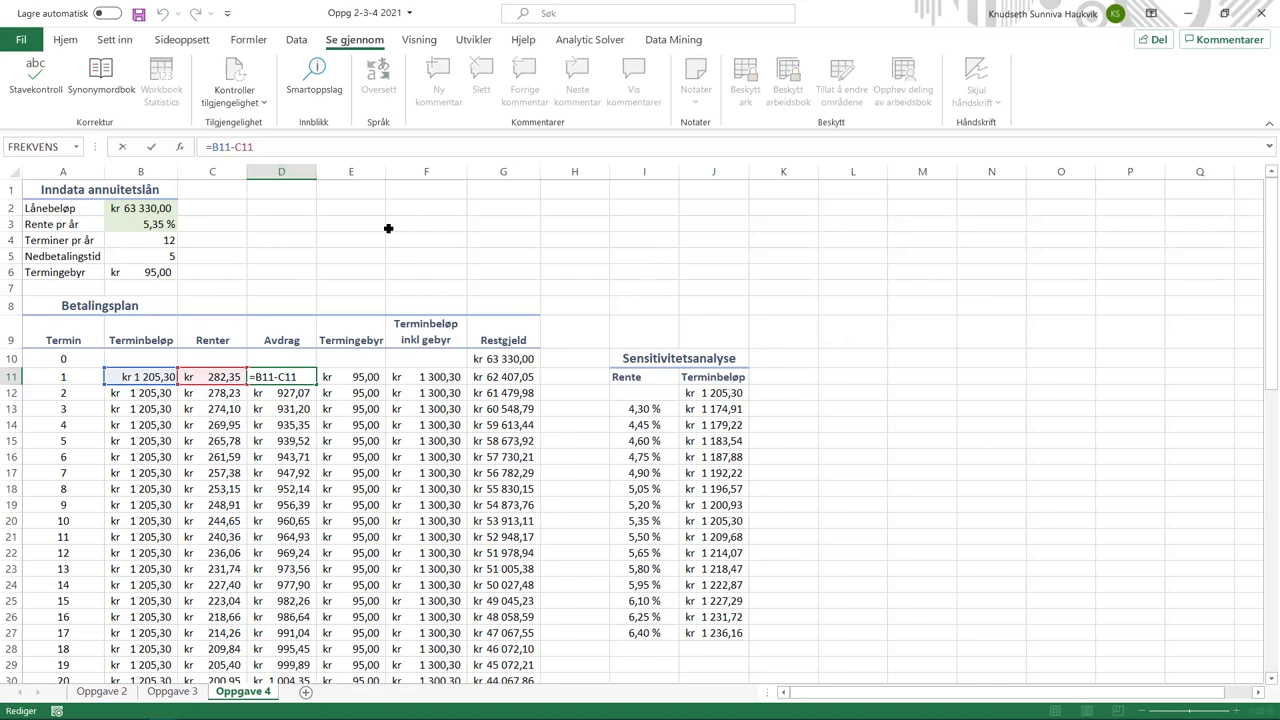
{"action": "key", "text": "Return"}
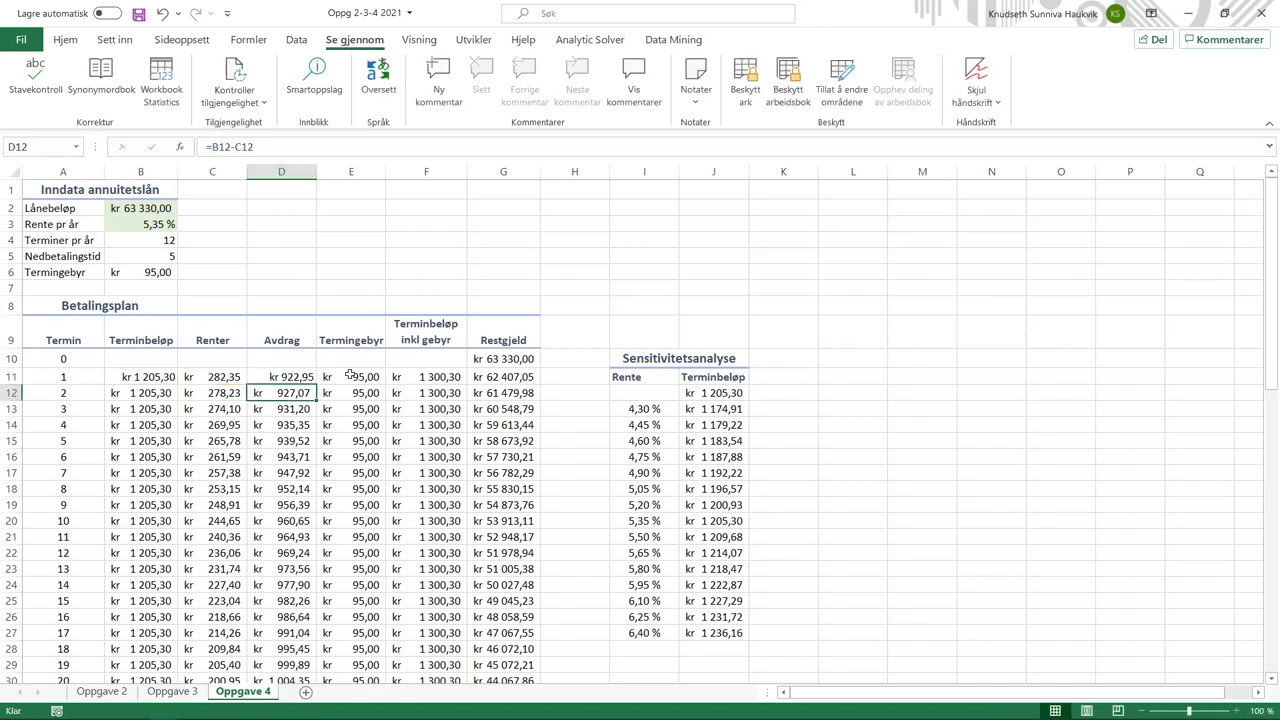
{"action": "left_click", "coordinate": [290, 376]}
{"action": "left_click", "coordinate": [339, 376]}
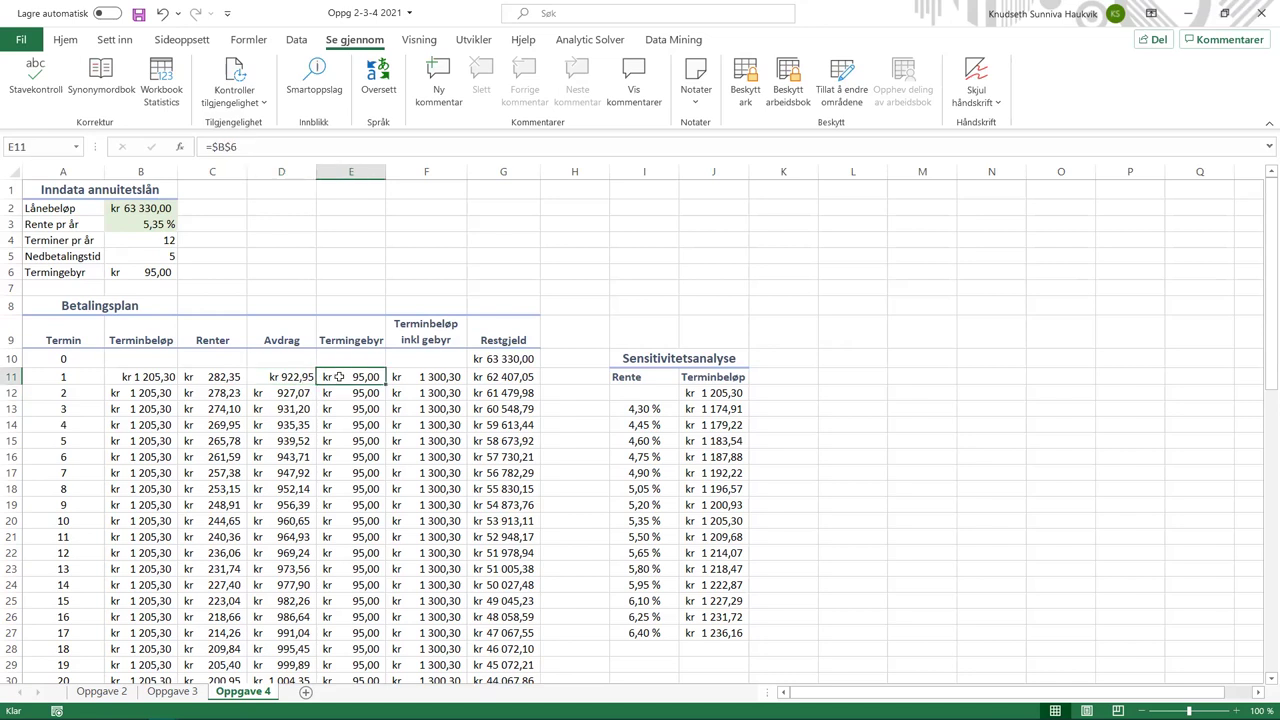
{"action": "left_click", "coordinate": [340, 152]}
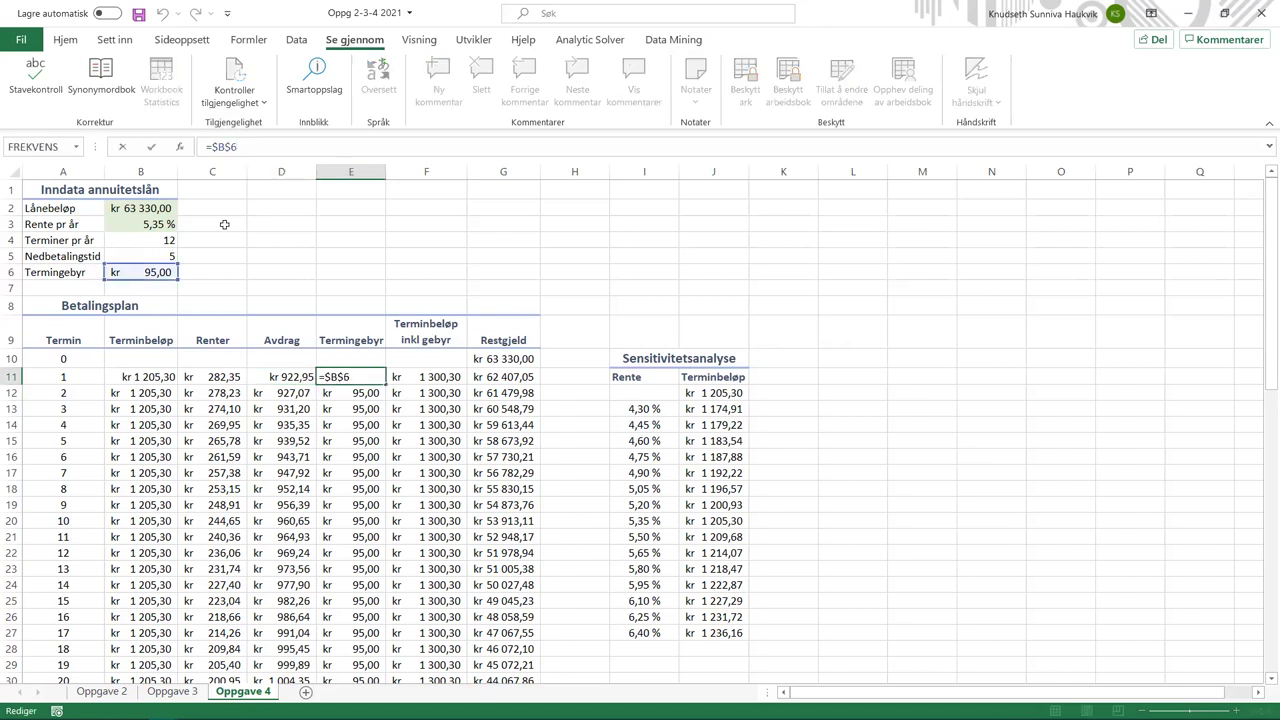
{"action": "key", "text": "Return"}
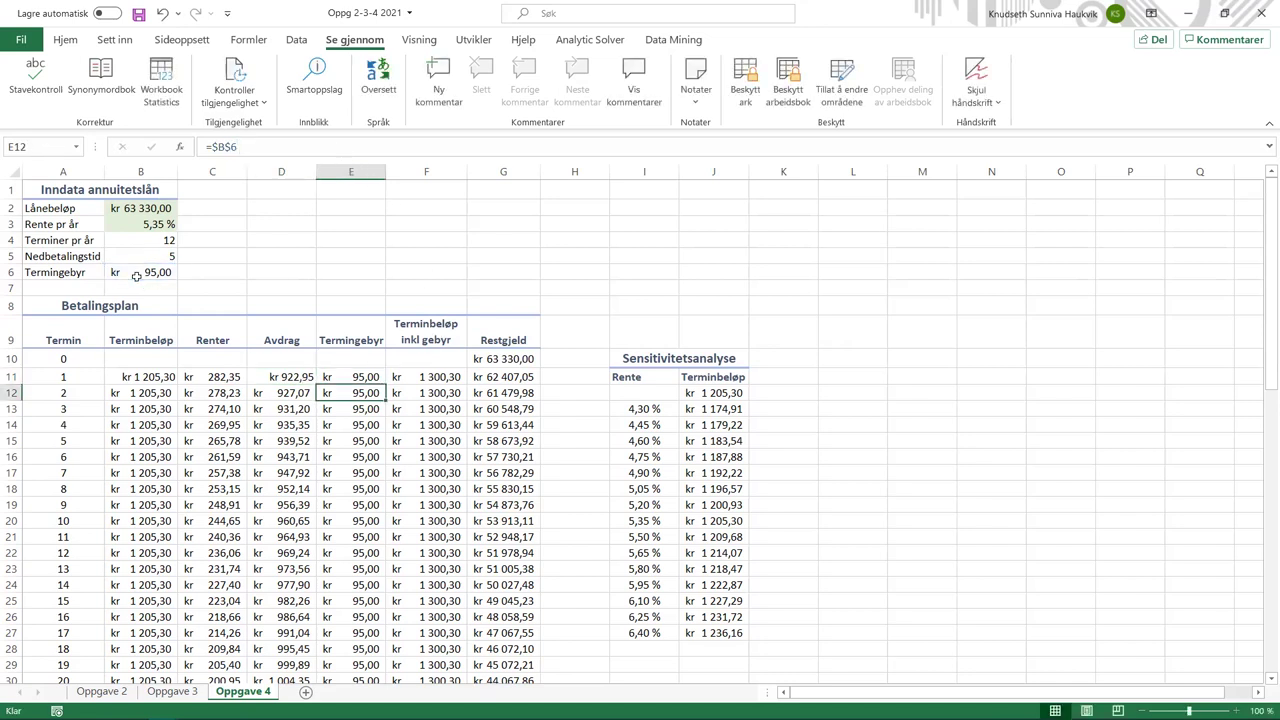
Enter total F11 =B11+E11 and Restgjeld G11 =G10-D11, giving kr 62 407,05.
{"action": "left_click", "coordinate": [410, 376]}
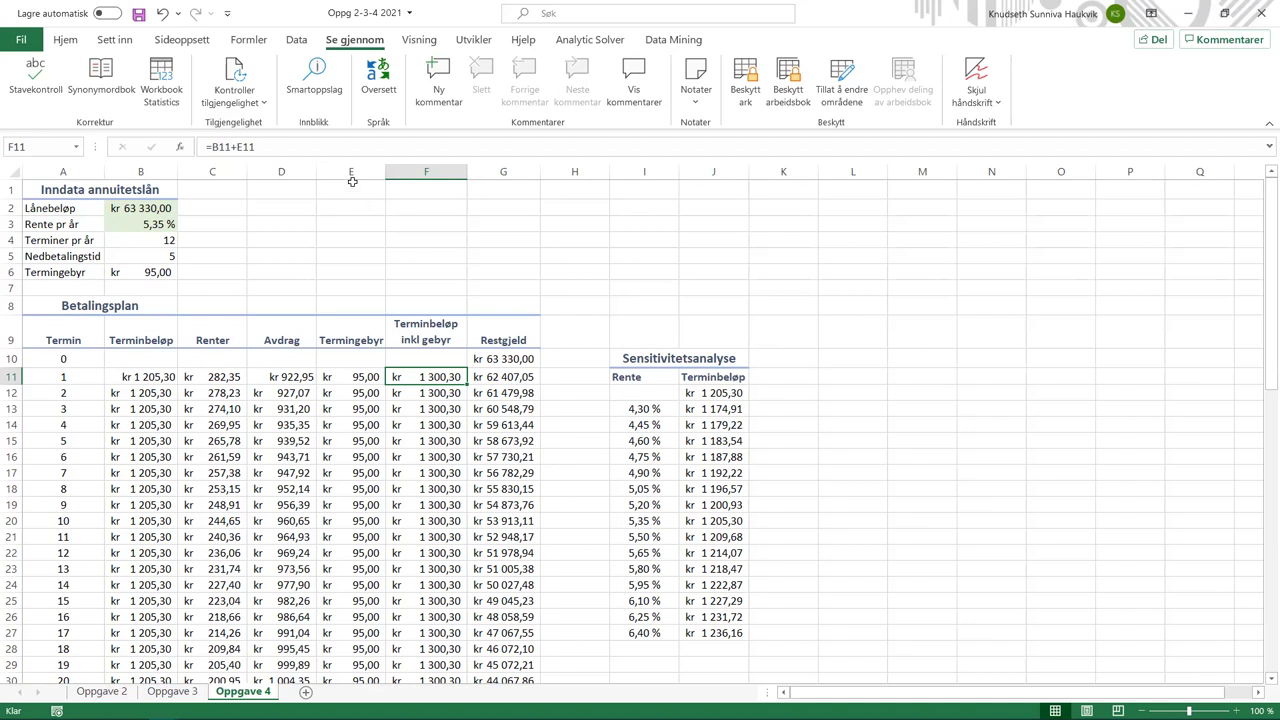
{"action": "left_click", "coordinate": [322, 150]}
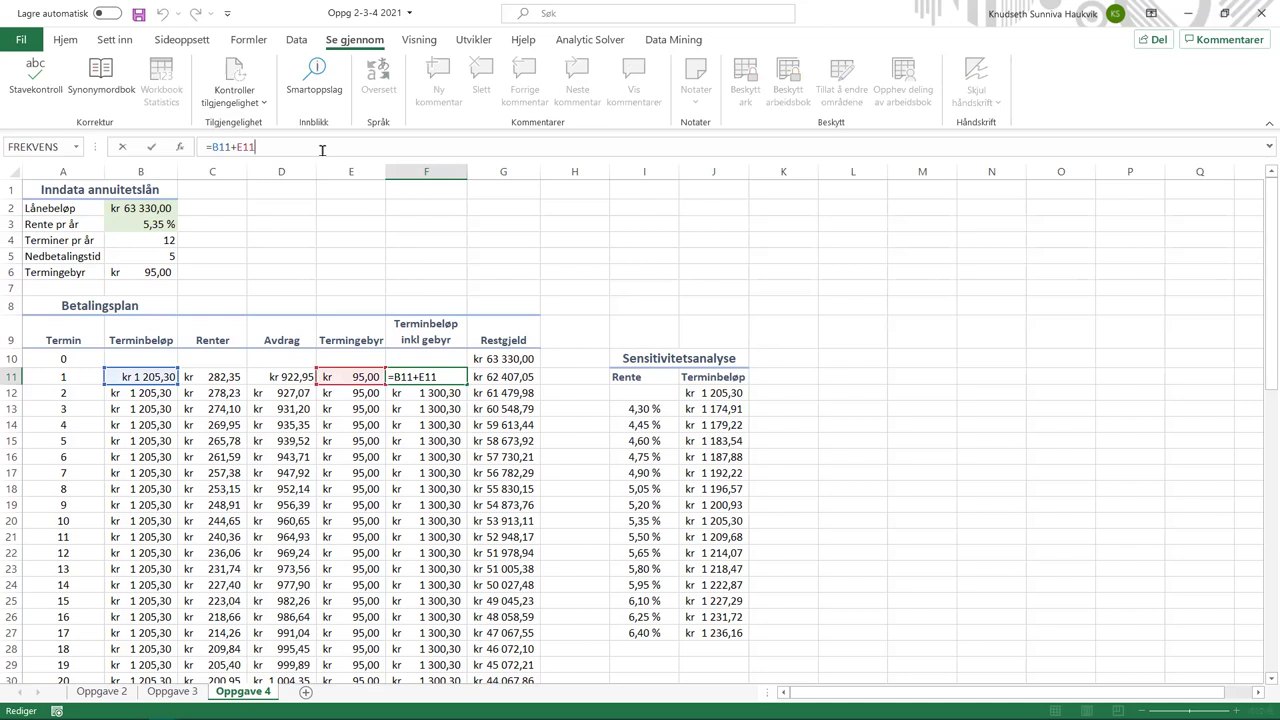
{"action": "key", "text": "Return"}
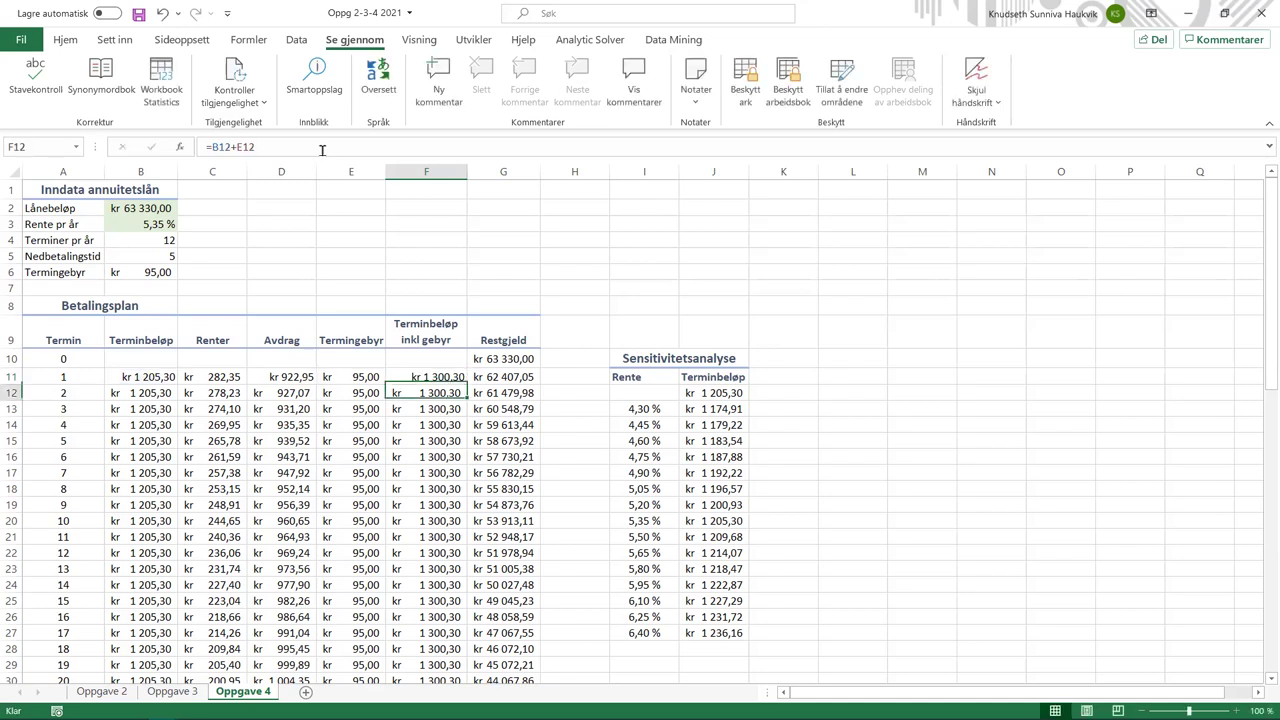
{"action": "left_click", "coordinate": [492, 379]}
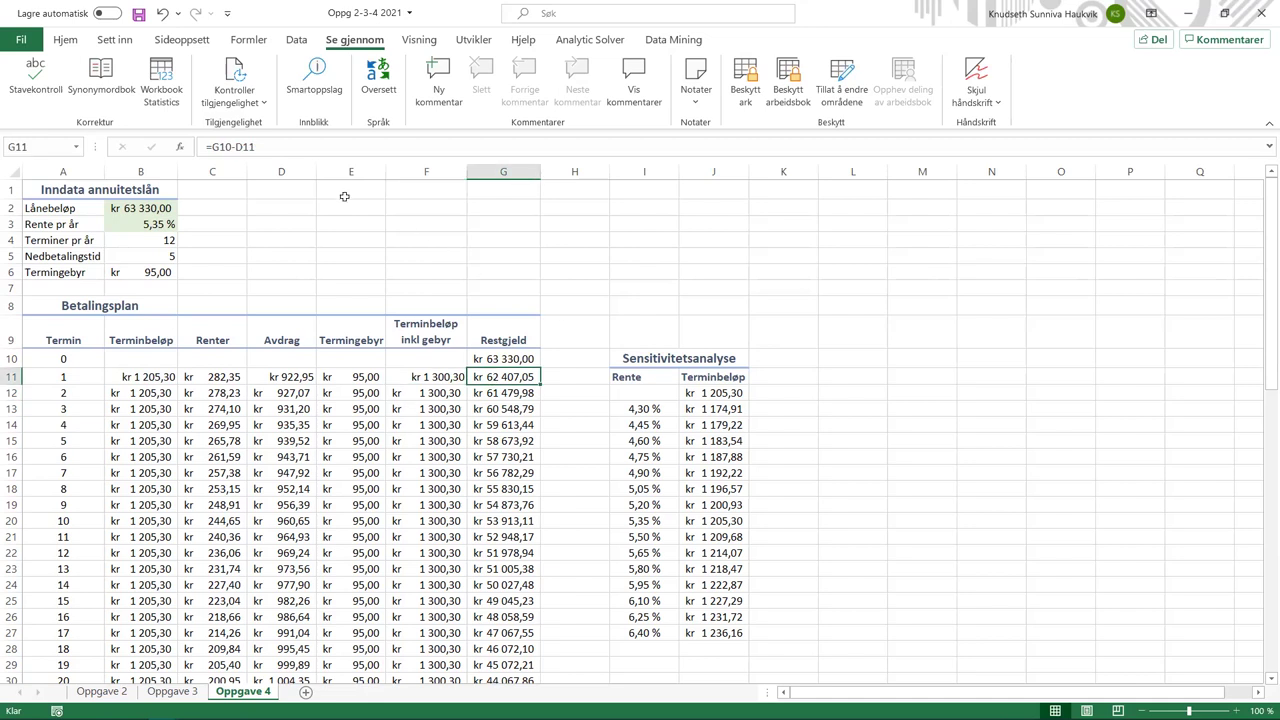
{"action": "left_click", "coordinate": [316, 146]}
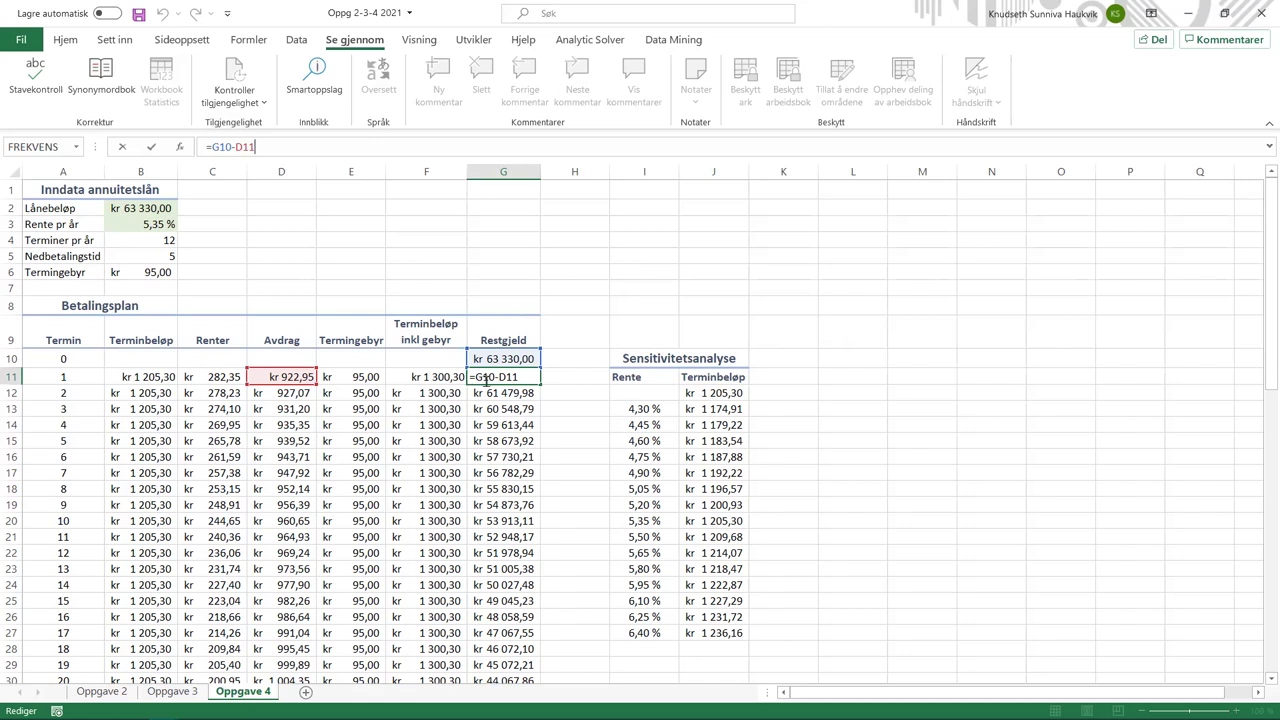
{"action": "key", "text": "Return"}
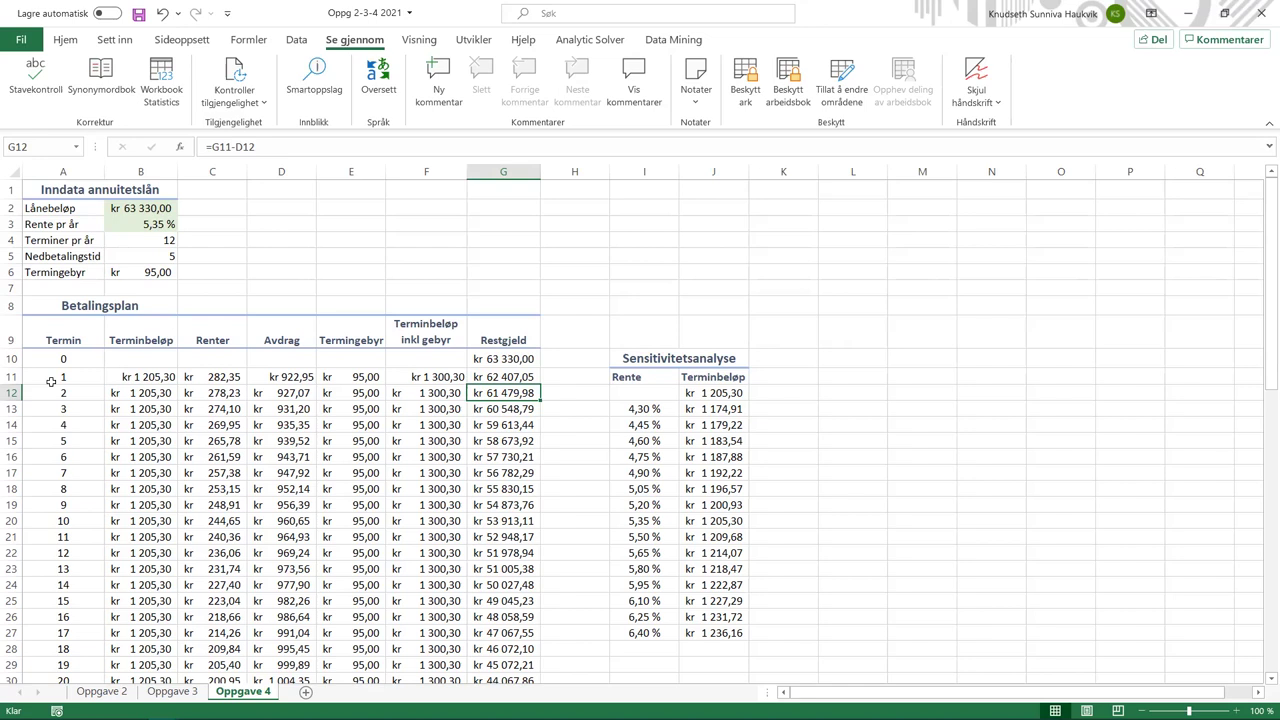
{"action": "scroll", "coordinate": [51, 381], "scroll_direction": "down", "scroll_amount": 9}
{"action": "scroll", "coordinate": [51, 381], "scroll_direction": "down", "scroll_amount": 9}
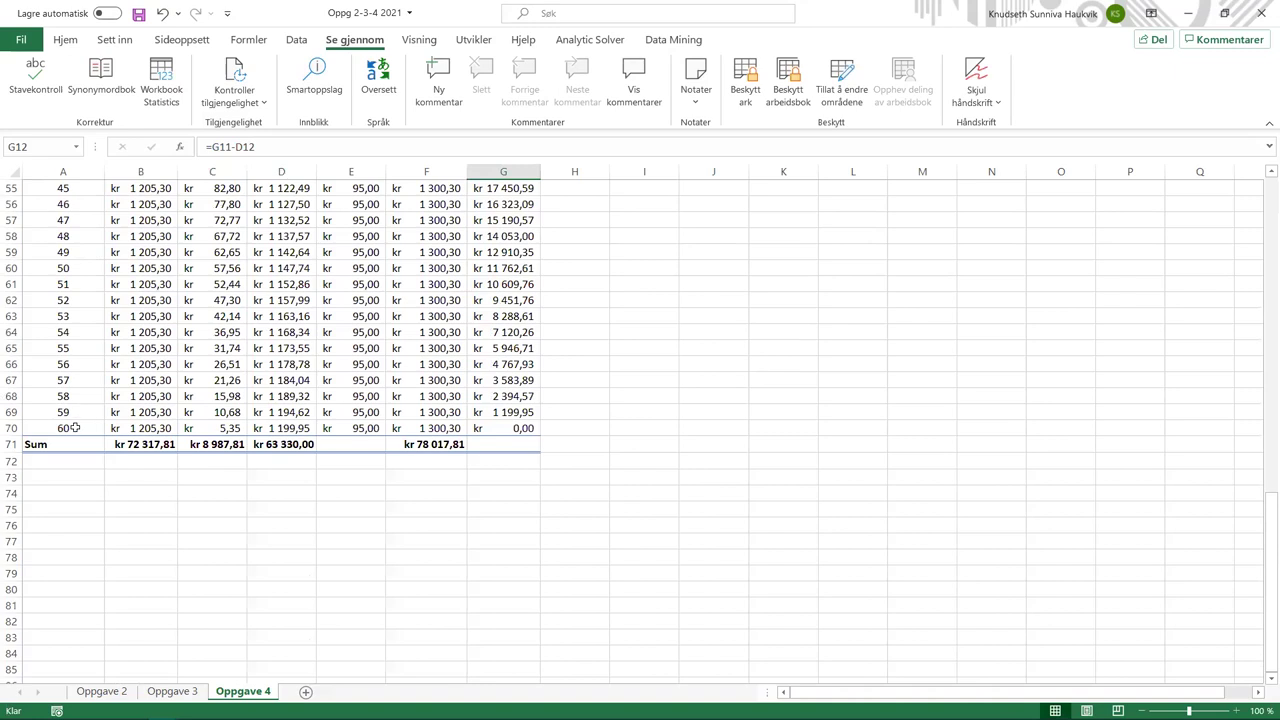
Autofill the Terminbeløp formula from B11 down to row 70.
{"action": "left_click", "coordinate": [74, 428]}
{"action": "scroll", "coordinate": [114, 471], "scroll_direction": "up", "scroll_amount": 9}
{"action": "scroll", "coordinate": [165, 405], "scroll_direction": "up", "scroll_amount": 9}
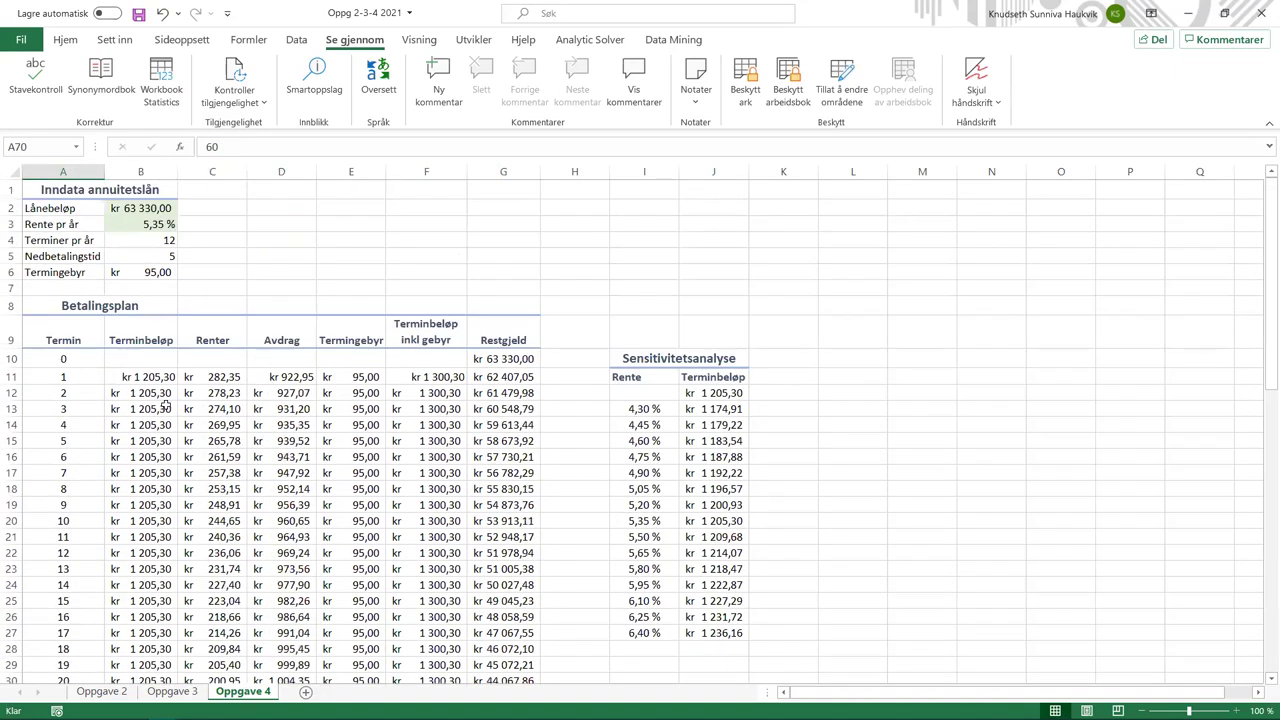
{"action": "left_click", "coordinate": [160, 380]}
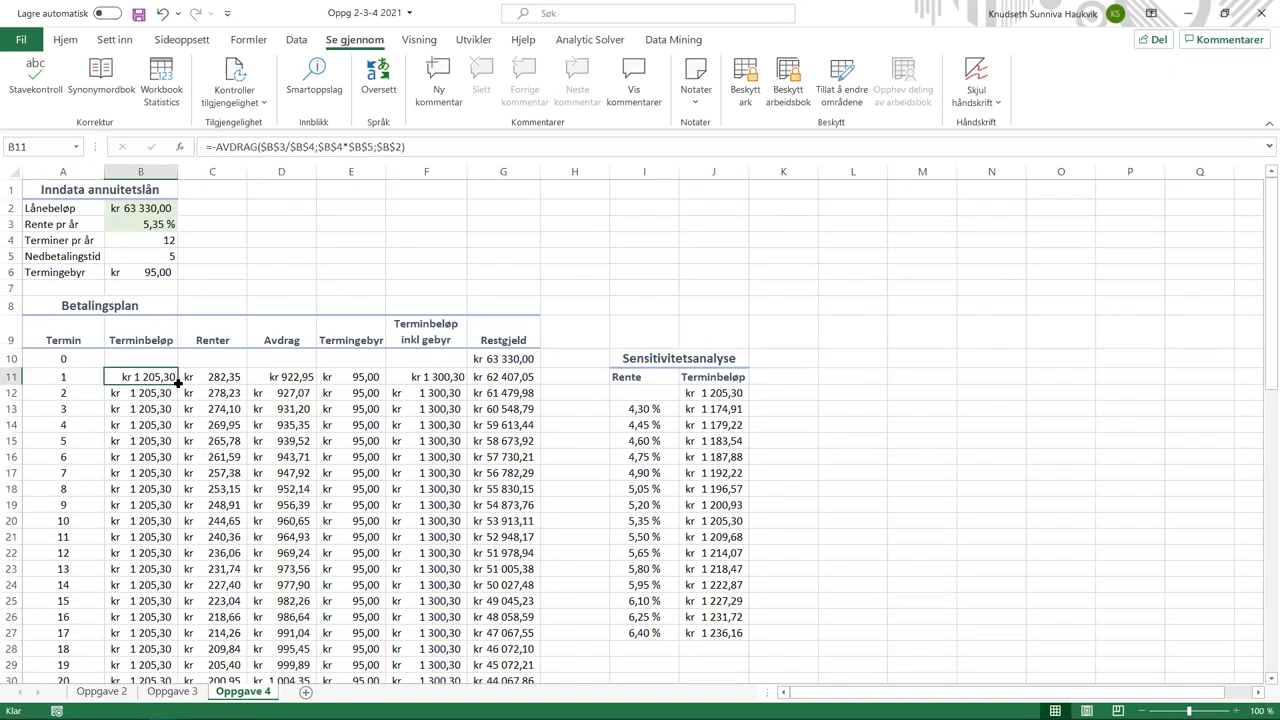
{"action": "double_click", "coordinate": [177, 384]}
{"action": "scroll", "coordinate": [133, 436], "scroll_direction": "down", "scroll_amount": 2}
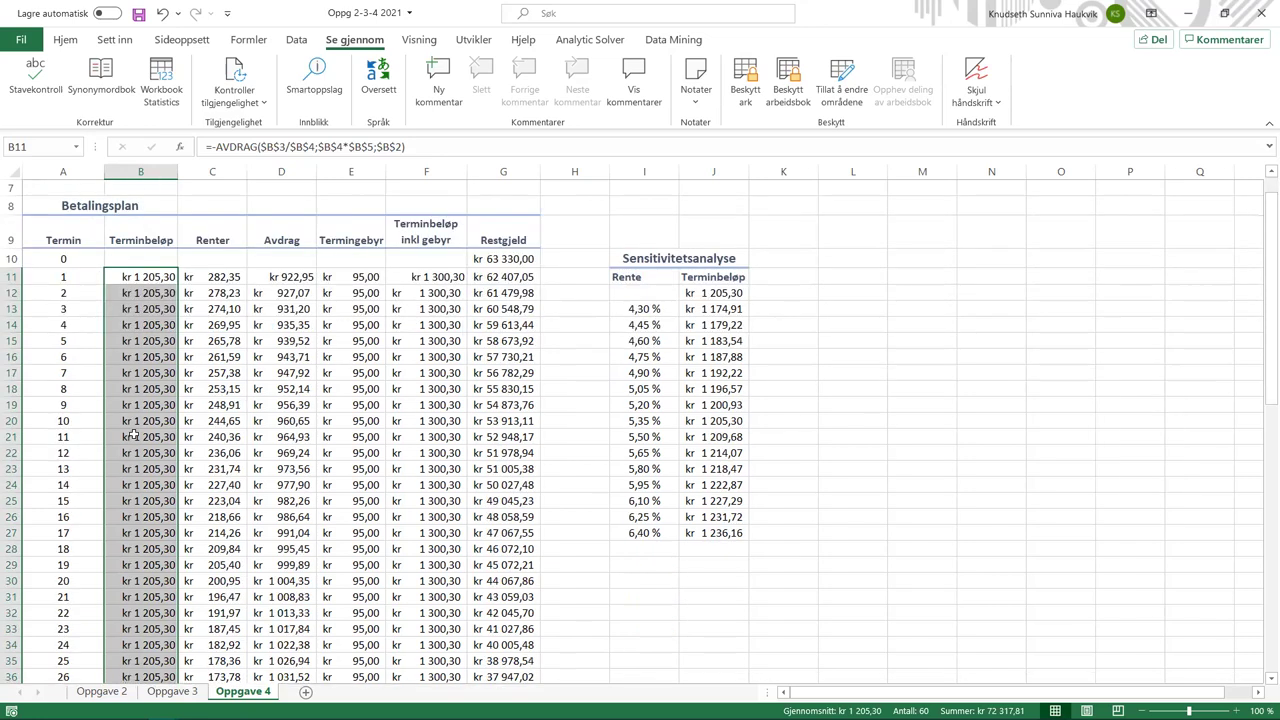
{"action": "scroll", "coordinate": [133, 436], "scroll_direction": "down", "scroll_amount": 12}
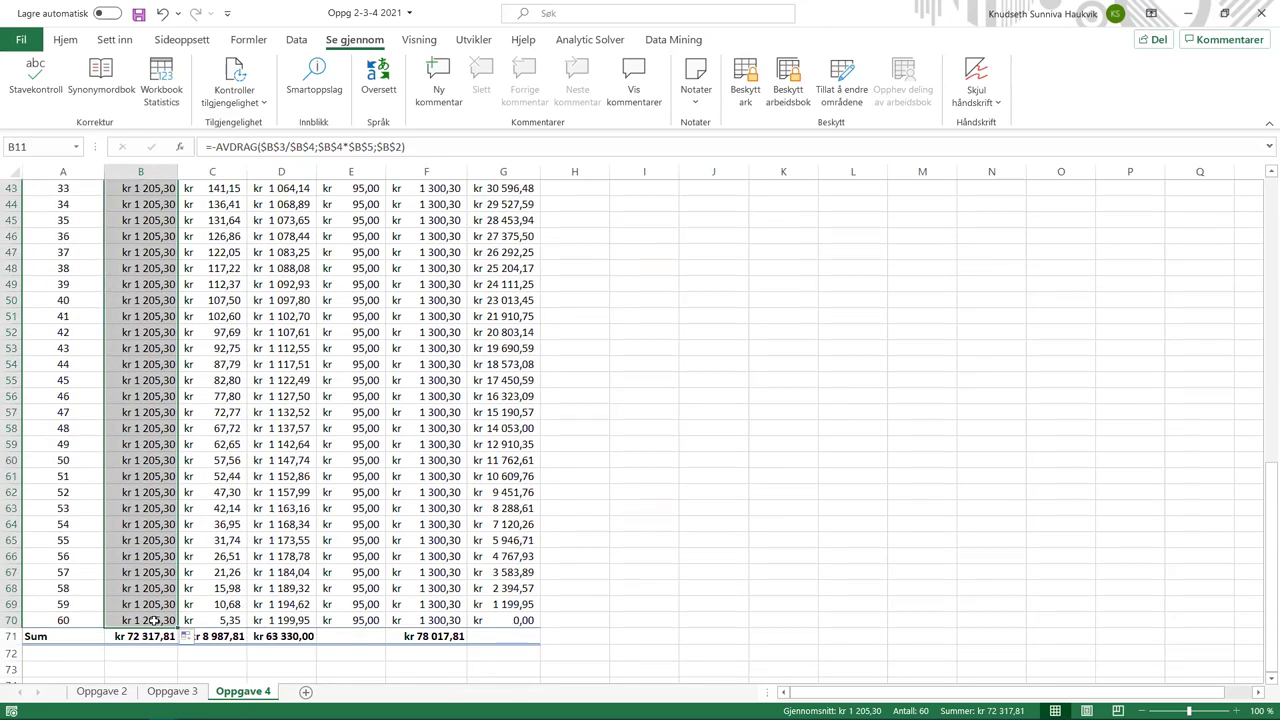
{"action": "scroll", "coordinate": [155, 621], "scroll_direction": "up", "scroll_amount": 6}
{"action": "scroll", "coordinate": [155, 621], "scroll_direction": "up", "scroll_amount": 6}
Autofill the Renter and Avdrag formulas from C11 and D11 down to row 70.
{"action": "left_click", "coordinate": [220, 271]}
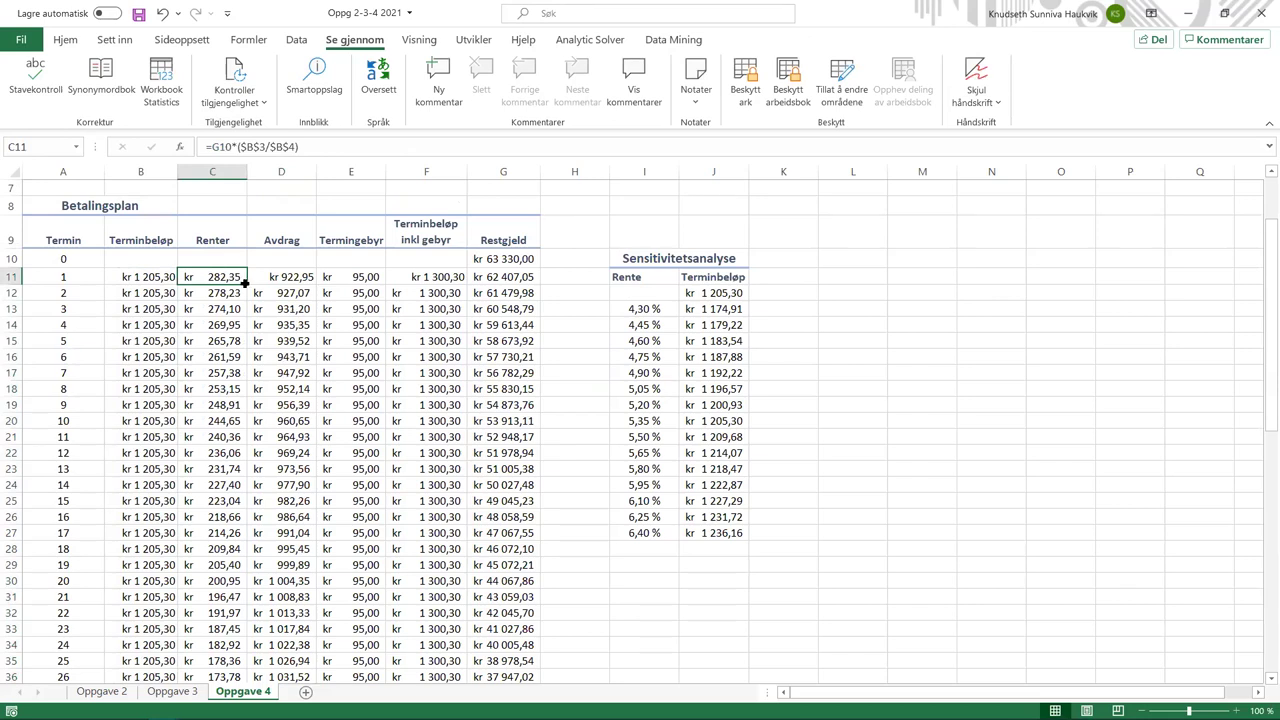
{"action": "double_click", "coordinate": [243, 283]}
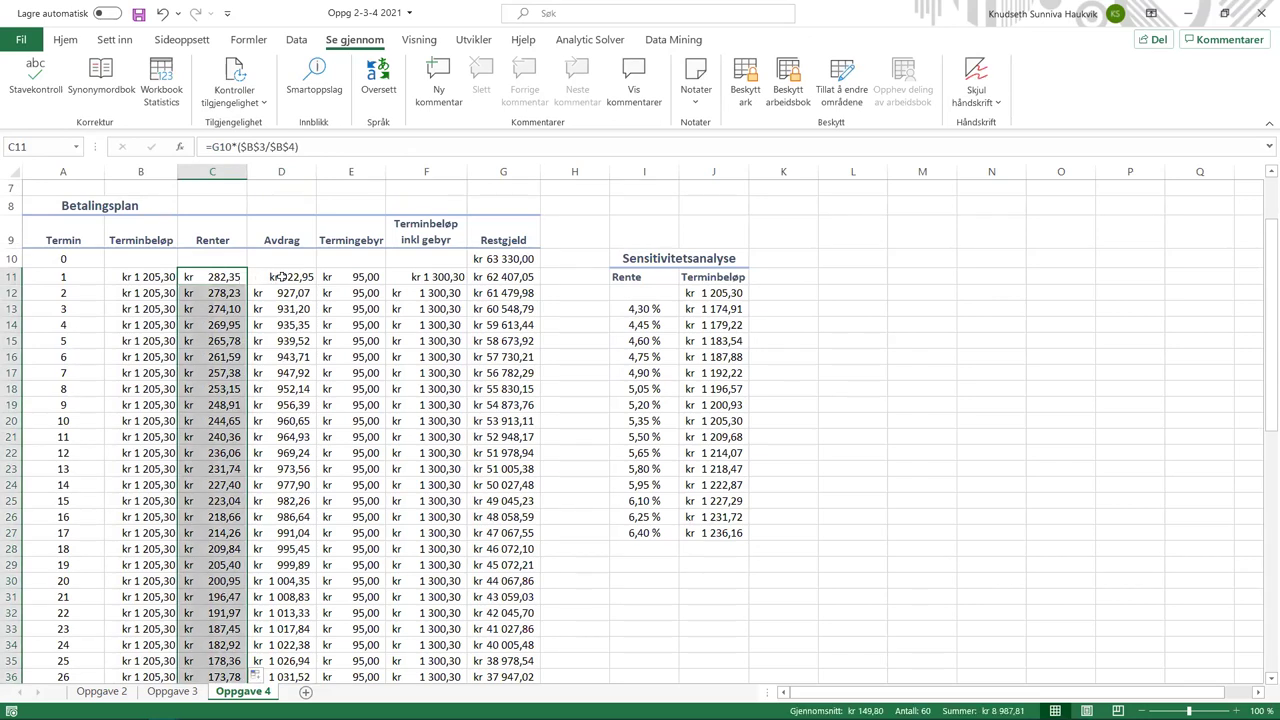
{"action": "left_click", "coordinate": [283, 277]}
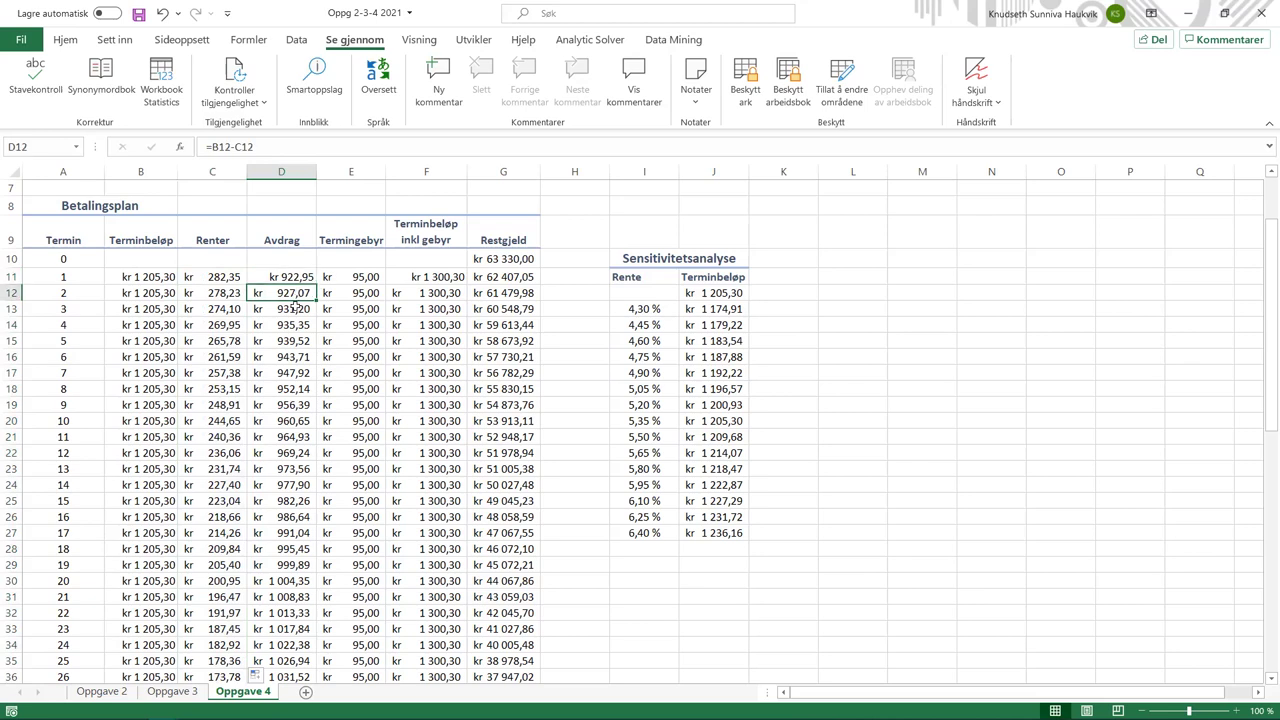
{"action": "double_click", "coordinate": [315, 284]}
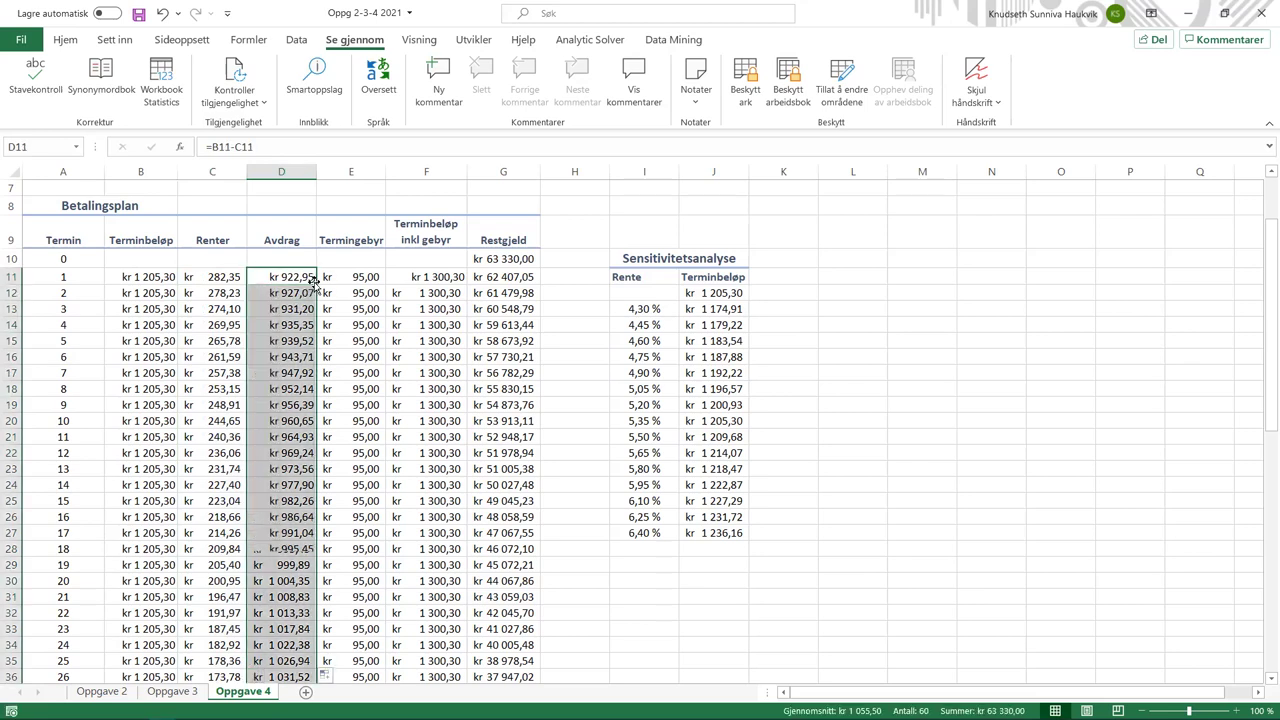
{"action": "scroll", "coordinate": [310, 300], "scroll_direction": "down", "scroll_amount": 6}
{"action": "scroll", "coordinate": [310, 300], "scroll_direction": "down", "scroll_amount": 5}
{"action": "scroll", "coordinate": [310, 302], "scroll_direction": "down", "scroll_amount": 5}
{"action": "scroll", "coordinate": [420, 274], "scroll_direction": "up", "scroll_amount": 9}
{"action": "scroll", "coordinate": [417, 389], "scroll_direction": "up", "scroll_amount": 9}
{"action": "left_click", "coordinate": [553, 428]}
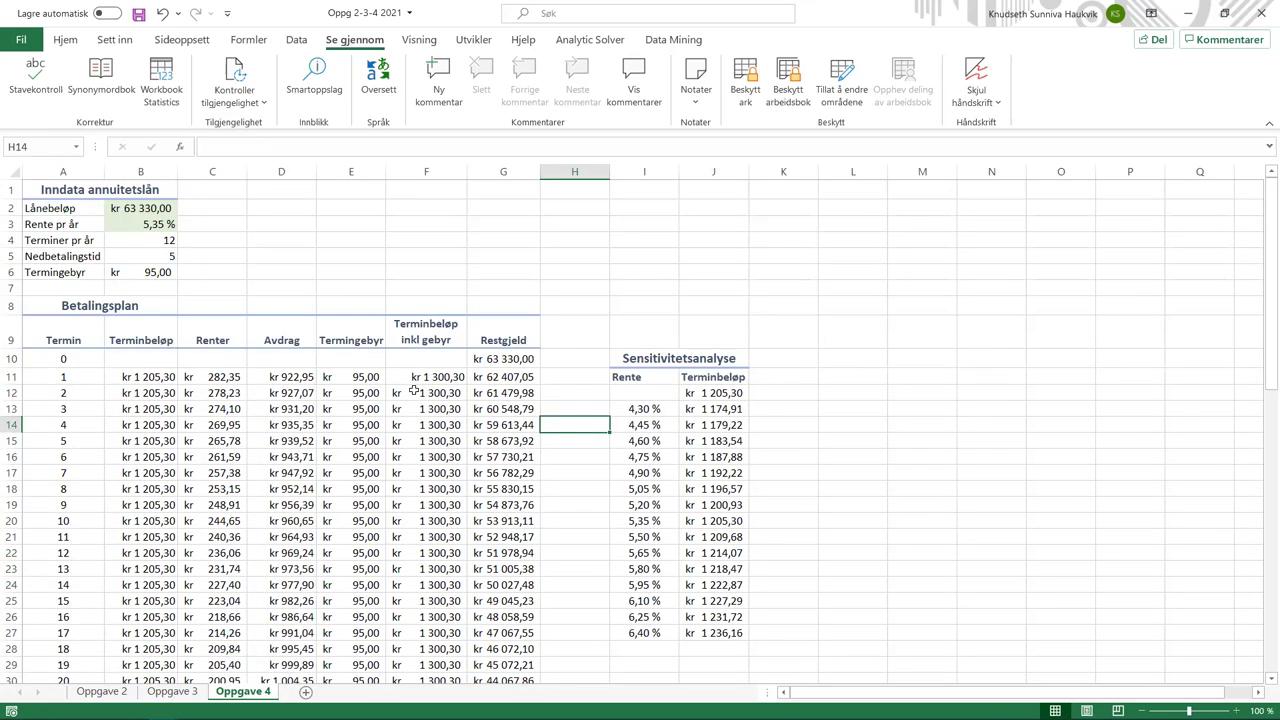
{"action": "scroll", "coordinate": [413, 391], "scroll_direction": "down", "scroll_amount": 9}
{"action": "scroll", "coordinate": [343, 363], "scroll_direction": "down", "scroll_amount": 3}
Check the row 71 sums, including kr 72 317,81 Terminbeløp and F71 =SUMMER(F11:F70).
{"action": "scroll", "coordinate": [200, 450], "scroll_direction": "down", "scroll_amount": 4}
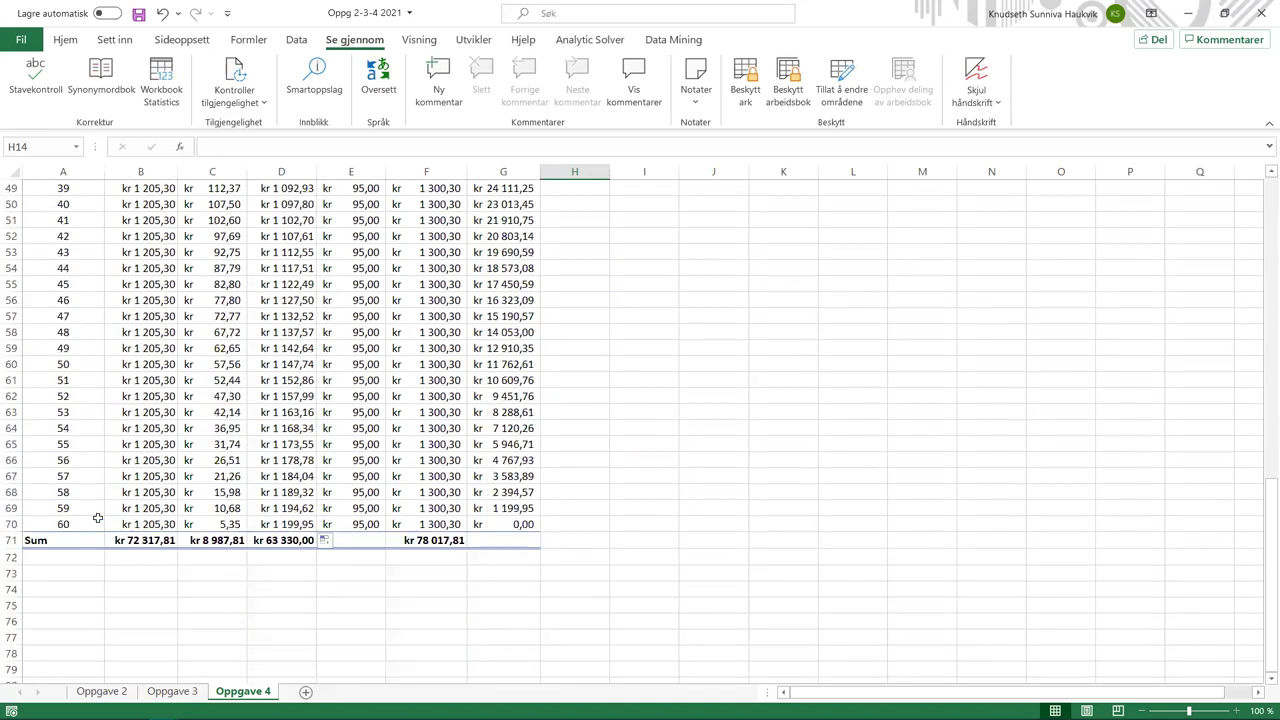
{"action": "left_click", "coordinate": [144, 541]}
{"action": "double_click", "coordinate": [150, 540]}
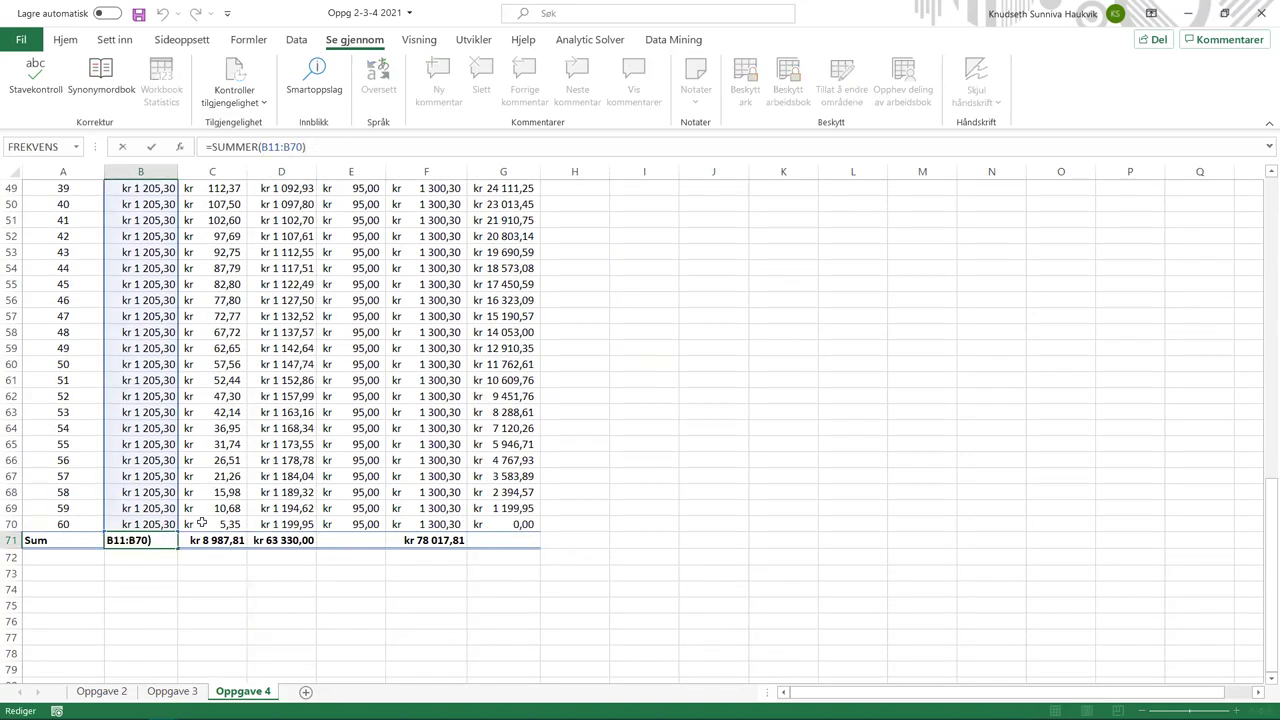
{"action": "left_click", "coordinate": [203, 540]}
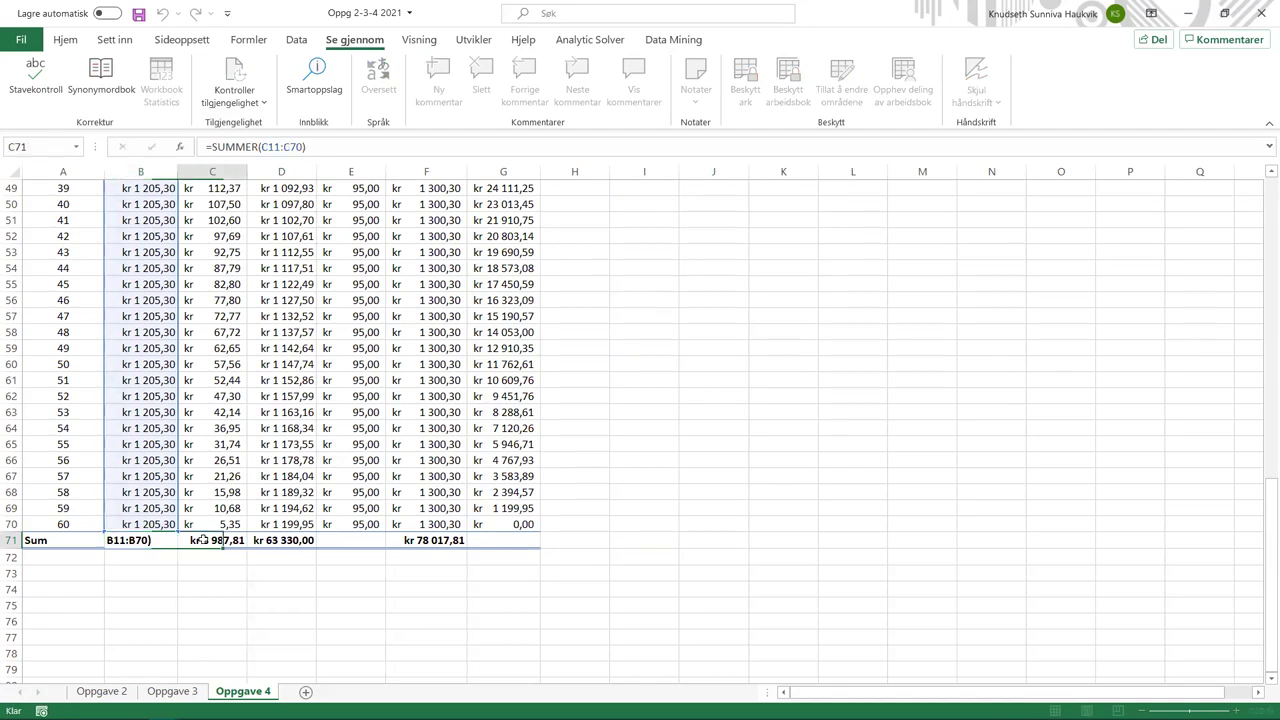
{"action": "left_click", "coordinate": [288, 541]}
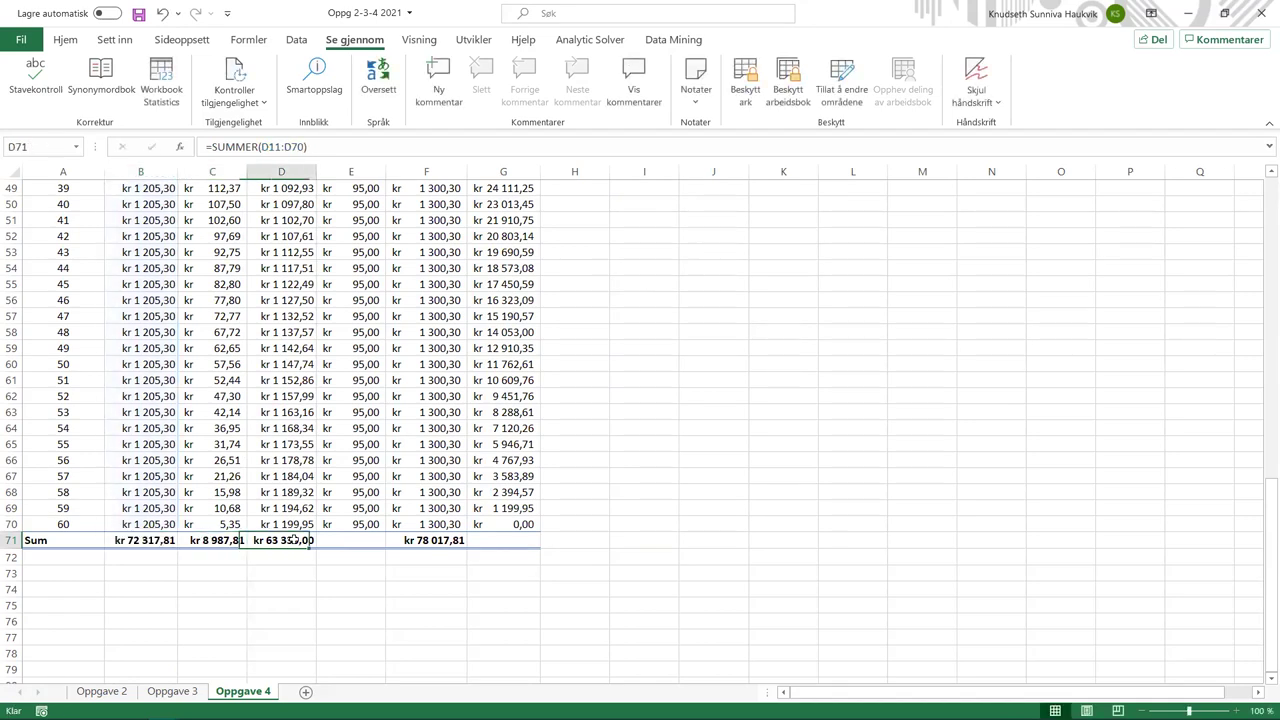
{"action": "left_click", "coordinate": [449, 541]}
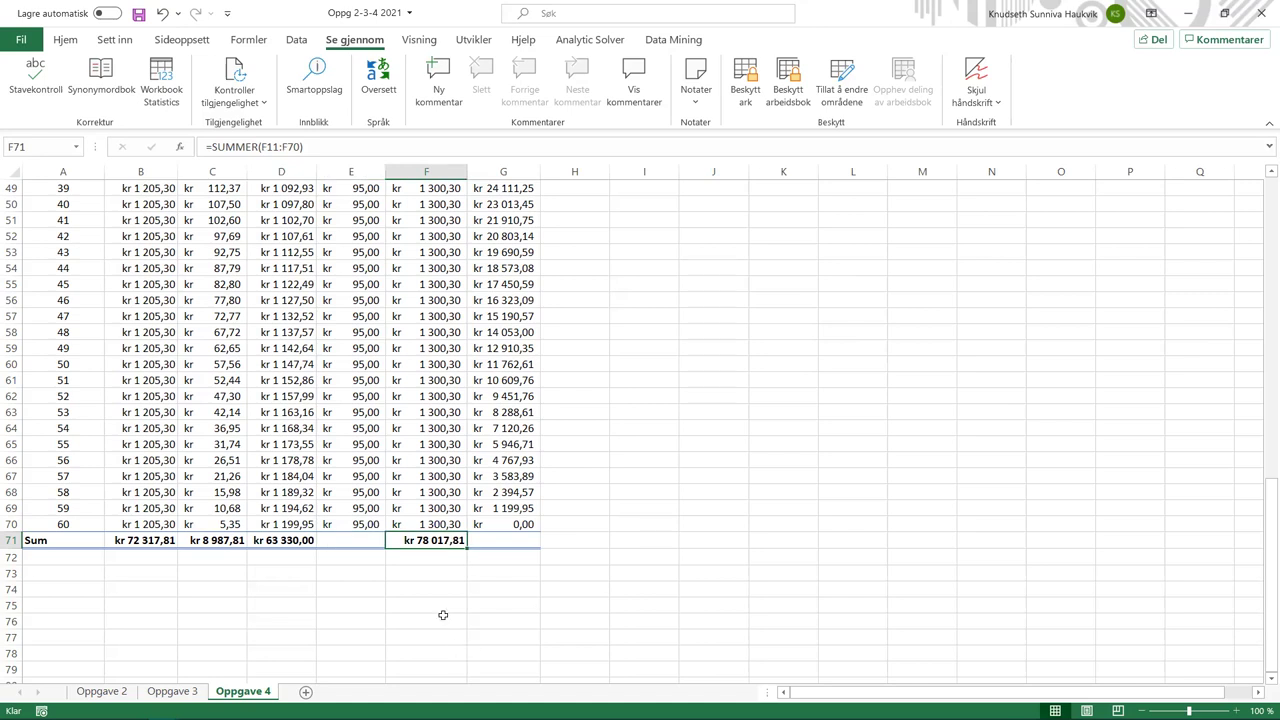
Scroll back to the top of the sheet and select cell M10.
{"action": "scroll", "coordinate": [630, 600], "scroll_direction": "up", "scroll_amount": 7}
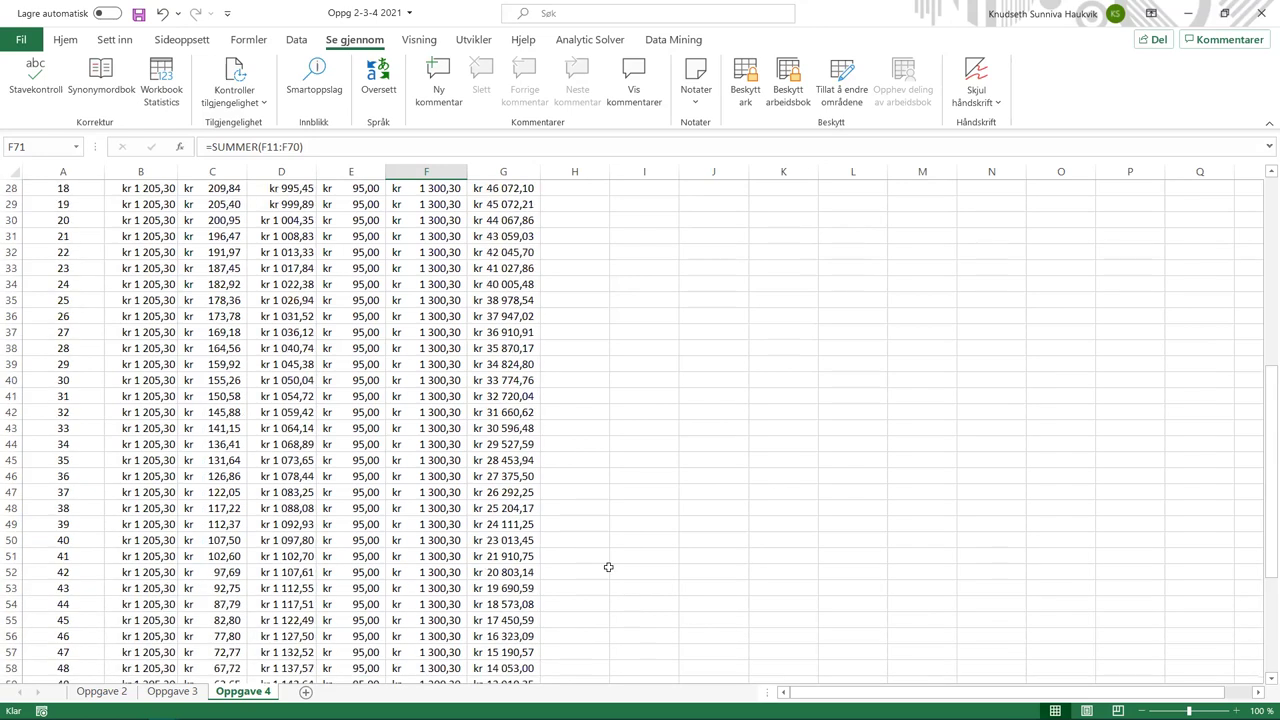
{"action": "scroll", "coordinate": [615, 560], "scroll_direction": "up", "scroll_amount": 9}
{"action": "left_click", "coordinate": [930, 356]}
{"action": "scroll", "coordinate": [610, 350], "scroll_direction": "down", "scroll_amount": 3}
{"action": "scroll", "coordinate": [640, 260], "scroll_direction": "up", "scroll_amount": 2}
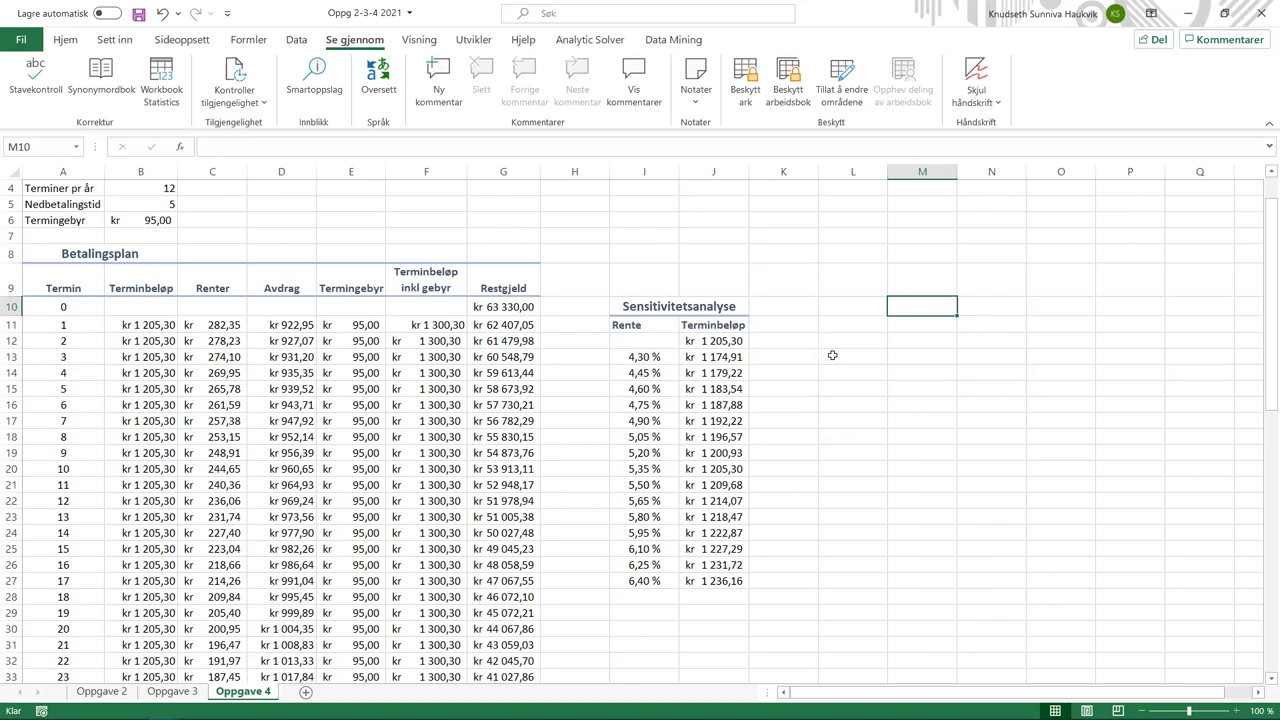
Copy the interest rates from I13:I27 into column L starting at L13.
{"action": "left_click_drag", "start_coordinate": [665, 357], "coordinate": [665, 582]}
{"action": "key", "text": "ctrl+c"}
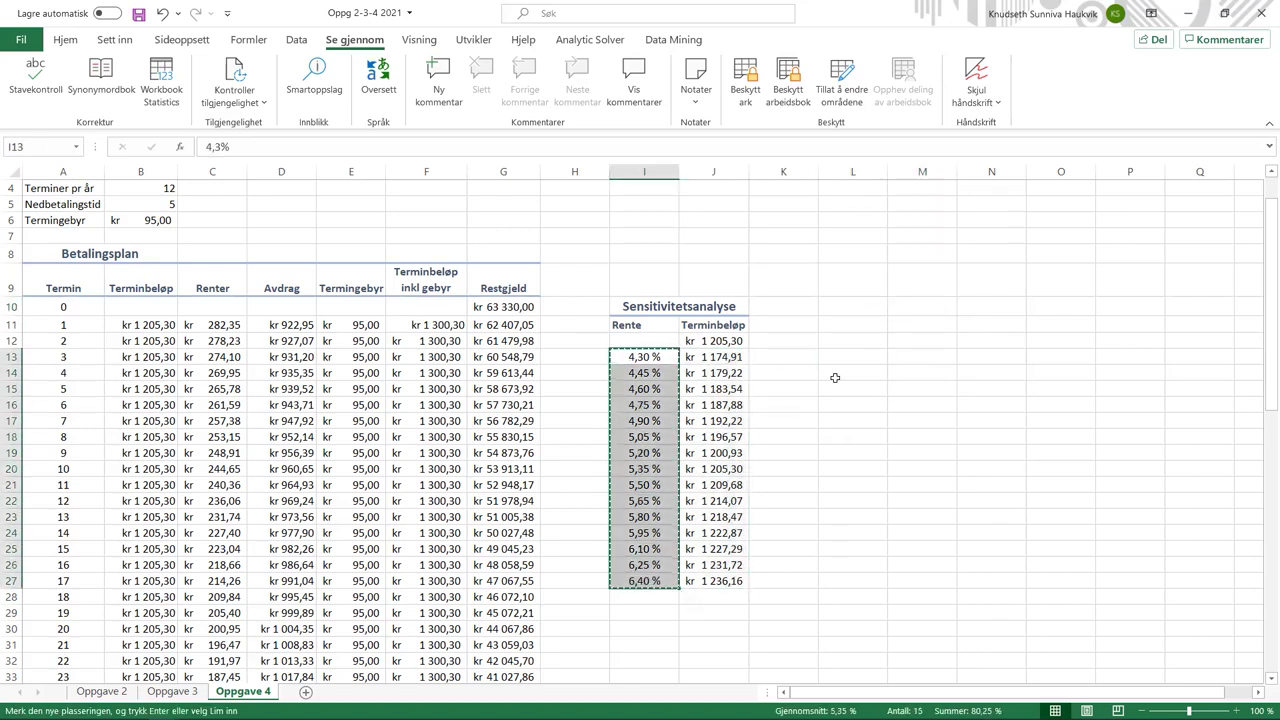
{"action": "left_click", "coordinate": [860, 354]}
{"action": "key", "text": "ctrl+v"}
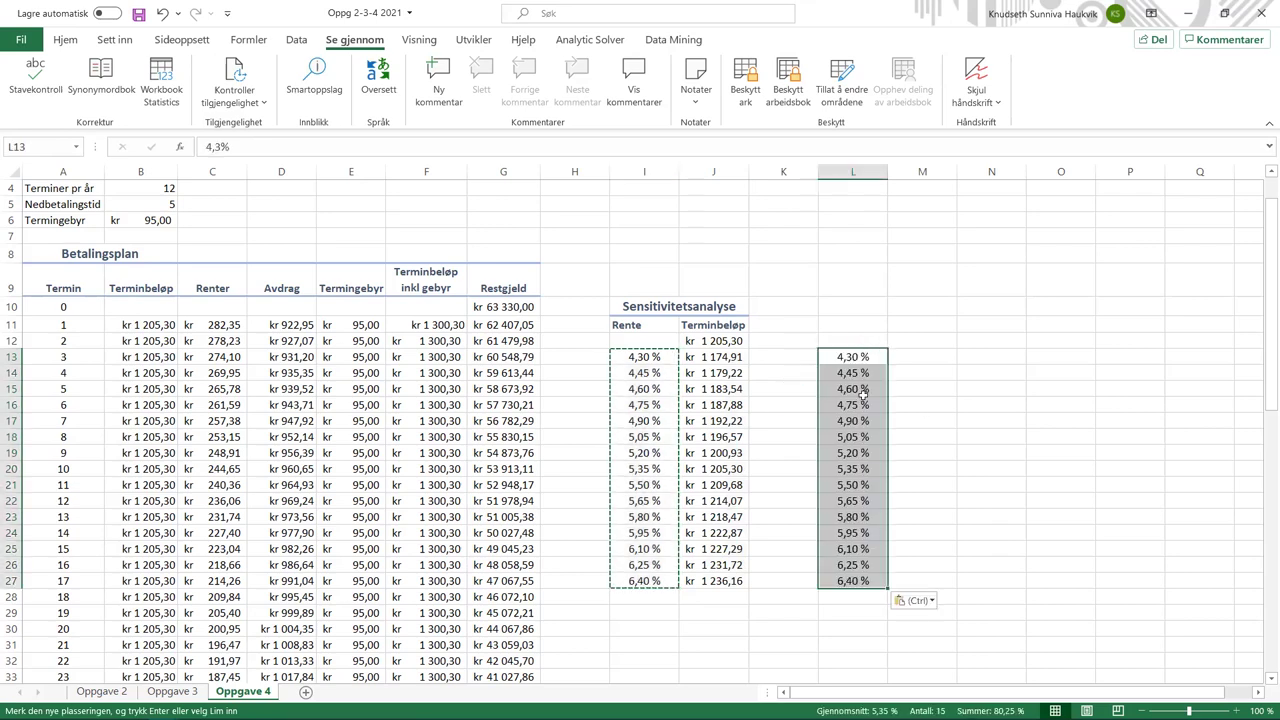
Head the new columns Rente in L11 and Terminbeløp in M11.
{"action": "left_click", "coordinate": [884, 325]}
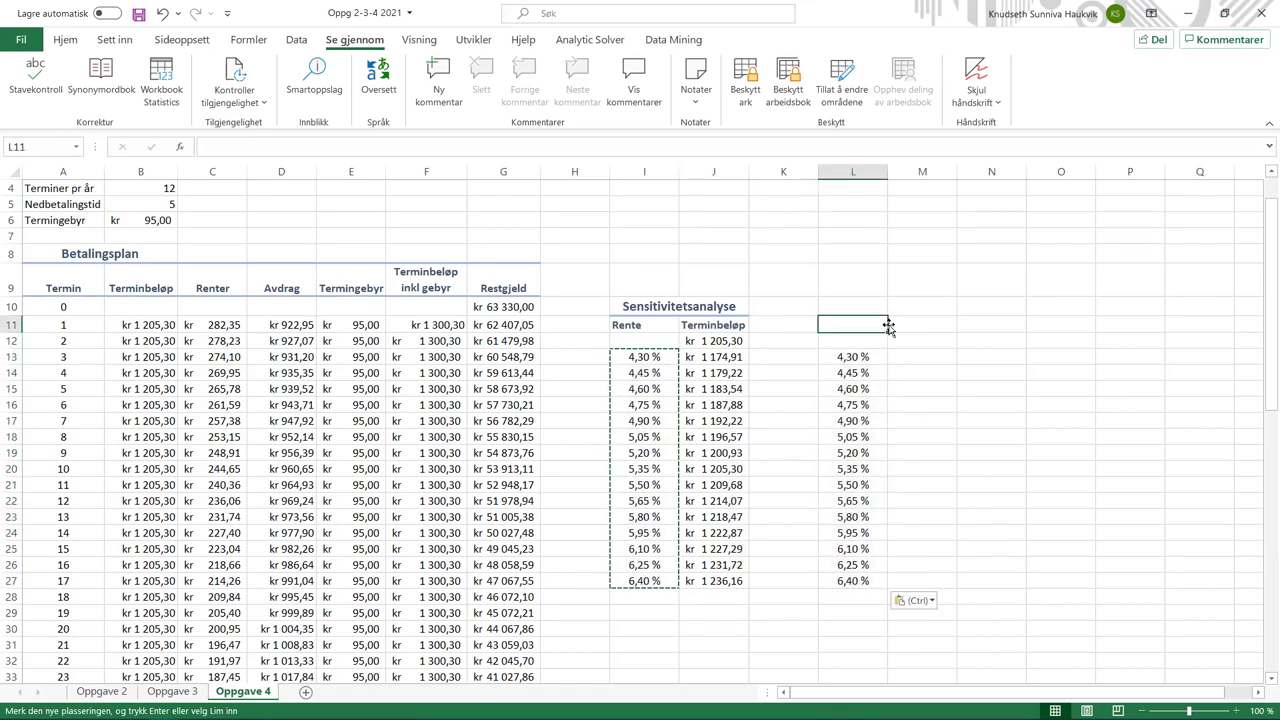
{"action": "type", "text": "Rente"}
{"action": "key", "text": "Tab"}
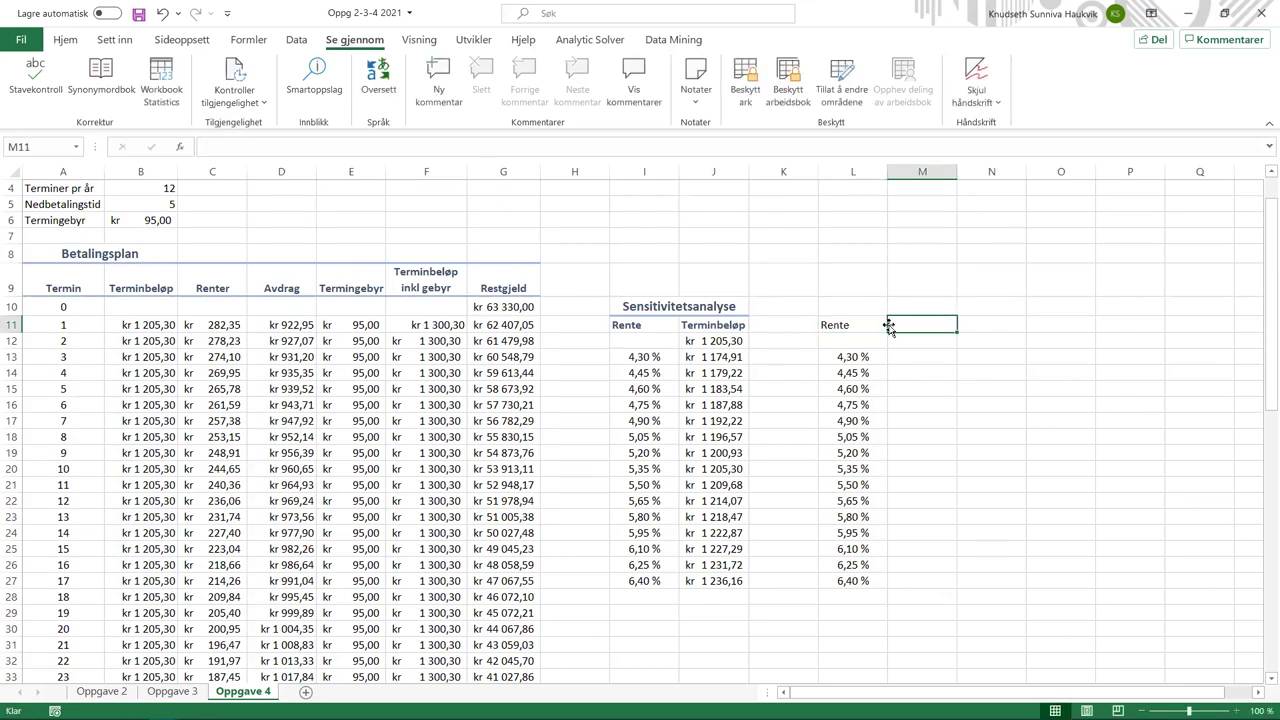
{"action": "type", "text": "Terminbeløp"}
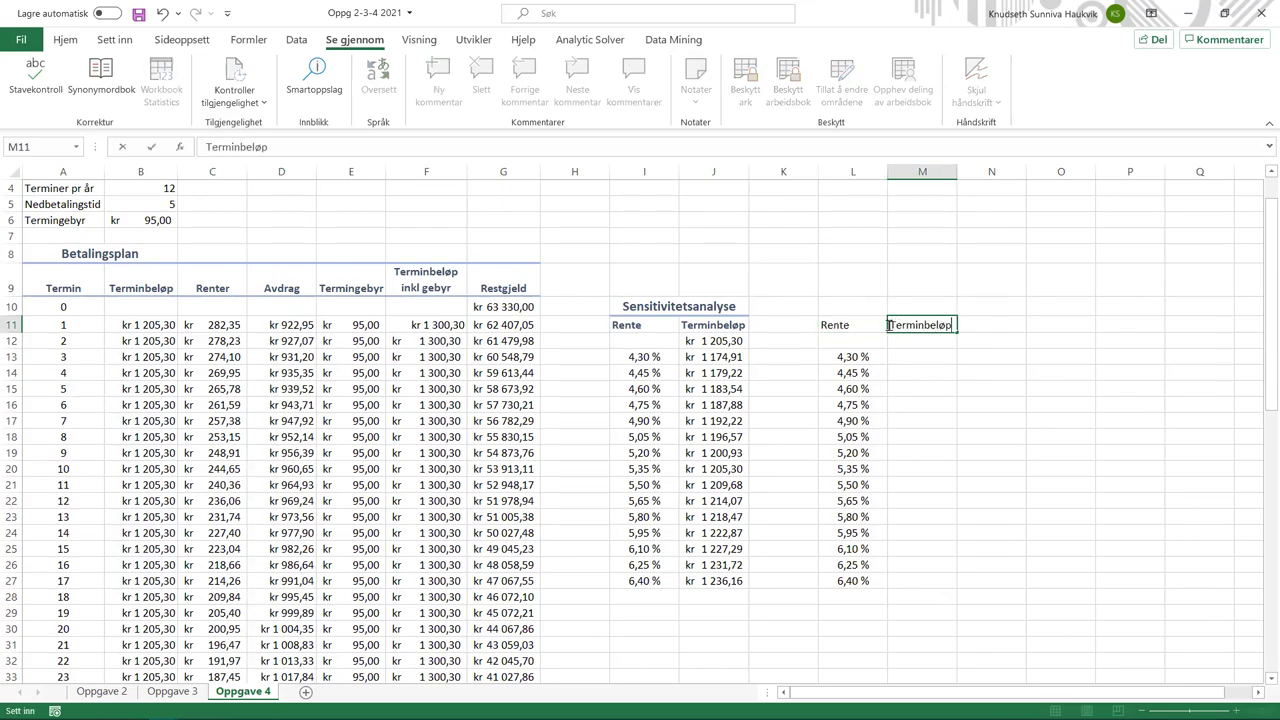
Link M12 to the payment with =B11, then select L12:M27.
{"action": "left_click", "coordinate": [730, 340]}
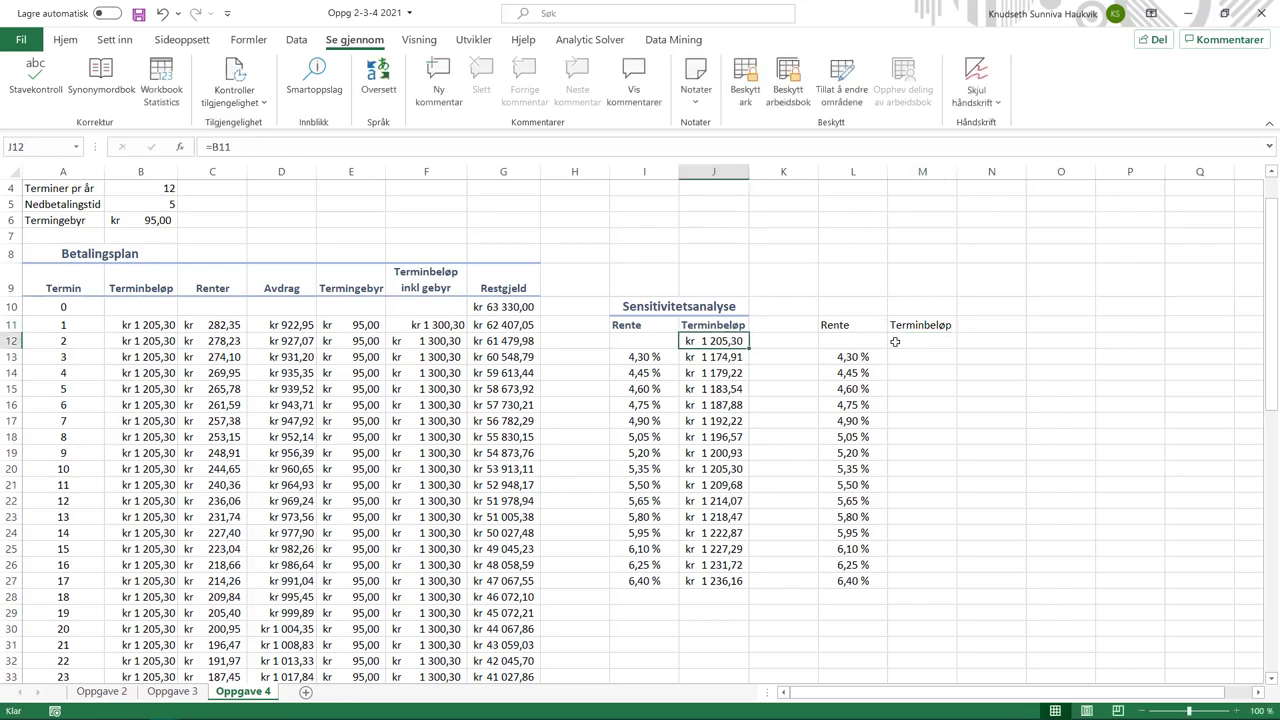
{"action": "left_click", "coordinate": [940, 342]}
{"action": "type", "text": "="}
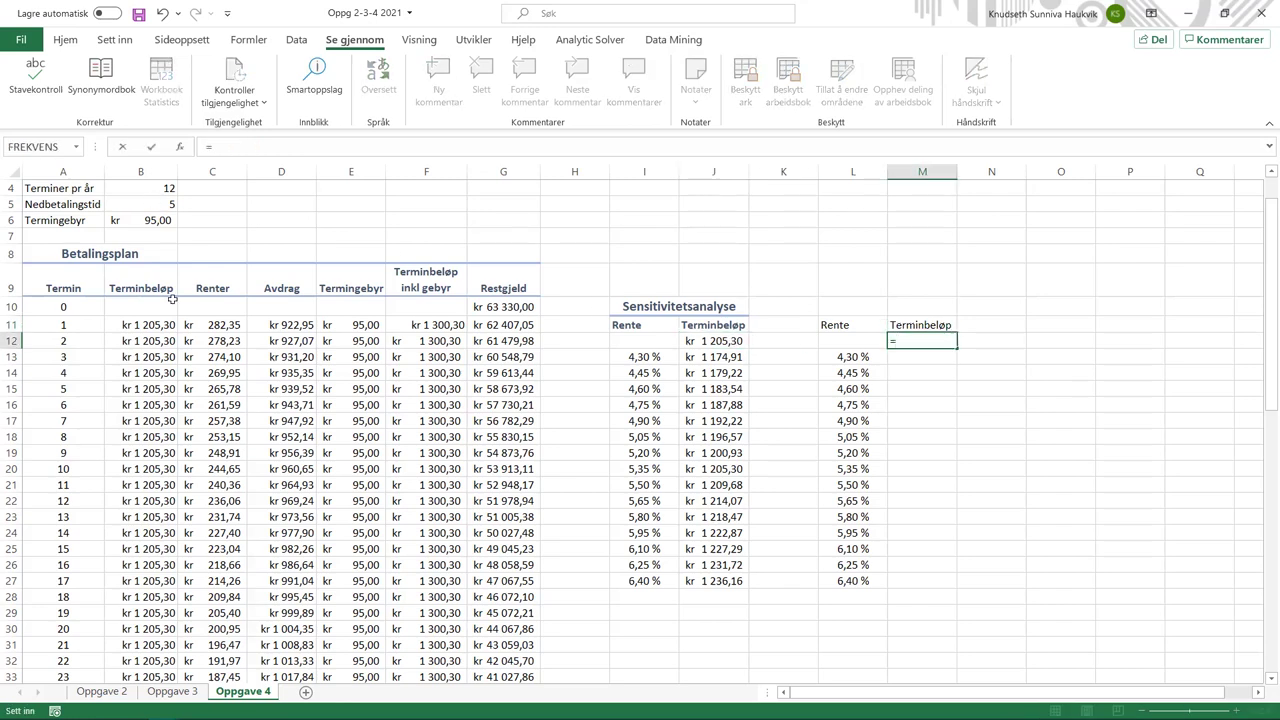
{"action": "left_click", "coordinate": [145, 325]}
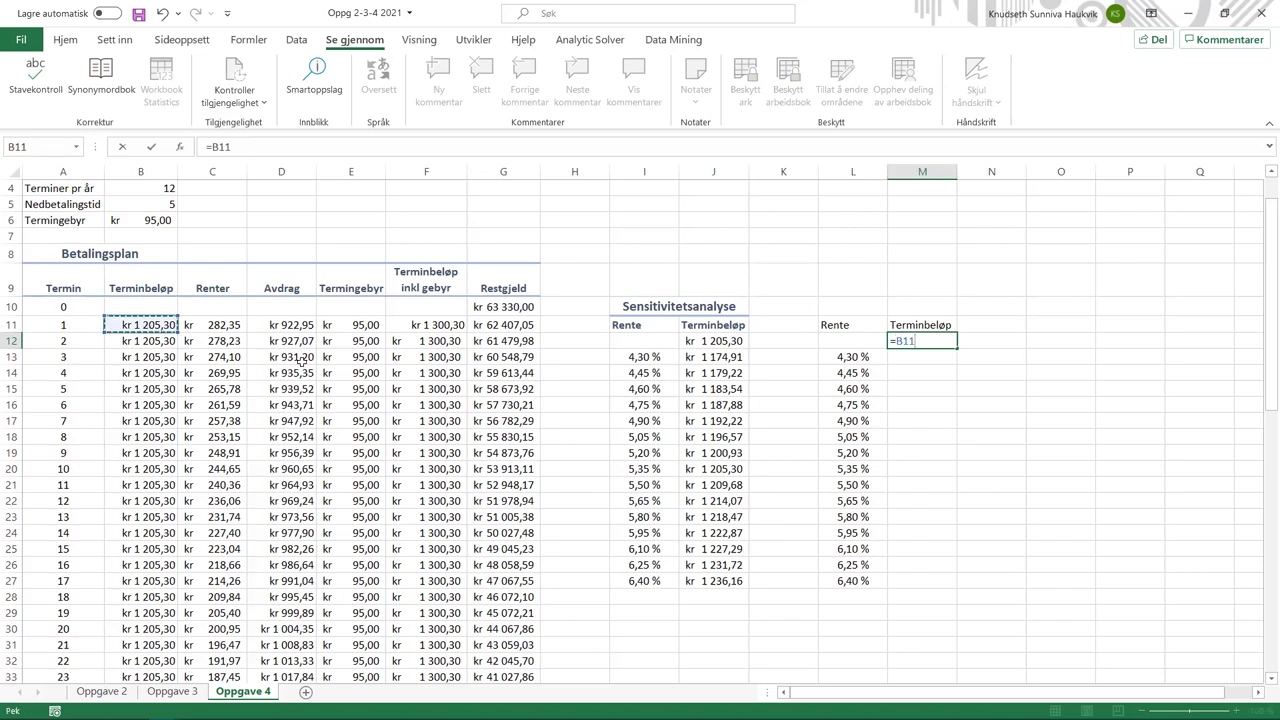
{"action": "key", "text": "Return"}
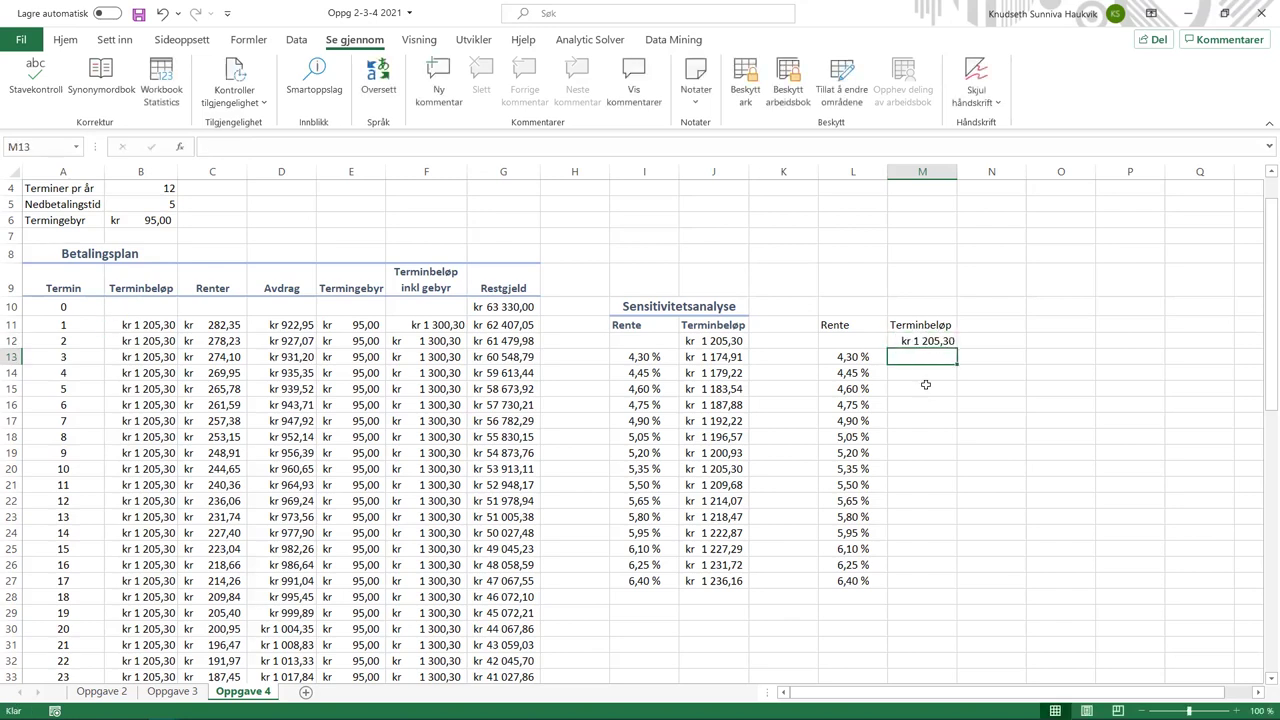
{"action": "left_click", "coordinate": [930, 342]}
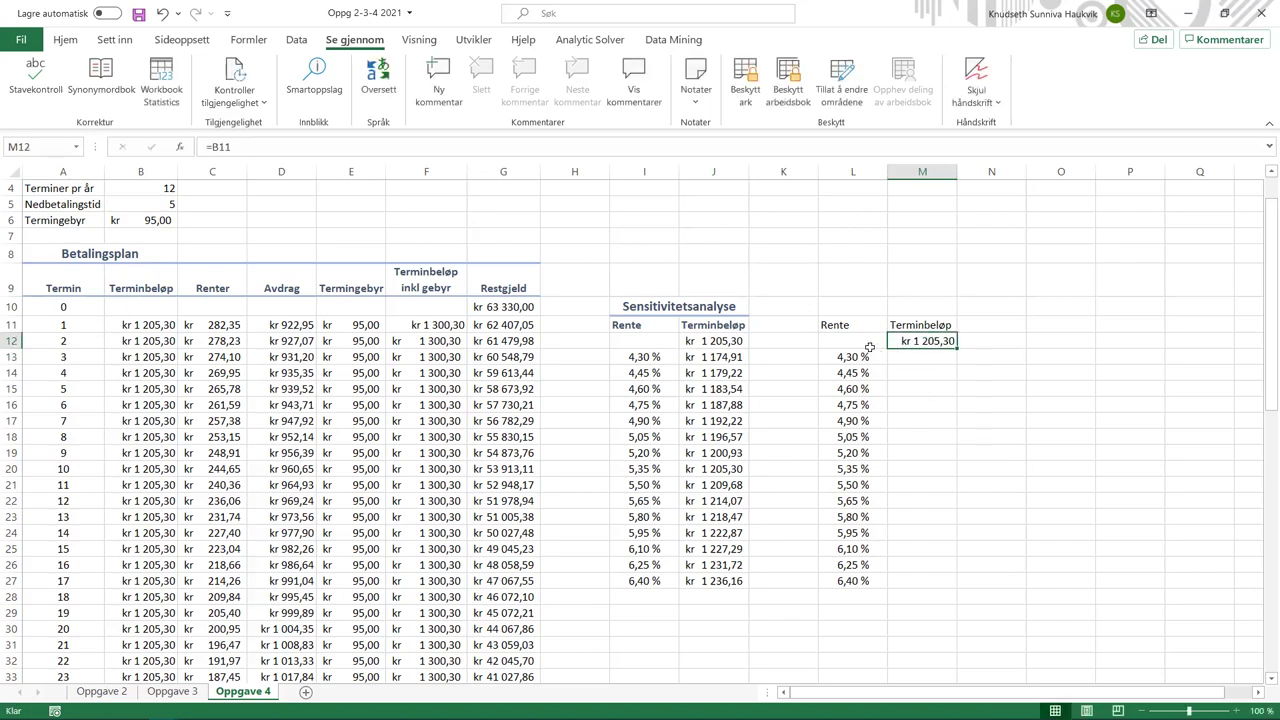
{"action": "left_click_drag", "start_coordinate": [866, 343], "coordinate": [930, 578]}
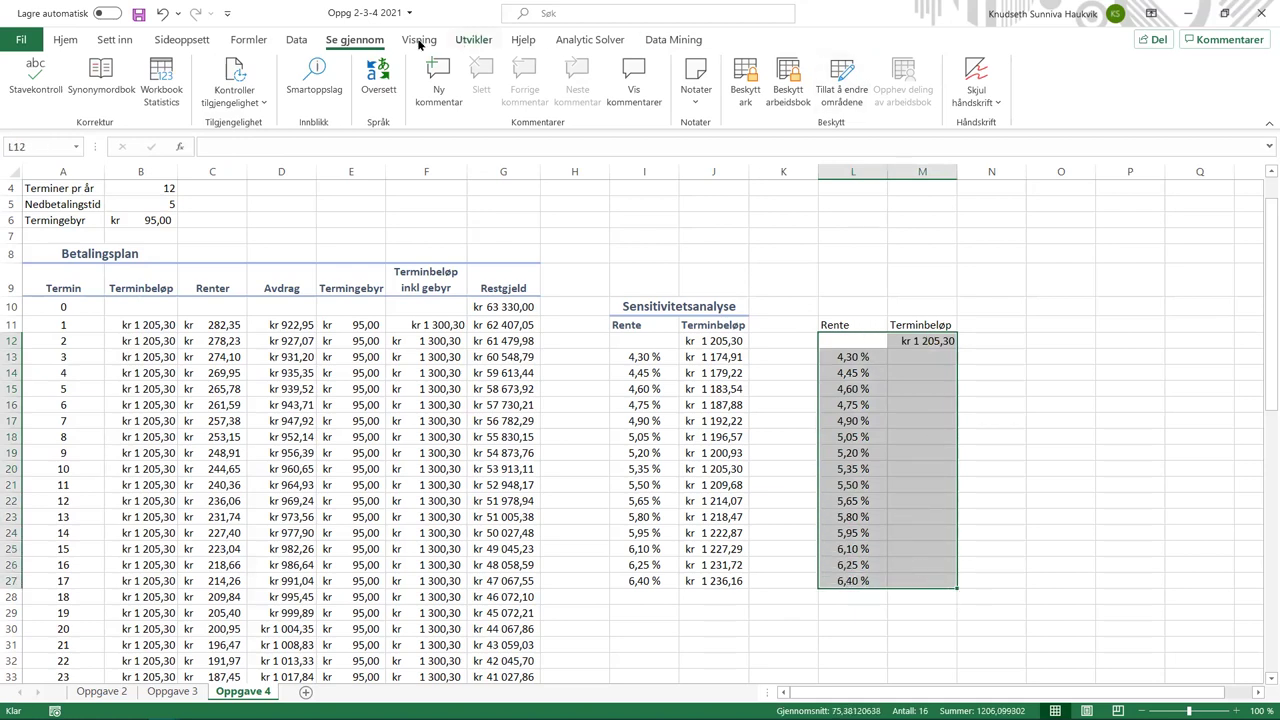
Create a Datatabell on L12:M27 with column input cell $B$3.
{"action": "left_click", "coordinate": [296, 40]}
{"action": "left_click", "coordinate": [960, 112]}
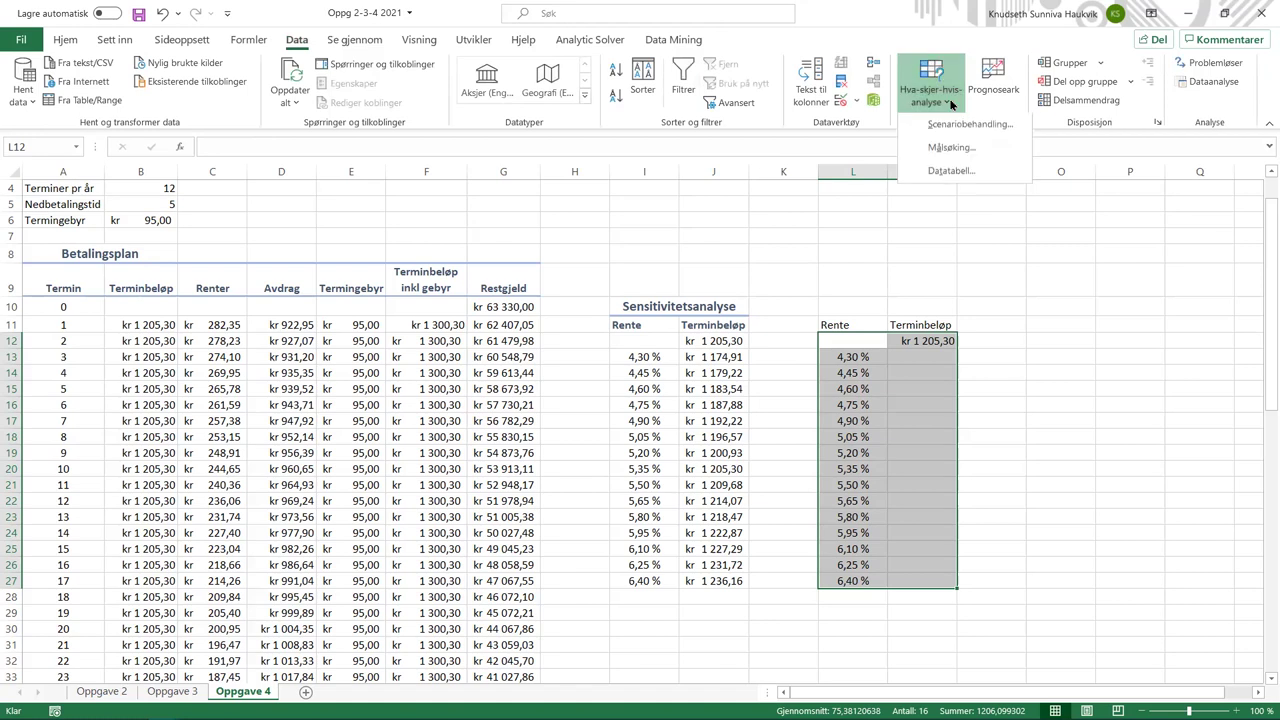
{"action": "left_click", "coordinate": [976, 174]}
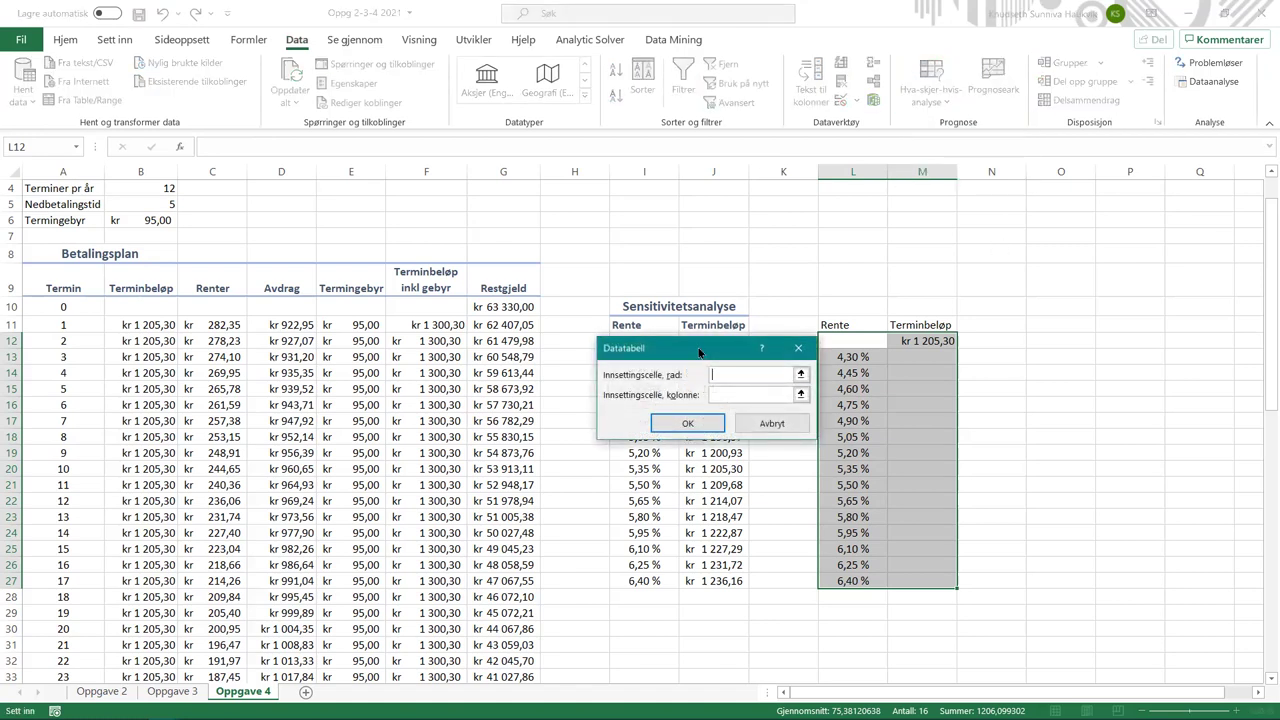
{"action": "left_click_drag", "start_coordinate": [703, 348], "coordinate": [904, 230]}
{"action": "left_click", "coordinate": [930, 280]}
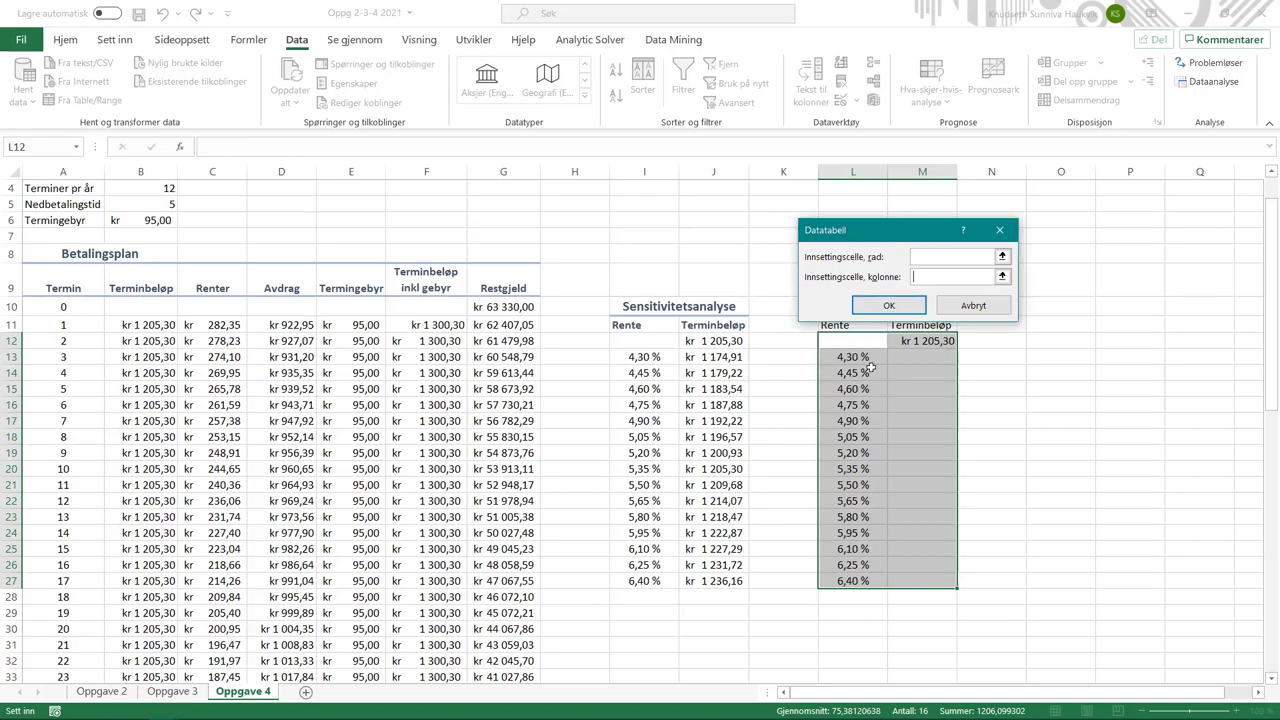
{"action": "scroll", "coordinate": [162, 226], "scroll_direction": "up", "scroll_amount": 1}
{"action": "left_click", "coordinate": [140, 225]}
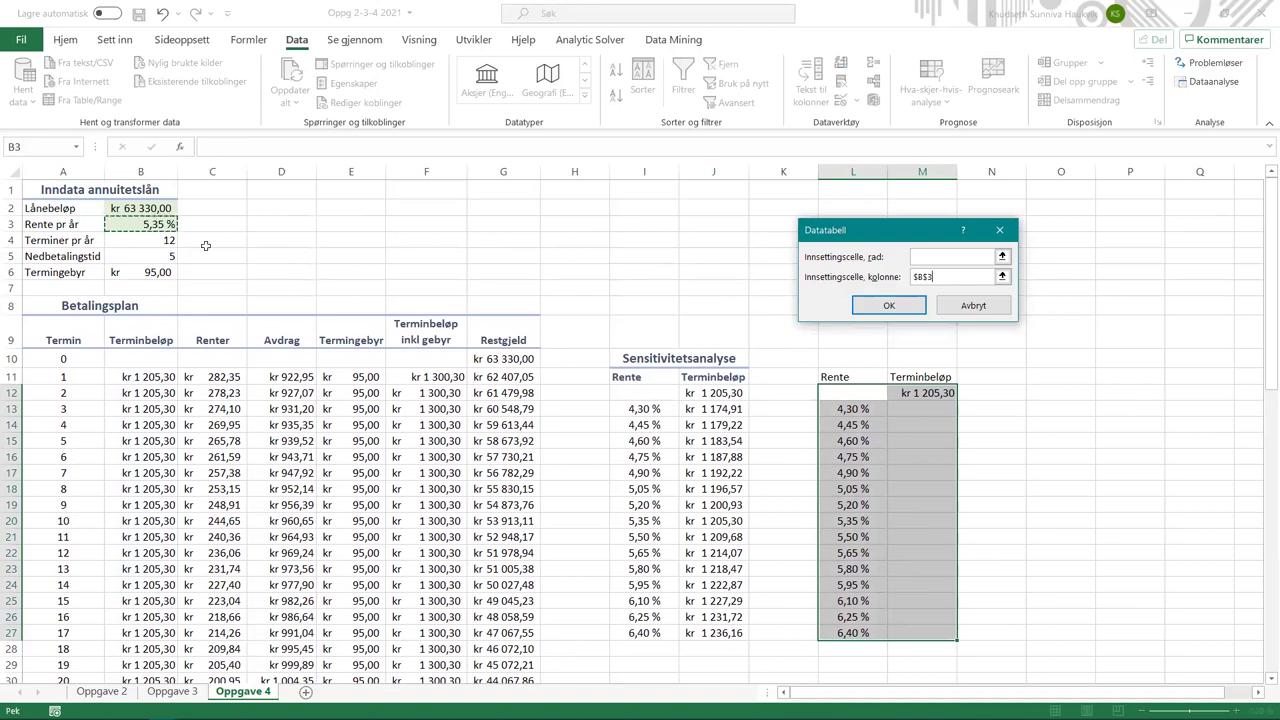
{"action": "left_click", "coordinate": [889, 307]}
Apply kroner currency format to the results in M13:M15.
{"action": "left_click", "coordinate": [1043, 443]}
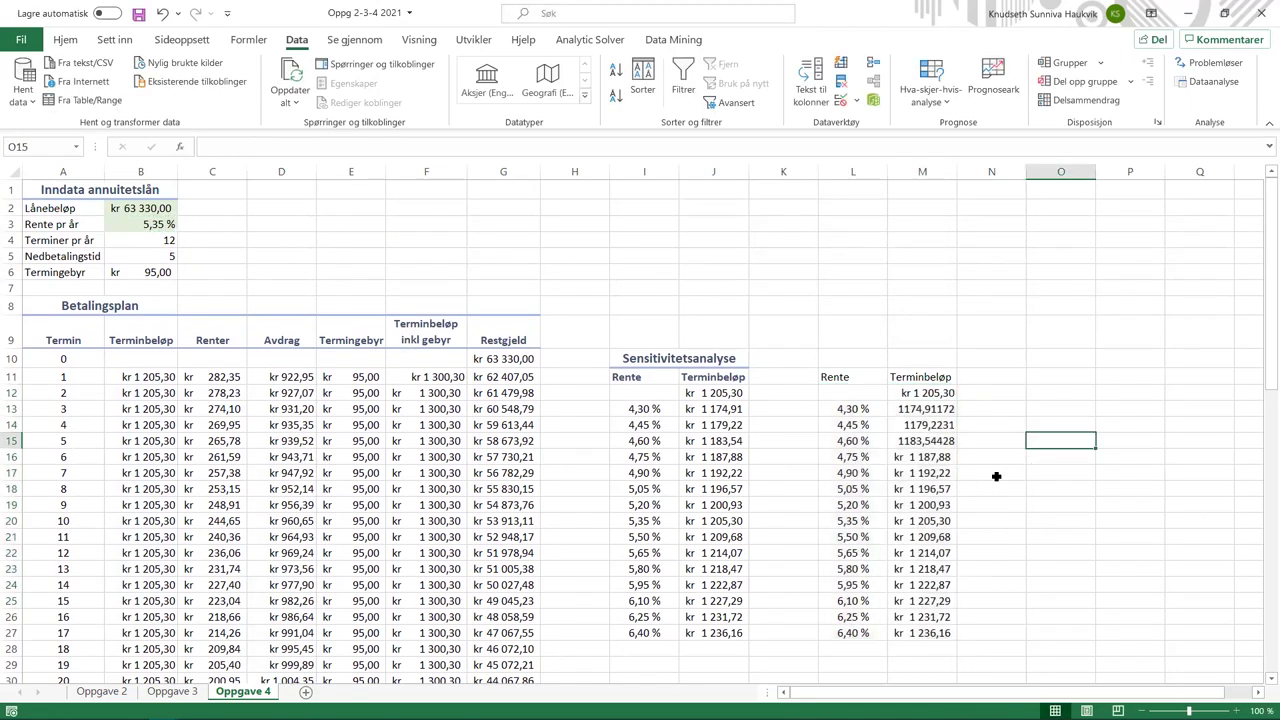
{"action": "left_click_drag", "start_coordinate": [925, 409], "coordinate": [937, 436]}
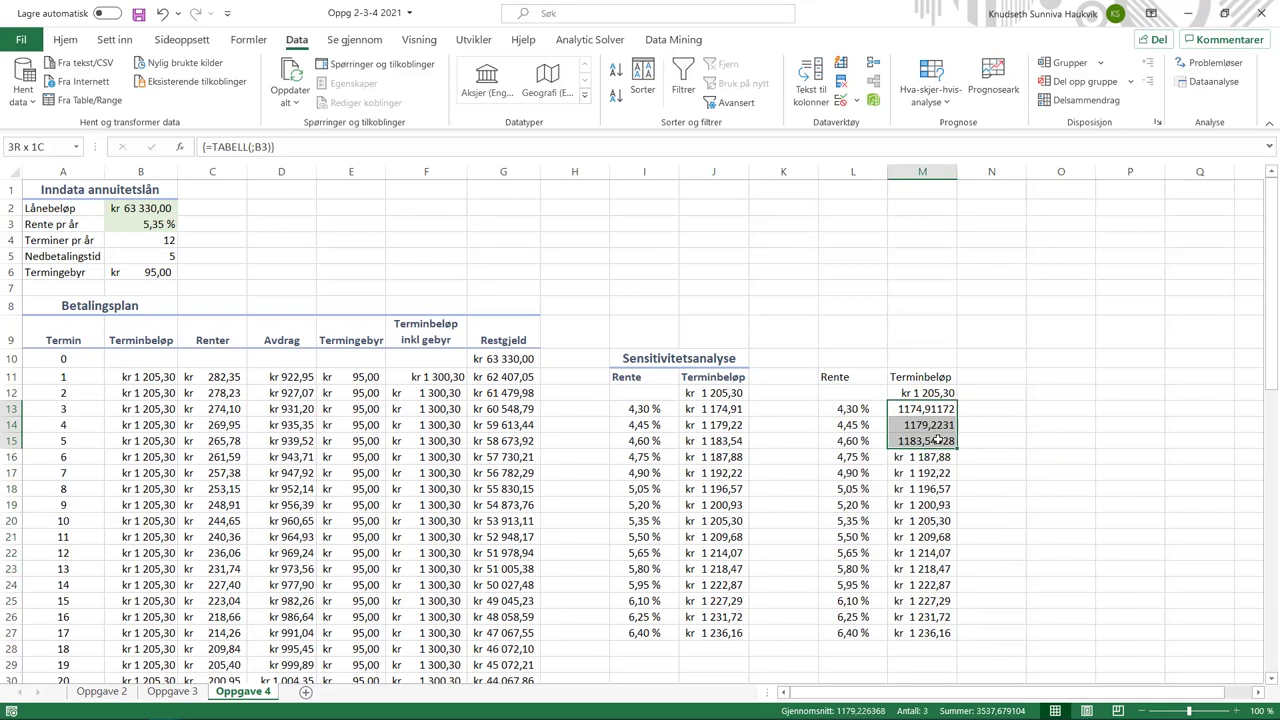
{"action": "left_click", "coordinate": [65, 39]}
{"action": "left_click", "coordinate": [554, 95]}
{"action": "left_click", "coordinate": [985, 394]}
{"action": "scroll", "coordinate": [1029, 435], "scroll_direction": "down", "scroll_amount": 1}
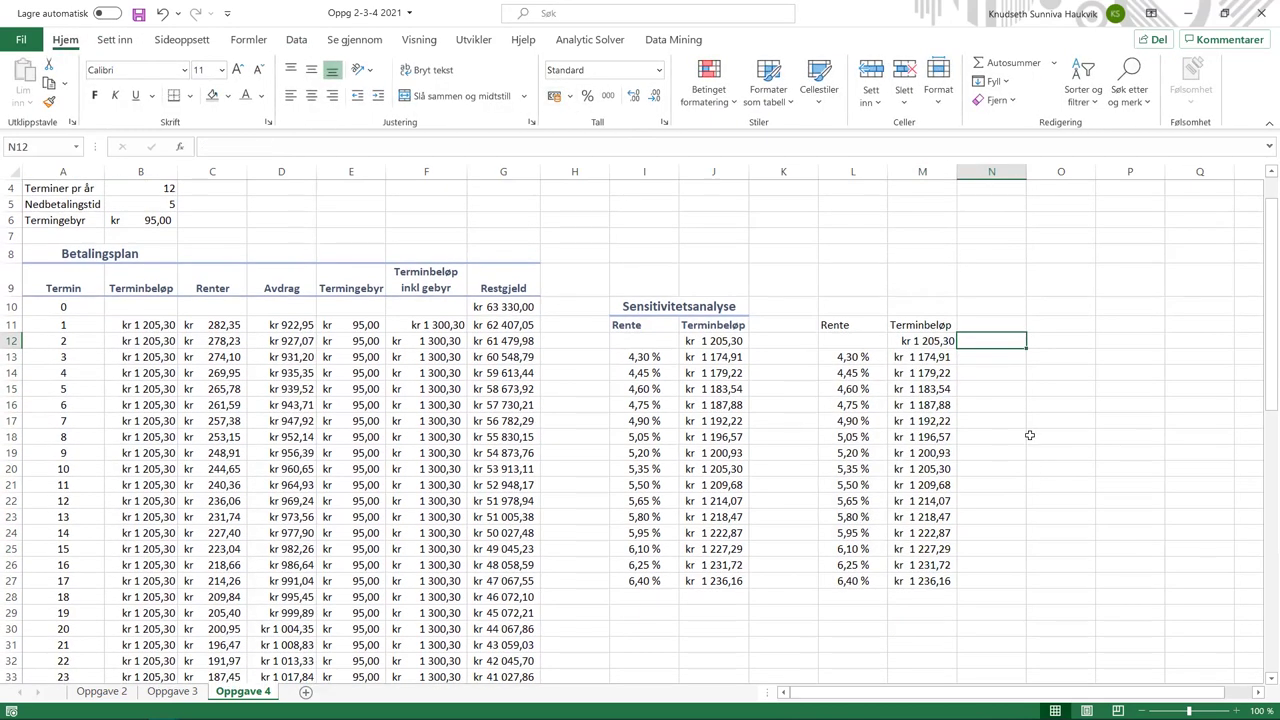
{"action": "left_click_drag", "start_coordinate": [915, 357], "coordinate": [930, 581]}
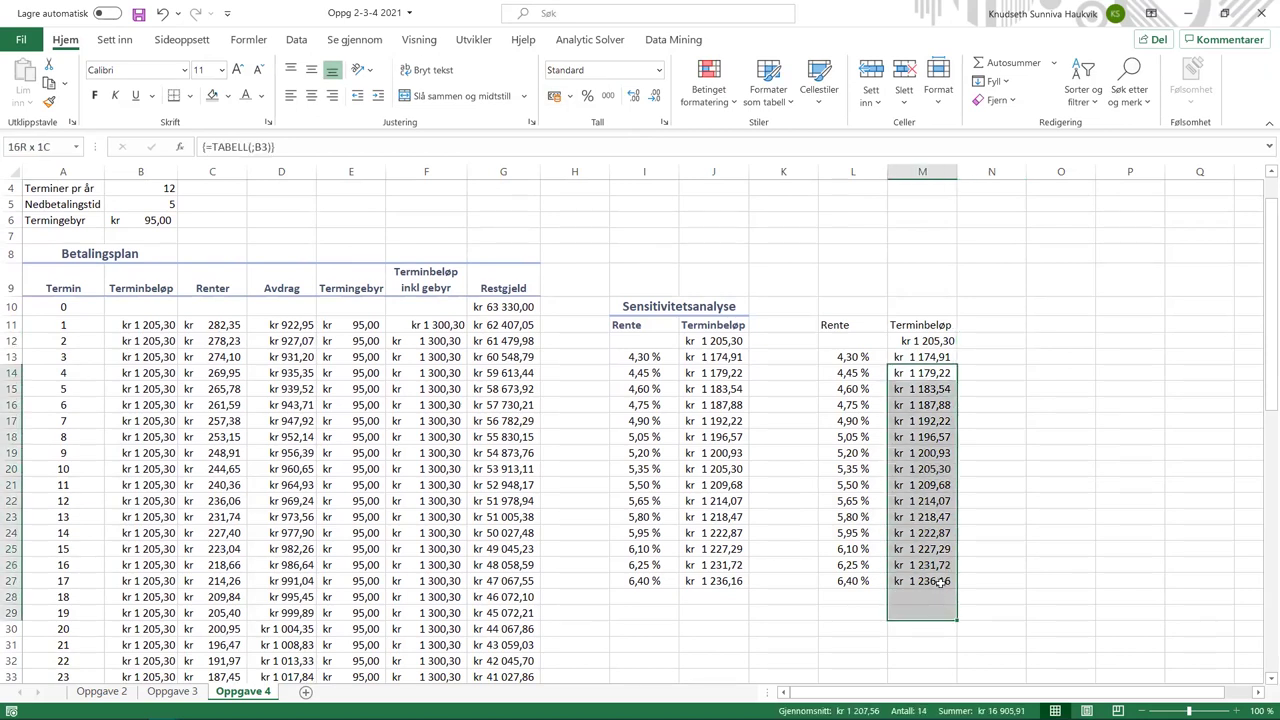
{"action": "left_click", "coordinate": [985, 565]}
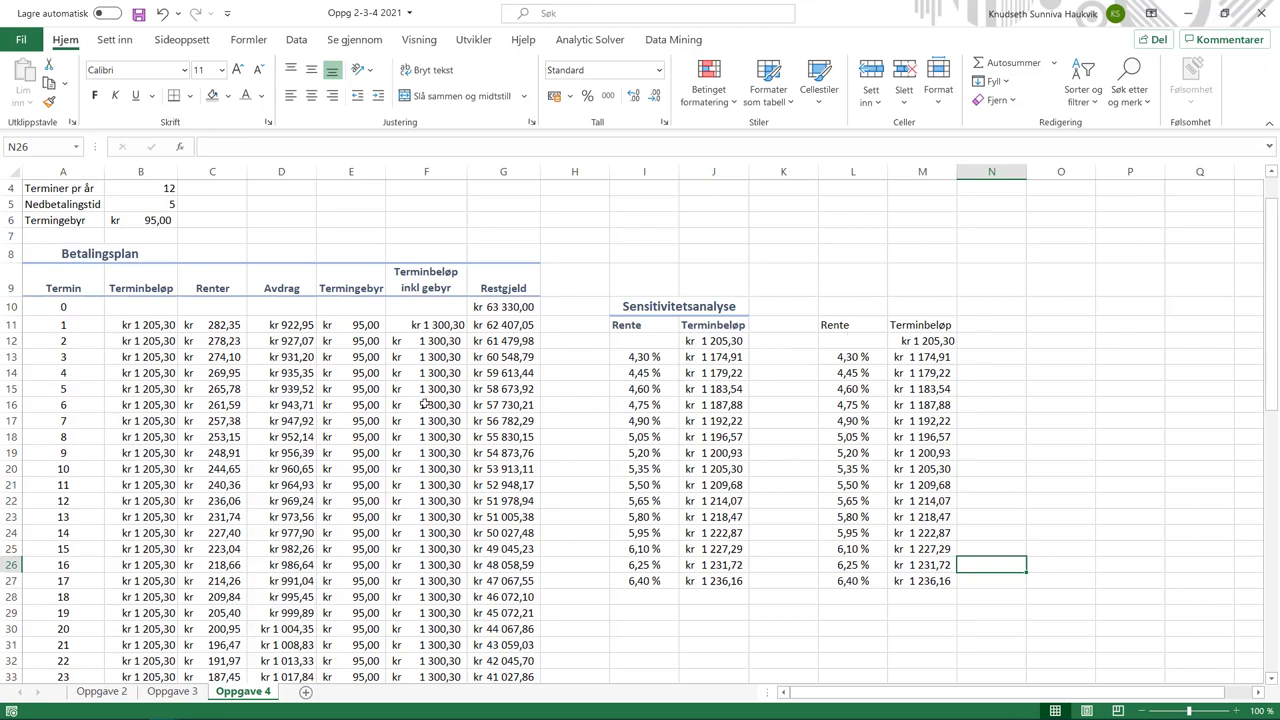
{"action": "scroll", "coordinate": [443, 341], "scroll_direction": "up", "scroll_amount": 1}
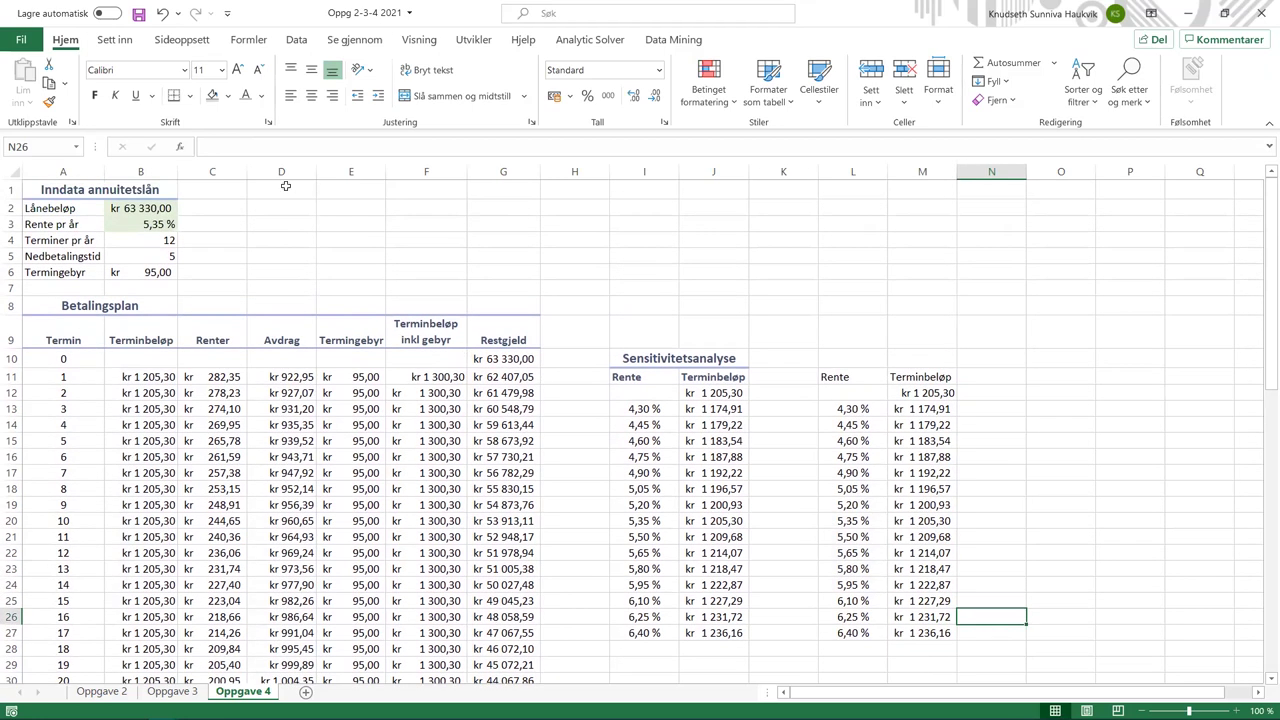